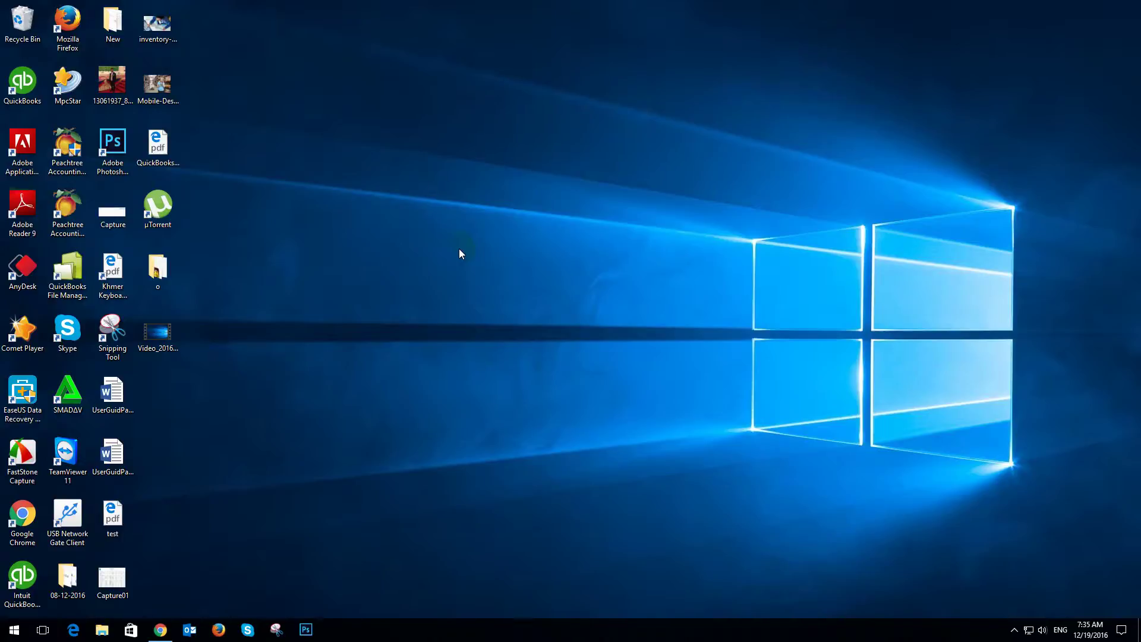
right_click(501, 174)
left_click(532, 212)
right_click(443, 109)
left_click(537, 147)
right_click(516, 146)
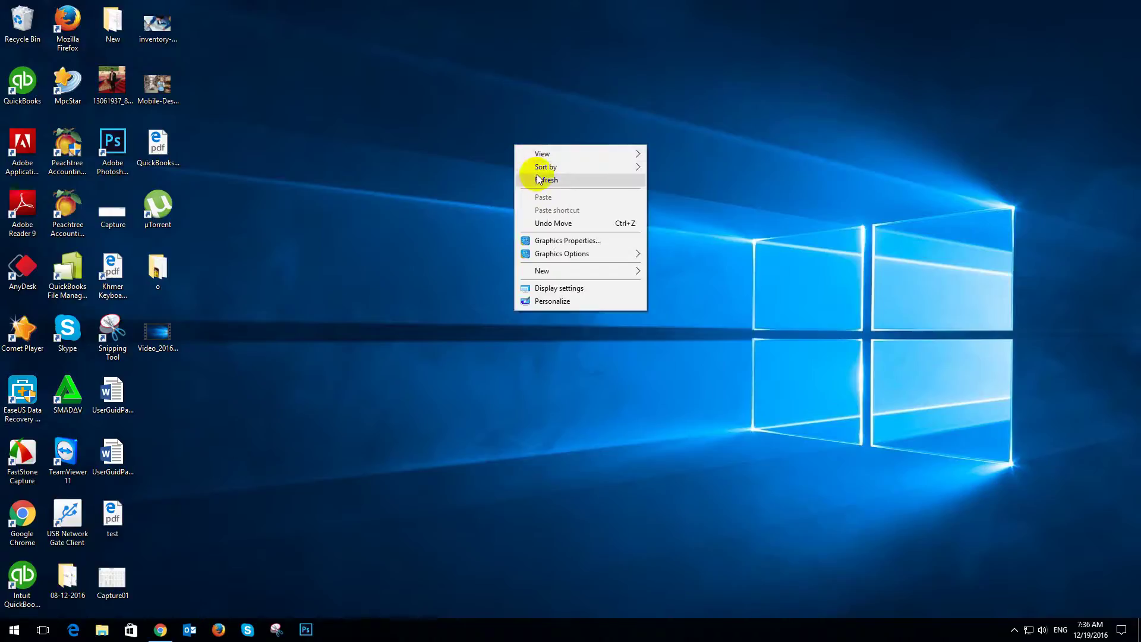
left_click(538, 179)
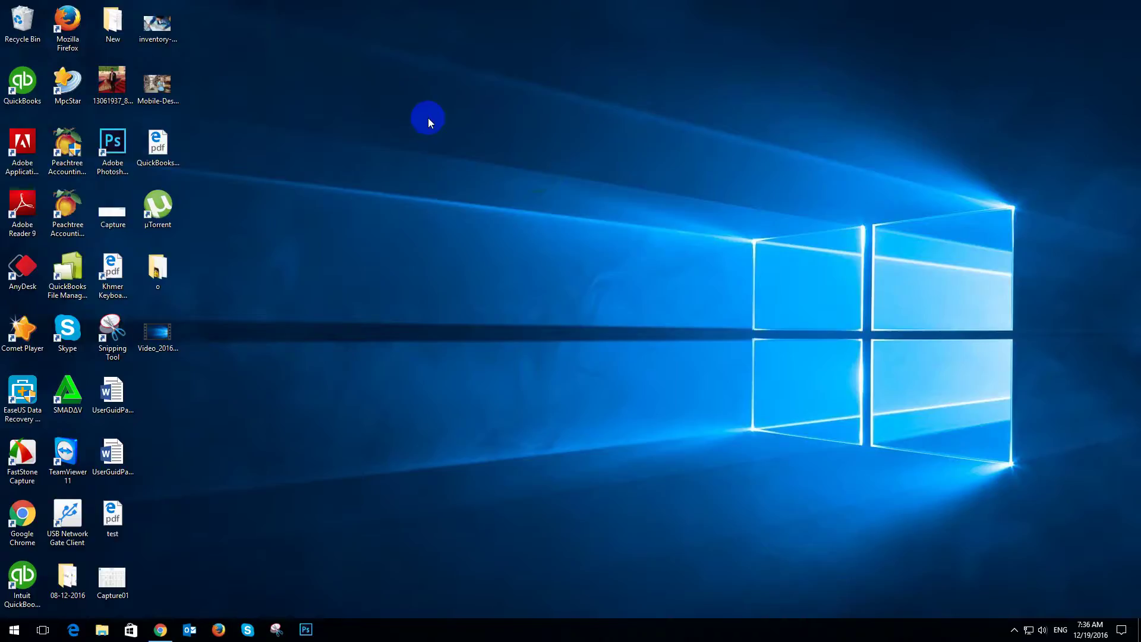
Step: Open Google Chrome in a maximized window and load the site pos-demo.ismart.biz
double_click(23, 514)
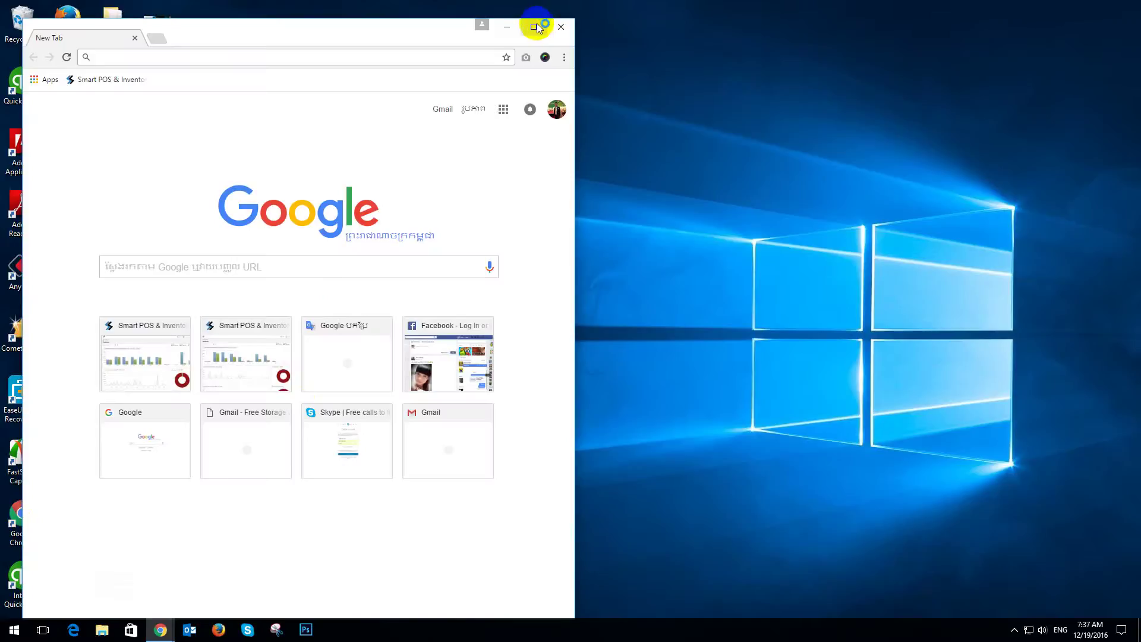
left_click(534, 26)
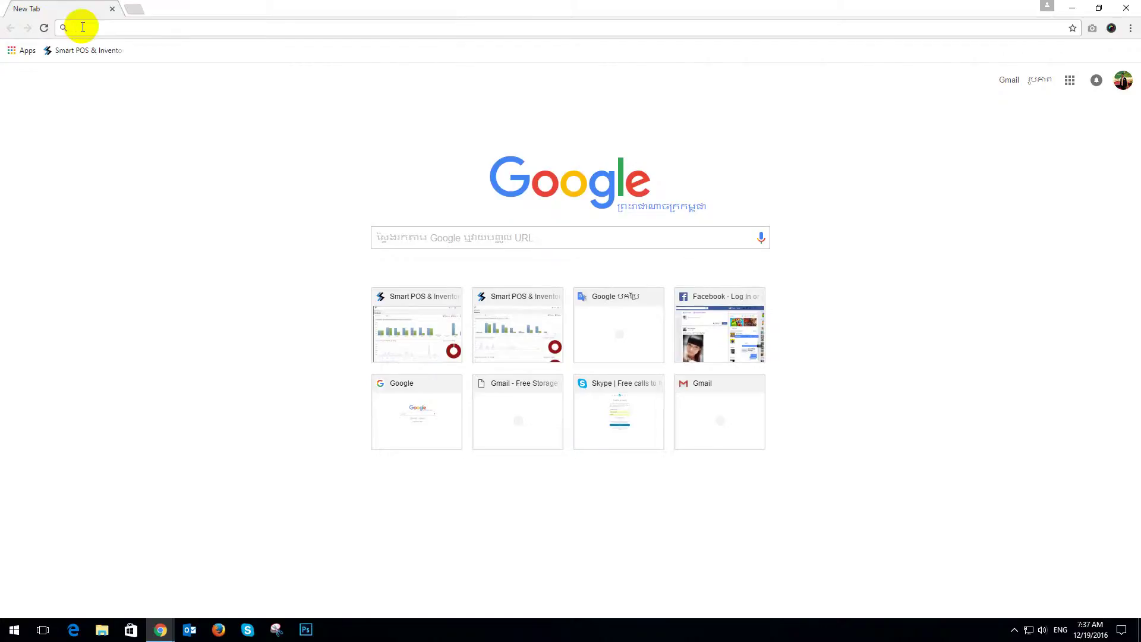
type("pos")
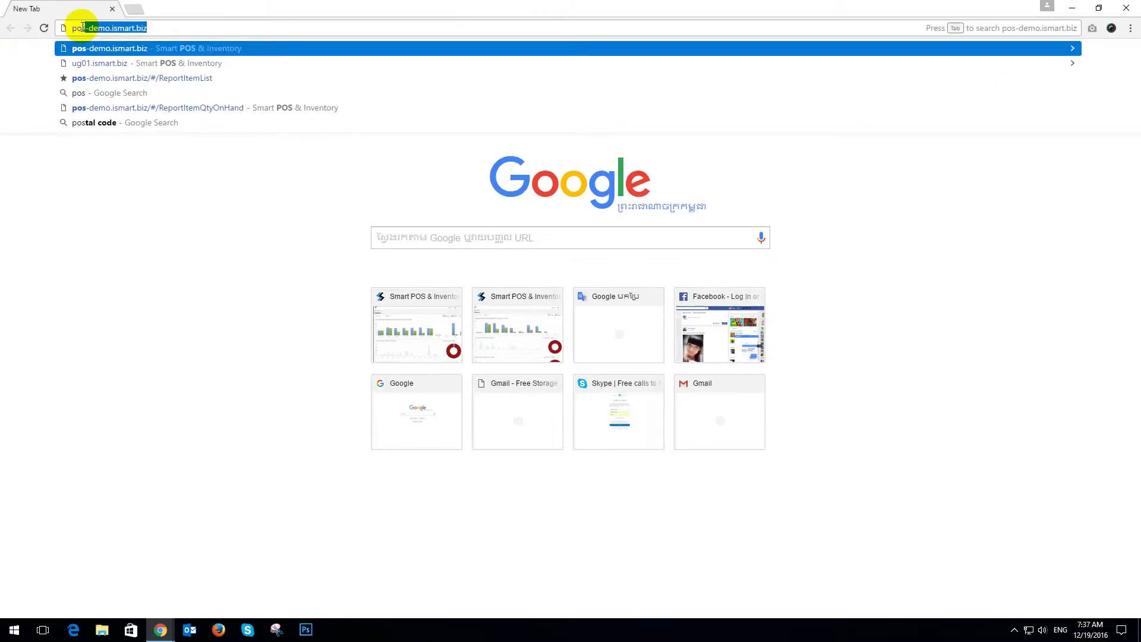
type("-")
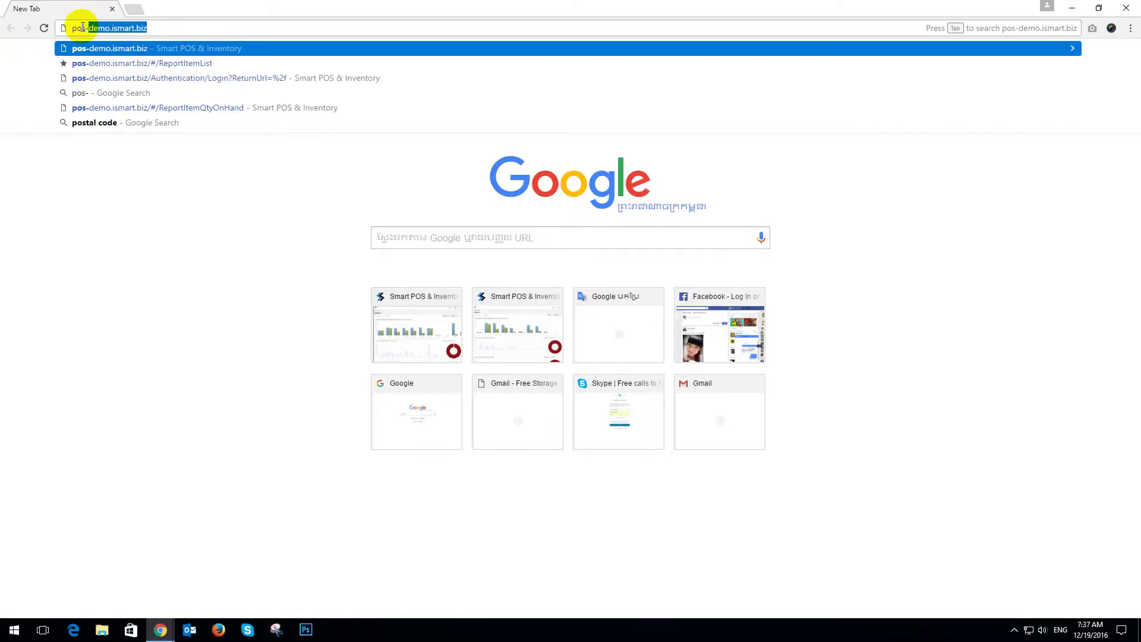
type("d")
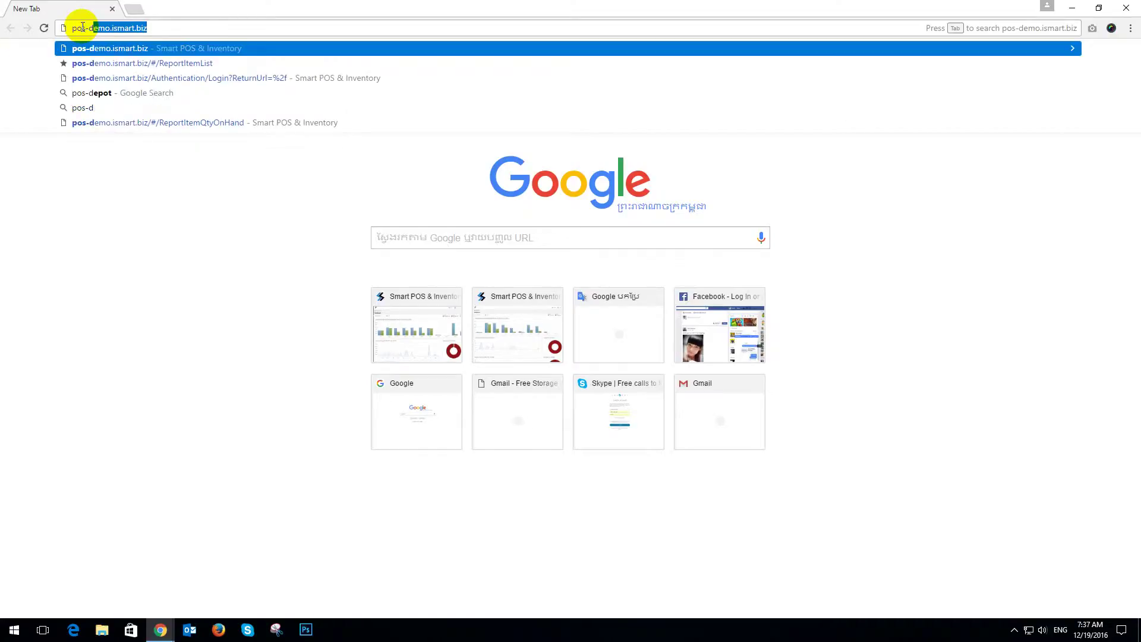
type("emo")
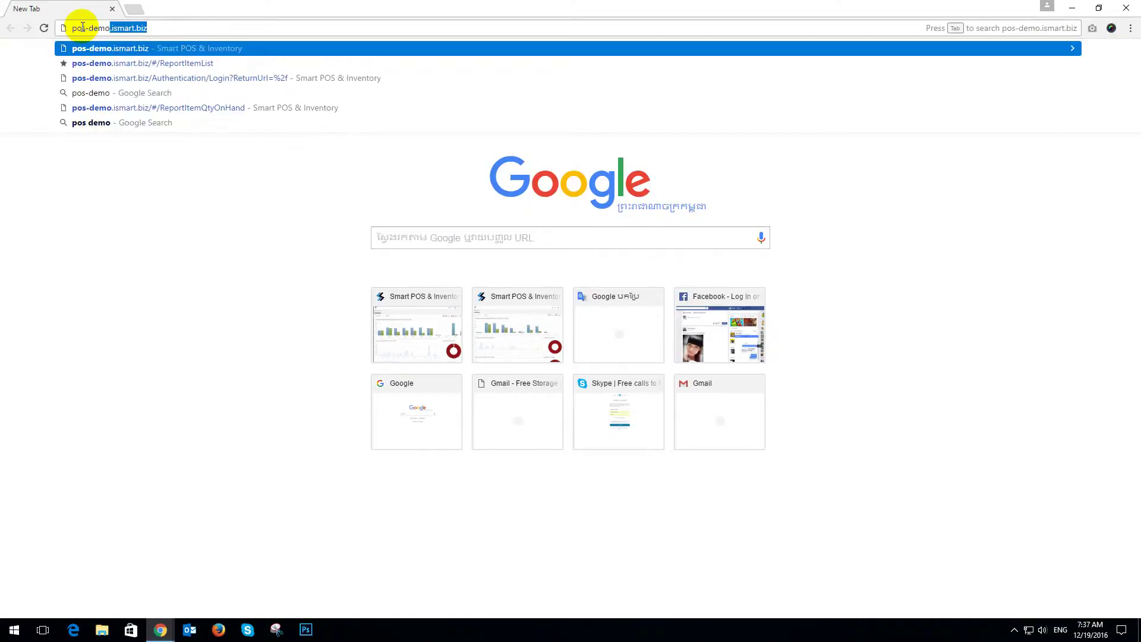
type(".i")
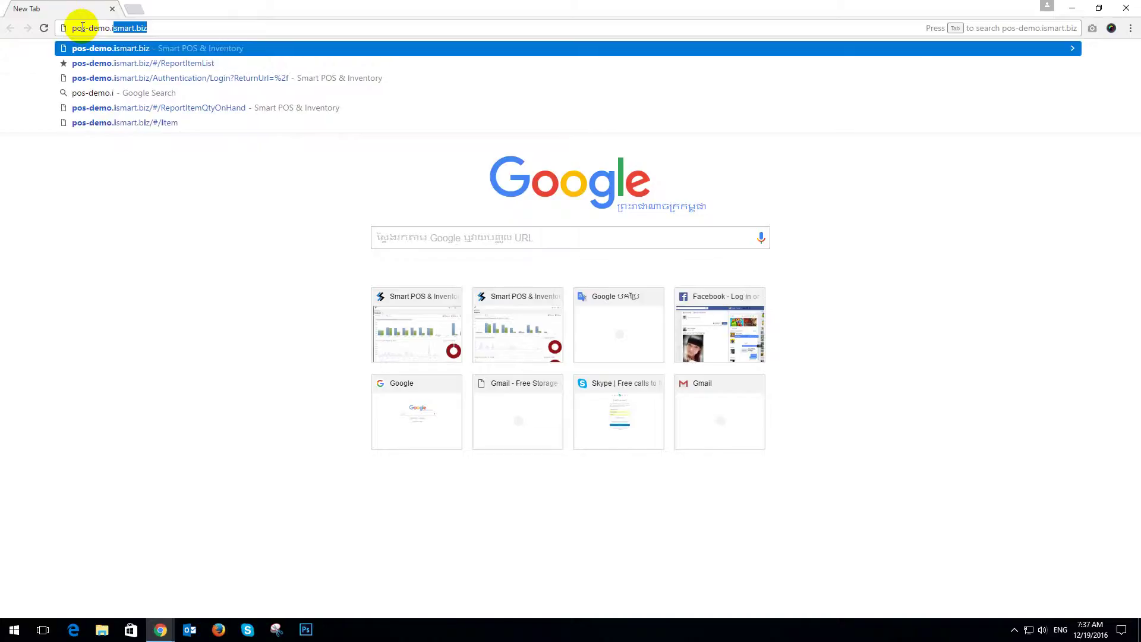
type("dm")
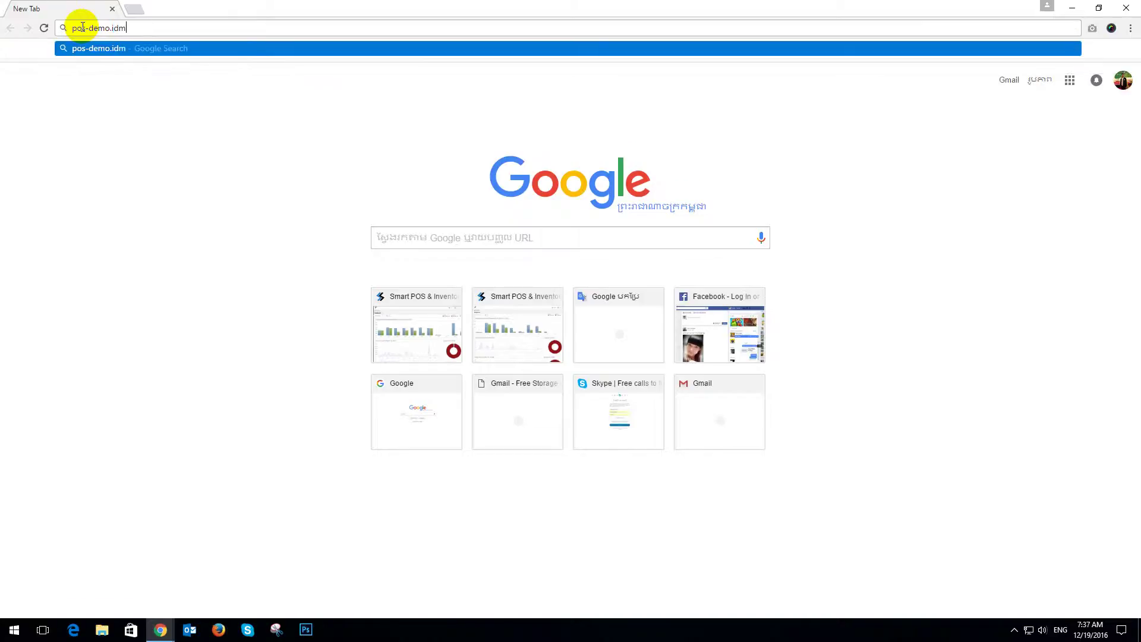
key("BackSpace")
key("BackSpace")
type("s")
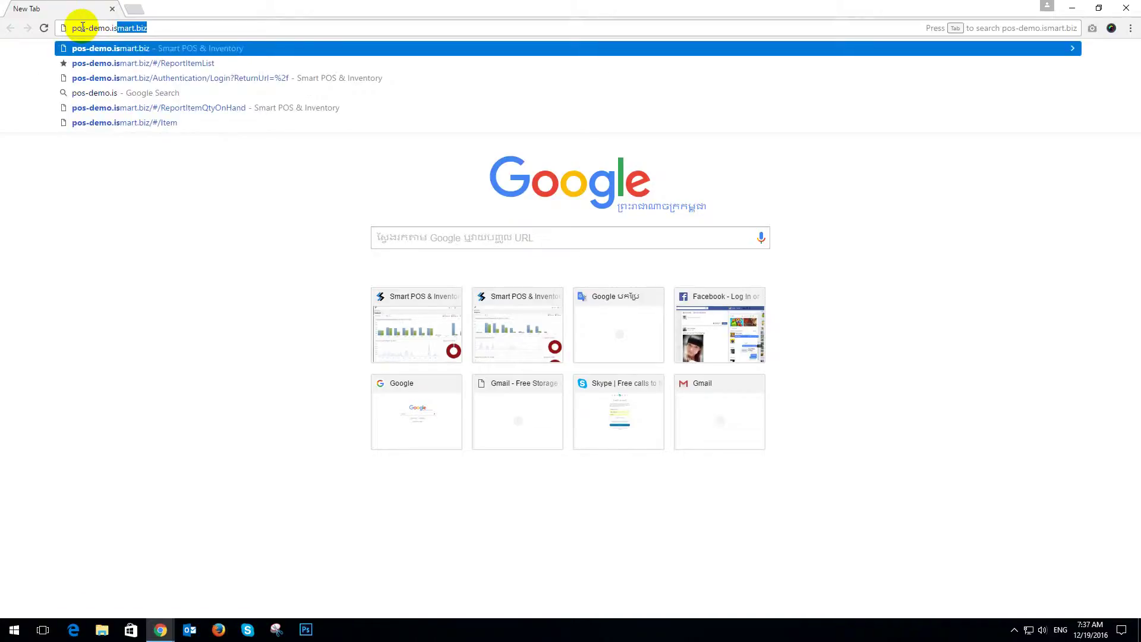
type("ma")
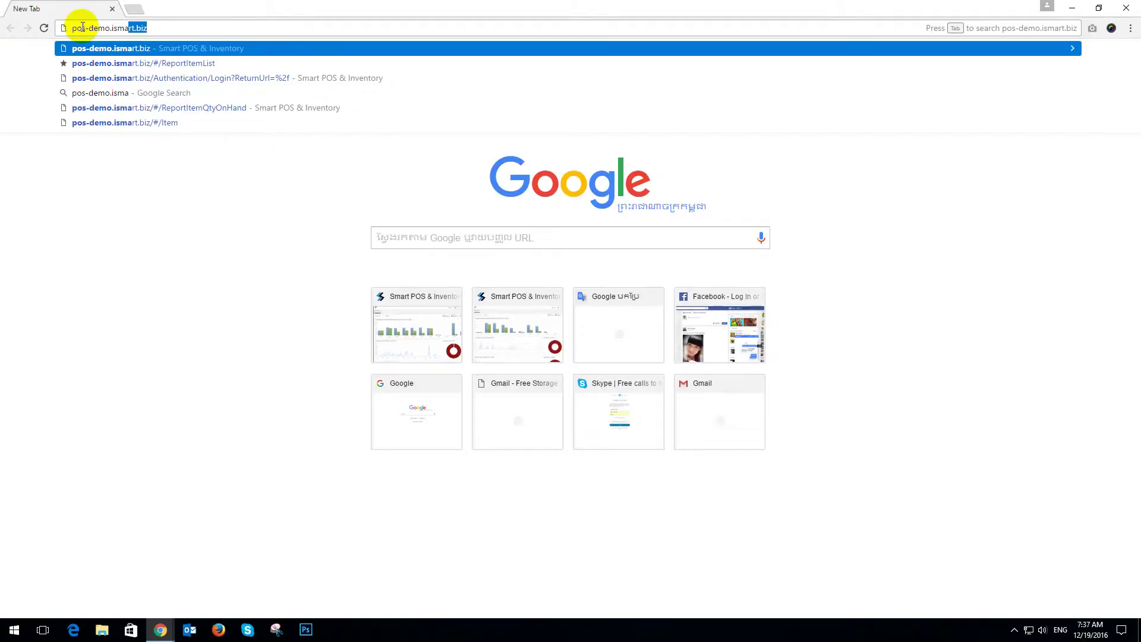
type("rt")
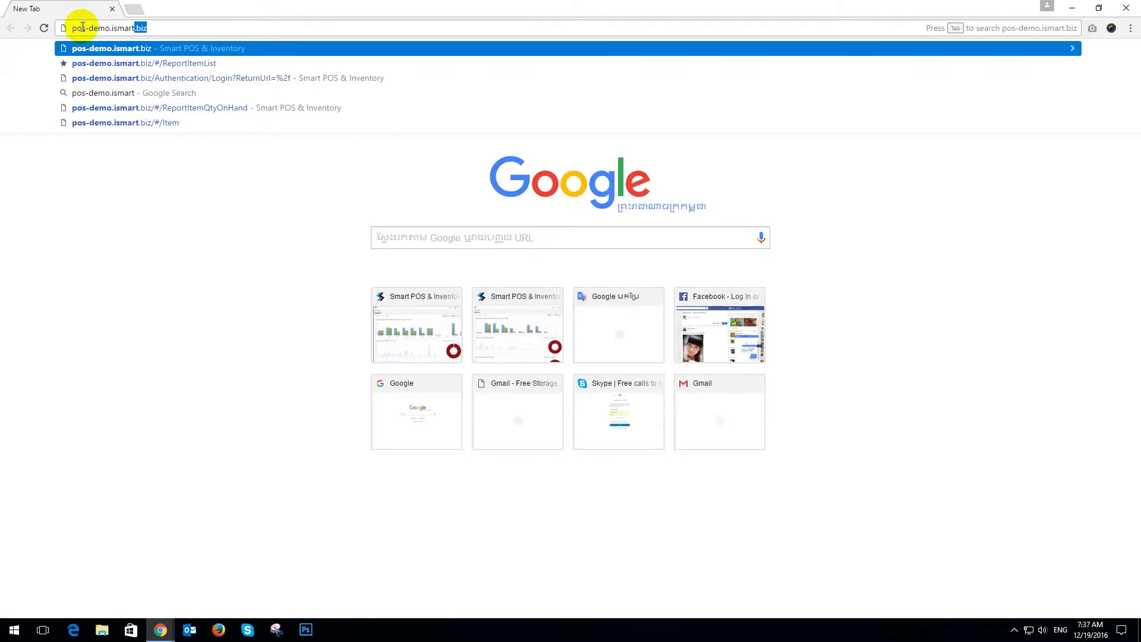
type(".bi")
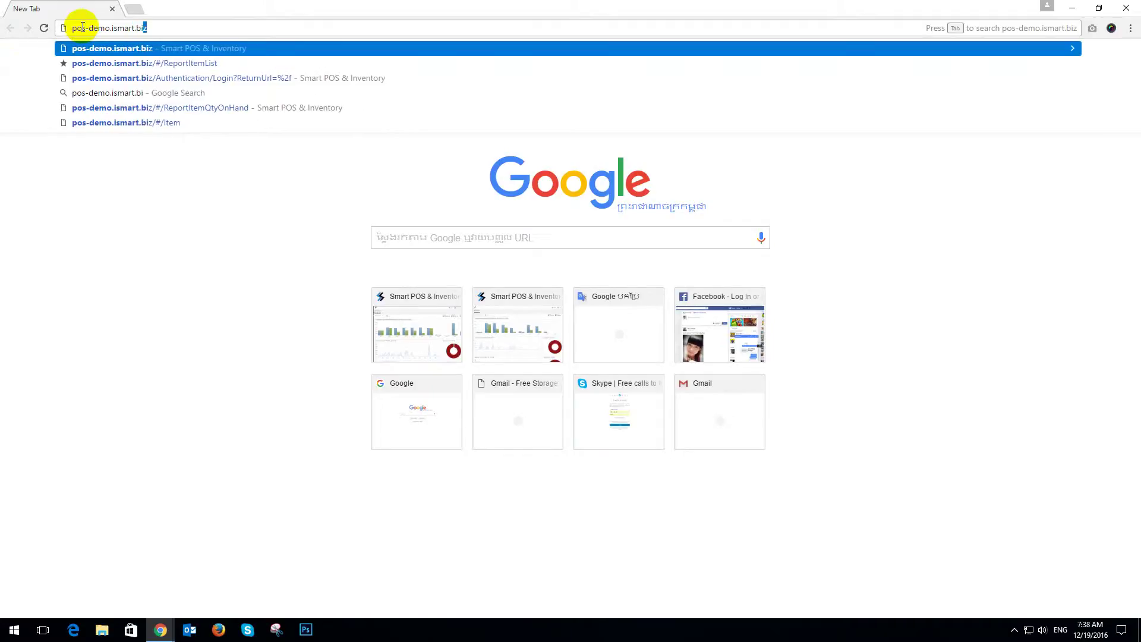
type("z")
key("Return")
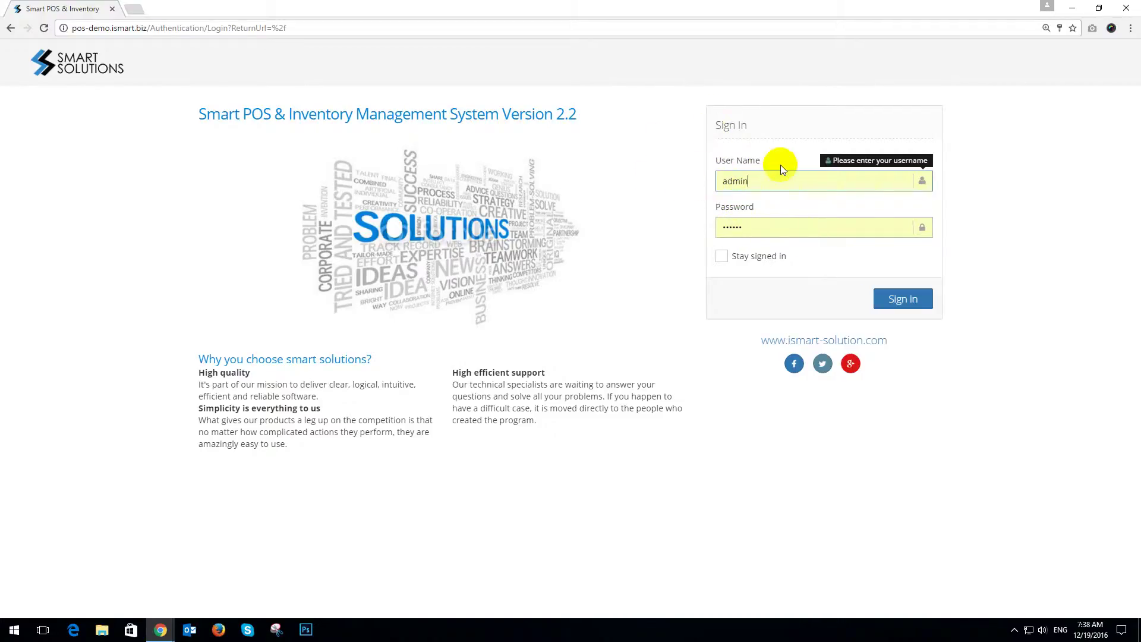
Step: Sign in to Smart POS & Inventory with the prefilled credentials and reload the page
left_click(764, 181)
left_click(904, 299)
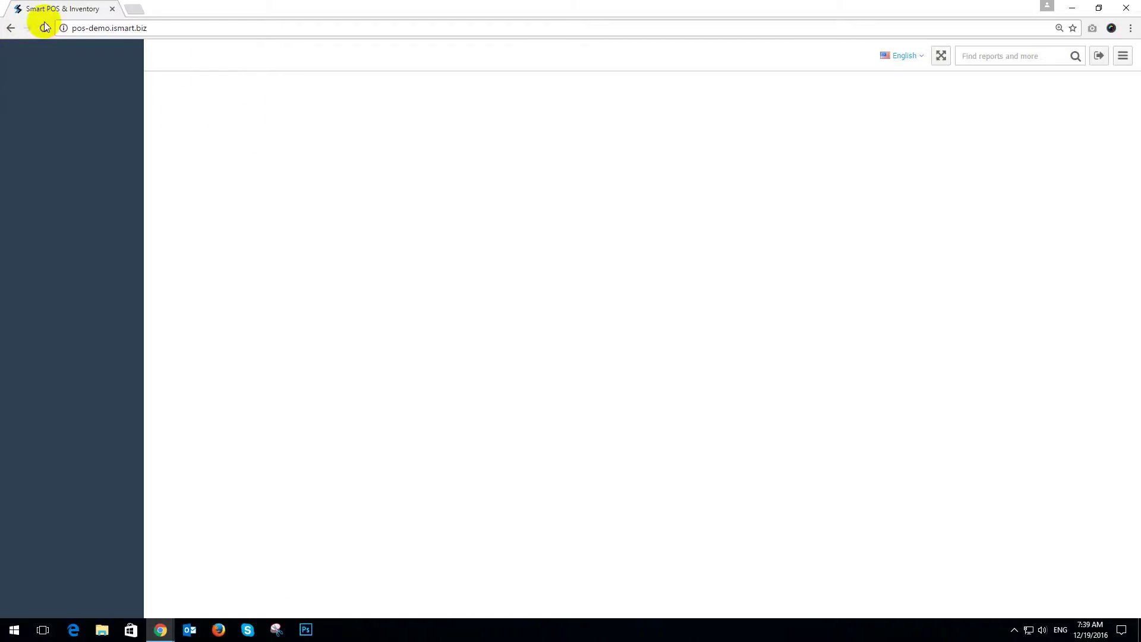
left_click(42, 28)
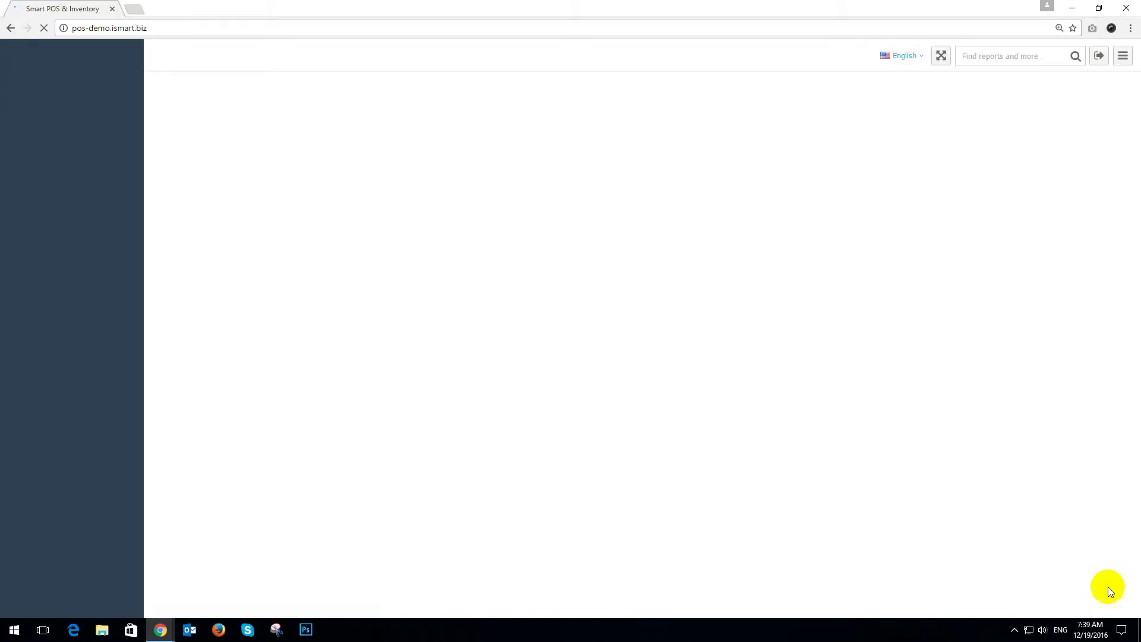
left_click(1013, 630)
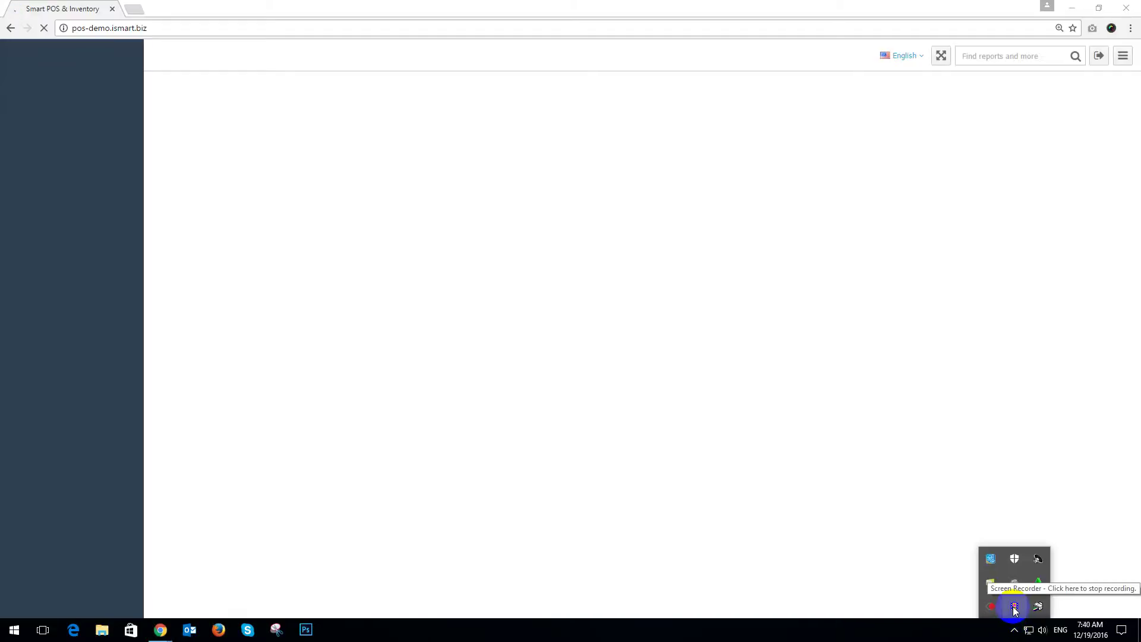
left_click(1014, 607)
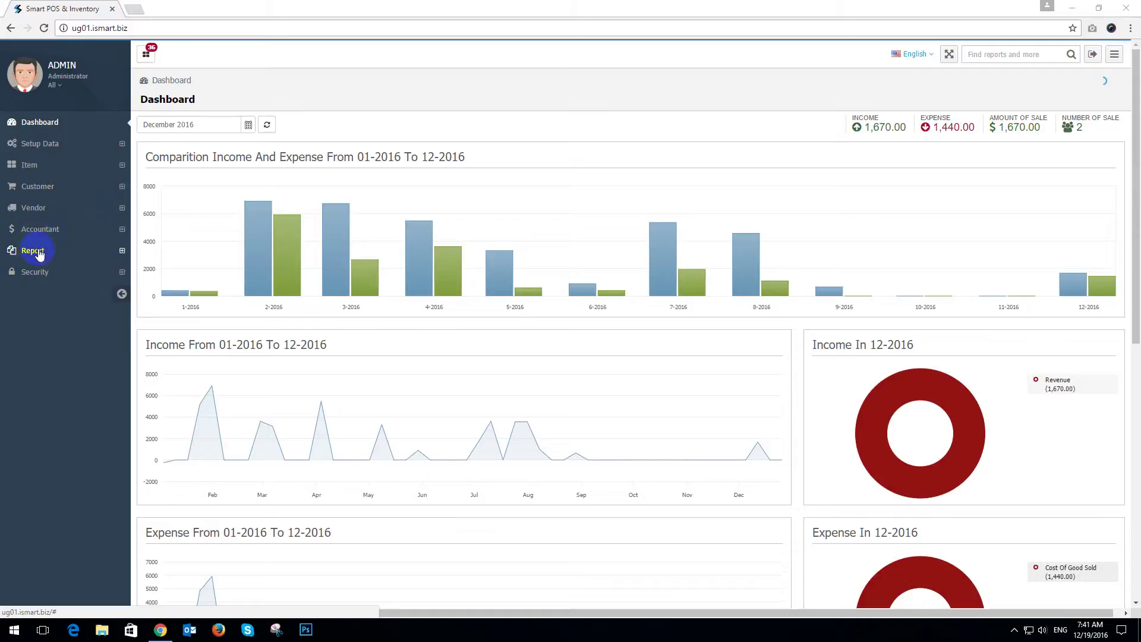
Step: Expand the Item group in the navigation and look at the available interface languages without changing the language
left_click(46, 168)
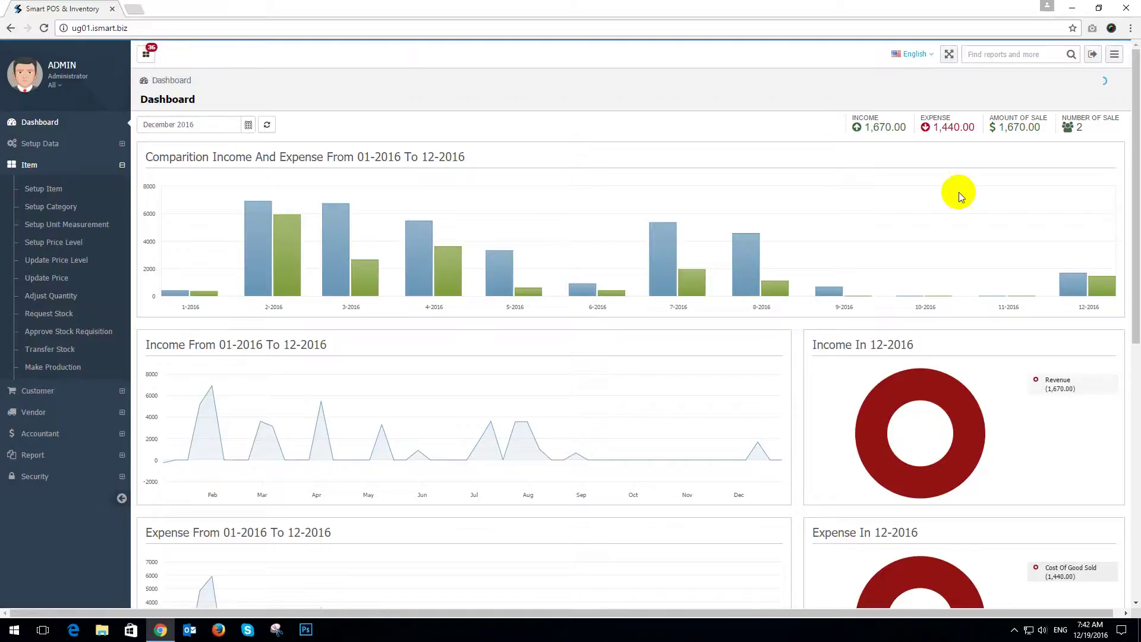
left_click(912, 54)
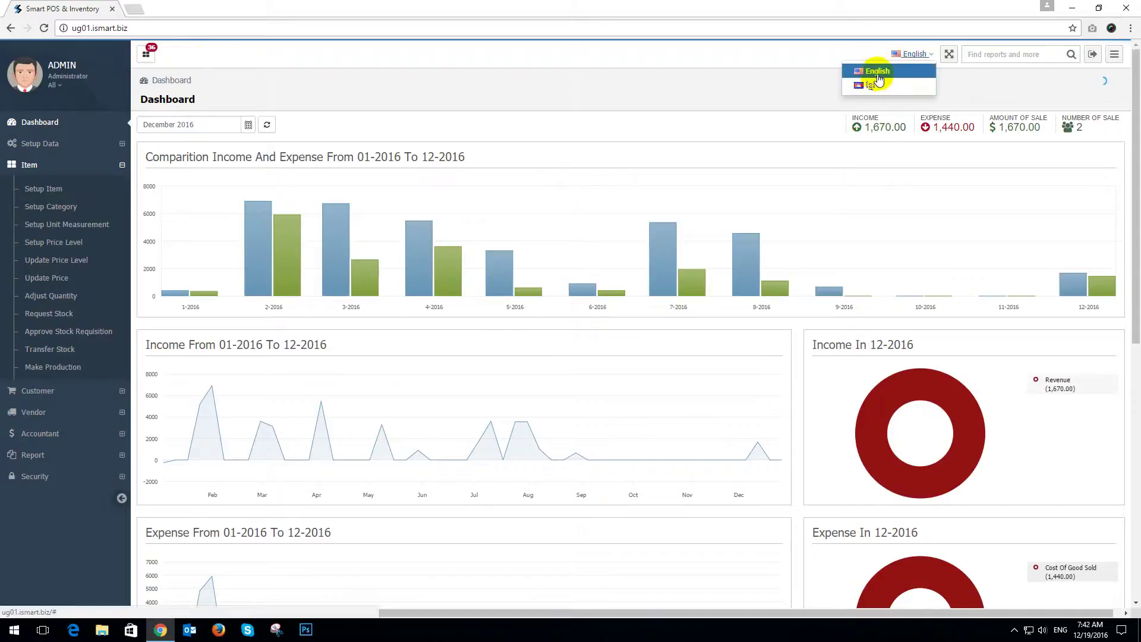
left_click(791, 58)
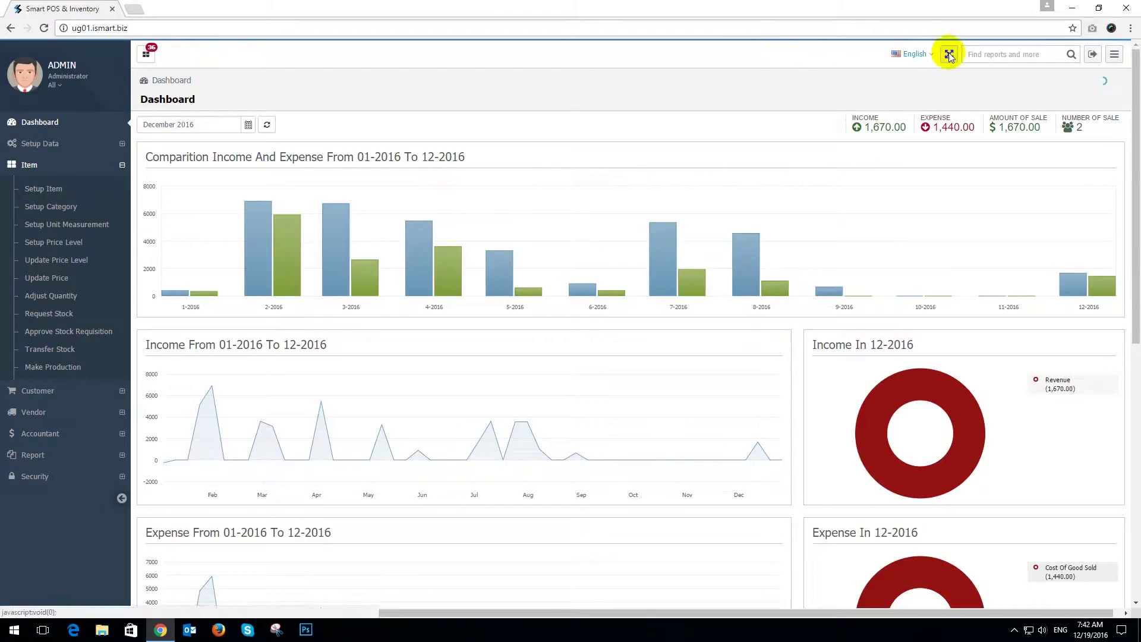
Step: Switch the dashboard to full screen and place the cursor in the report search field
left_click(948, 54)
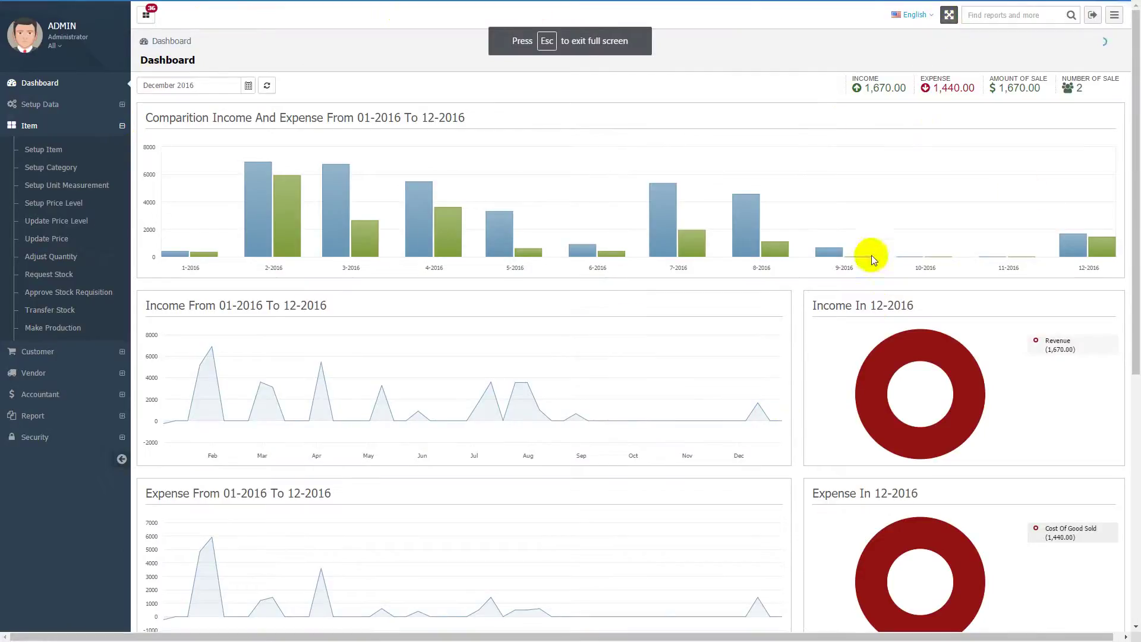
left_click(998, 18)
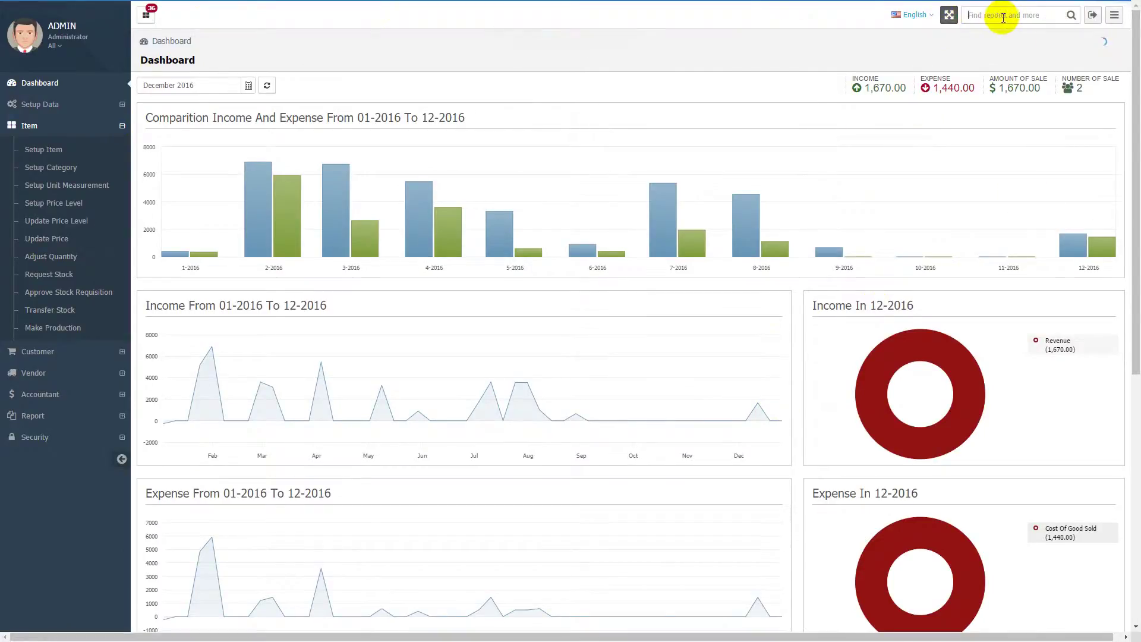
Step: Bring up the logout confirmation and decline it to stay signed in
left_click(1092, 16)
left_click(835, 280)
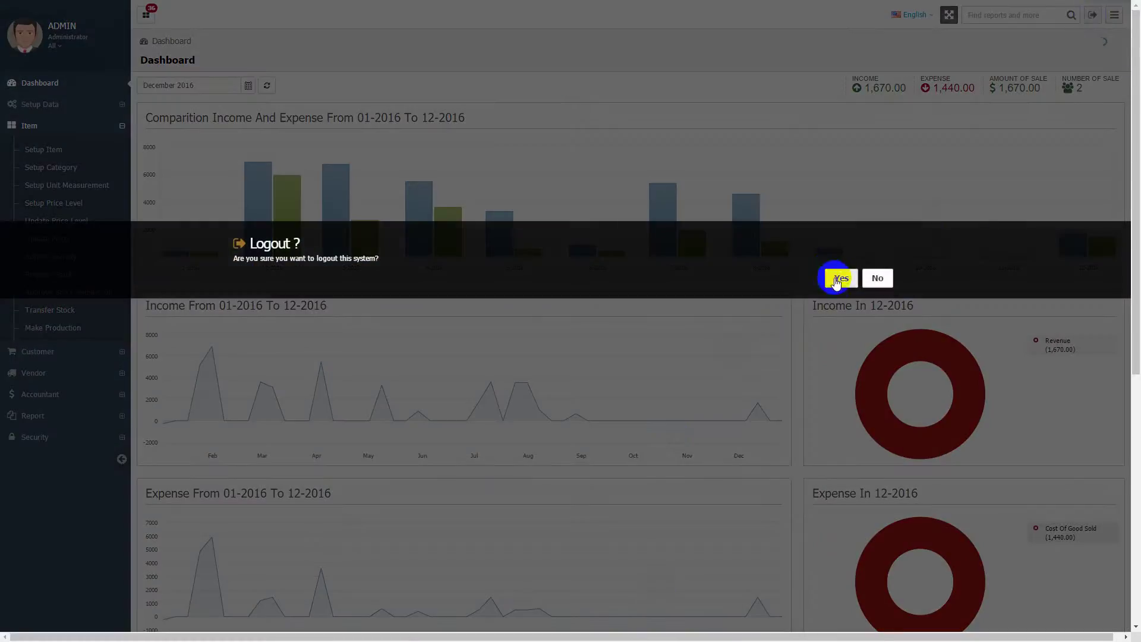
left_click(877, 278)
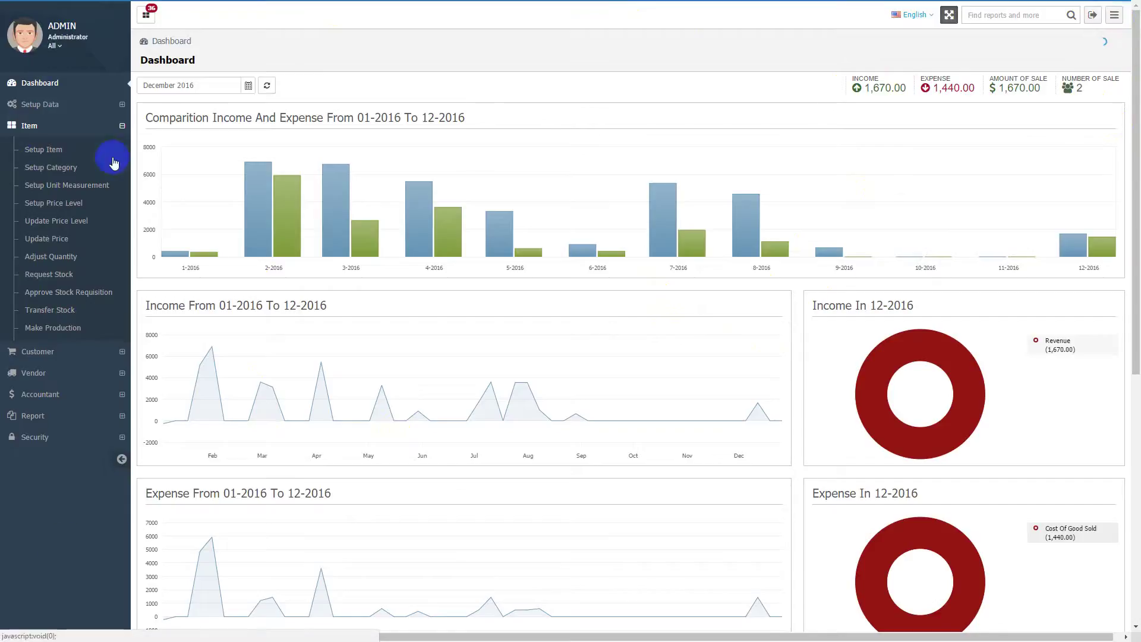
Step: Hide the navigation sidebar, reveal it temporarily from the screen edge, and restore it permanently
left_click(1121, 19)
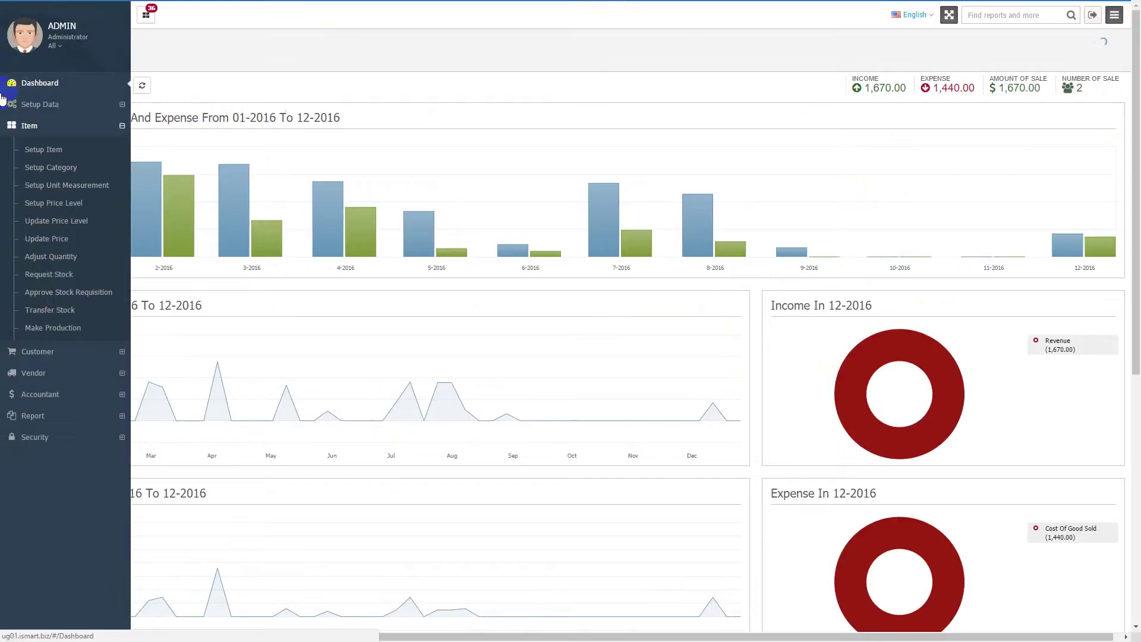
mouse_move(3, 150)
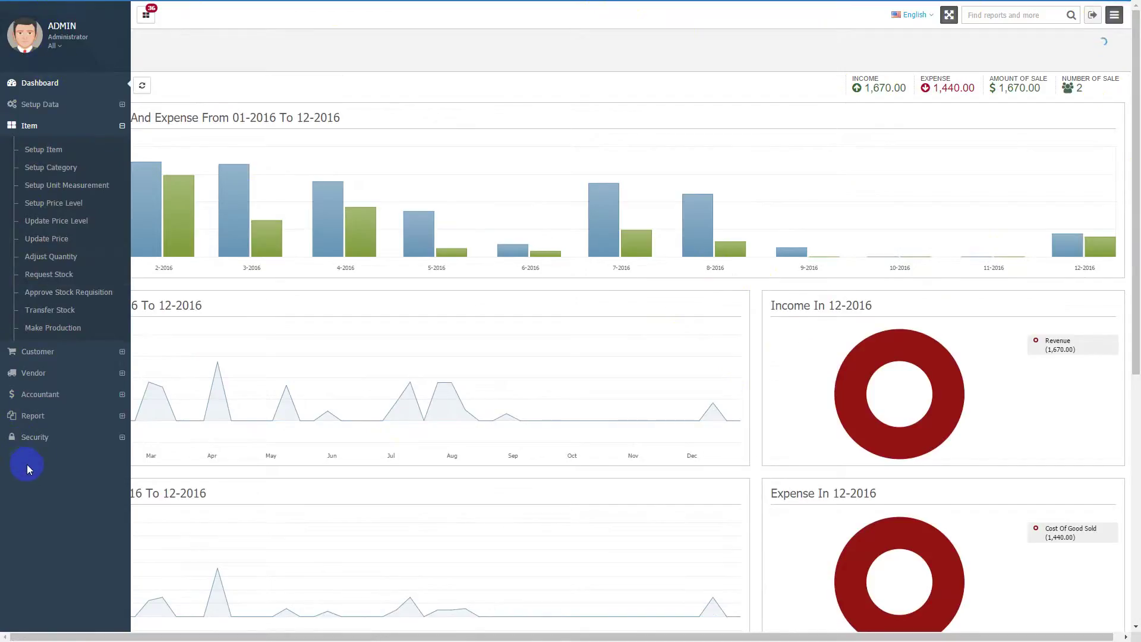
left_click(1115, 16)
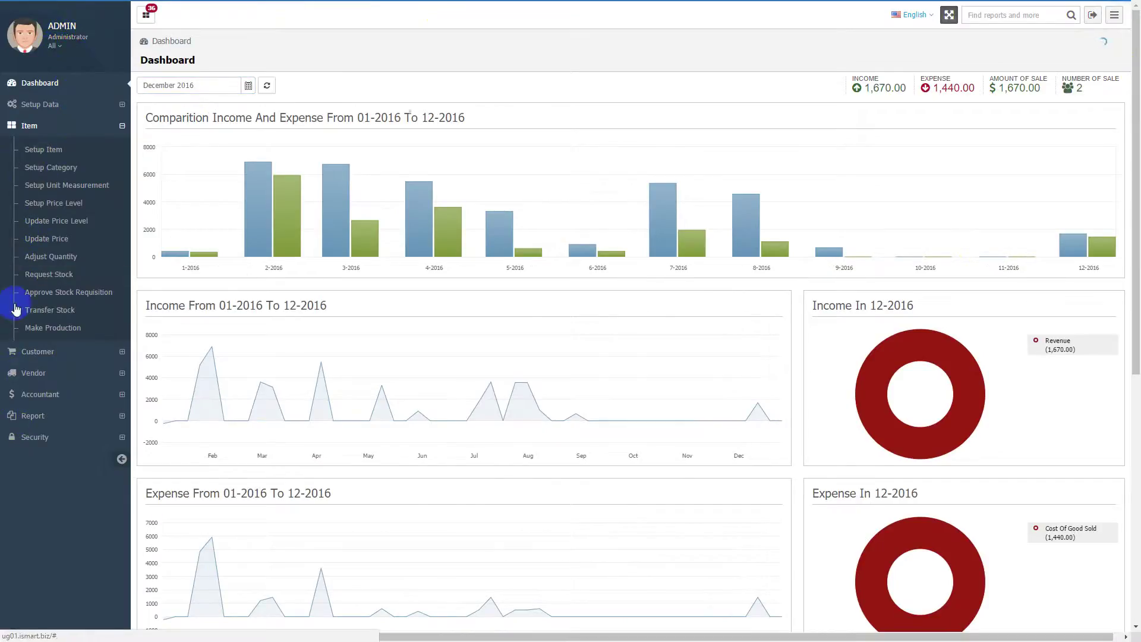
Step: Collapse the Item group and leave full-screen mode, keeping the navigation sidebar shown
left_click(123, 124)
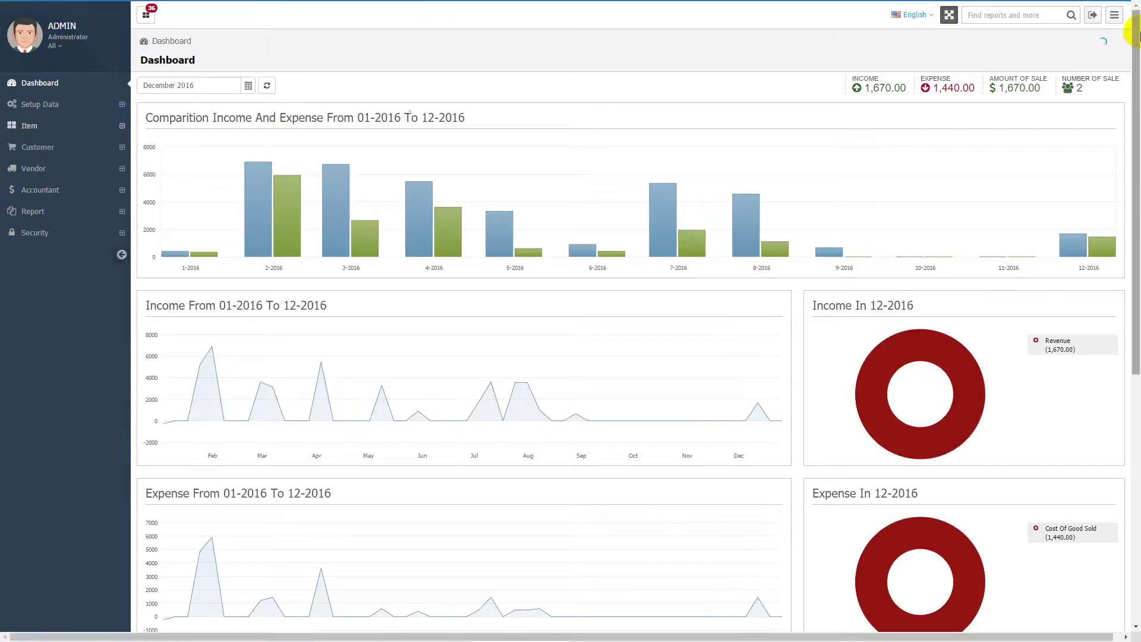
left_click(1114, 16)
left_click(949, 15)
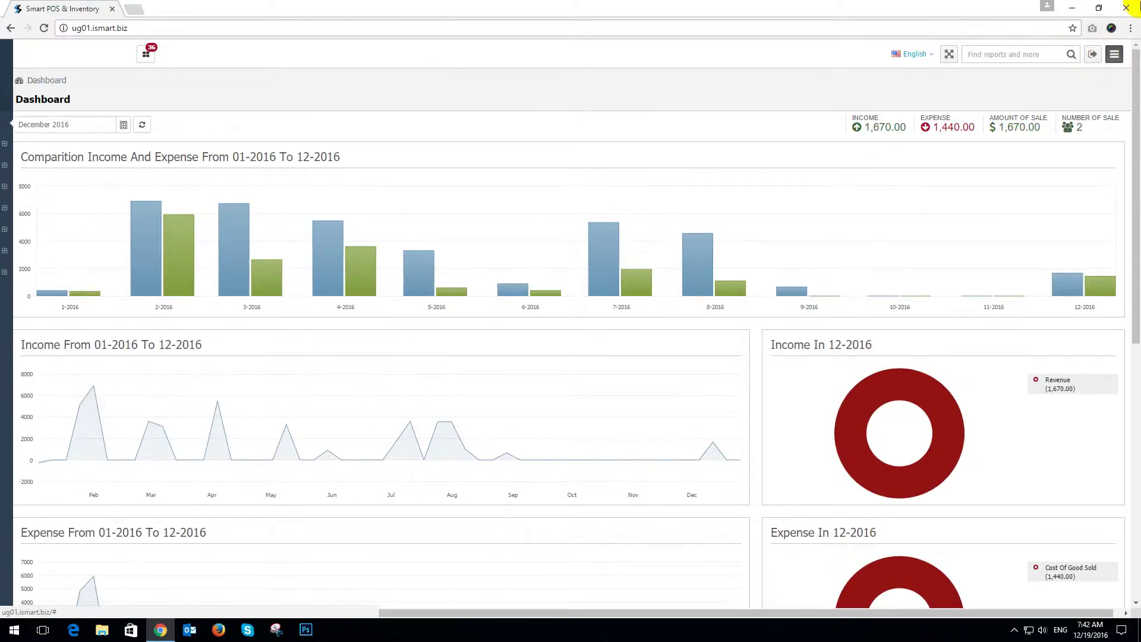
left_click(1114, 54)
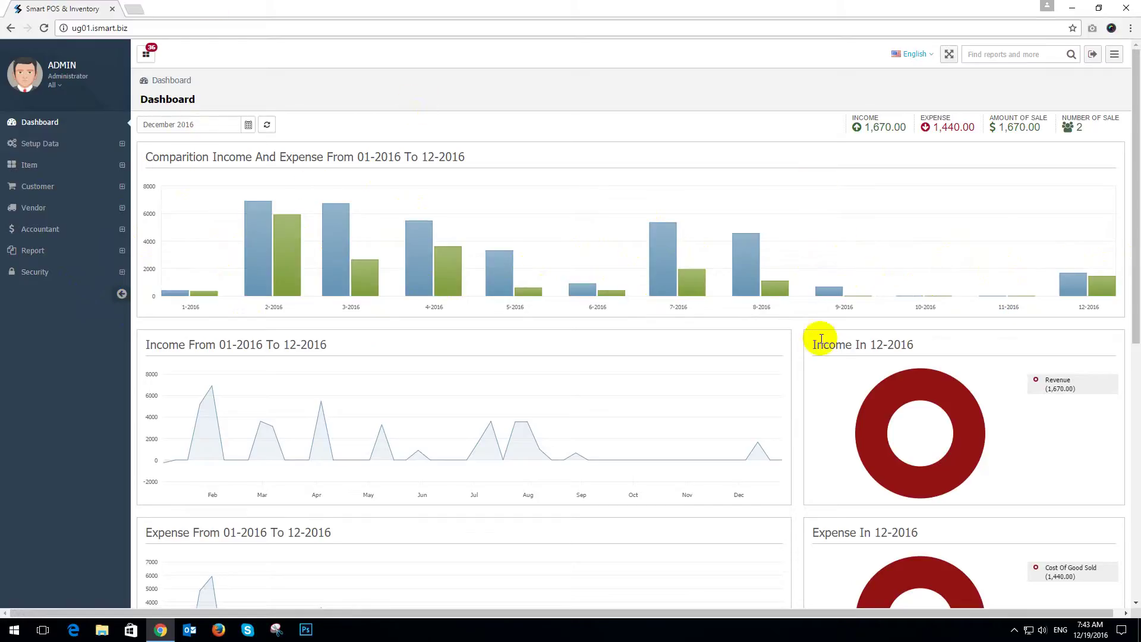
Step: Review the income, expense, amount of sale and number of sale charts on the dashboard
scroll(650, 400, "down", 5)
scroll(618, 394, "up", 2)
scroll(618, 395, "up", 1)
scroll(619, 395, "down", 5)
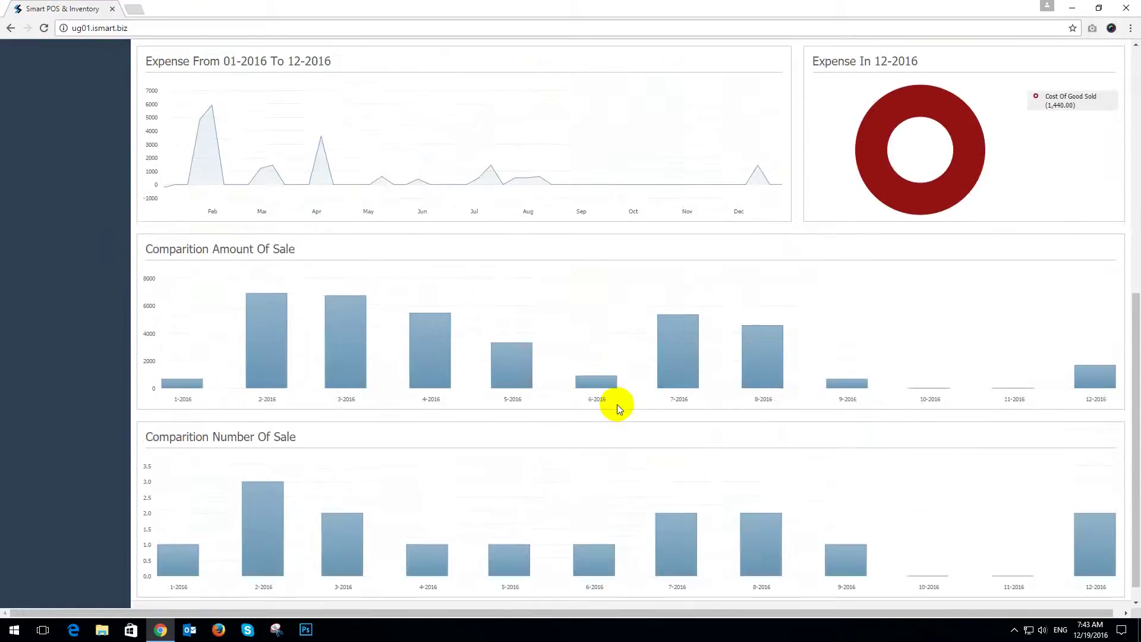
scroll(747, 404, "up", 5)
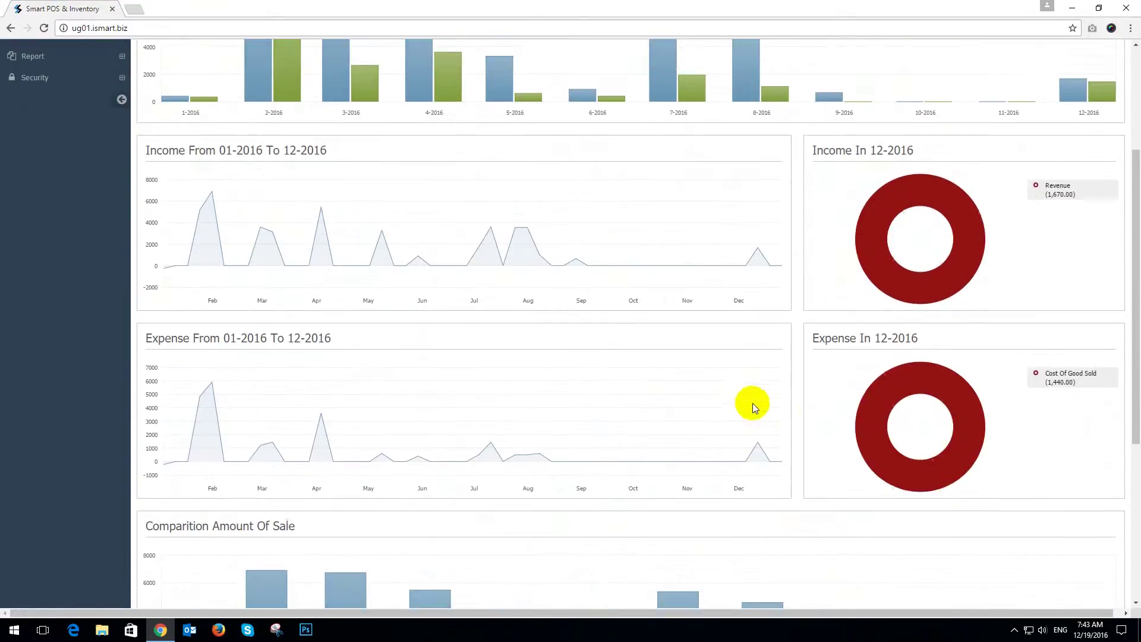
scroll(850, 267, "up", 1)
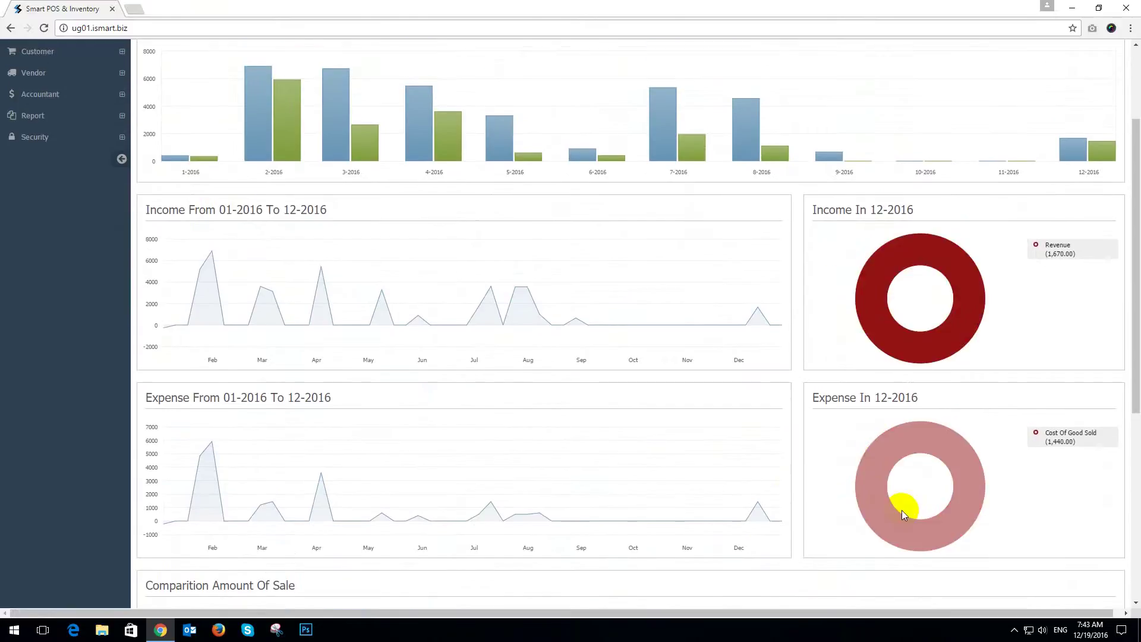
Step: Expand the Item group in the navigation and open the Setup Item page
scroll(318, 316, "up", 2)
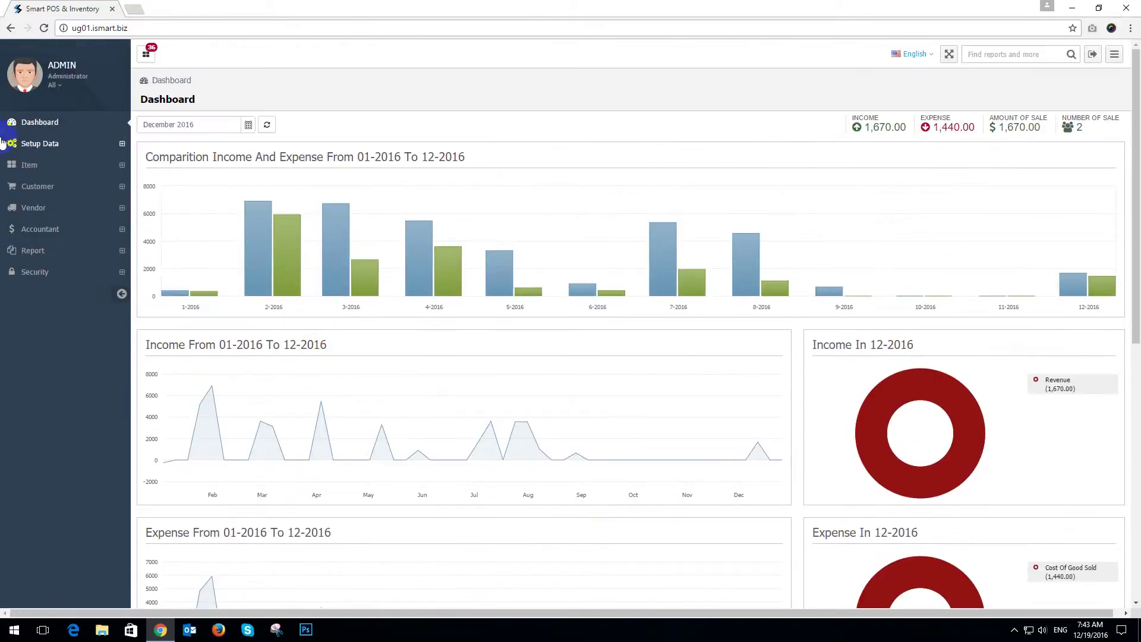
left_click(45, 170)
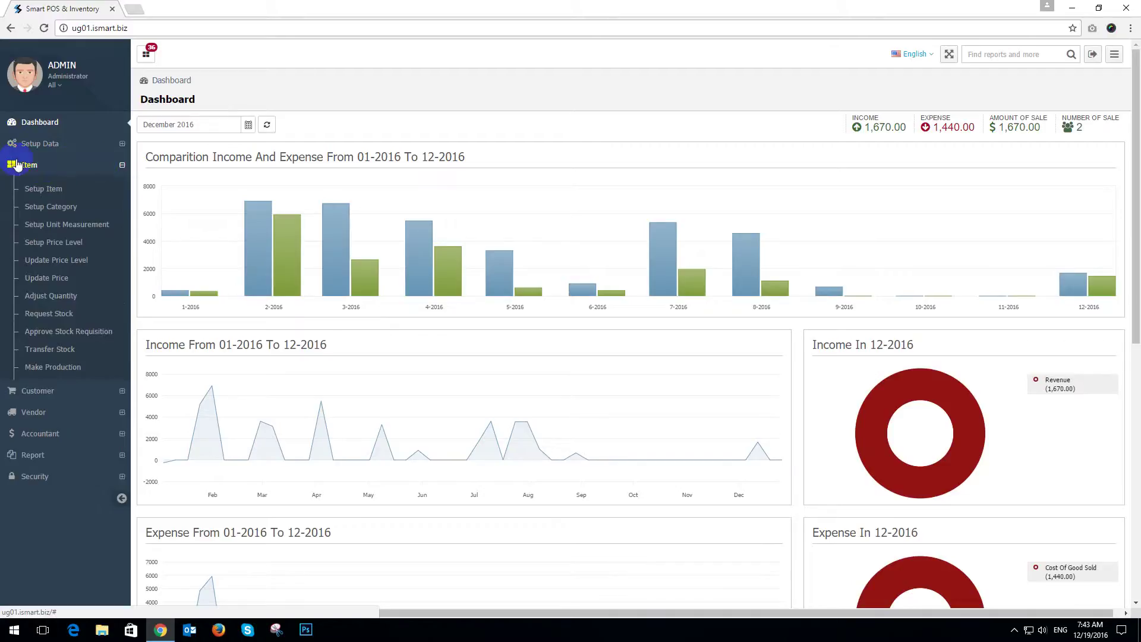
left_click(44, 191)
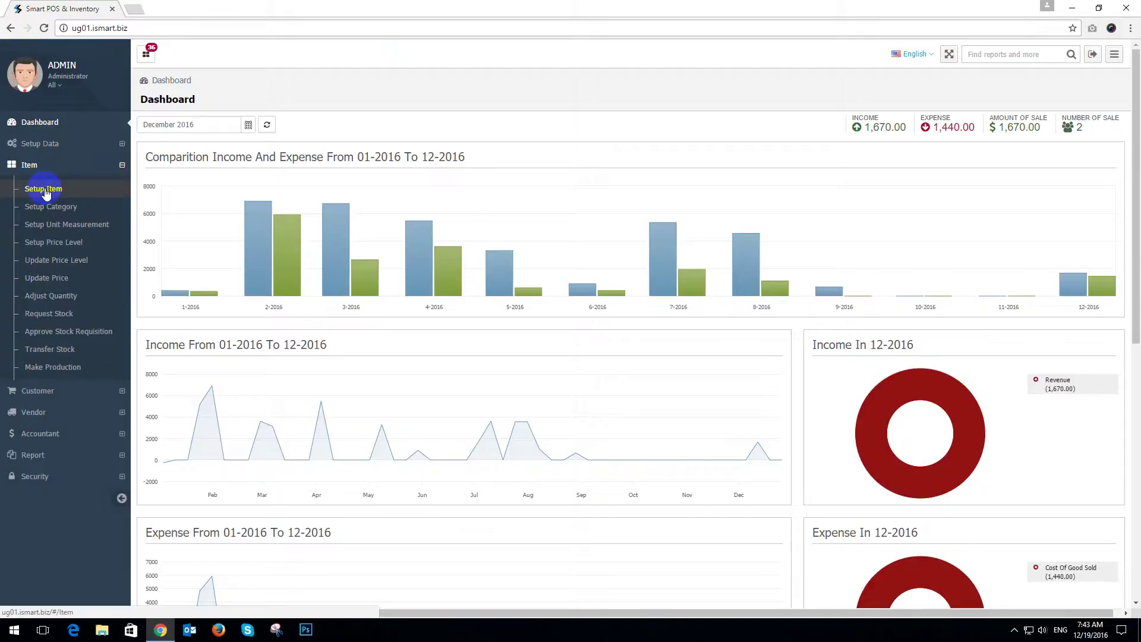
left_click(47, 209)
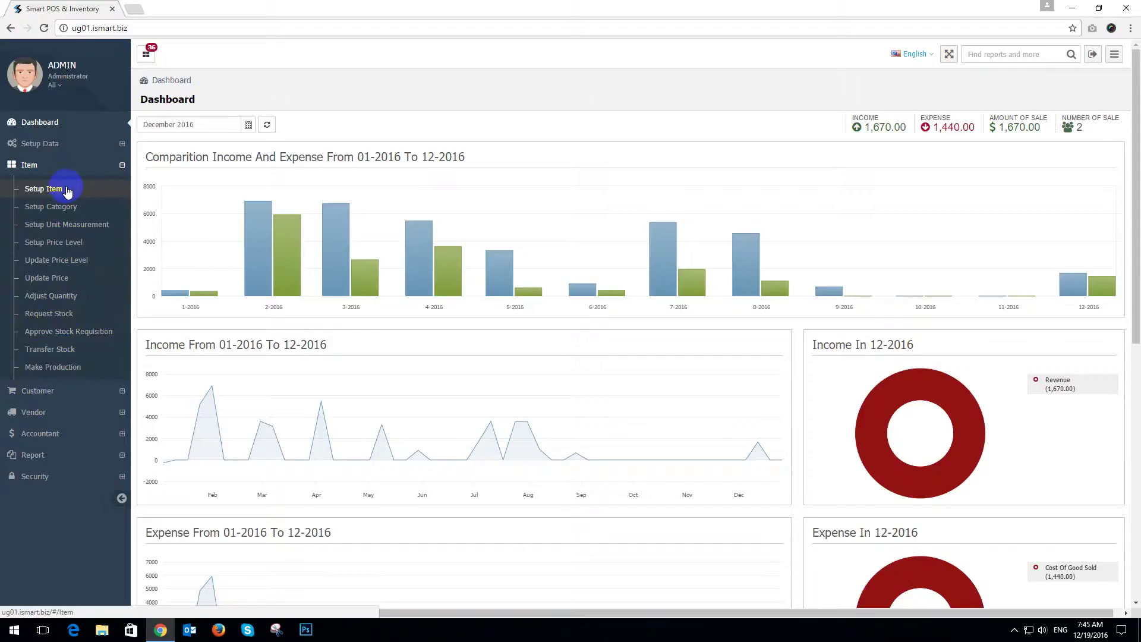
left_click(45, 190)
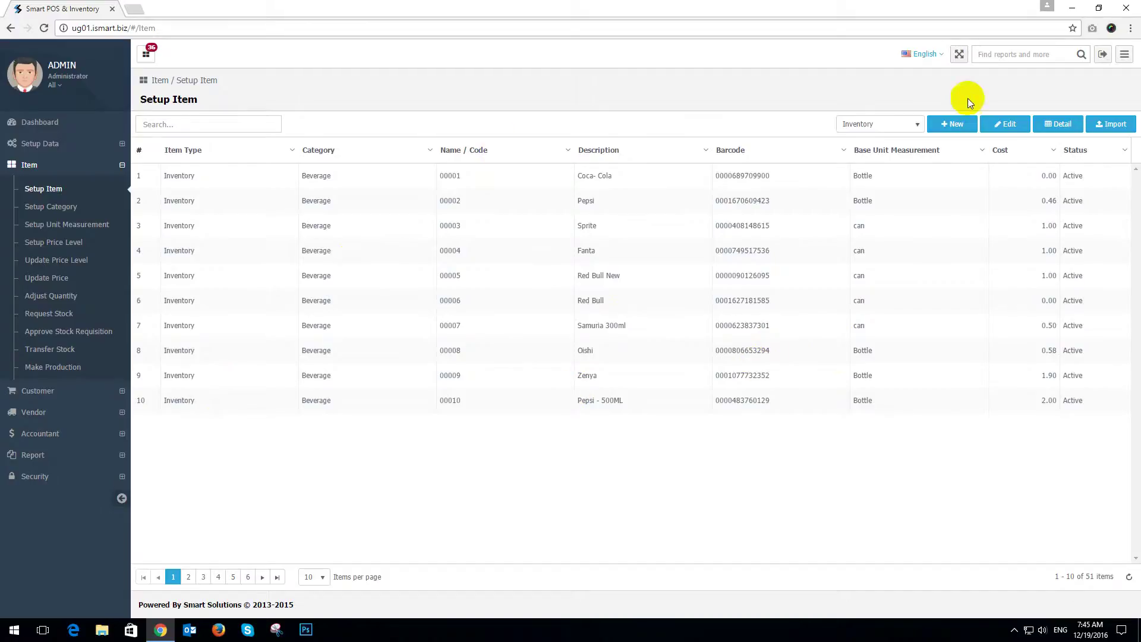
Step: Review the item type choices for a new item and keep Inventory selected
left_click(914, 125)
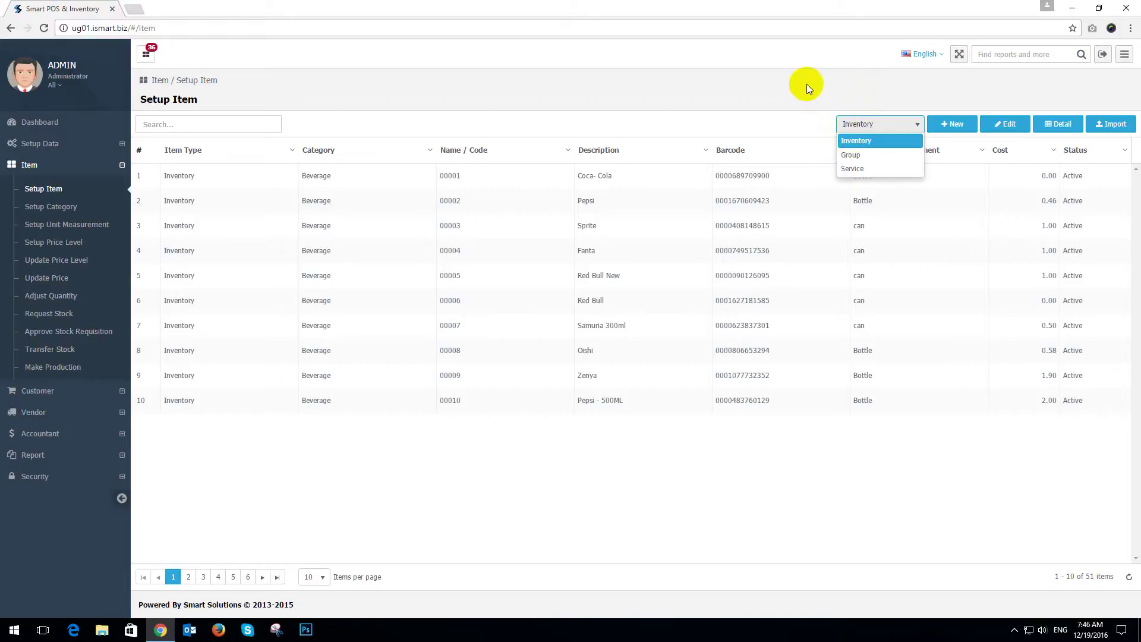
left_click(914, 123)
left_click(912, 122)
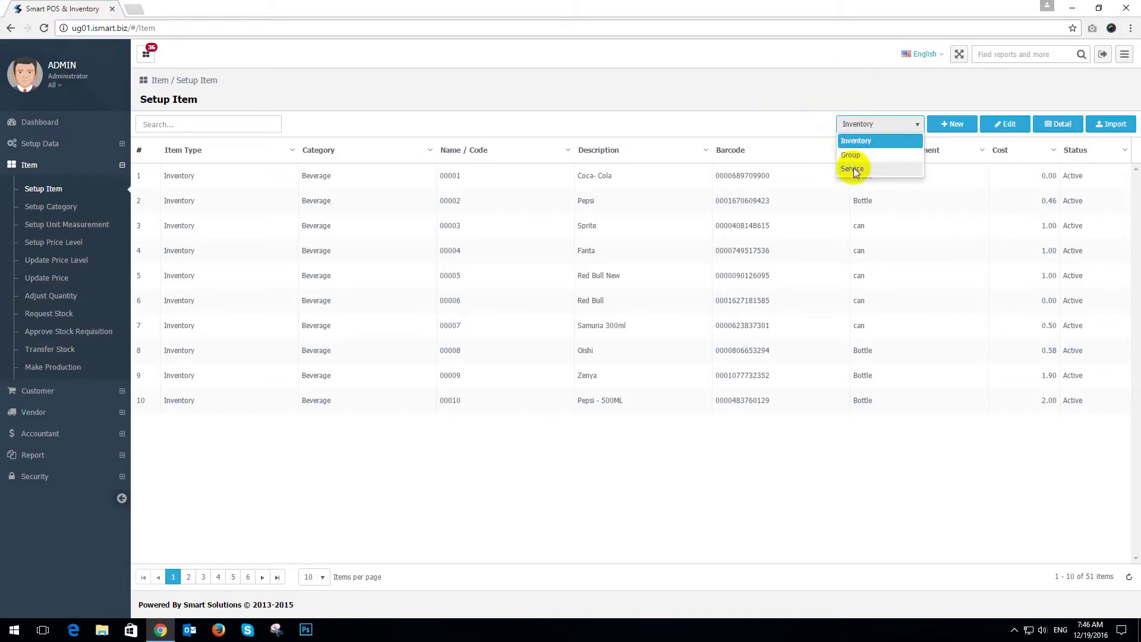
left_click(862, 145)
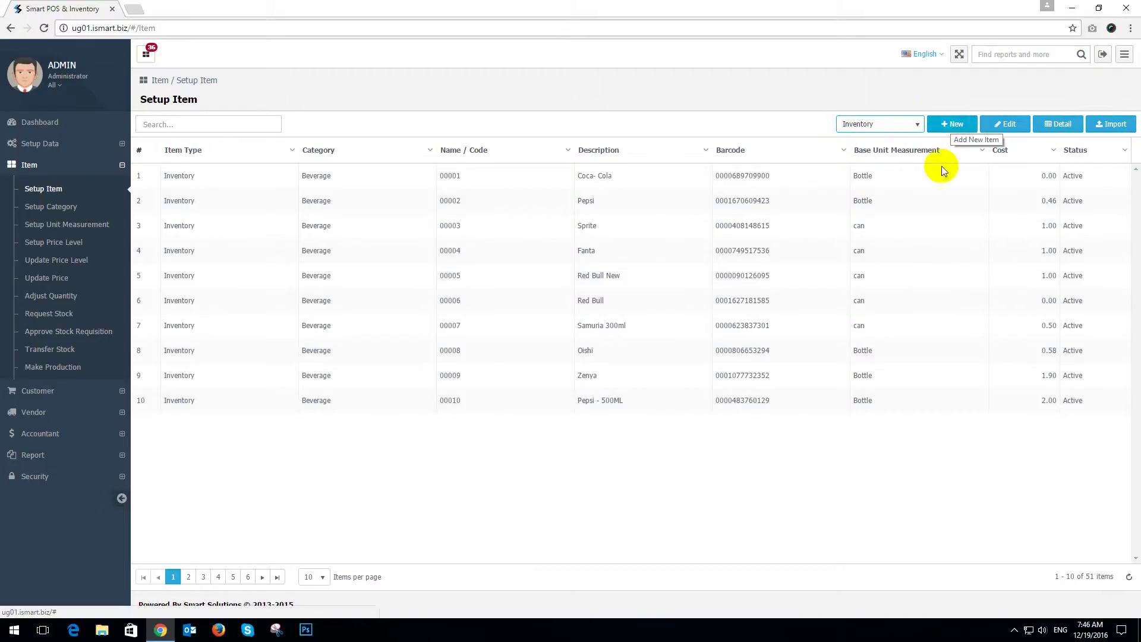
left_click(951, 126)
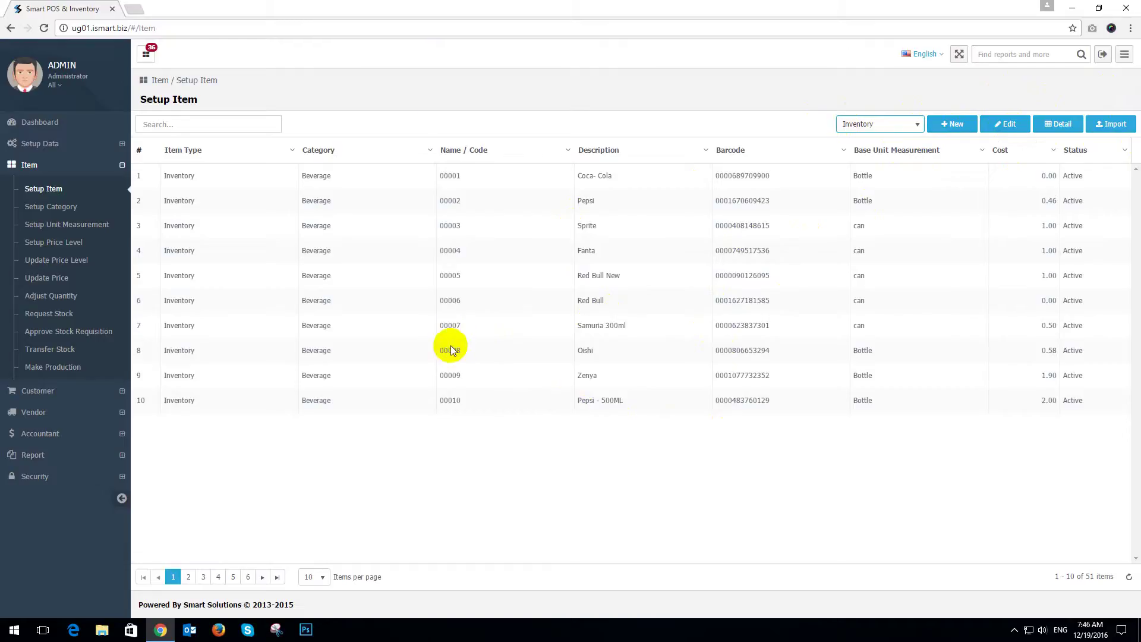
Step: Highlight several beverage items in the list one after another, ending on Fanta
left_click(450, 325)
left_click(451, 300)
left_click(464, 254)
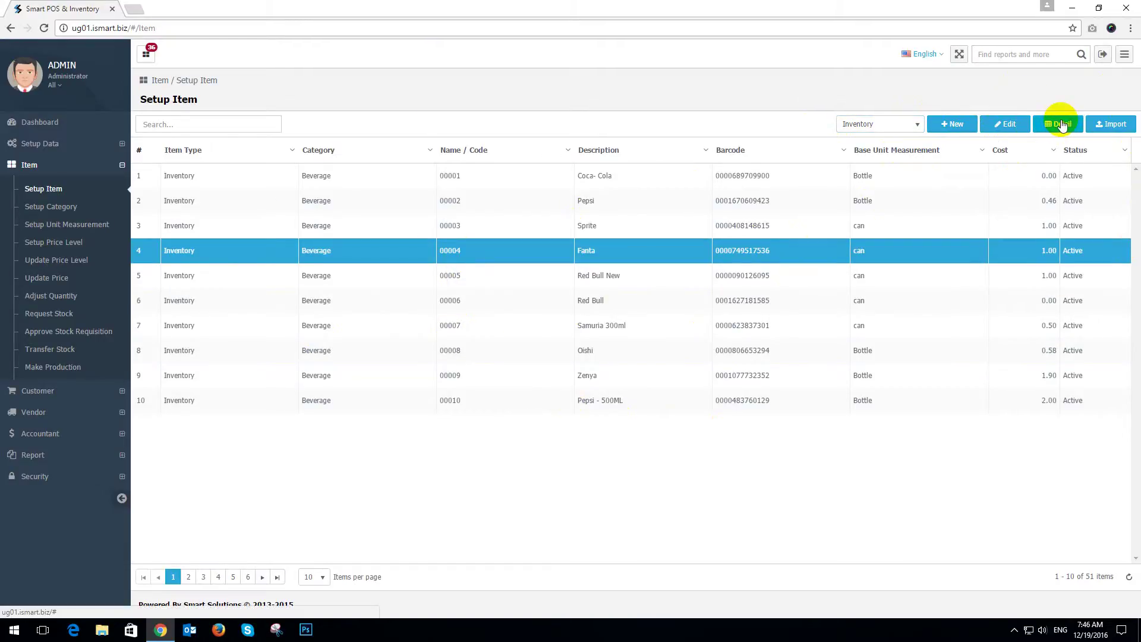
left_click(607, 224)
left_click(619, 201)
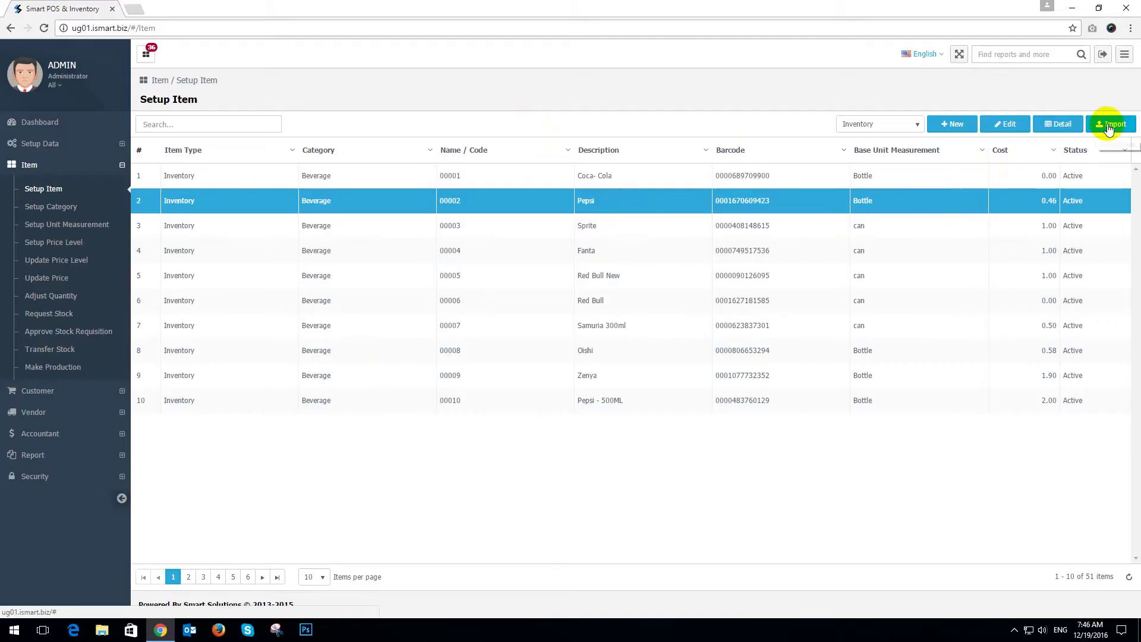
left_click(678, 250)
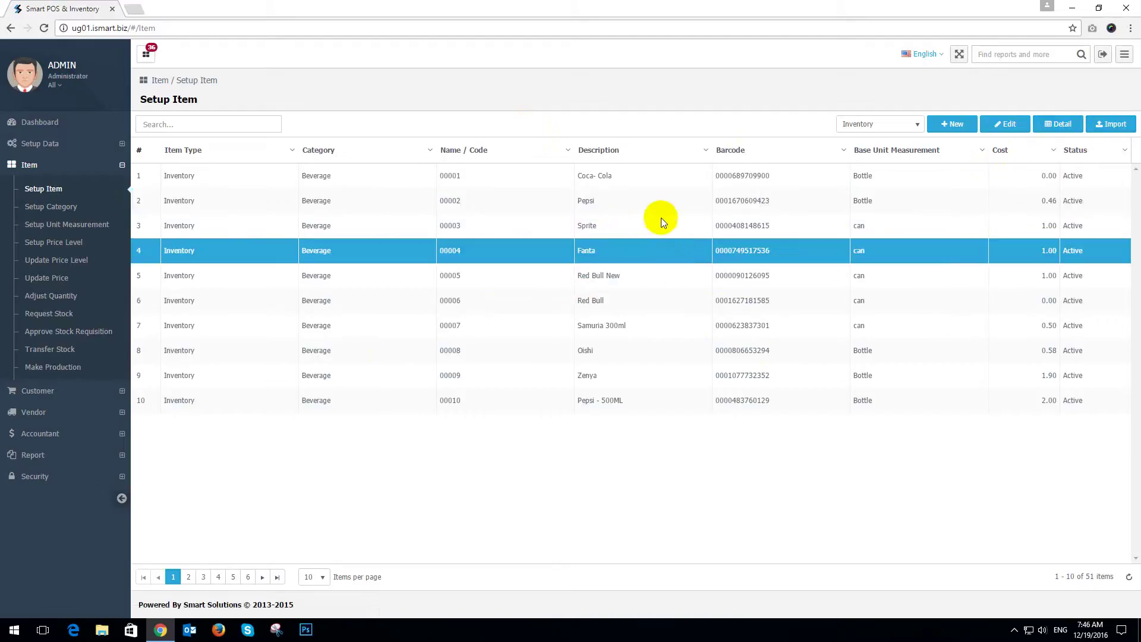
left_click(660, 218)
left_click(658, 200)
left_click(657, 181)
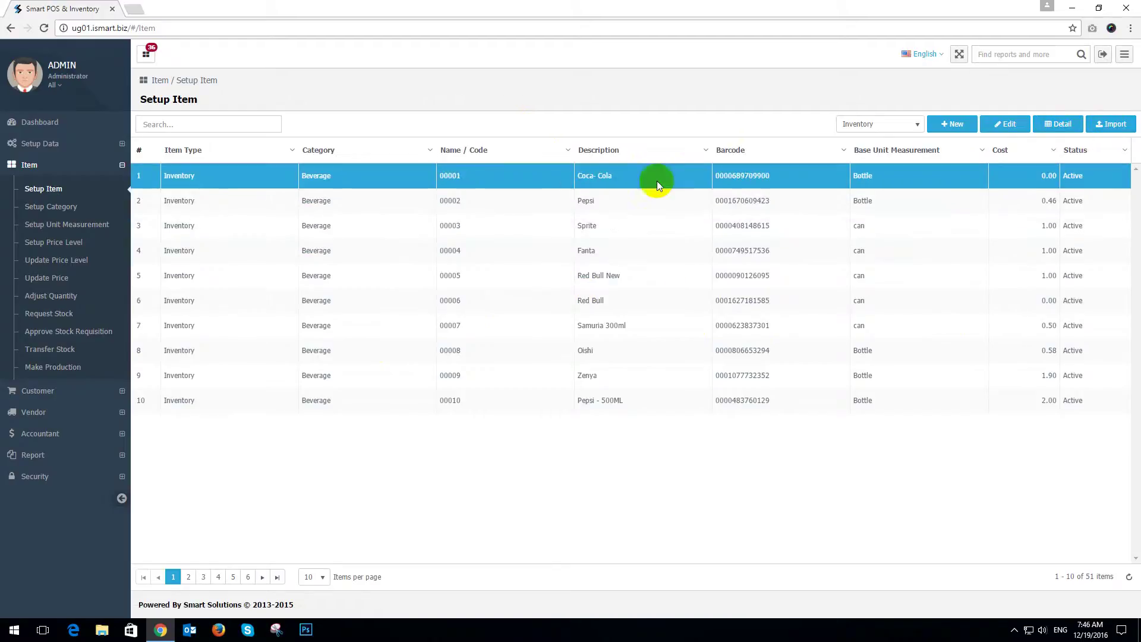
left_click(650, 248)
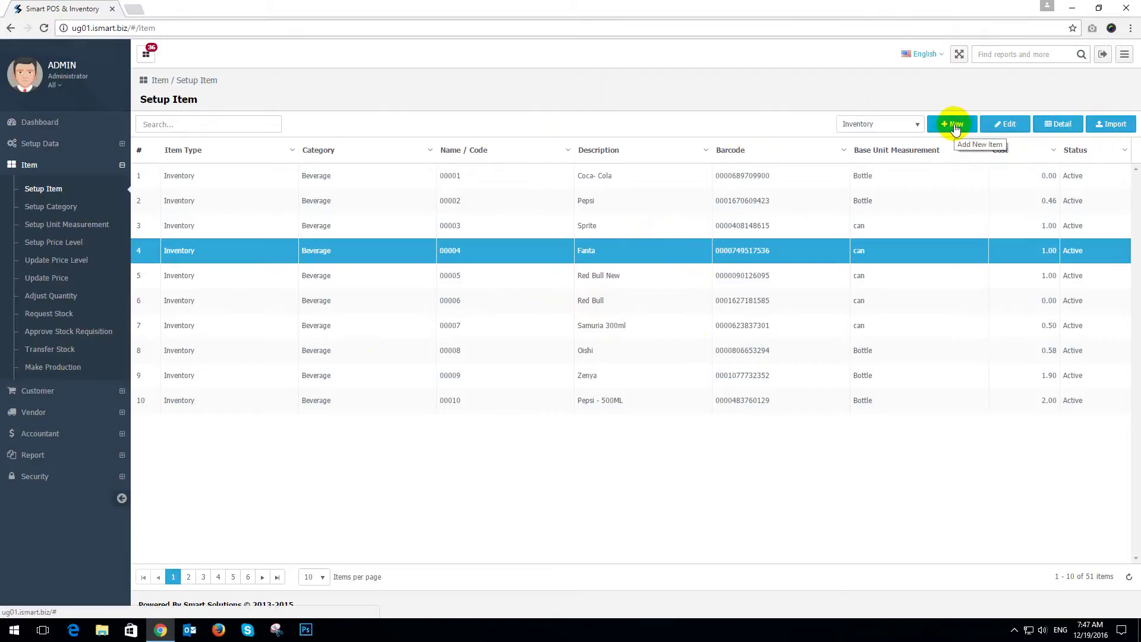
Step: Show 100 items per page and look through the item list from start to end
left_click(324, 576)
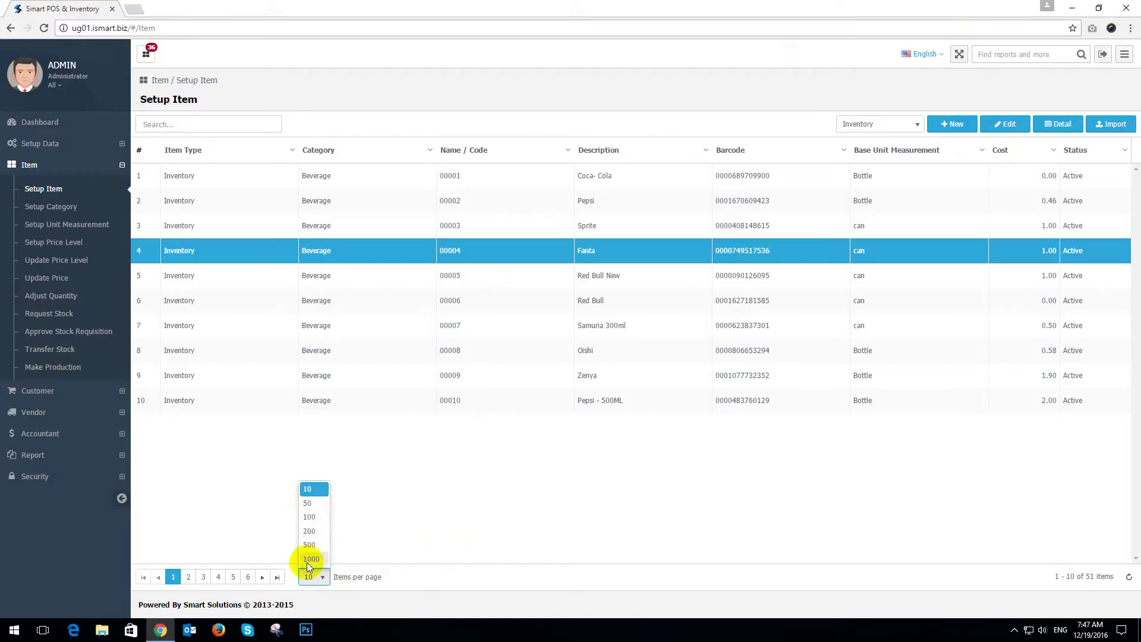
left_click(309, 517)
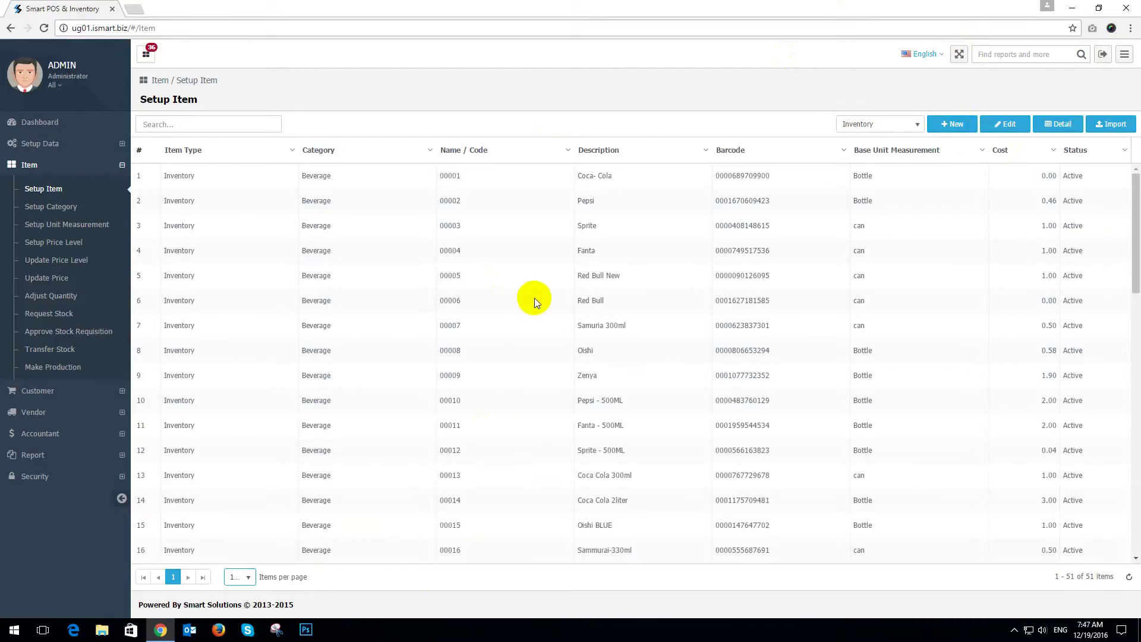
scroll(534, 297, "down", 15)
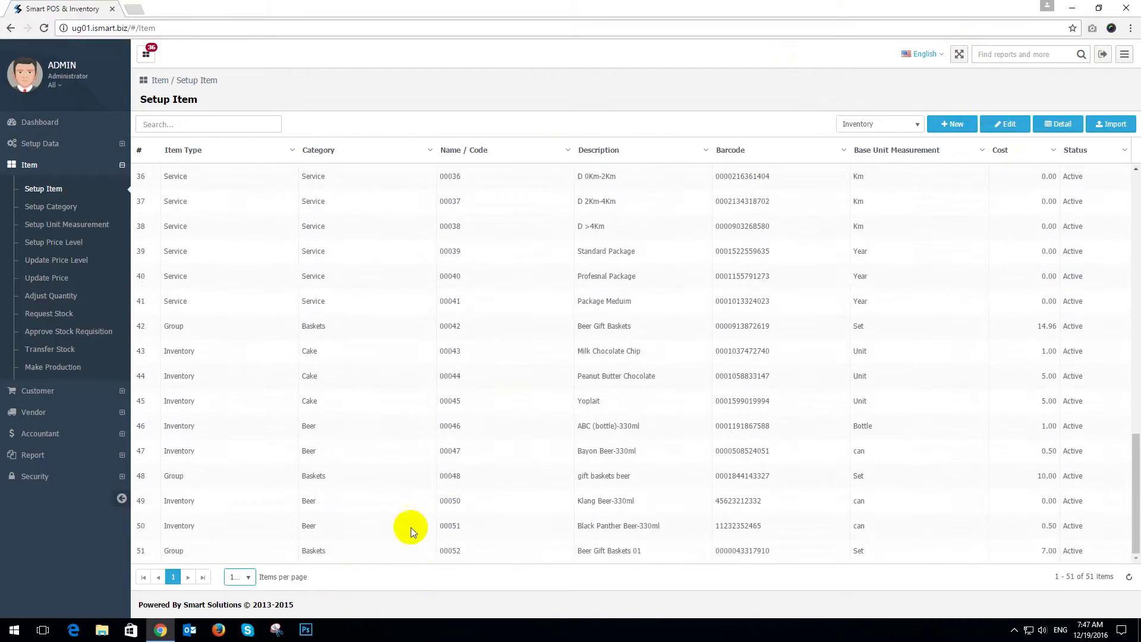
scroll(411, 527, "up", 15)
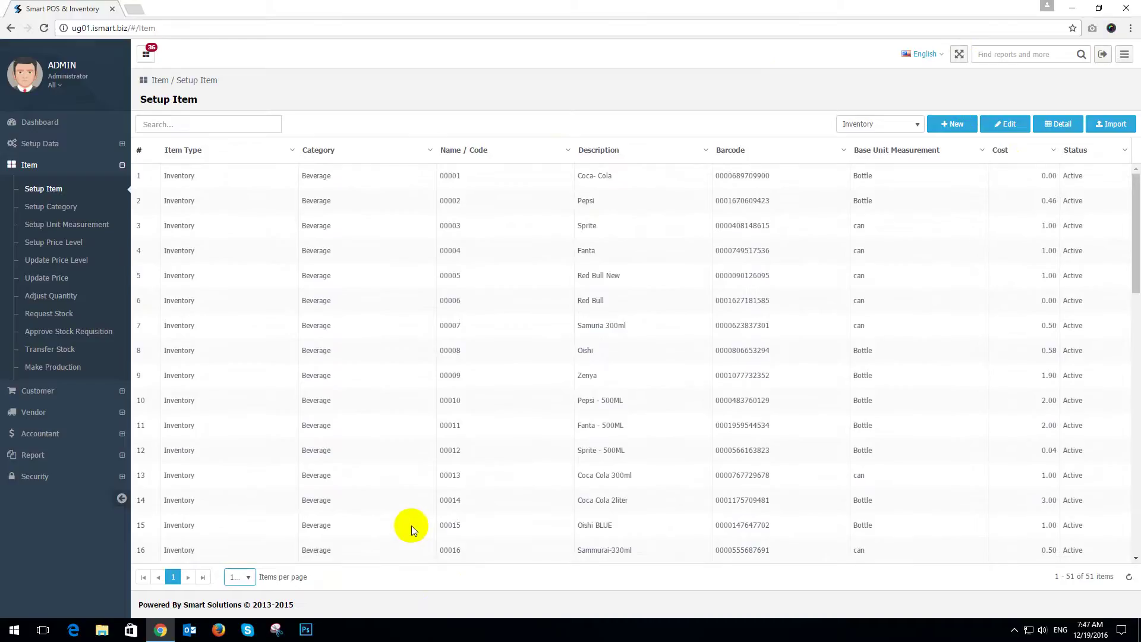
Step: Check the available items-per-page options and browse the whole item list again
scroll(241, 576, "down", 2)
left_click(245, 575)
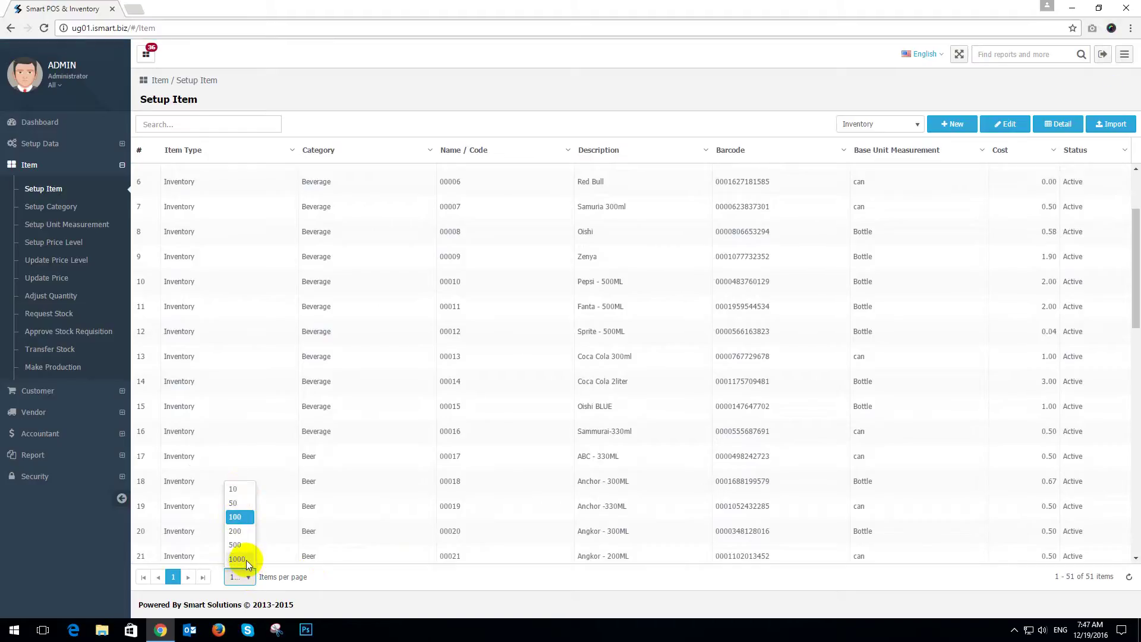
scroll(540, 302, "down", 5)
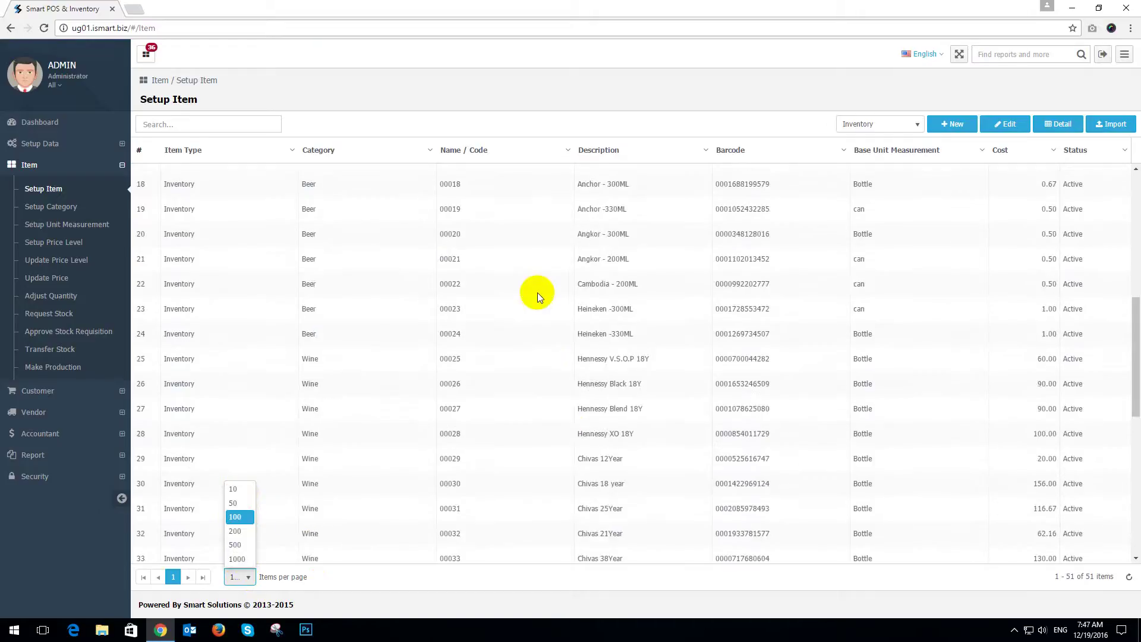
scroll(541, 303, "down", 4)
left_click(543, 320)
scroll(526, 383, "down", 4)
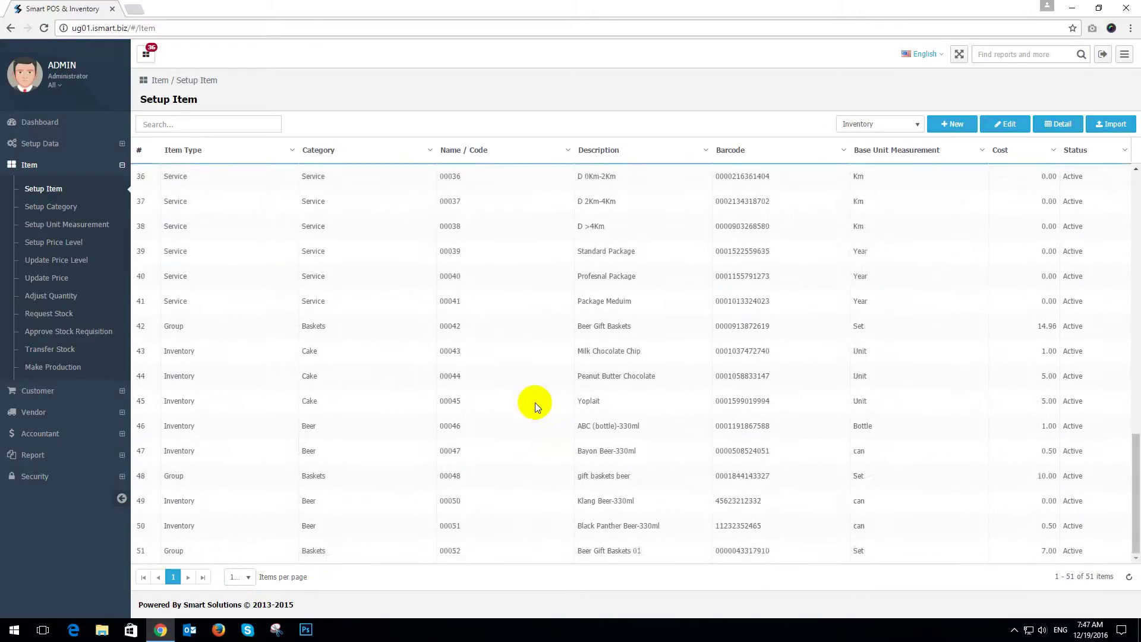
scroll(535, 402, "up", 3)
left_click(536, 402)
scroll(536, 402, "up", 5)
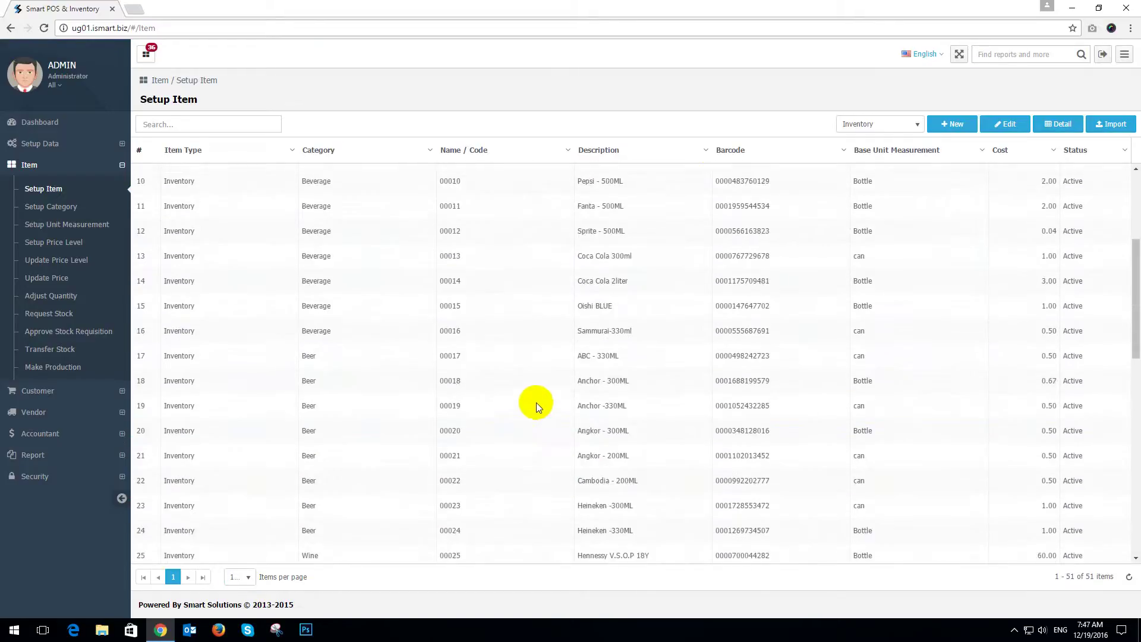
Step: Open the form for adding a new Inventory item and look over its fields and sections
left_click(950, 125)
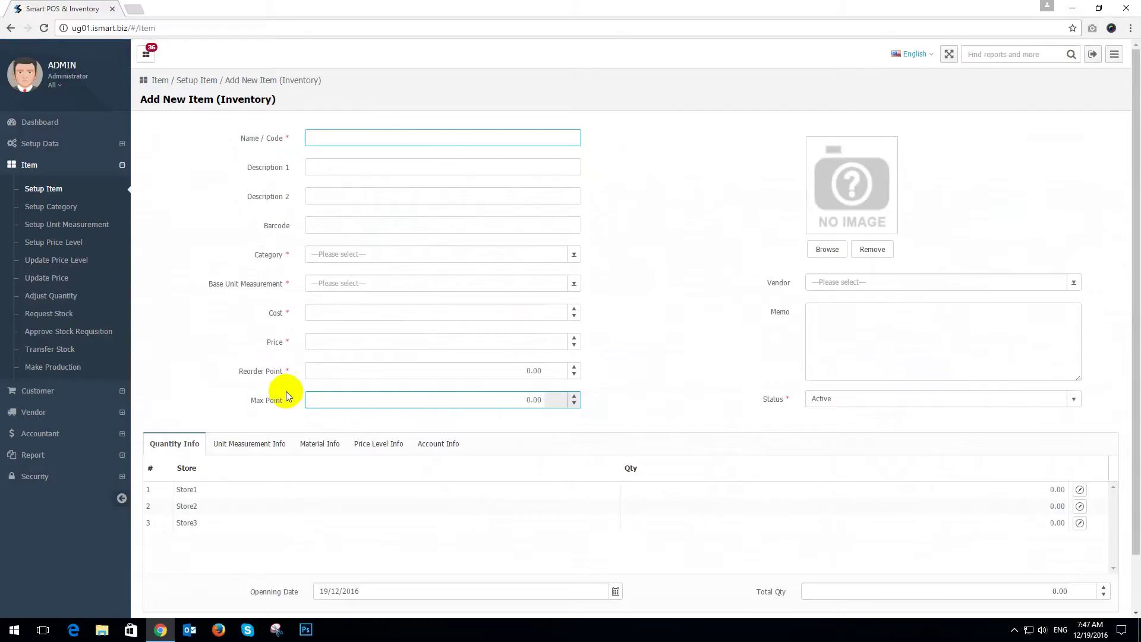
scroll(982, 472, "down", 2)
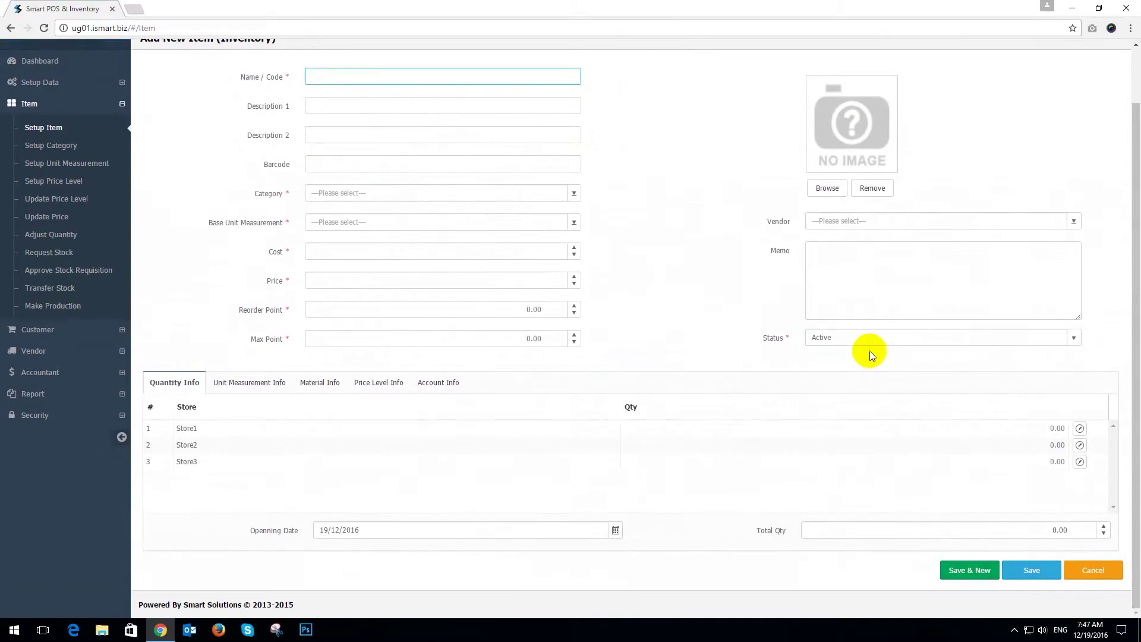
scroll(868, 350, "up", 2)
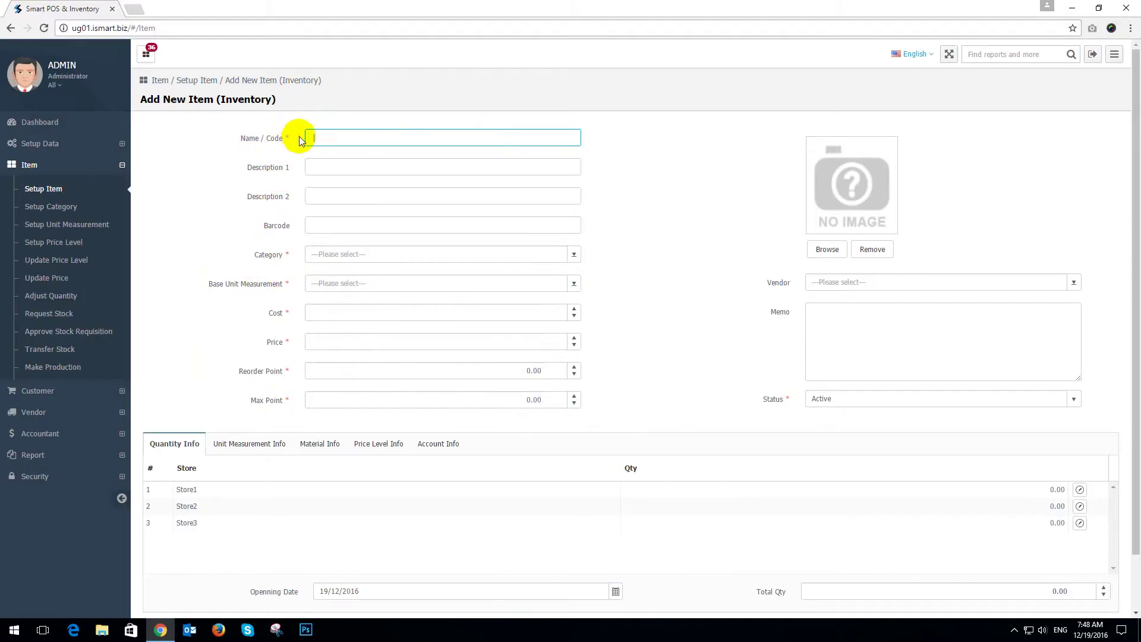
Step: Check the Name / Code field's saved suggestions and required-entry validation, and cancel the new item without filling it in
left_click(352, 137)
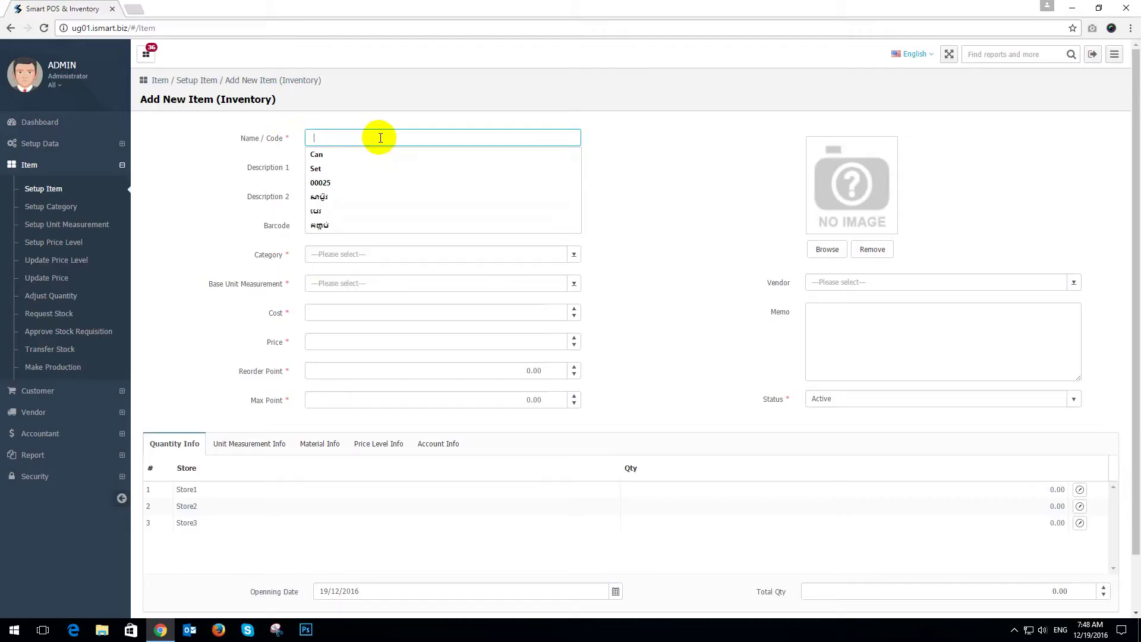
left_click(644, 174)
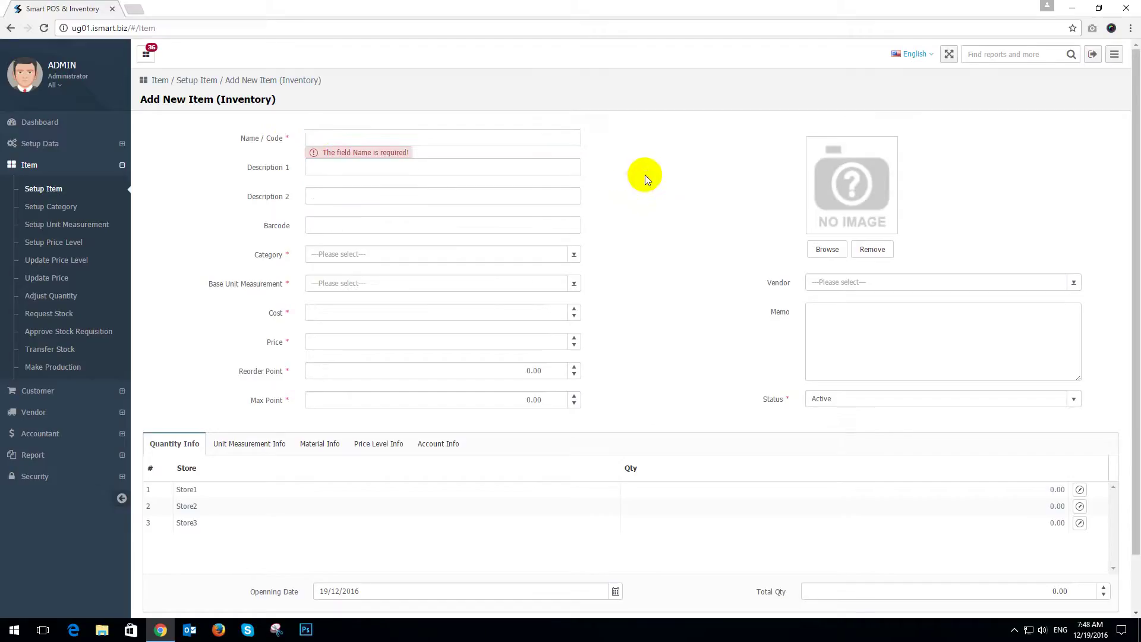
left_click(315, 132)
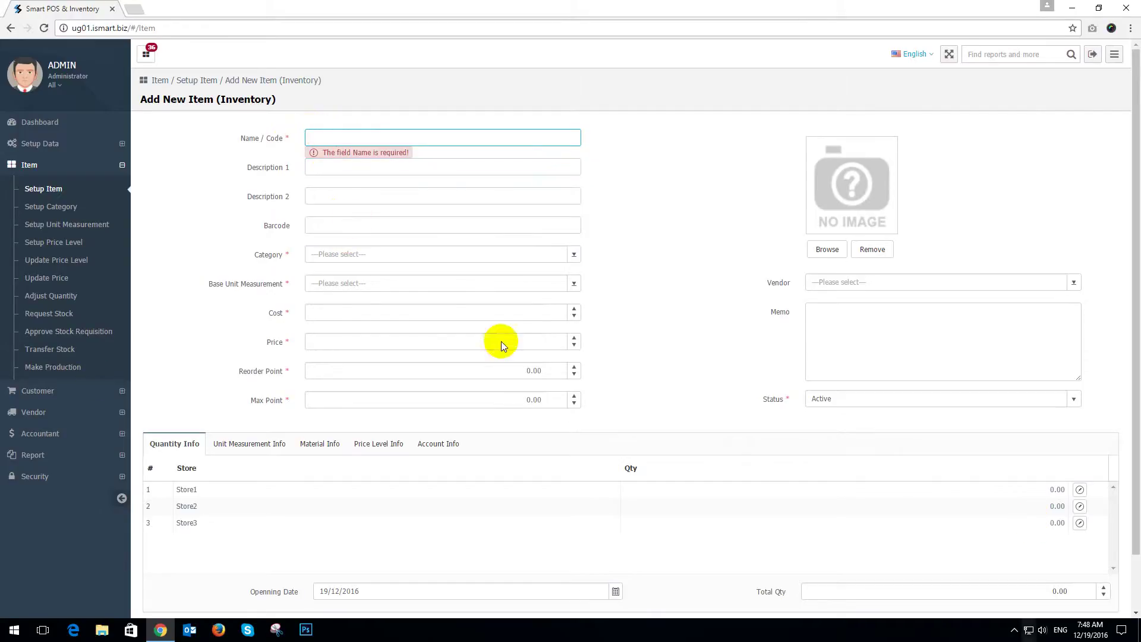
scroll(799, 355, "down", 1)
scroll(376, 219, "up", 1)
left_click(547, 260)
left_click(329, 132)
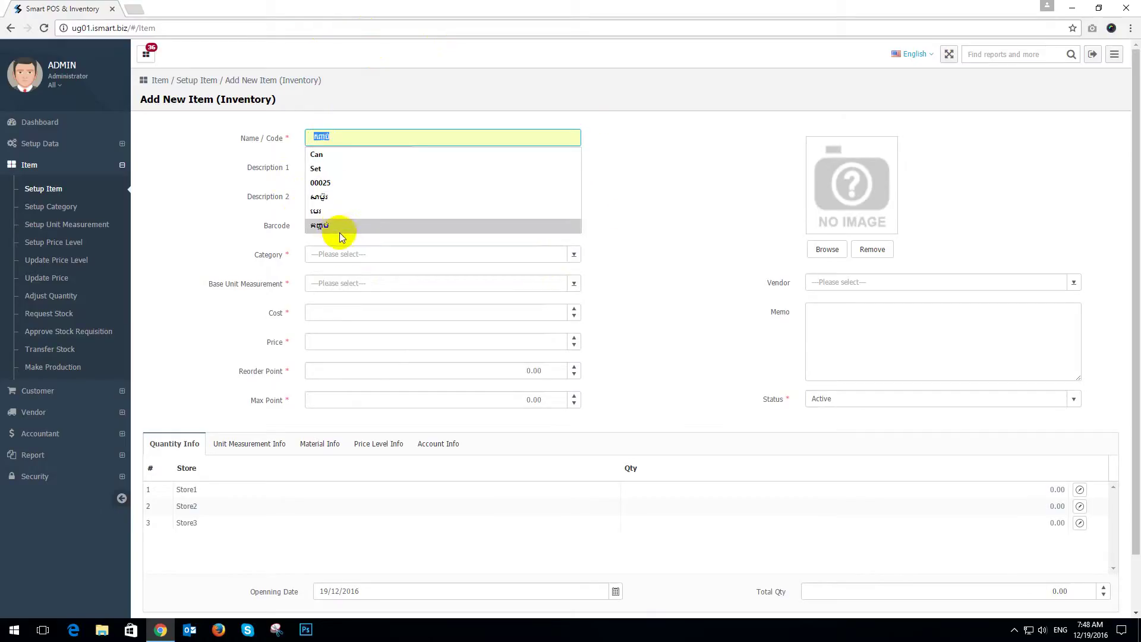
left_click(689, 218)
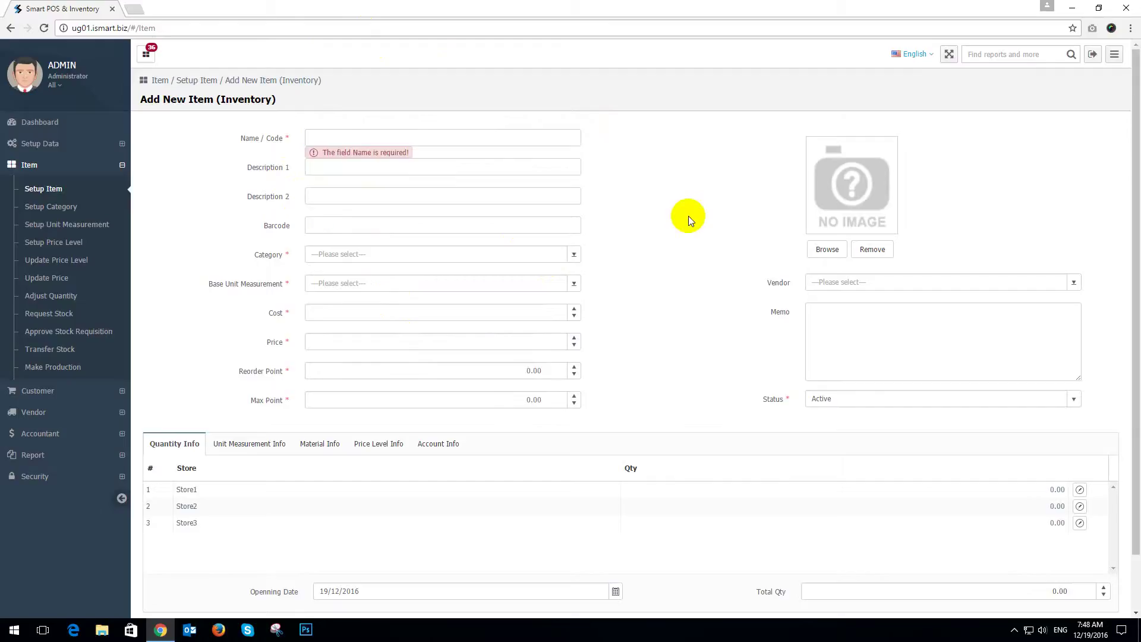
left_click(280, 166)
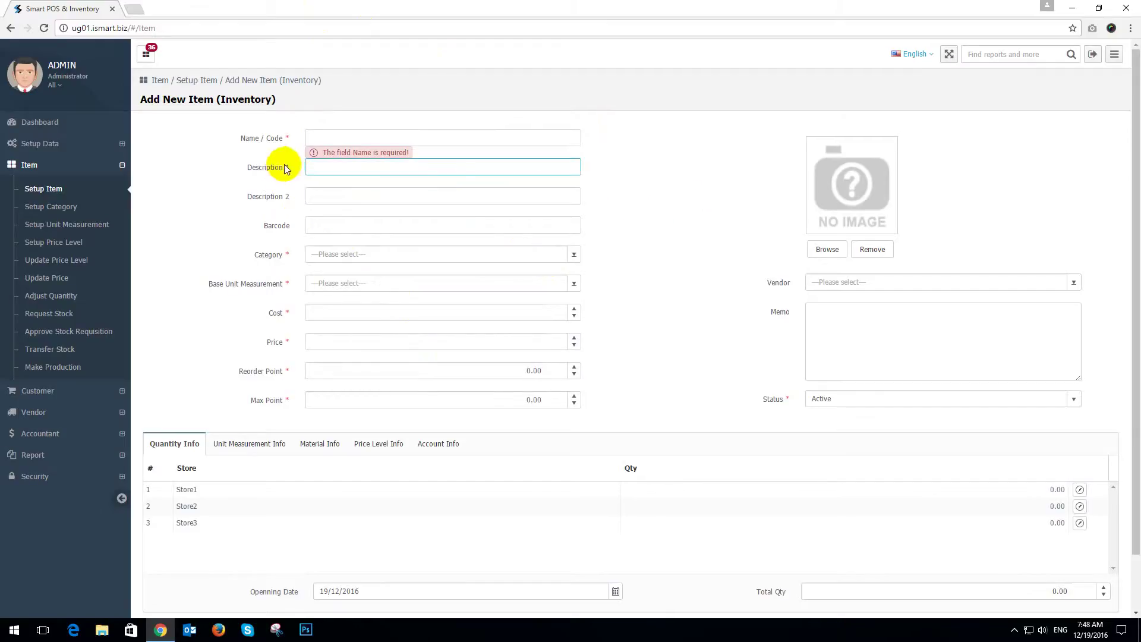
left_click(310, 135)
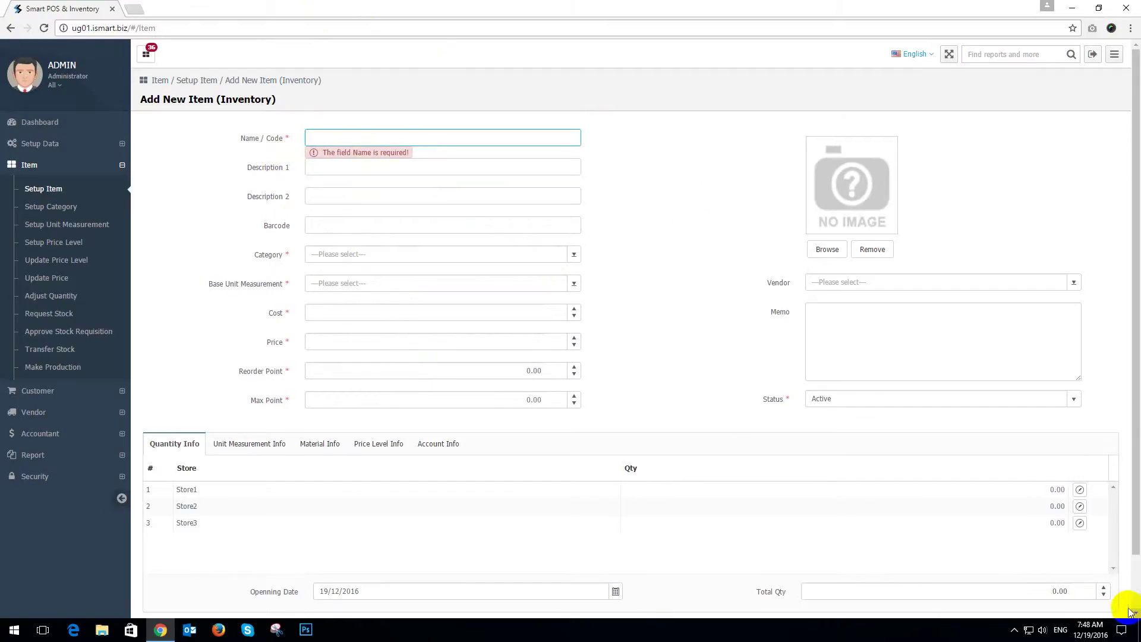
scroll(1123, 594, "down", 1)
left_click(1095, 580)
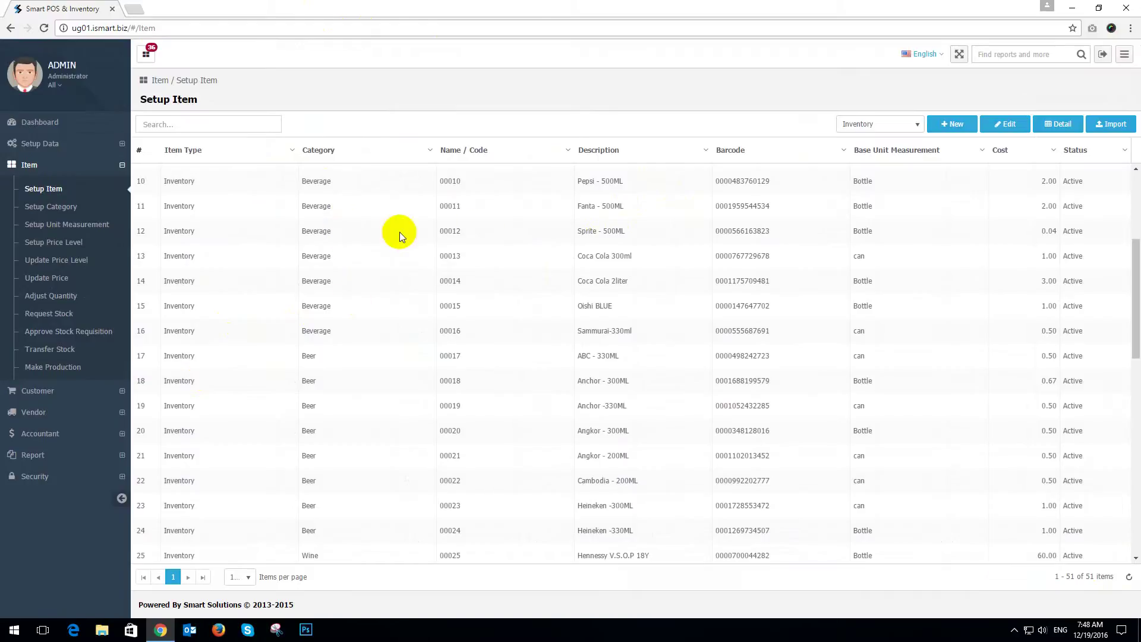
Step: Look through the existing item codes in the list and pick the Coca-Cola item's code
scroll(479, 244, "down", 12)
scroll(478, 318, "up", 8)
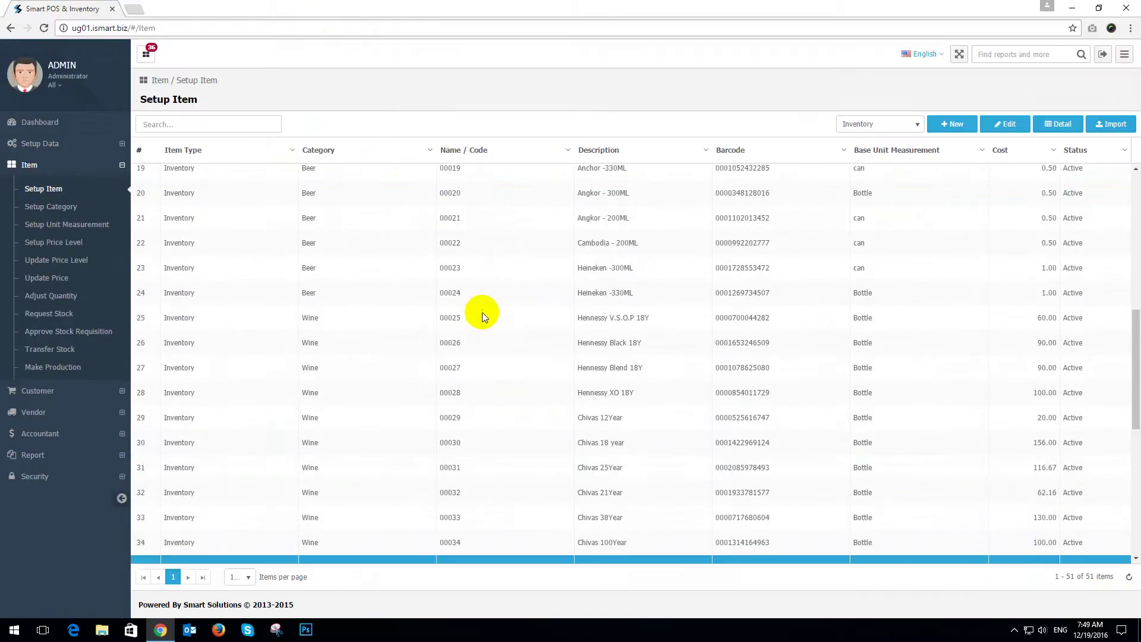
scroll(482, 311, "up", 6)
left_click(453, 174)
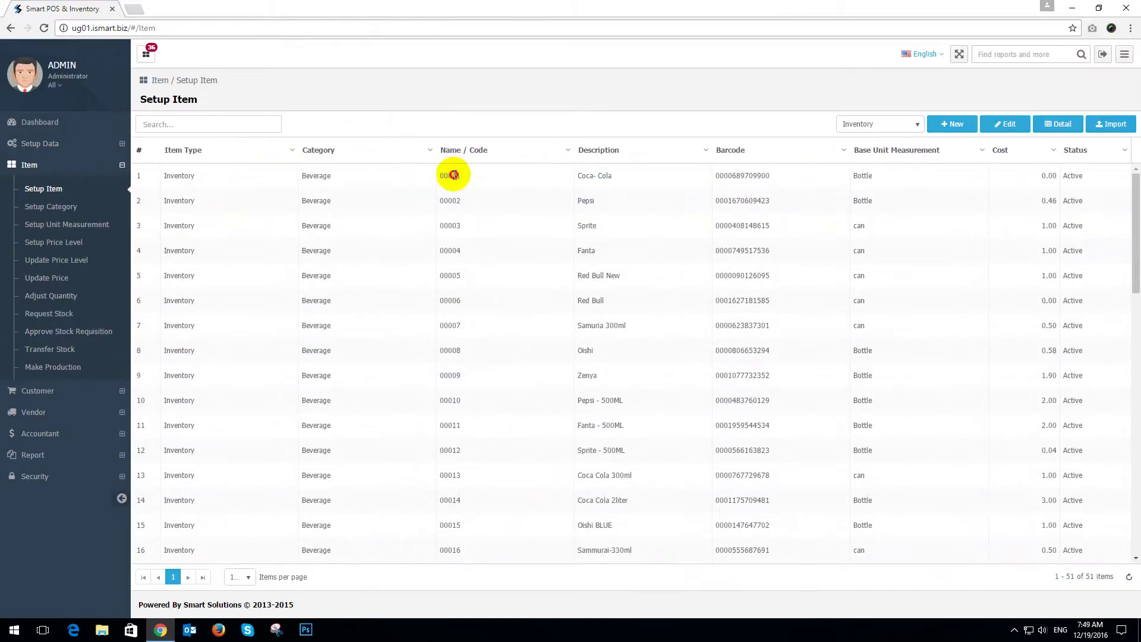
Step: Open the Coca-Cola inventory item from the item list for editing
left_click(475, 208)
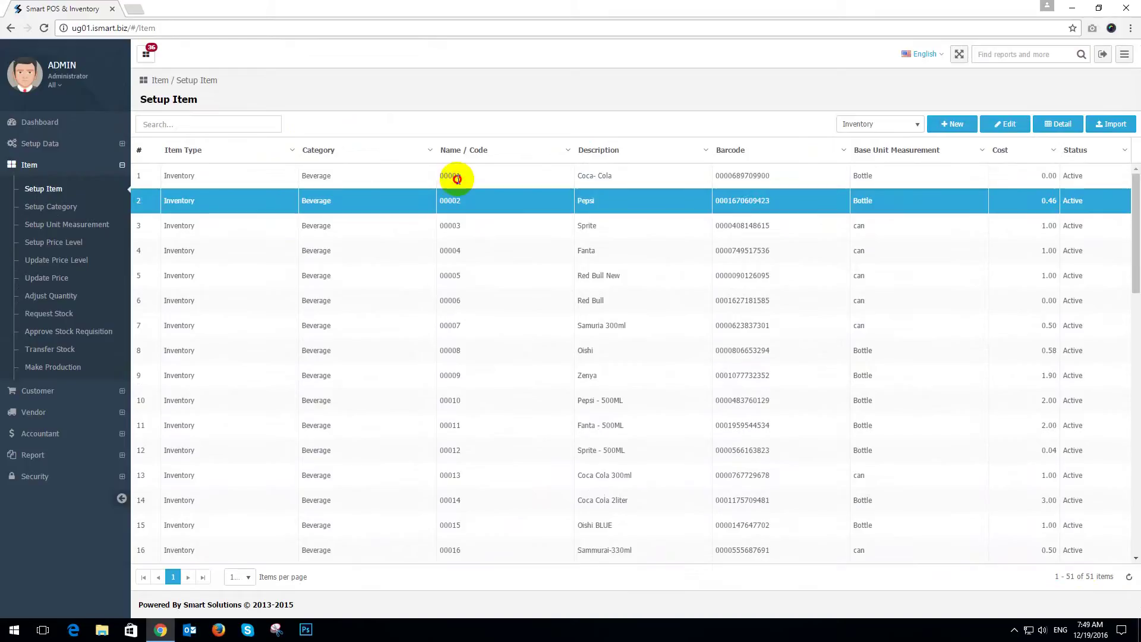
left_click(453, 173)
left_click(455, 216)
left_click(589, 175)
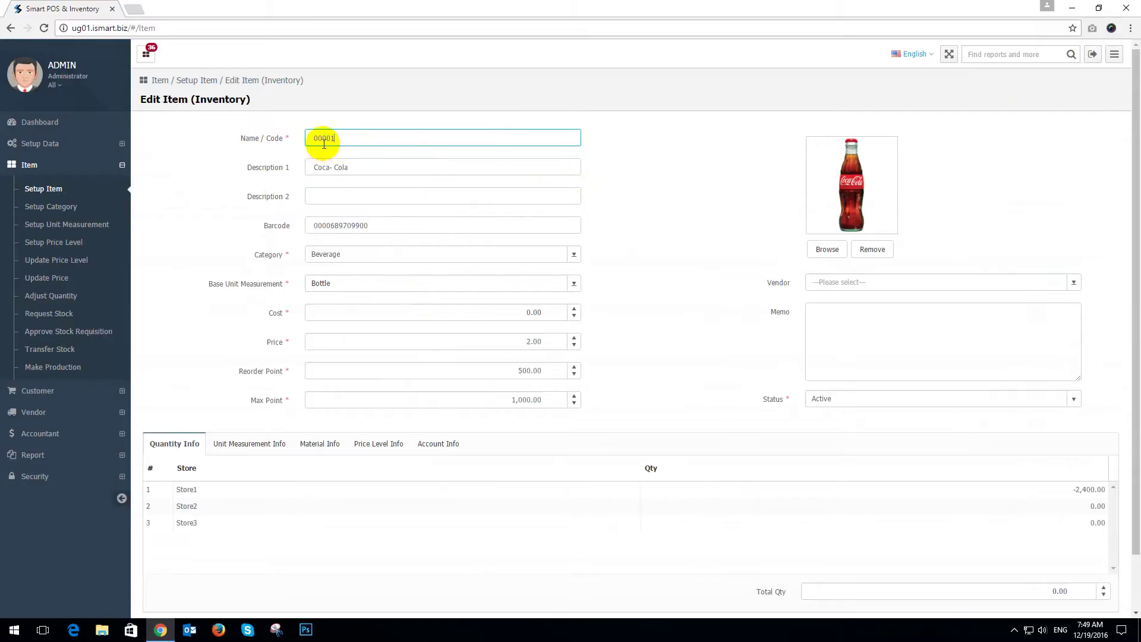
Step: Examine the Coca-Cola item's Name / Code, Description 1 and Barcode fields
left_click(350, 138)
left_click(252, 165)
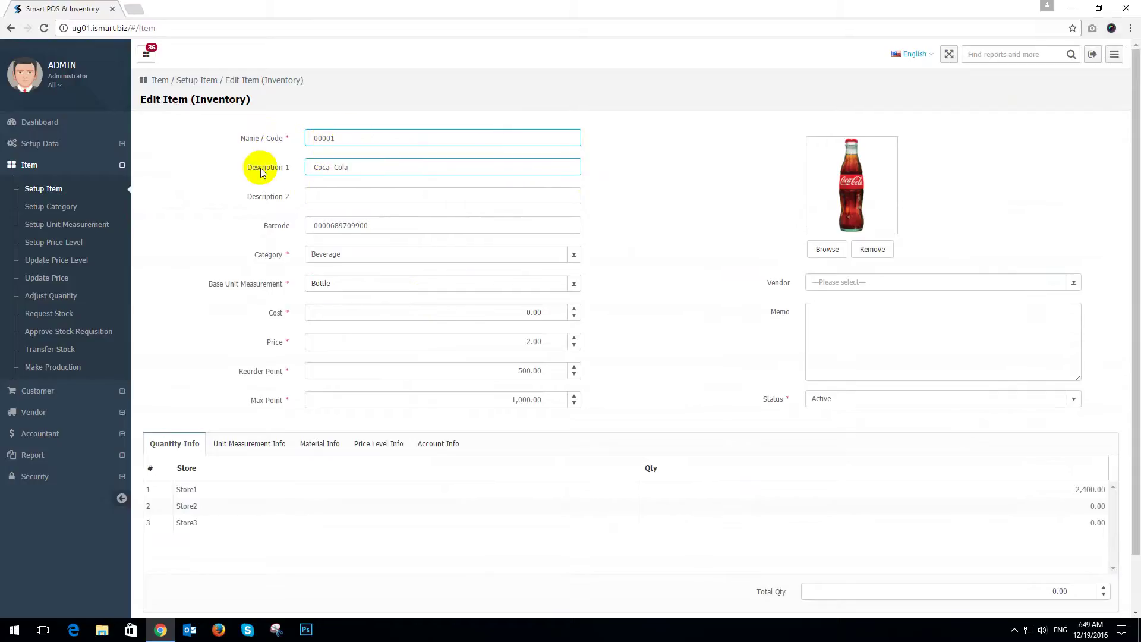
left_click(368, 172)
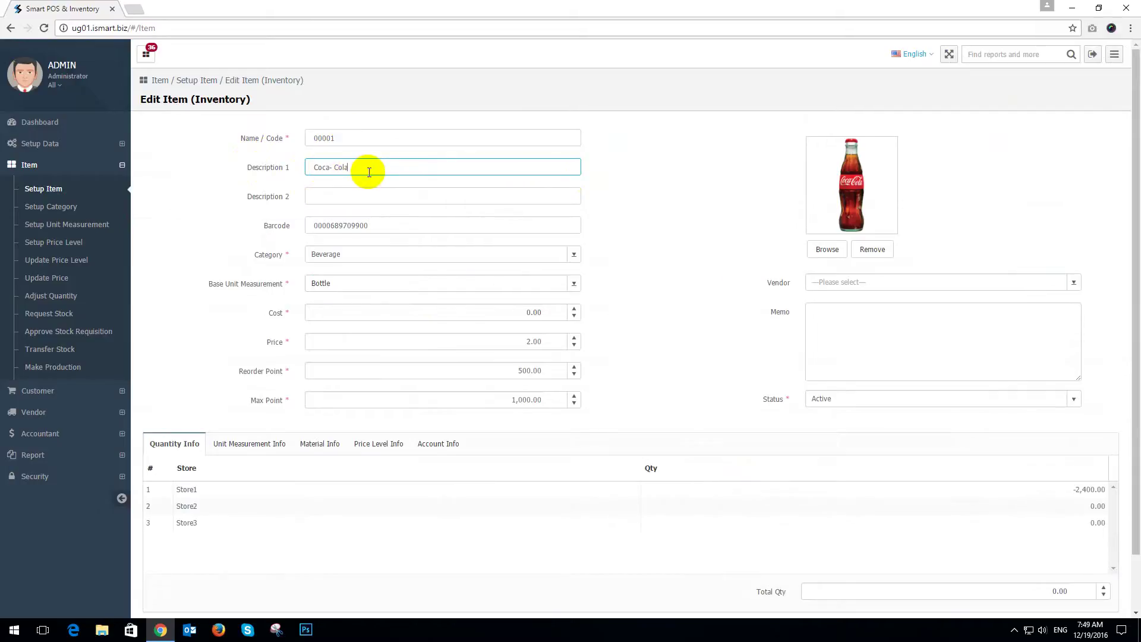
left_click_drag(376, 227, 295, 234)
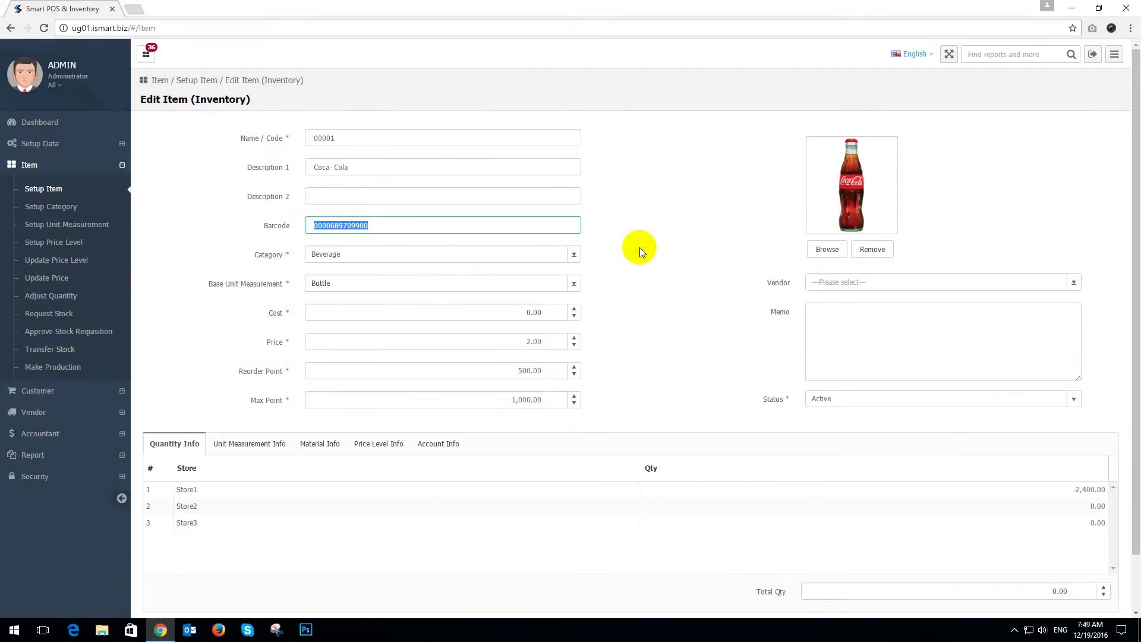
Step: Open the new category form from the item's Category field, look over its fields, and cancel it
left_click(352, 255)
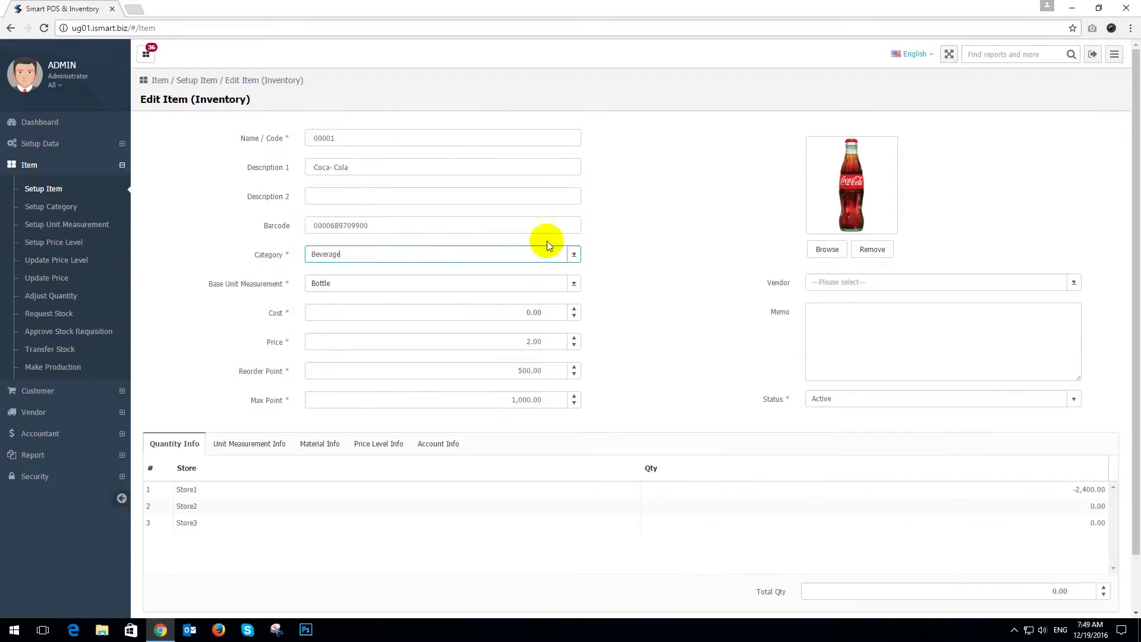
left_click(574, 255)
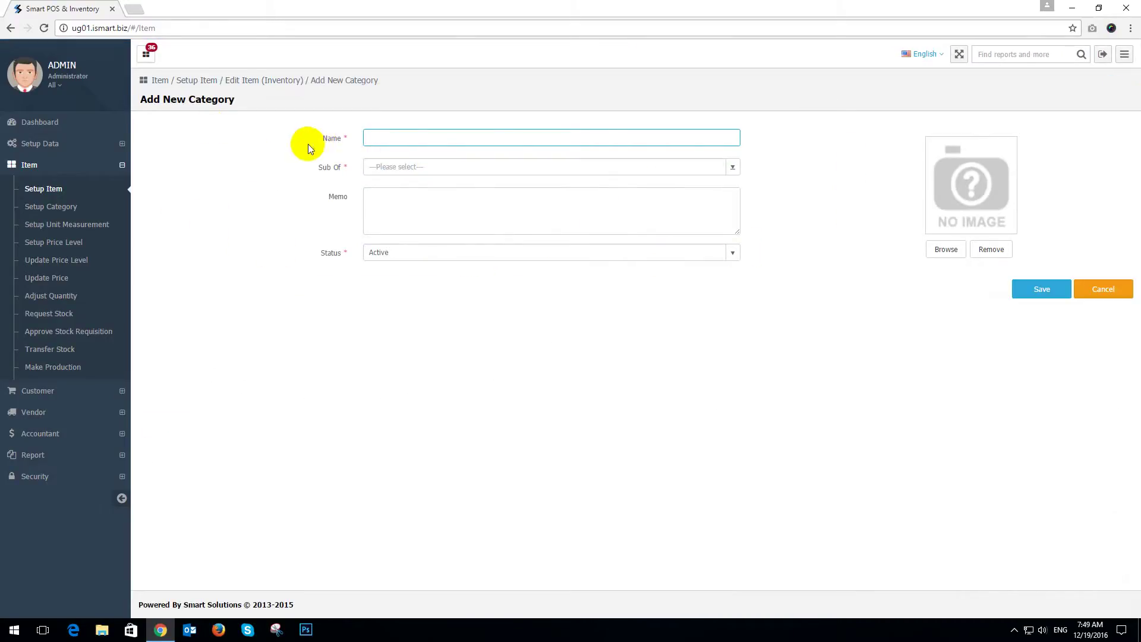
left_click(1090, 291)
scroll(238, 282, "down", 1)
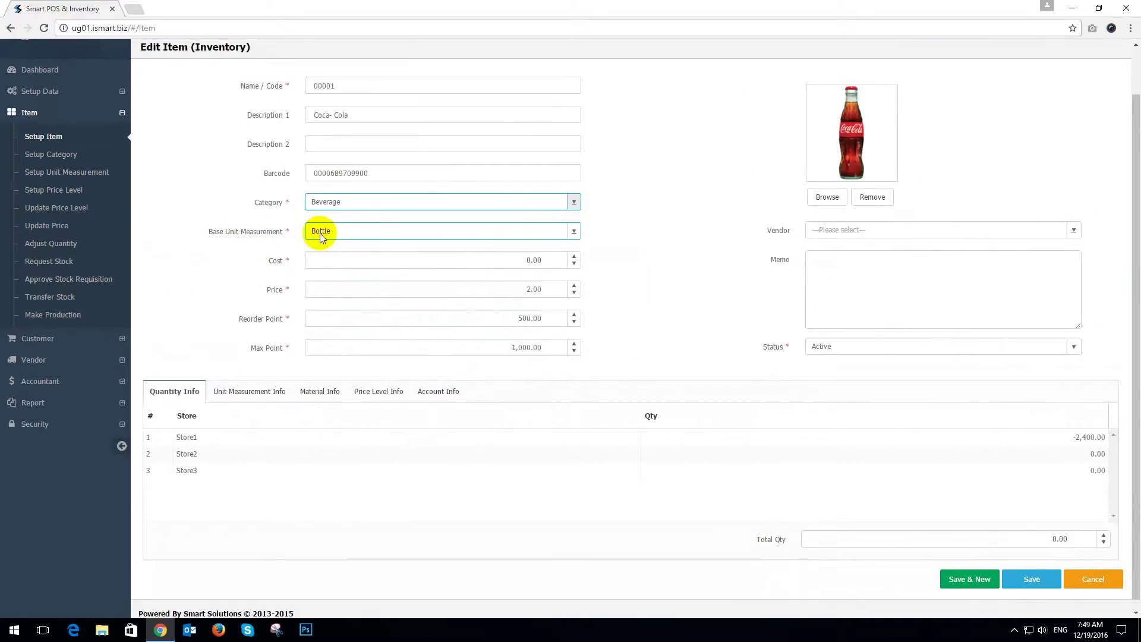
Step: Review the item's Category and Base Unit Measurement fields and locate the category setup page in the navigation
left_click(367, 230)
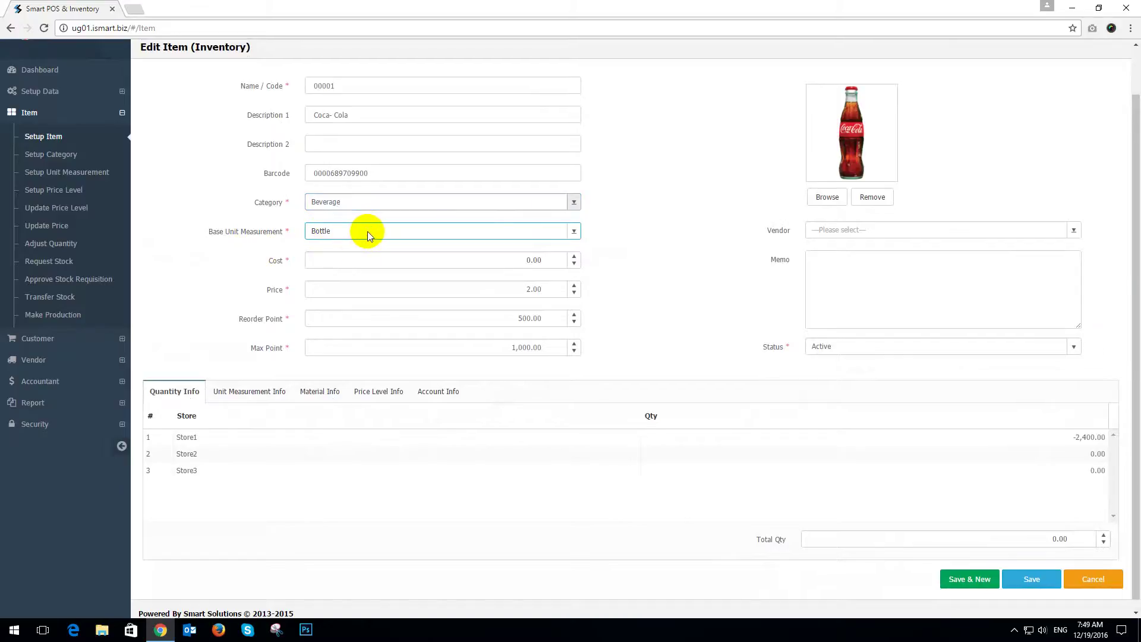
left_click(64, 158)
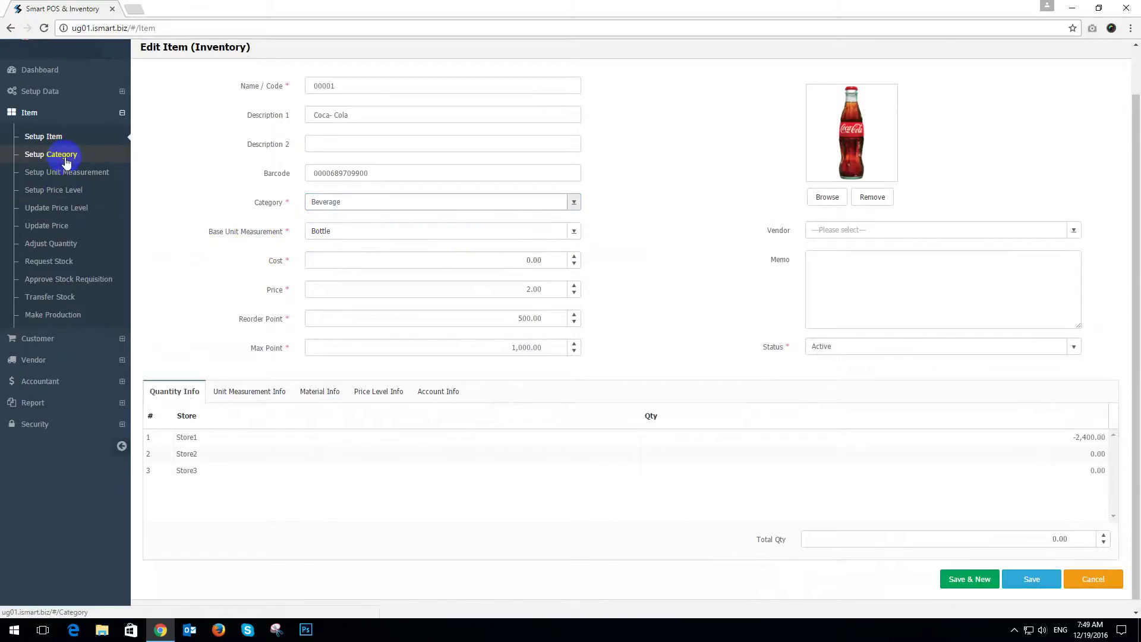
left_click(671, 262)
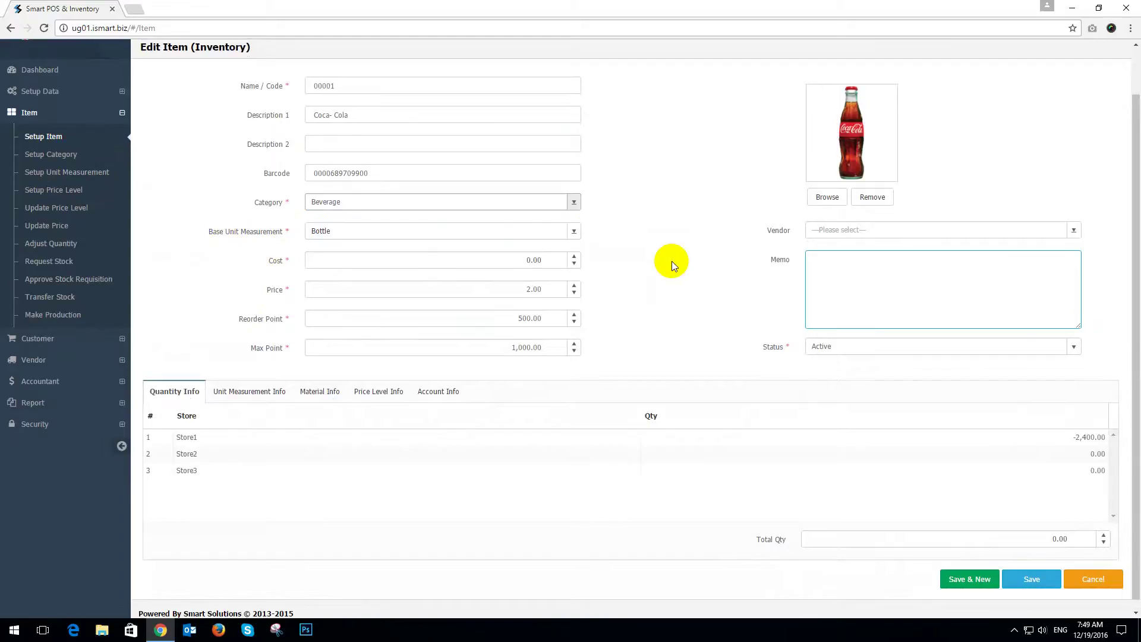
left_click(372, 204)
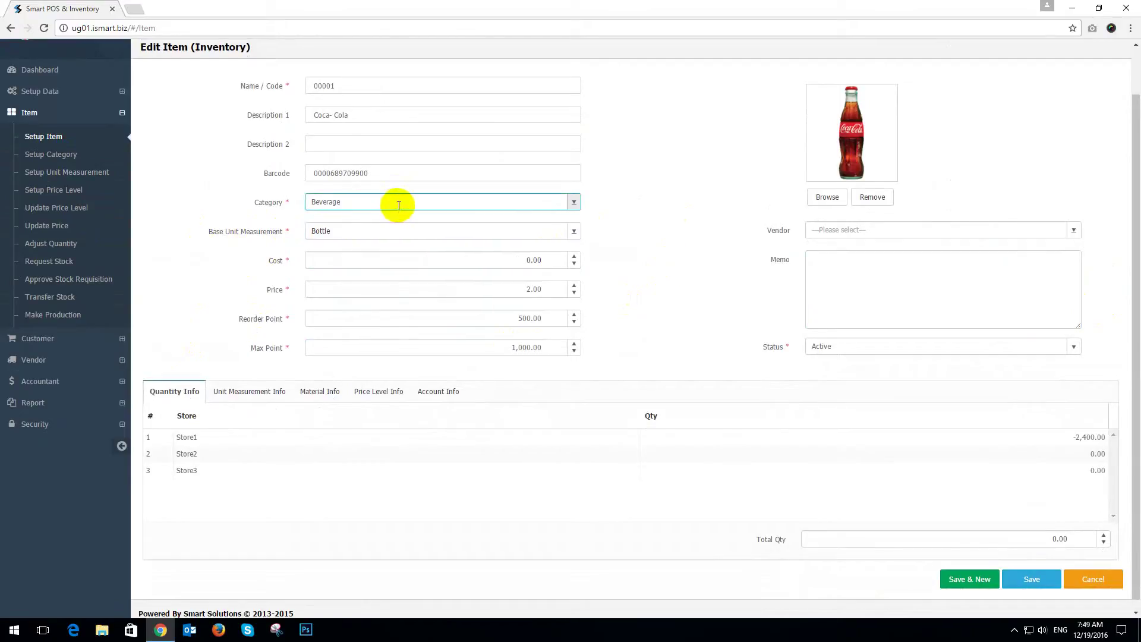
left_click(413, 236)
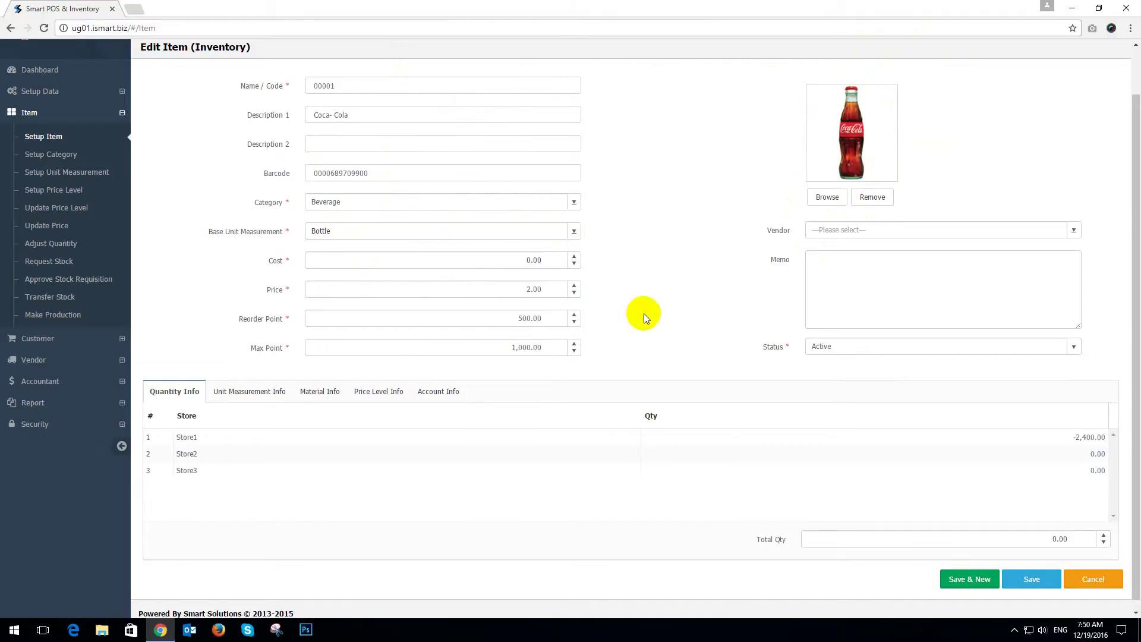
Step: Examine the Coca-Cola item's Cost and Price fields
scroll(722, 332, "down", 1)
scroll(721, 333, "up", 1)
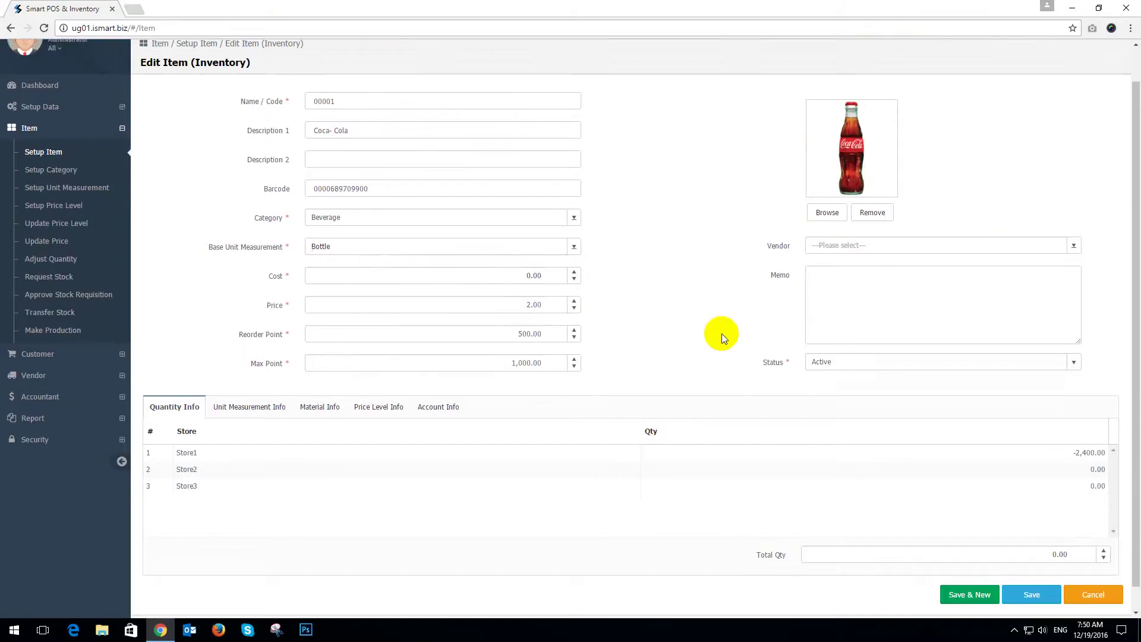
scroll(653, 347, "down", 1)
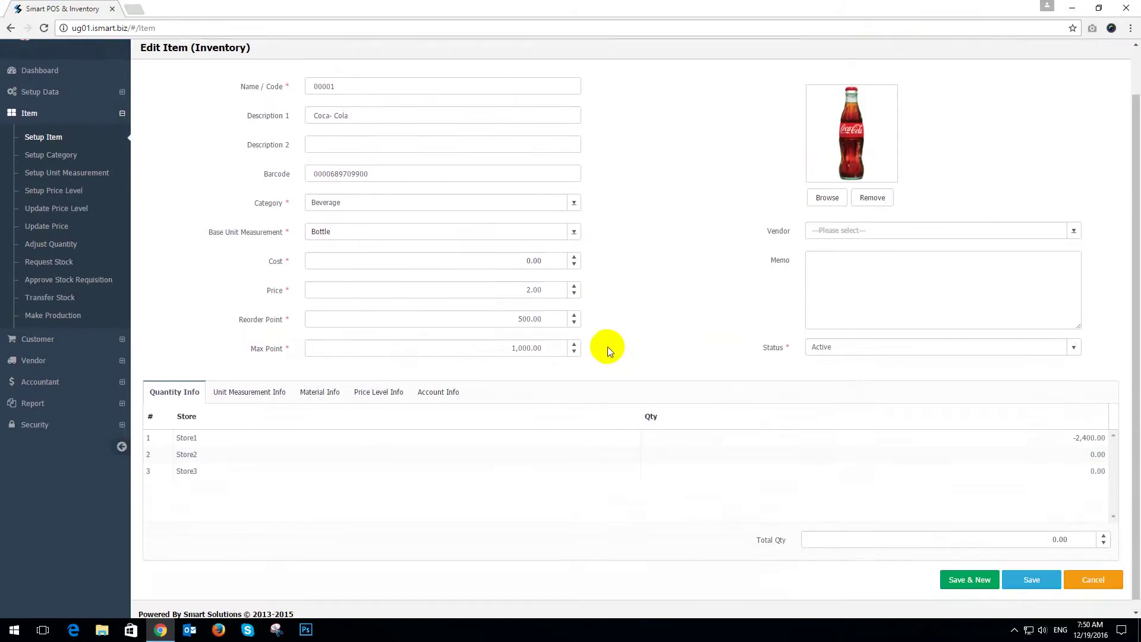
left_click(540, 336)
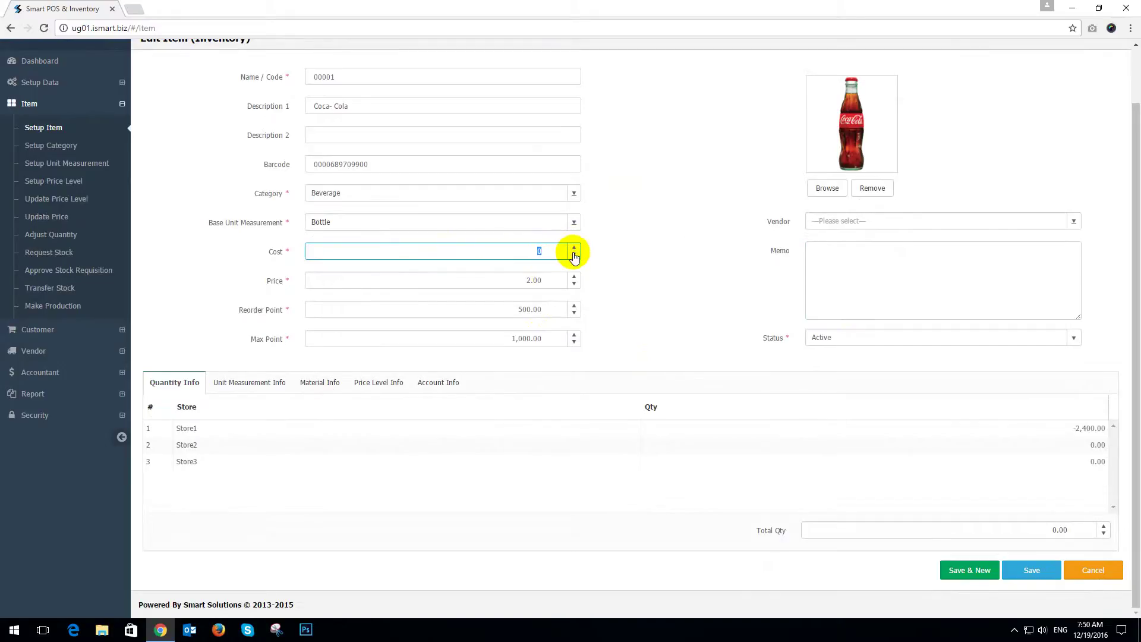
left_click(661, 266)
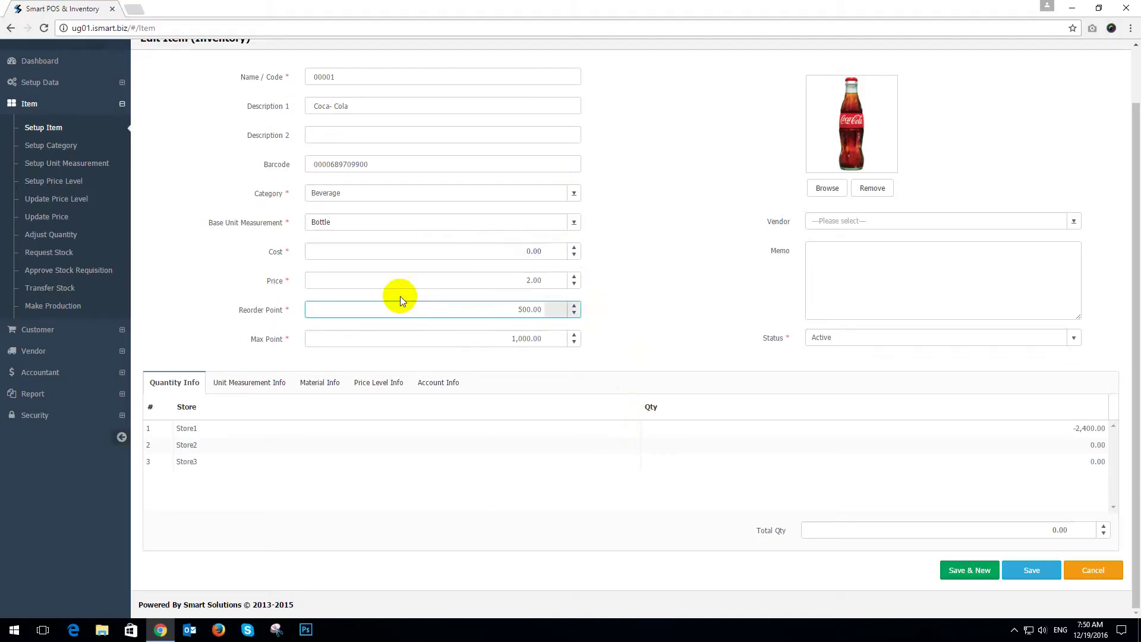
left_click(288, 281)
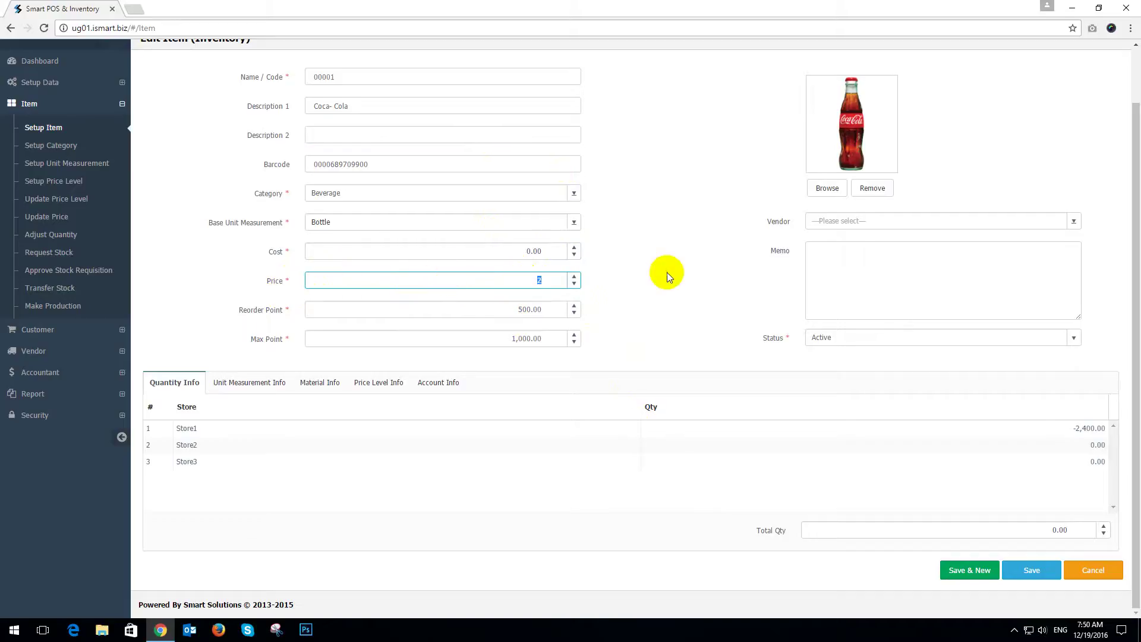
left_click(667, 272)
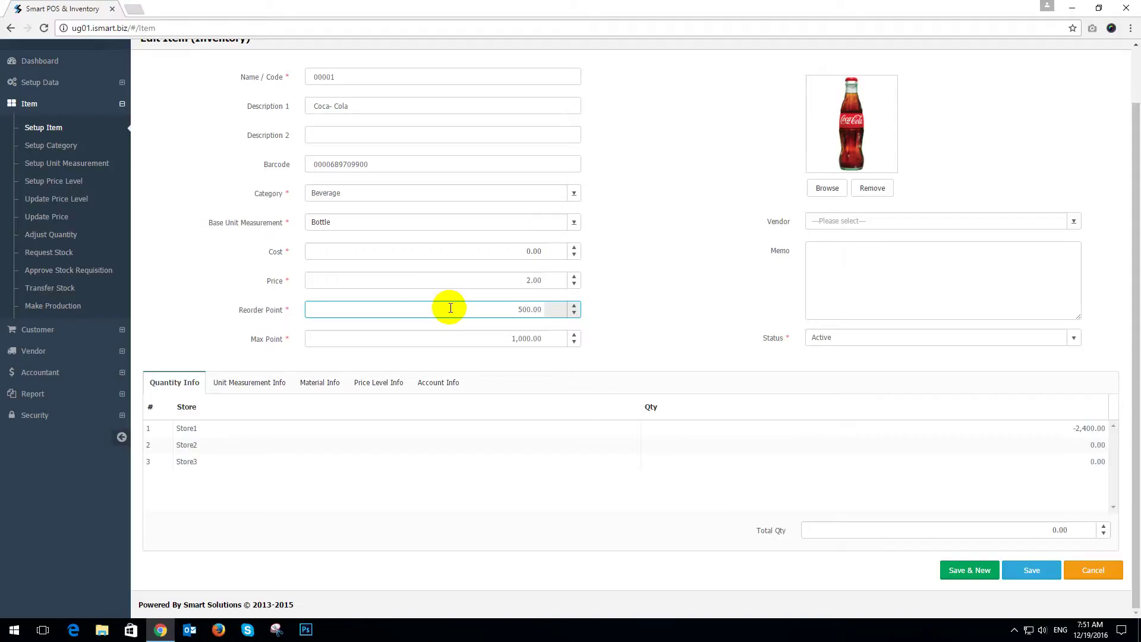
Step: Examine the item's Reorder Point and Max Point fields without changing them
double_click(526, 309)
left_click(624, 310)
scroll(665, 362, "up", 1)
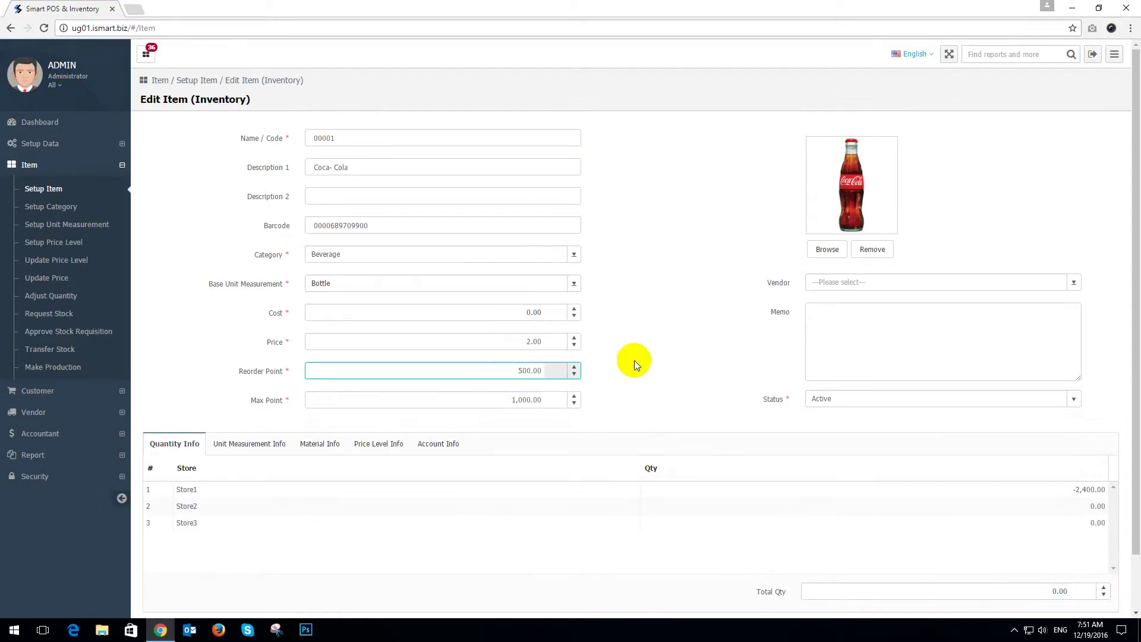
scroll(394, 431, "down", 1)
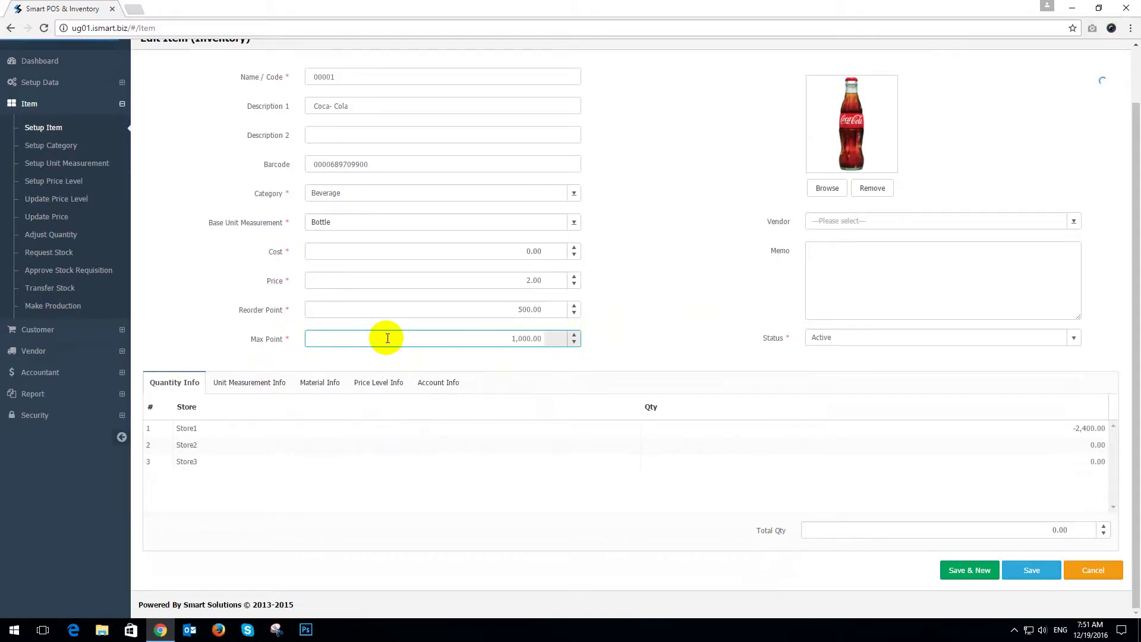
left_click(497, 339)
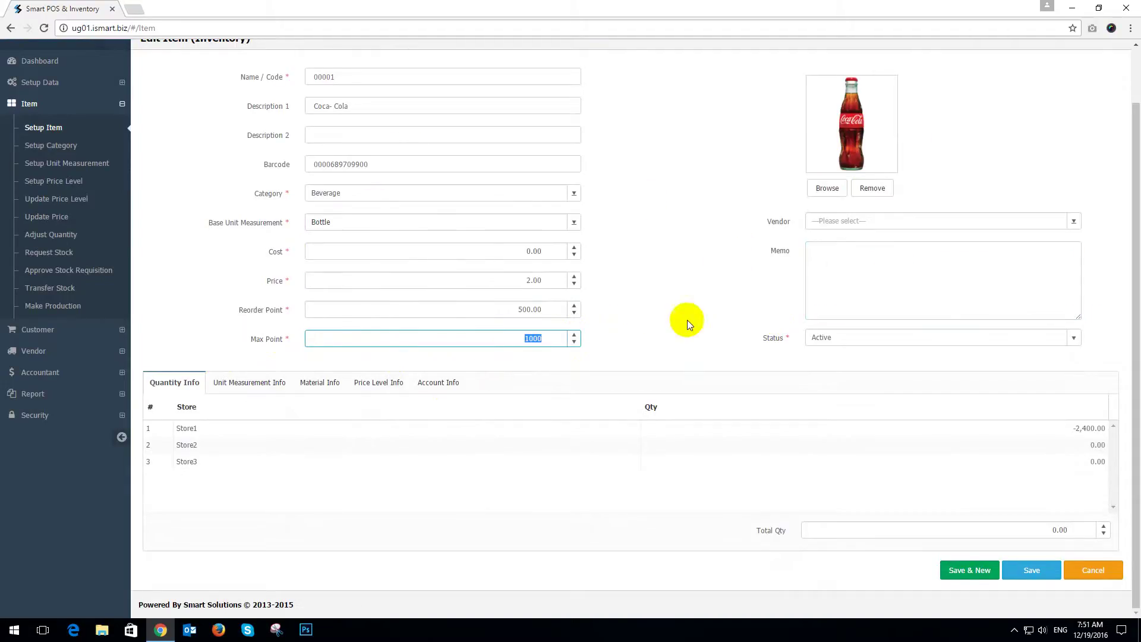
left_click(694, 315)
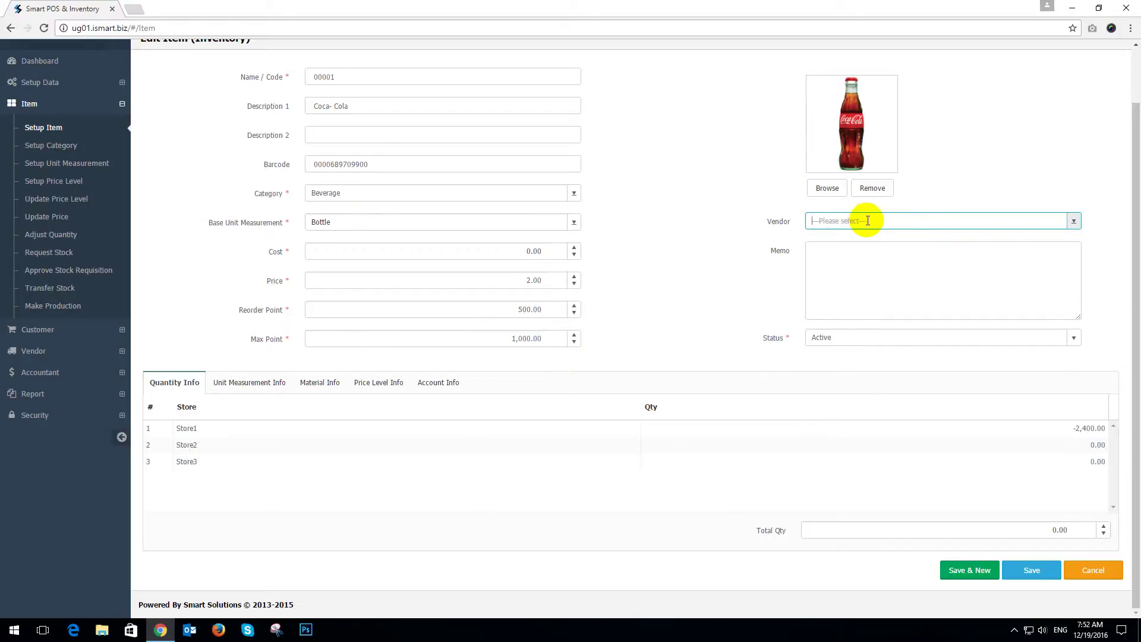
Step: Open the new vendor form from the item's Vendor field, check its Name field, and cancel it
key("Return")
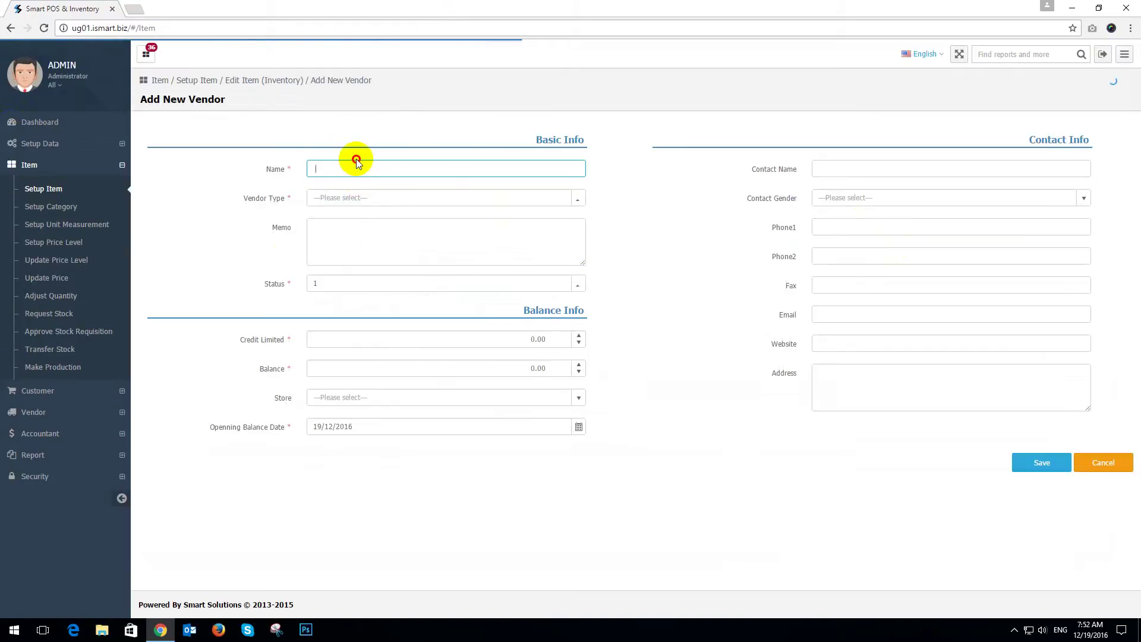
left_click(355, 159)
left_click(403, 166)
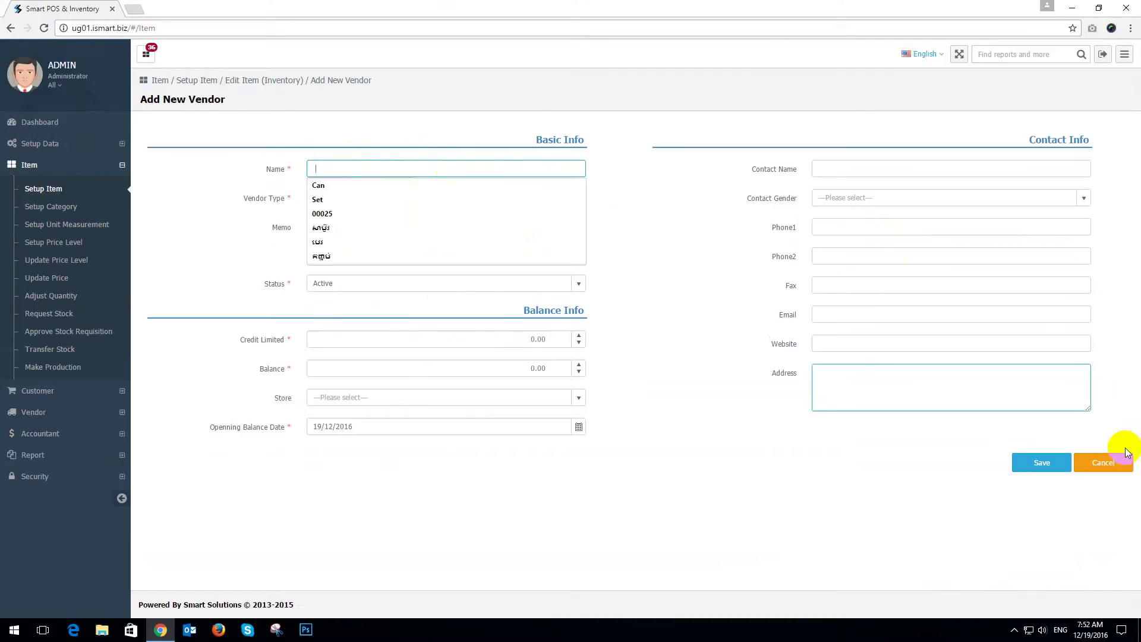
left_click(1104, 463)
scroll(550, 439, "down", 1)
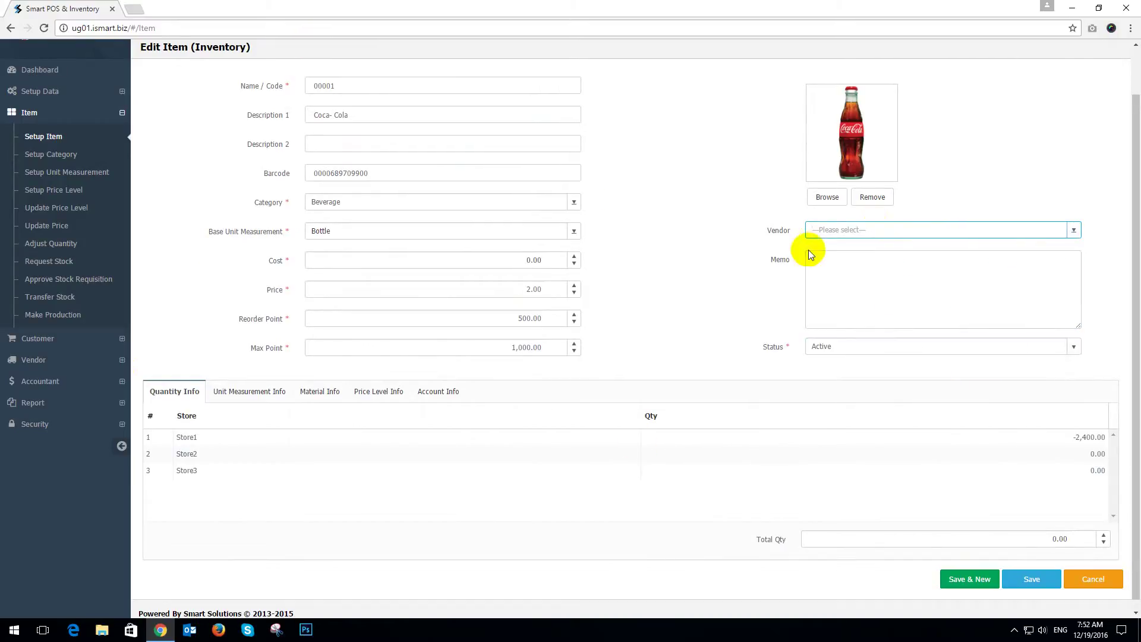
Step: Look at the item's Memo field and check the available Status options without changing the status
left_click(868, 271)
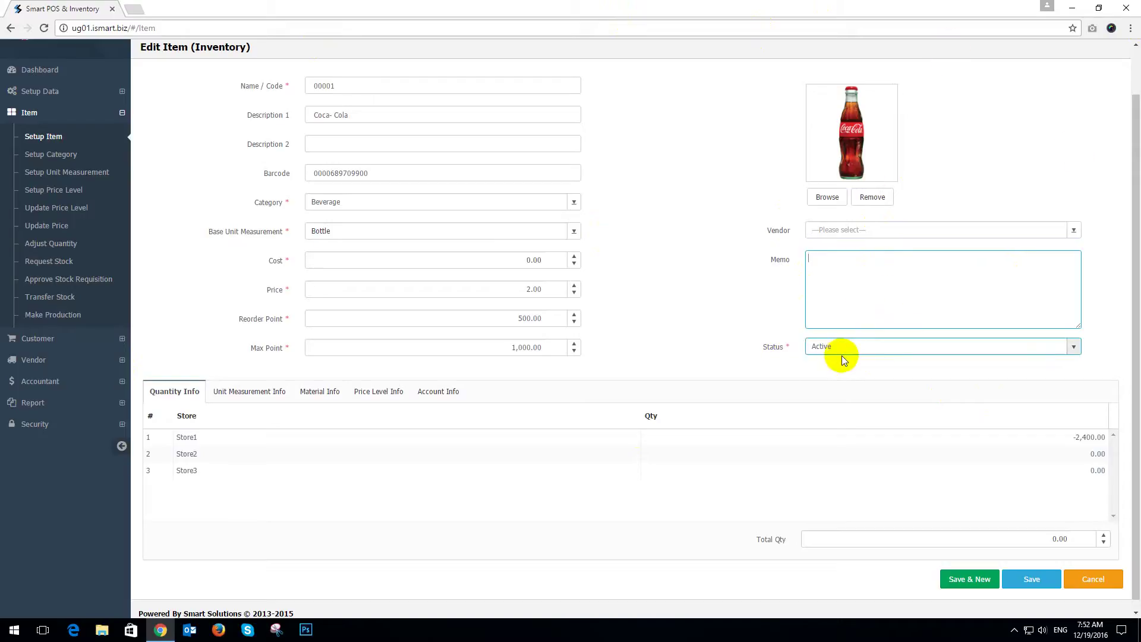
left_click(1080, 348)
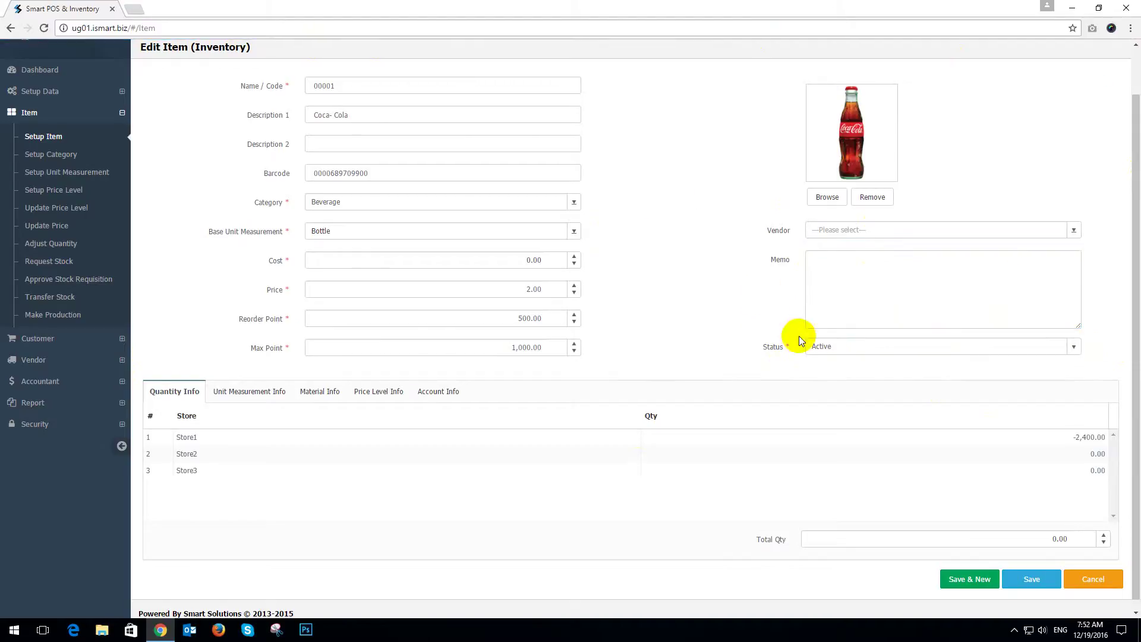
left_click(1073, 347)
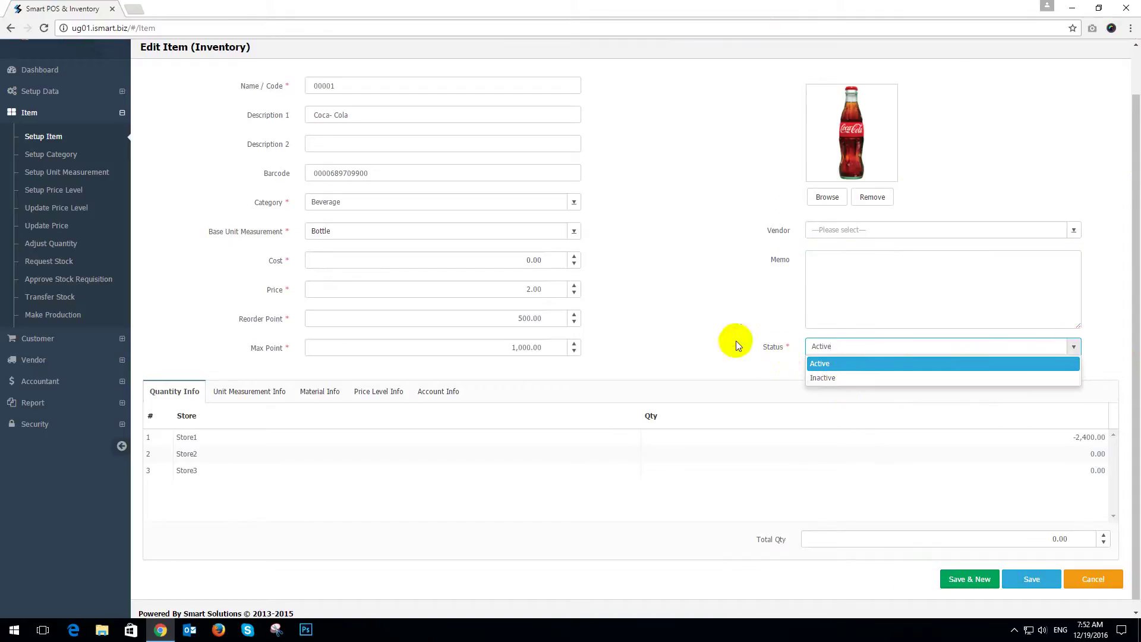
left_click(649, 260)
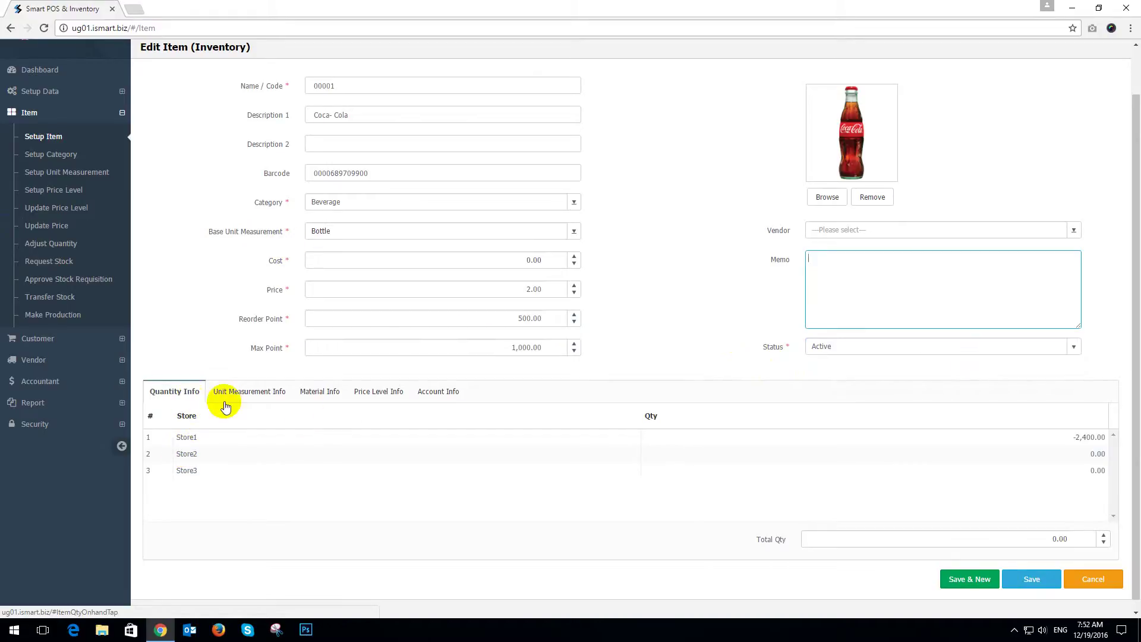
Step: Select Store1 in the item's quantity information and examine the per-store quantities and total quantity
left_click(821, 440)
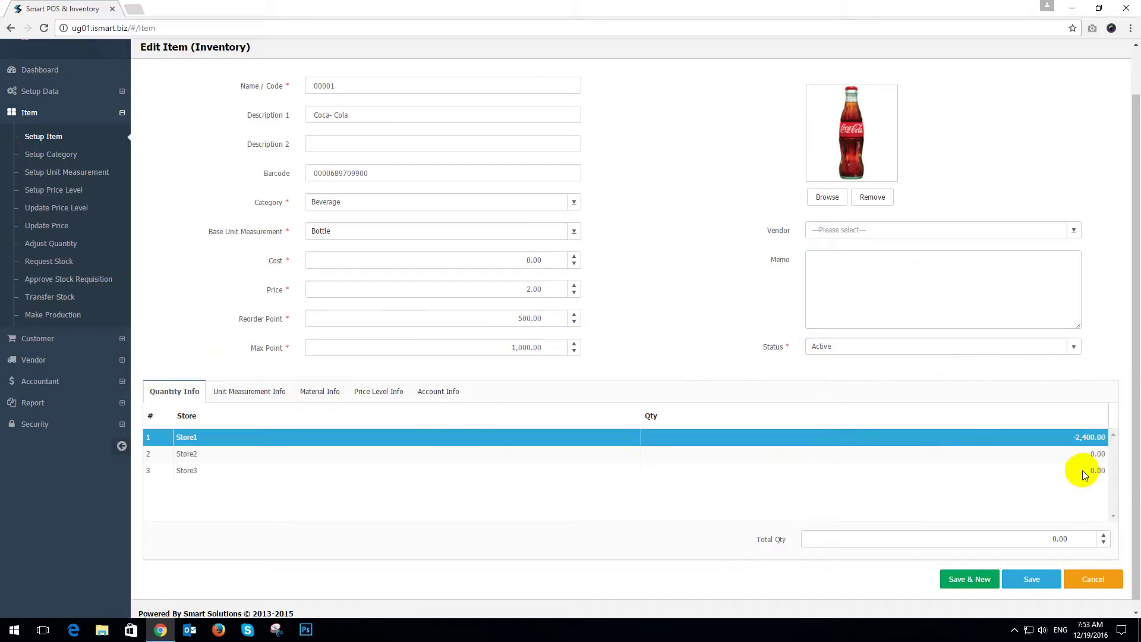
scroll(766, 416, "up", 1)
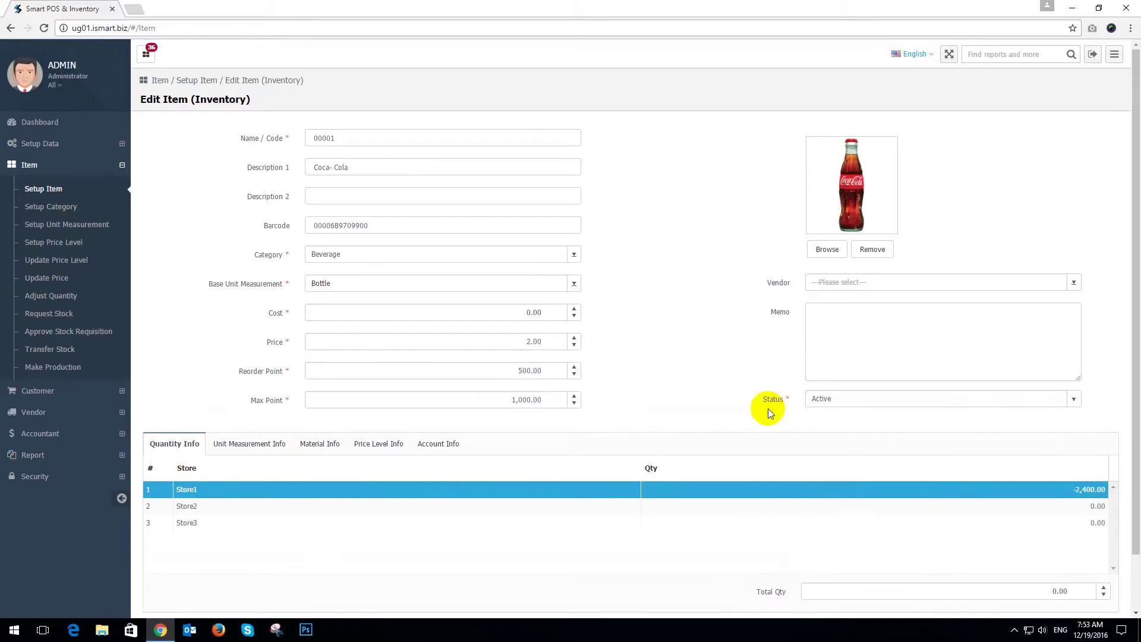
scroll(768, 409, "down", 1)
scroll(767, 408, "up", 1)
scroll(767, 408, "down", 1)
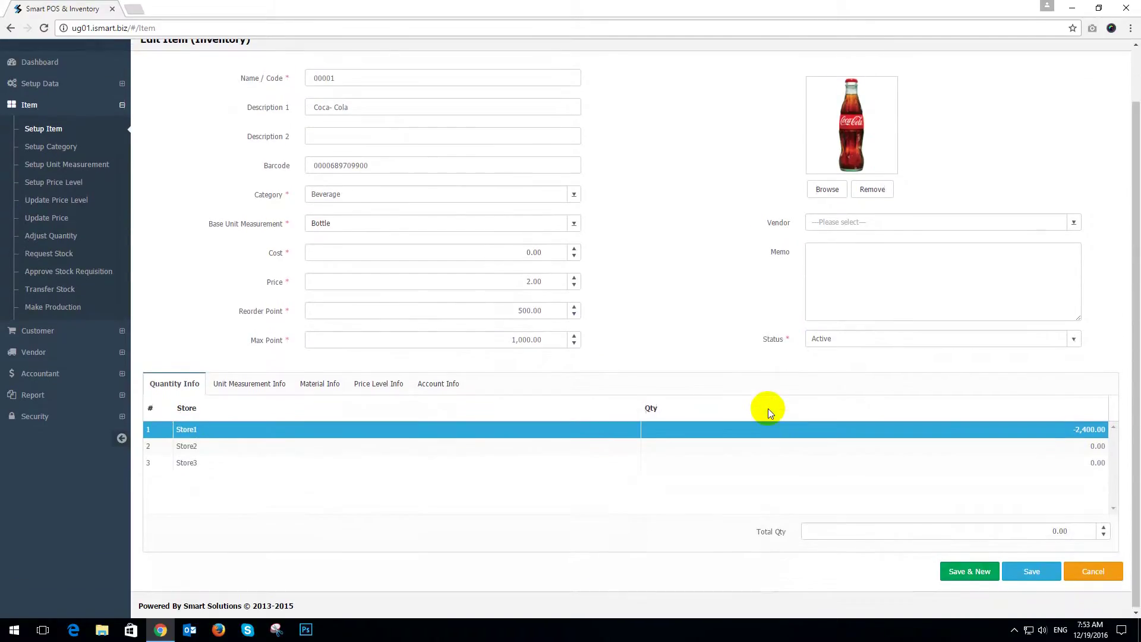
scroll(768, 408, "up", 1)
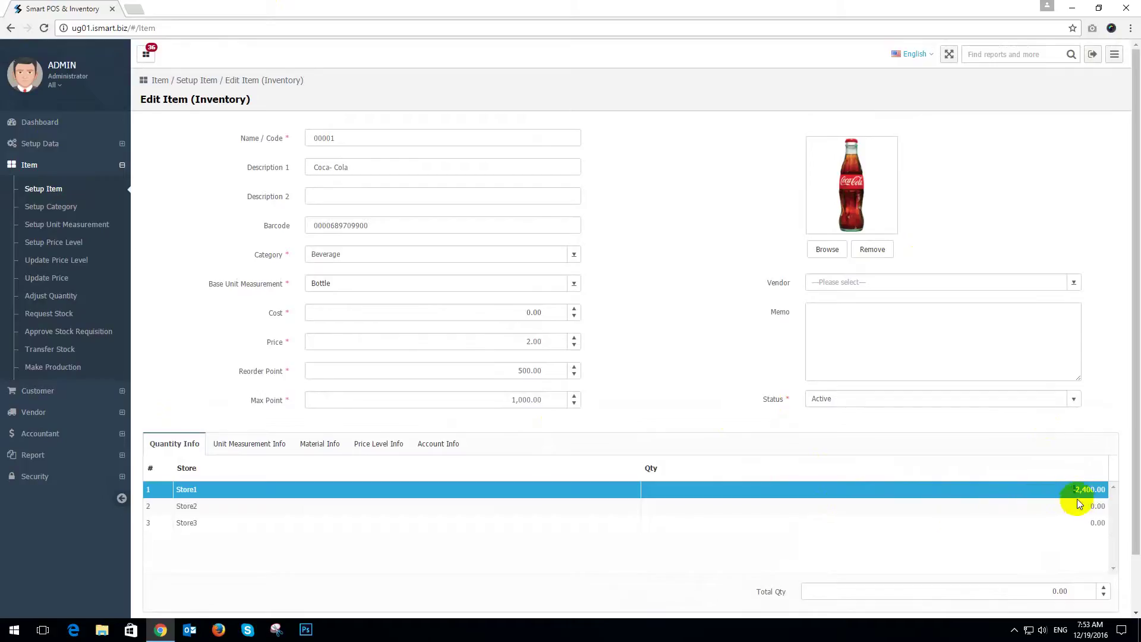
scroll(935, 500, "down", 1)
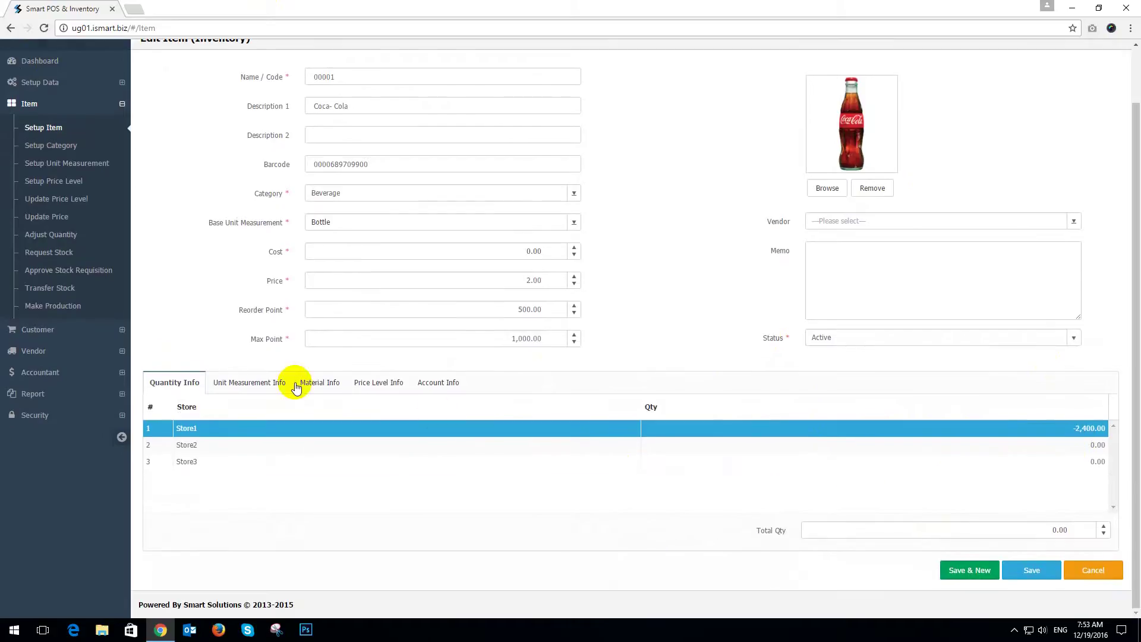
Step: Show the item's unit measurement information and compare the multiplier and price of the Dozen and Box units
left_click(237, 382)
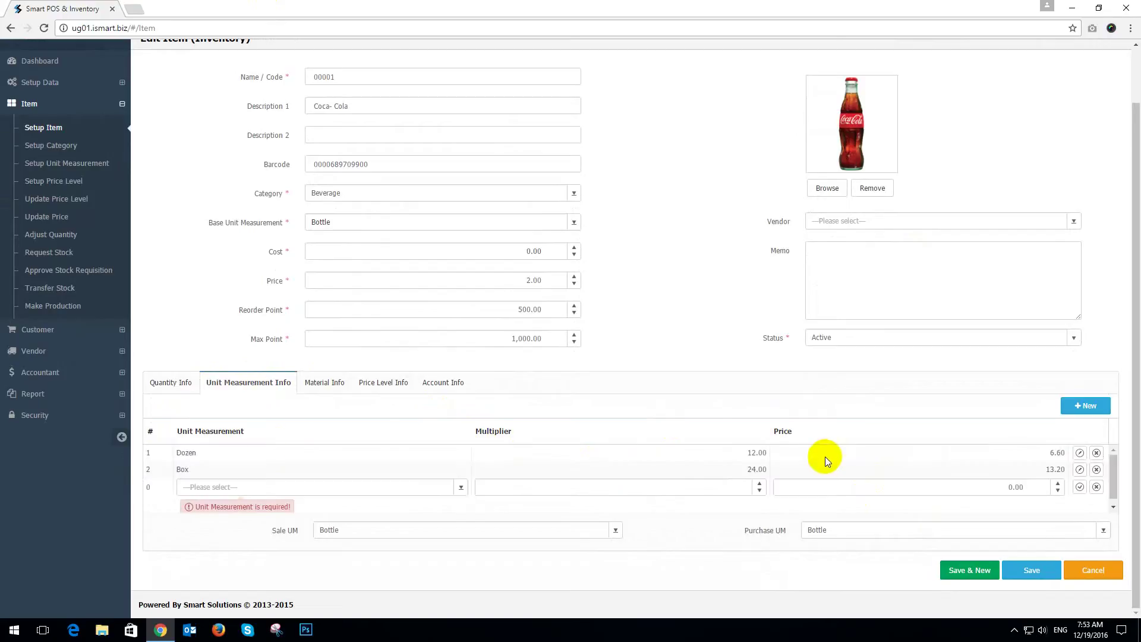
left_click(244, 453)
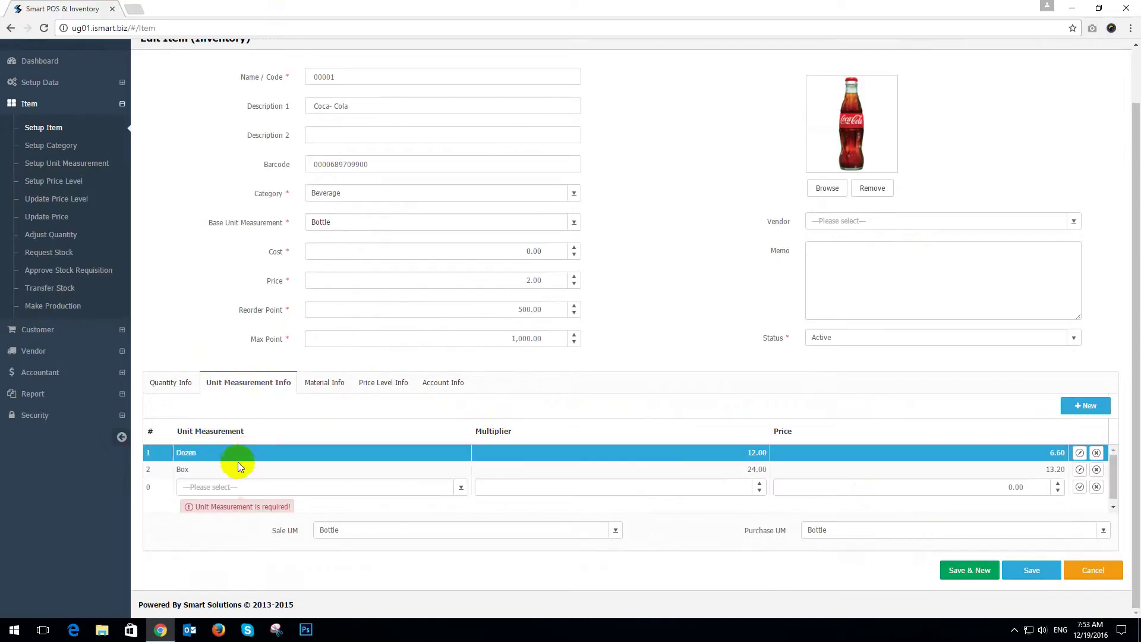
left_click(225, 469)
left_click(218, 454)
left_click(212, 471)
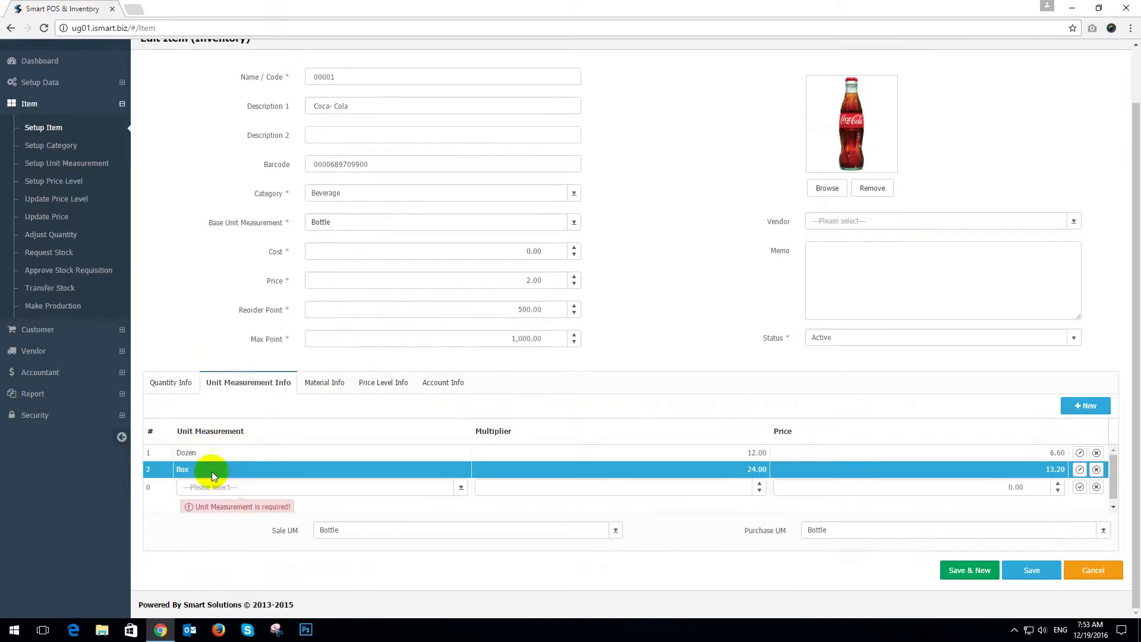
left_click(219, 452)
left_click(211, 483)
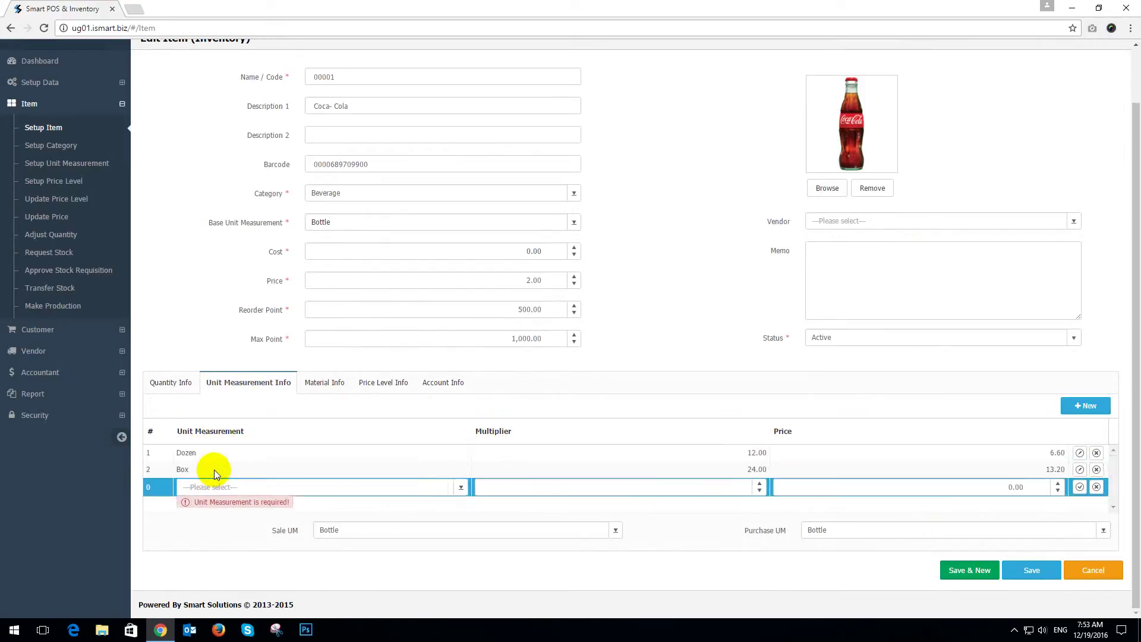
left_click(214, 470)
left_click(223, 451)
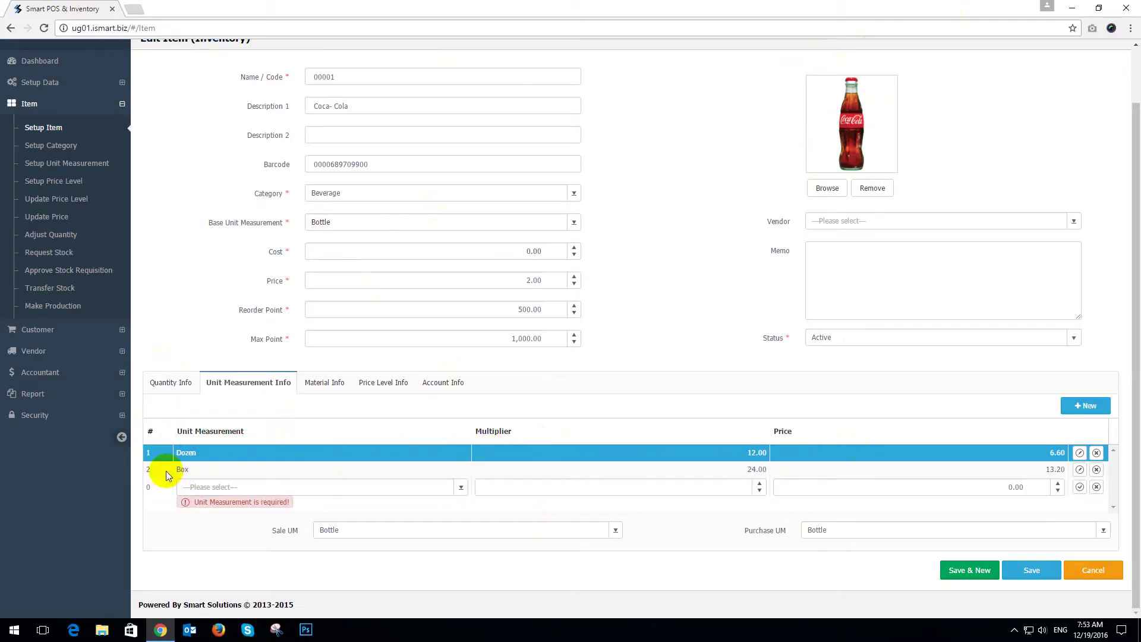
left_click(187, 473)
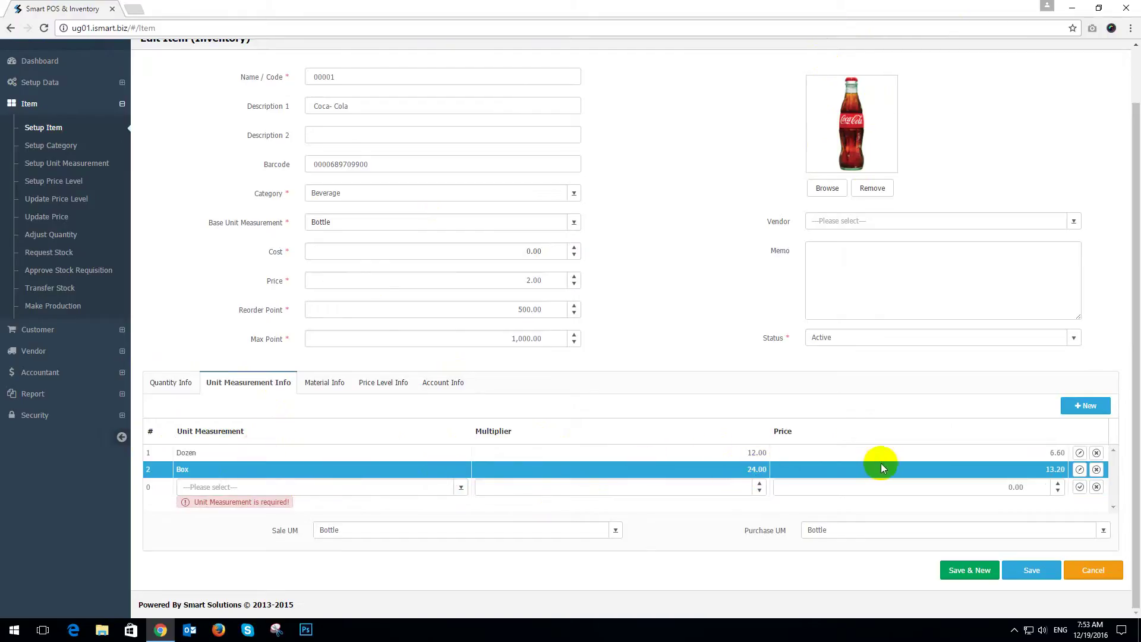
left_click(196, 449)
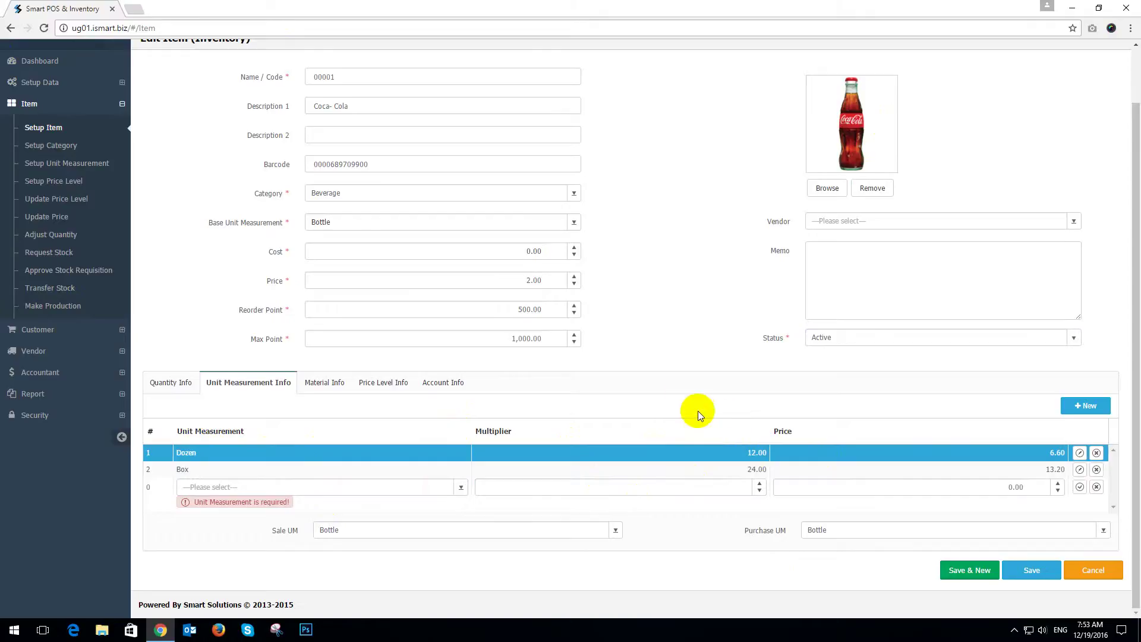
Step: Look through the item's material, price level and account information, and close the item form without saving
left_click(317, 387)
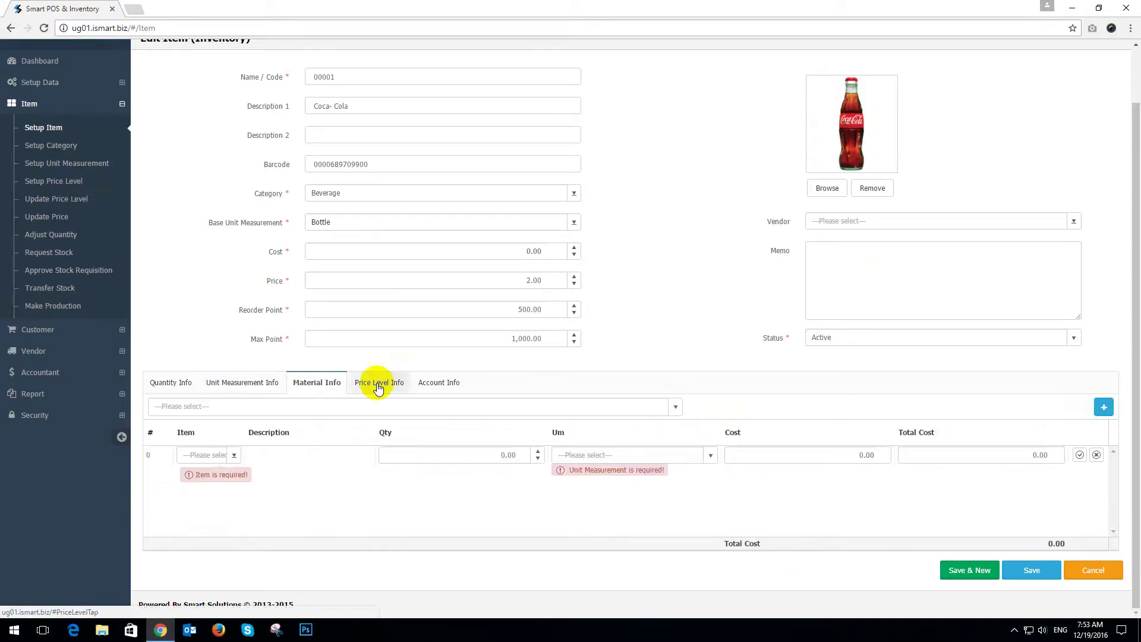
left_click(398, 387)
left_click(437, 387)
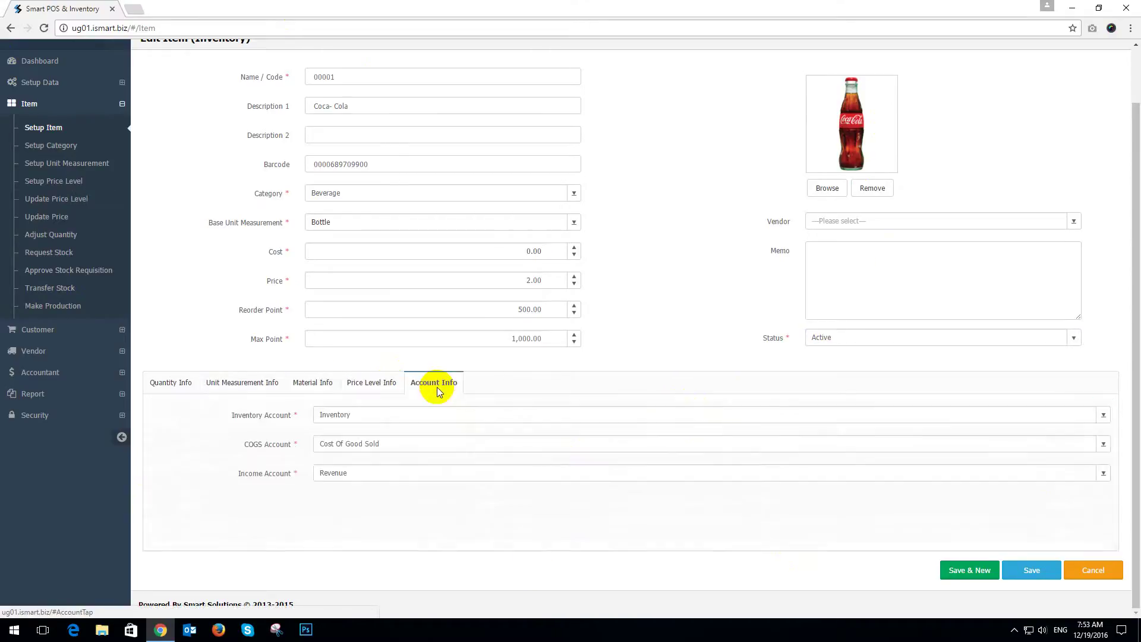
left_click(384, 387)
left_click(315, 387)
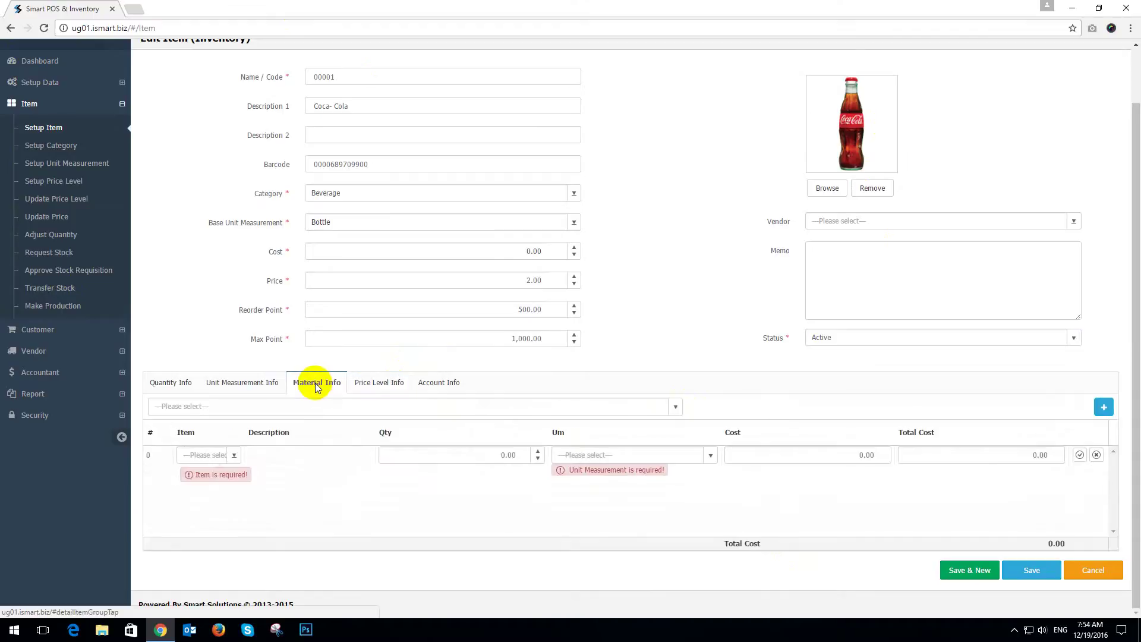
left_click(1088, 572)
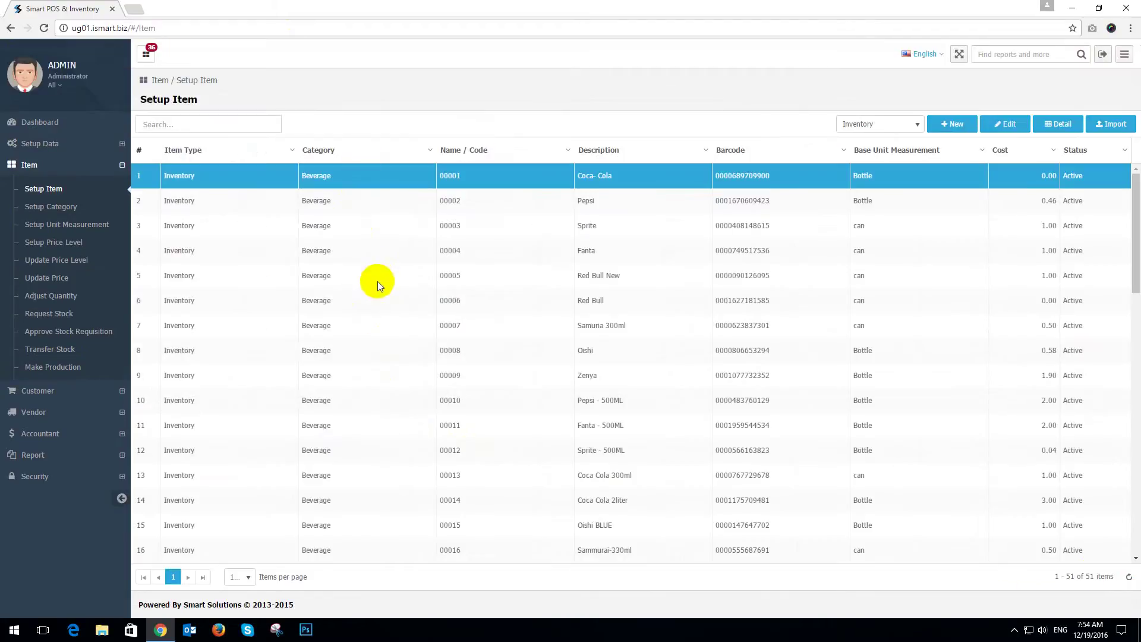
Step: Choose Group as the new item type, examine the item list for existing group items, and select Beer Gift Baskets 01
left_click(918, 124)
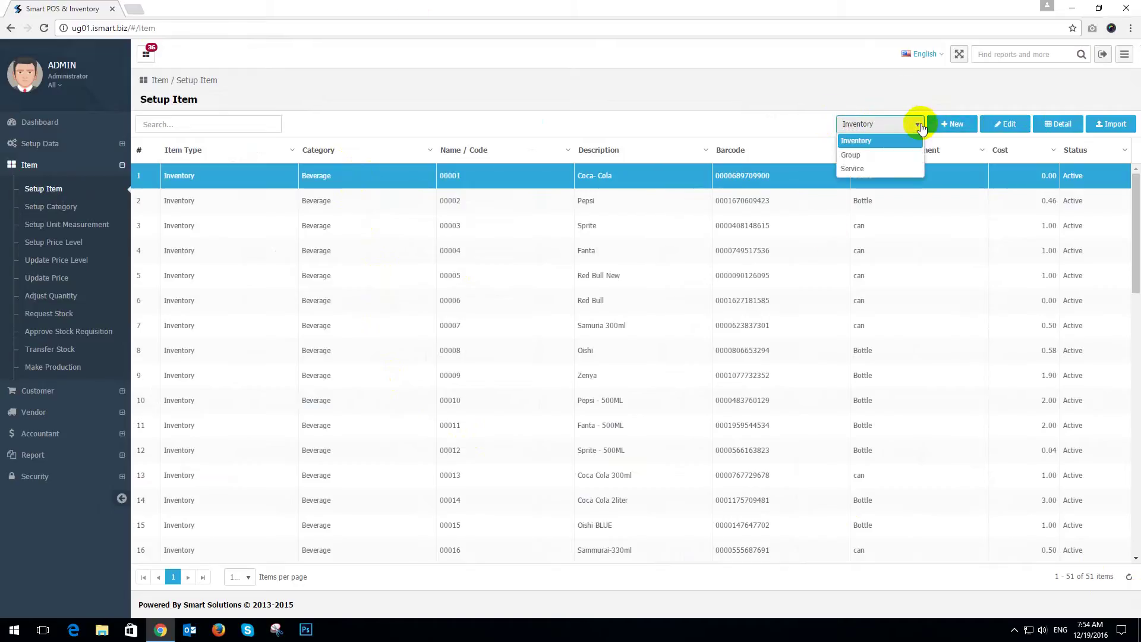
left_click(852, 156)
scroll(653, 310, "down", 4)
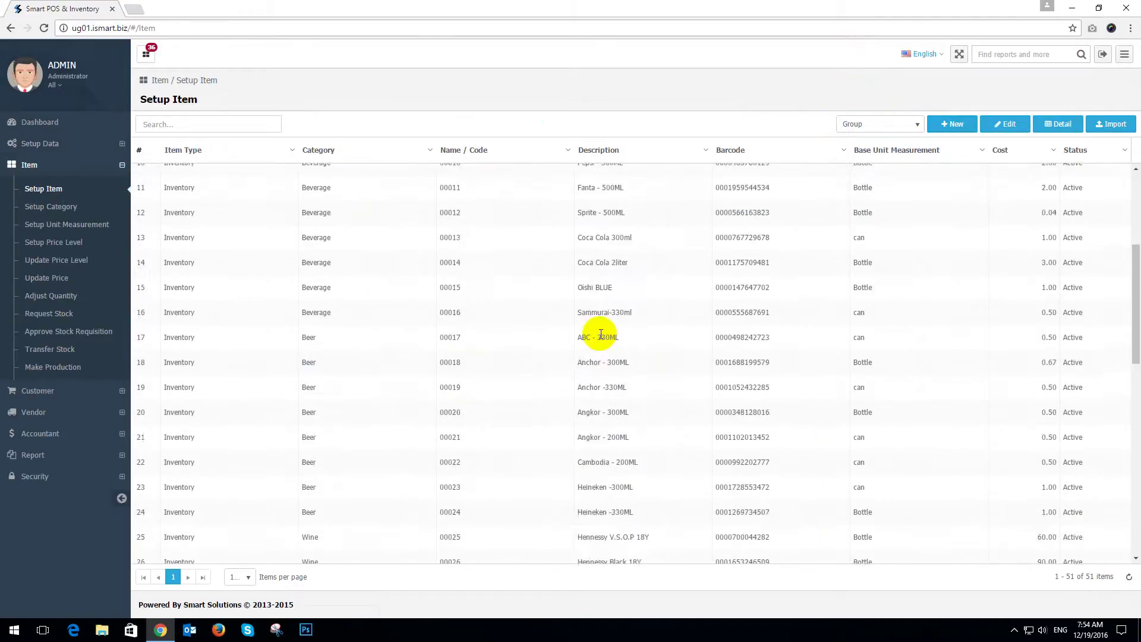
scroll(772, 237, "up", 4)
scroll(713, 357, "down", 2)
scroll(594, 250, "down", 1)
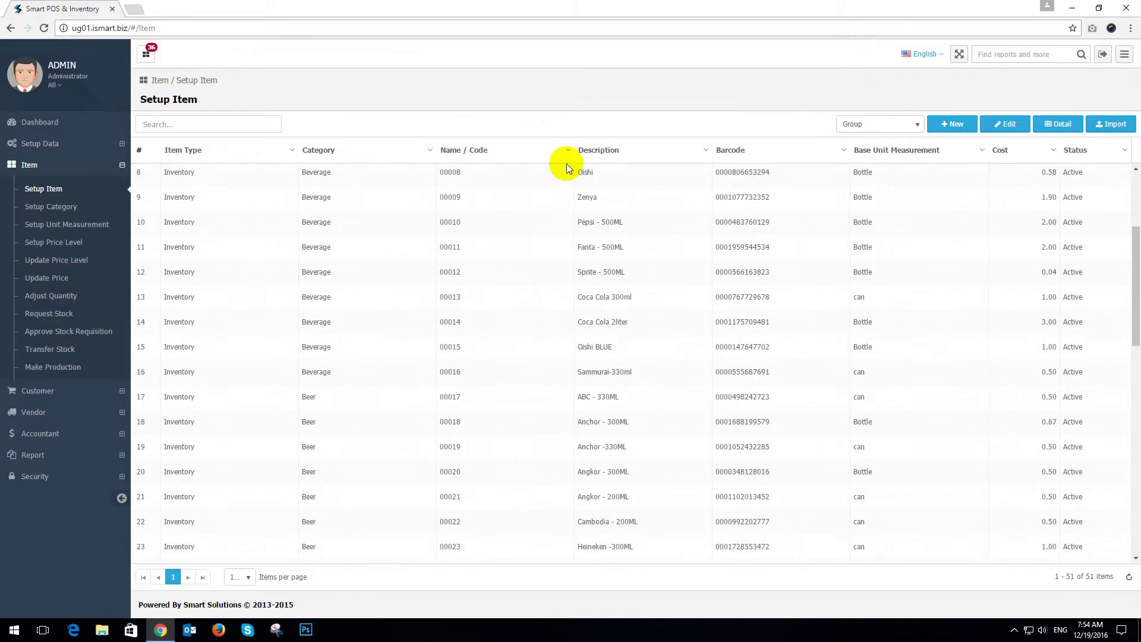
scroll(526, 527, "down", 3)
scroll(514, 499, "down", 7)
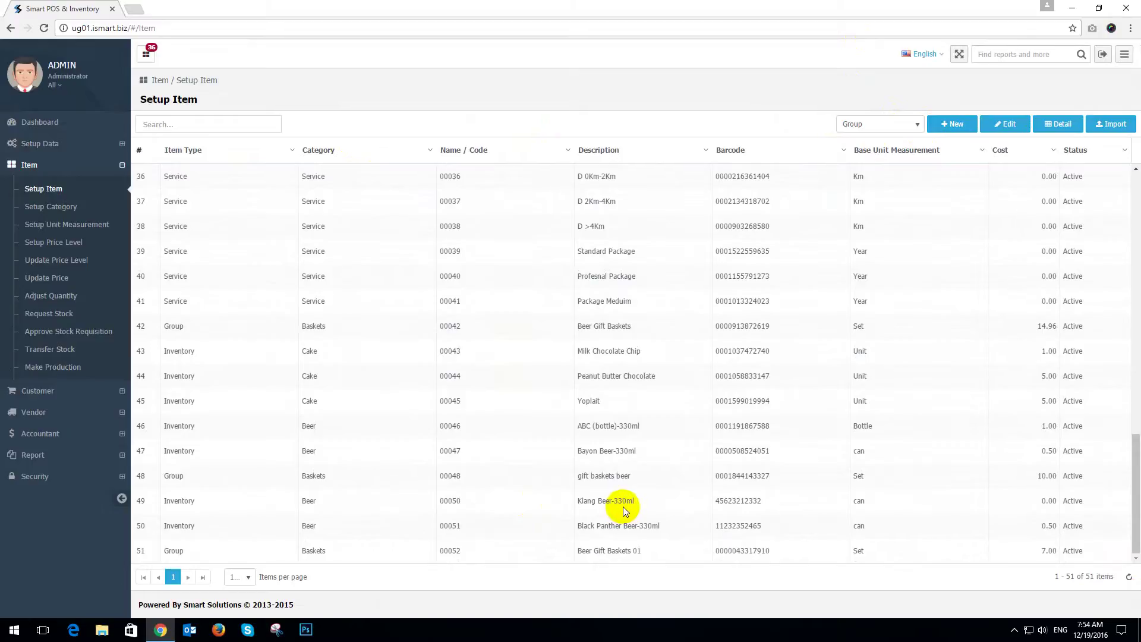
scroll(562, 518, "up", 1)
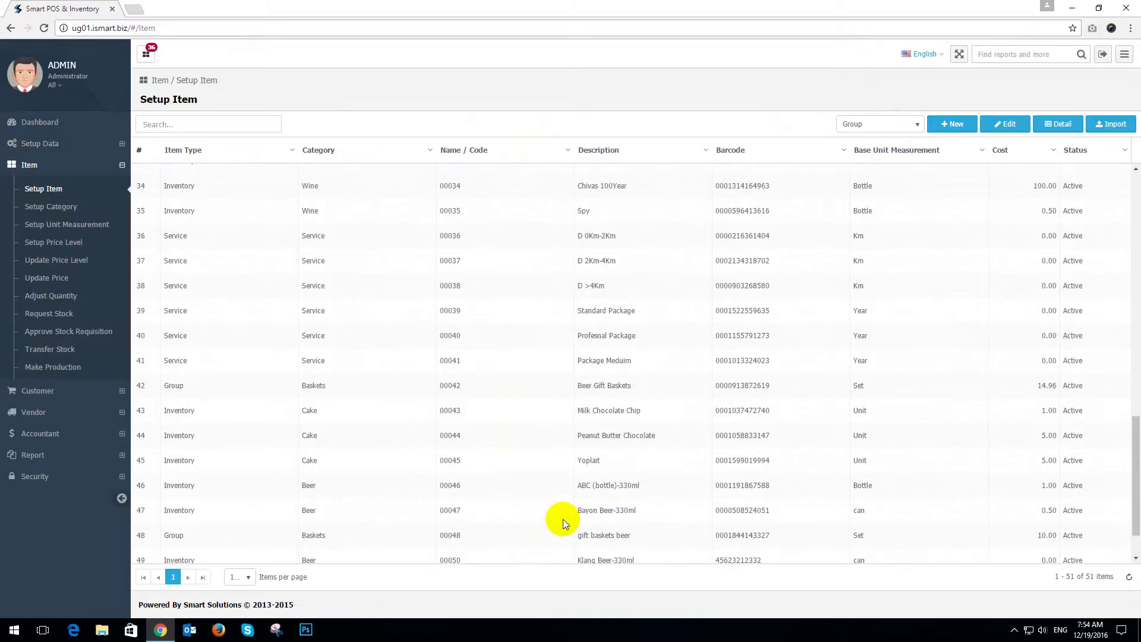
scroll(562, 518, "up", 10)
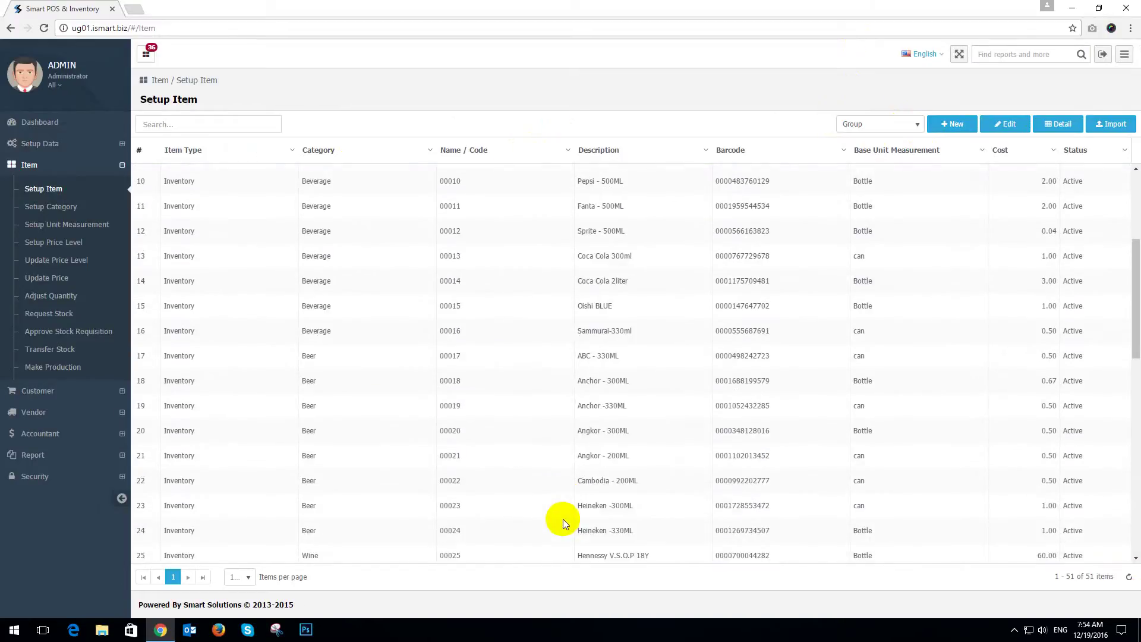
scroll(562, 519, "down", 10)
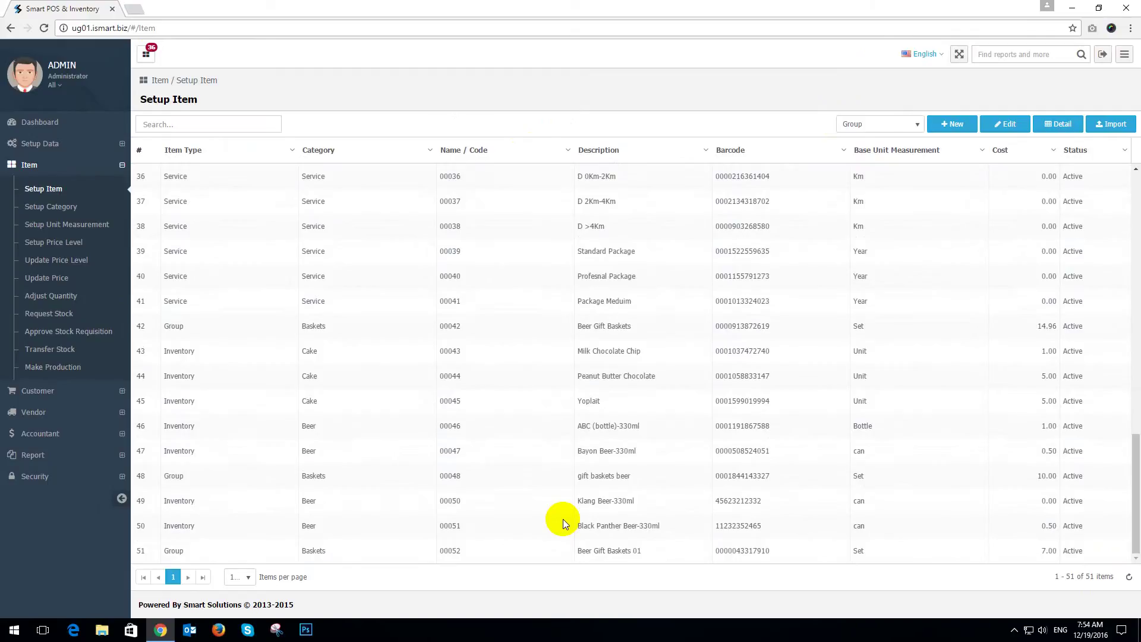
left_click(338, 550)
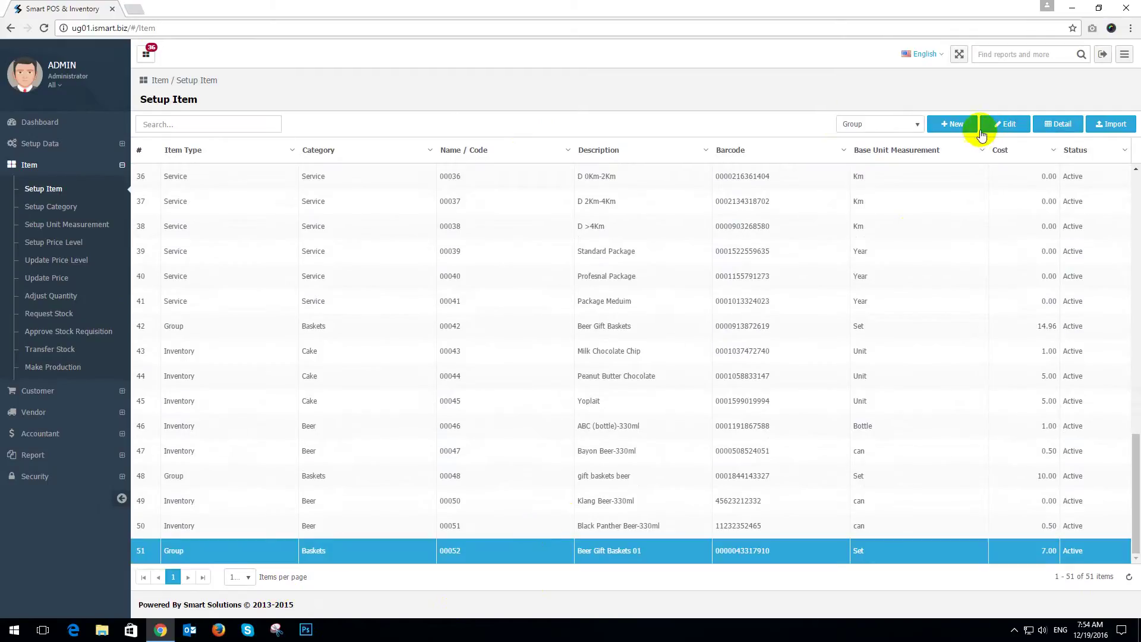
left_click(951, 123)
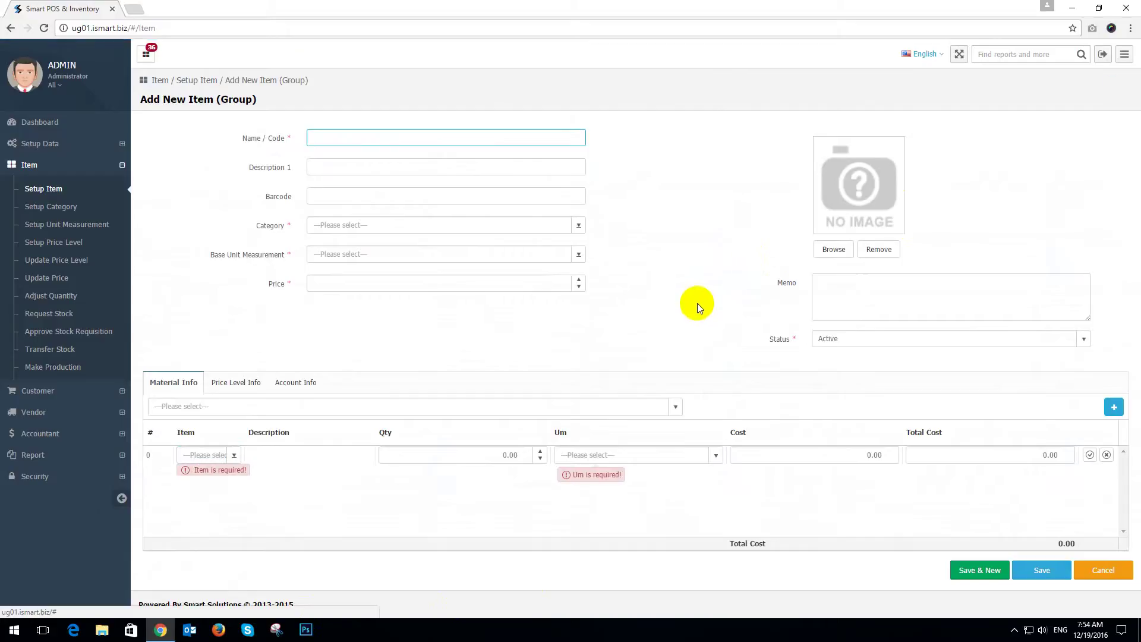
left_click(11, 27)
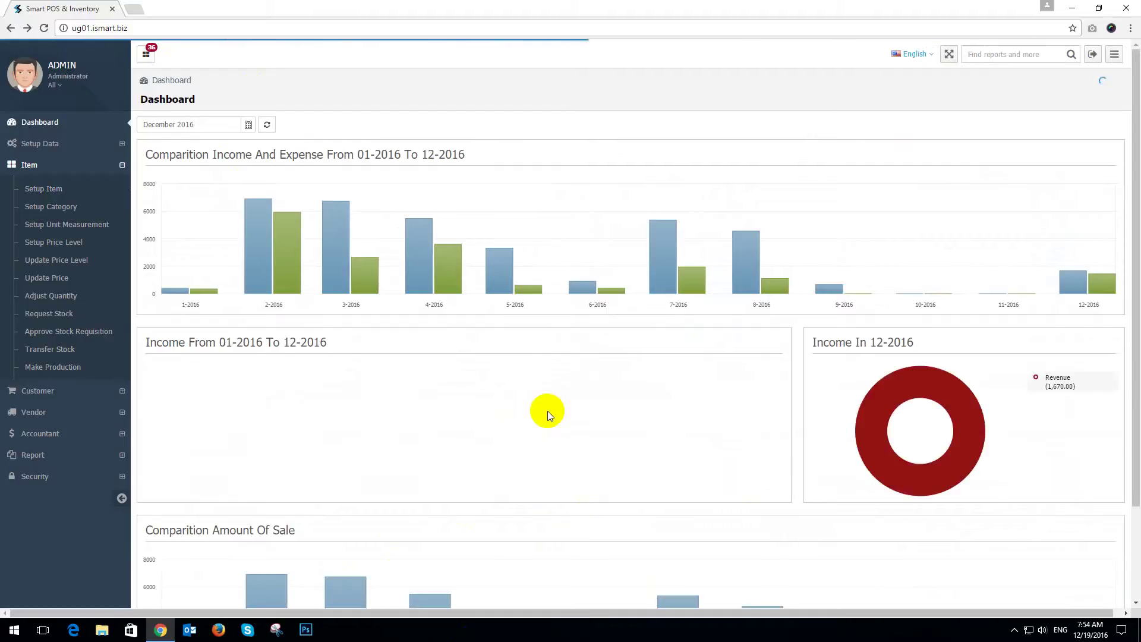
left_click(64, 213)
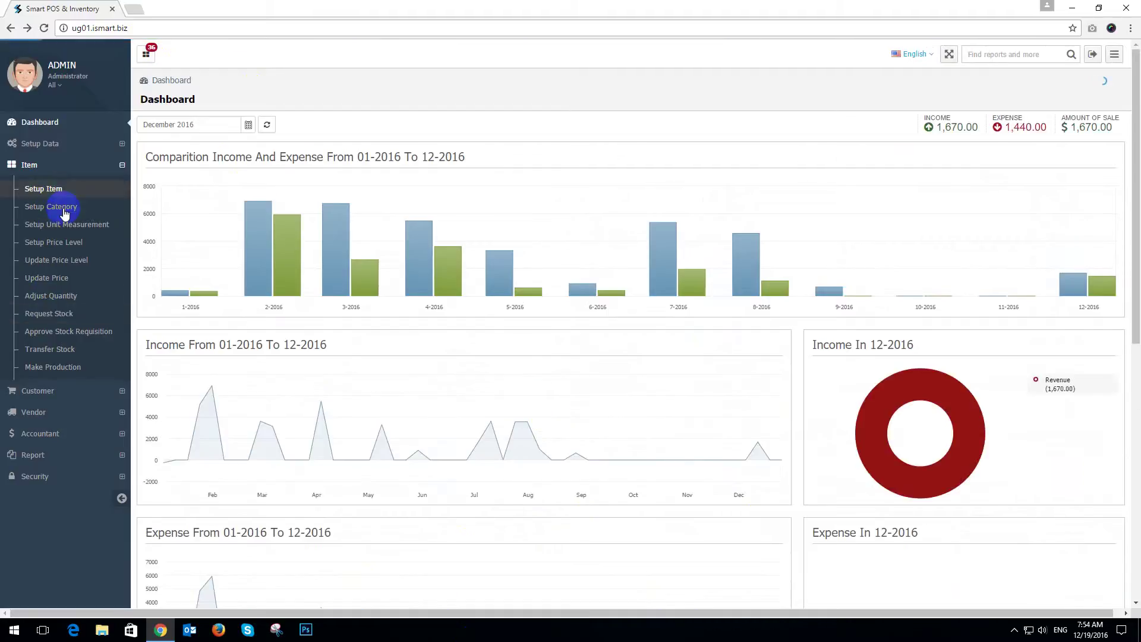
left_click(66, 190)
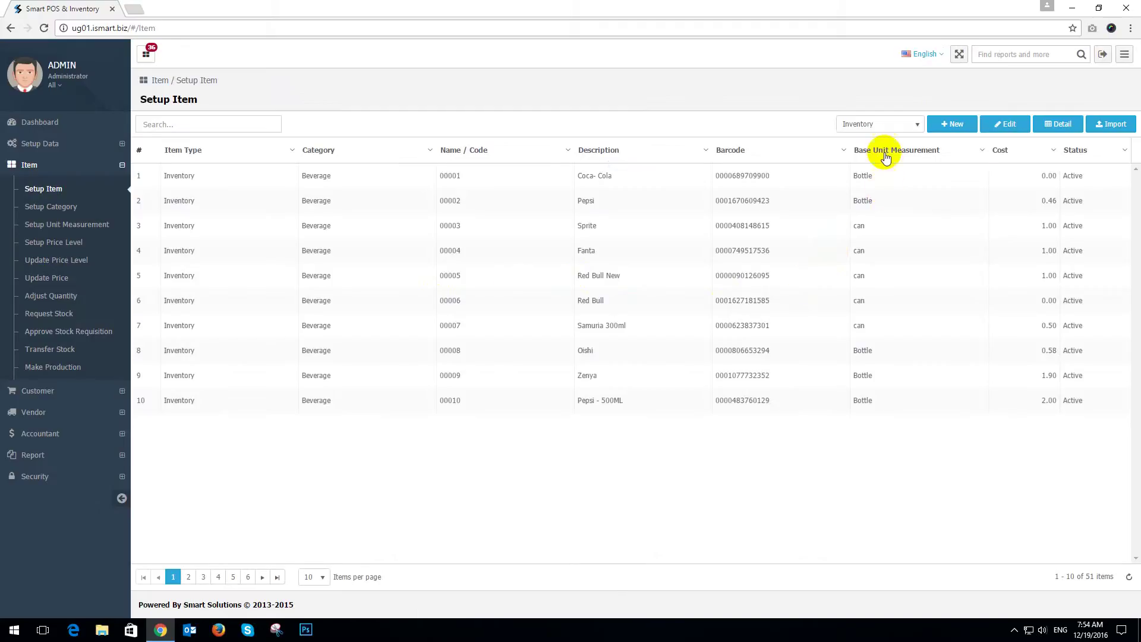
Step: Start a new item of type Group from the item list
left_click(916, 125)
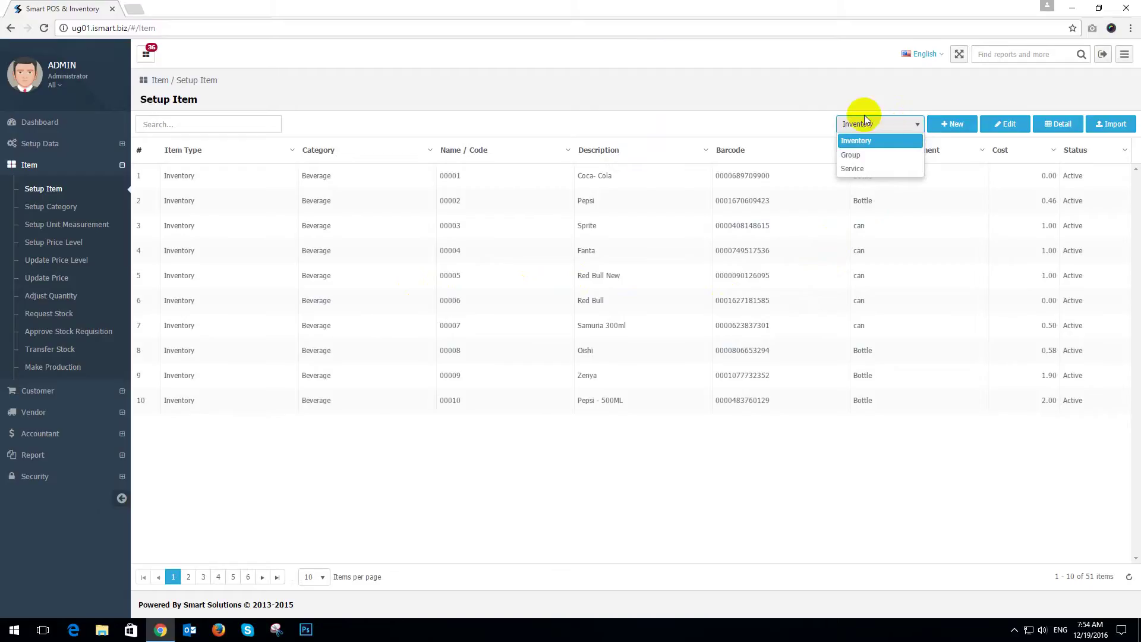
left_click(851, 154)
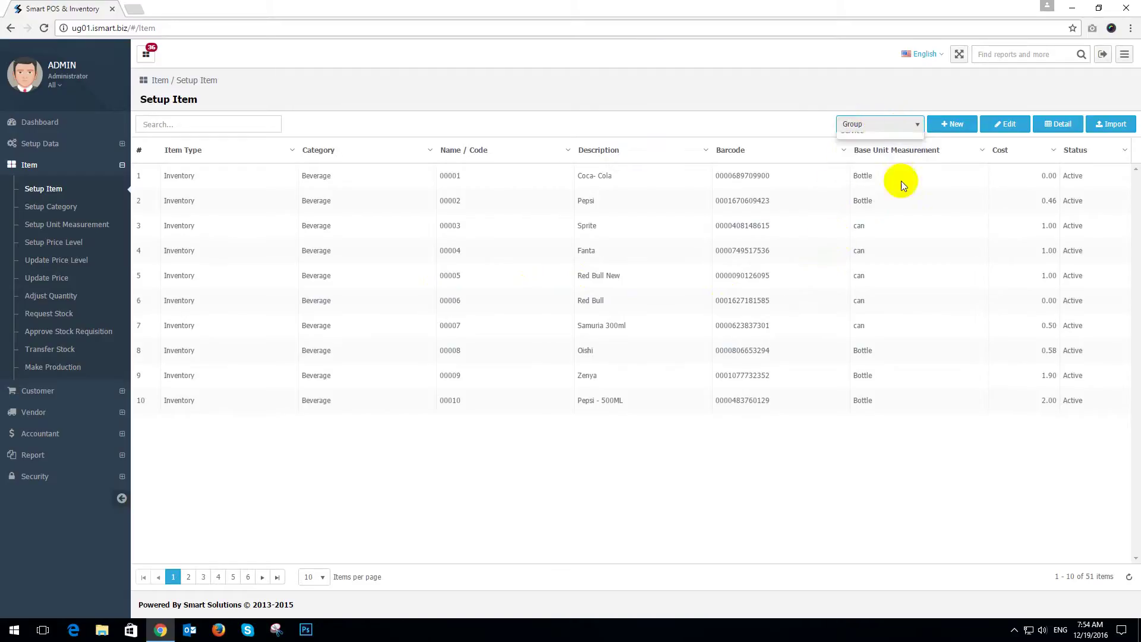
left_click(953, 126)
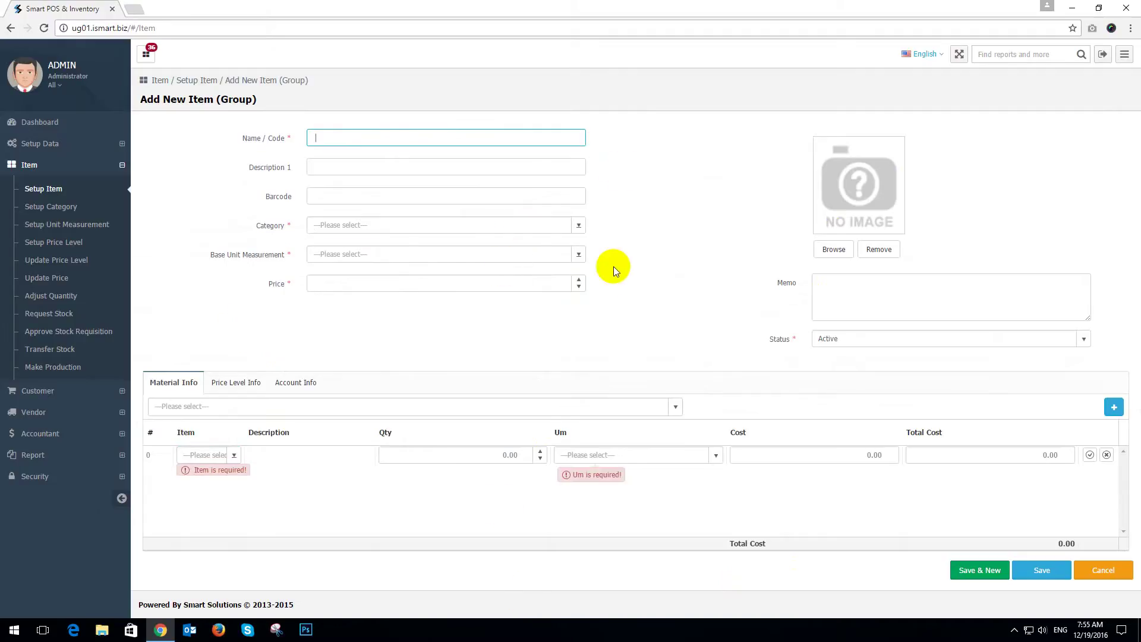
Step: Examine the Name / Code, Description 1, Barcode and Category fields of the new group item without filling them in
left_click(333, 140)
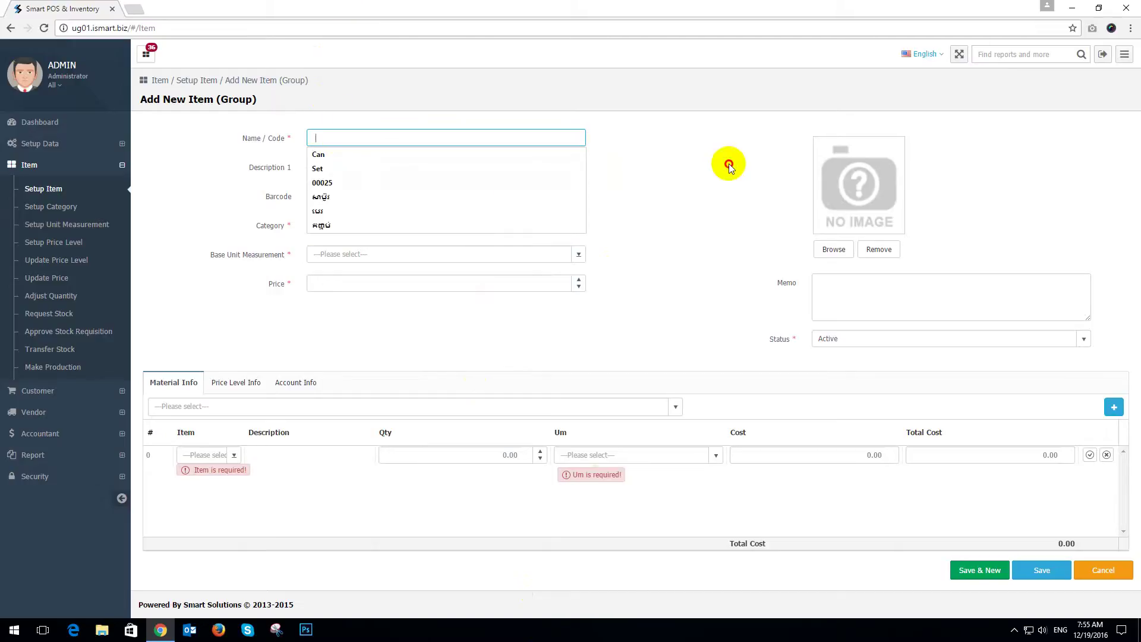
left_click(313, 169)
left_click(320, 169)
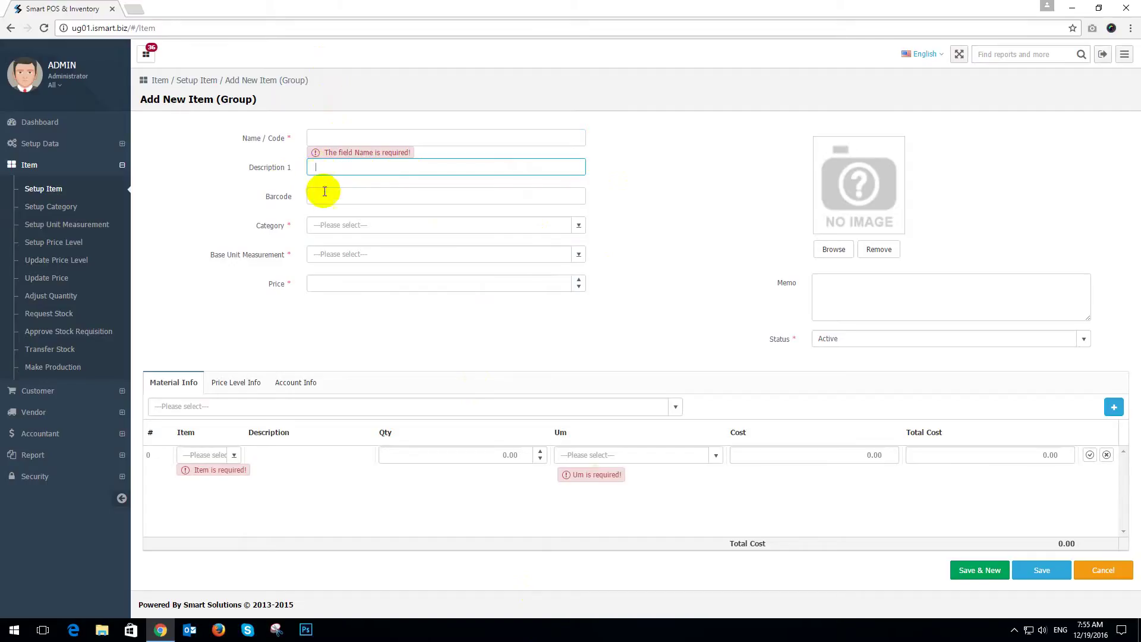
left_click(325, 197)
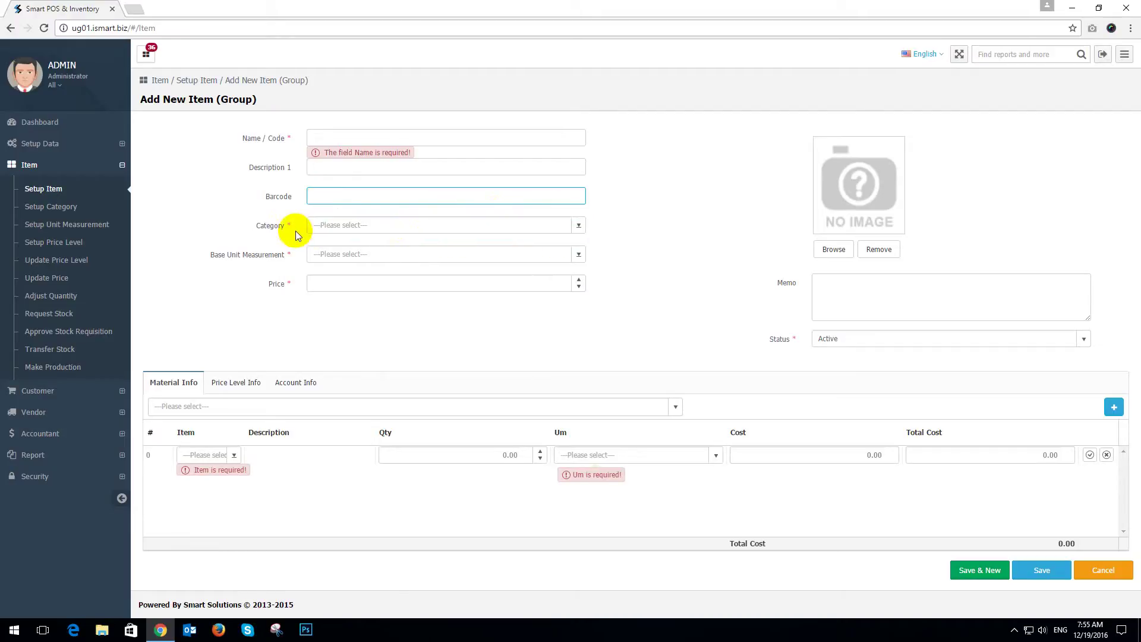
left_click(394, 226)
Step: Set the new group item's Name / Code to 00055 and its Description 1 to "Blule Makarita"
left_click(394, 136)
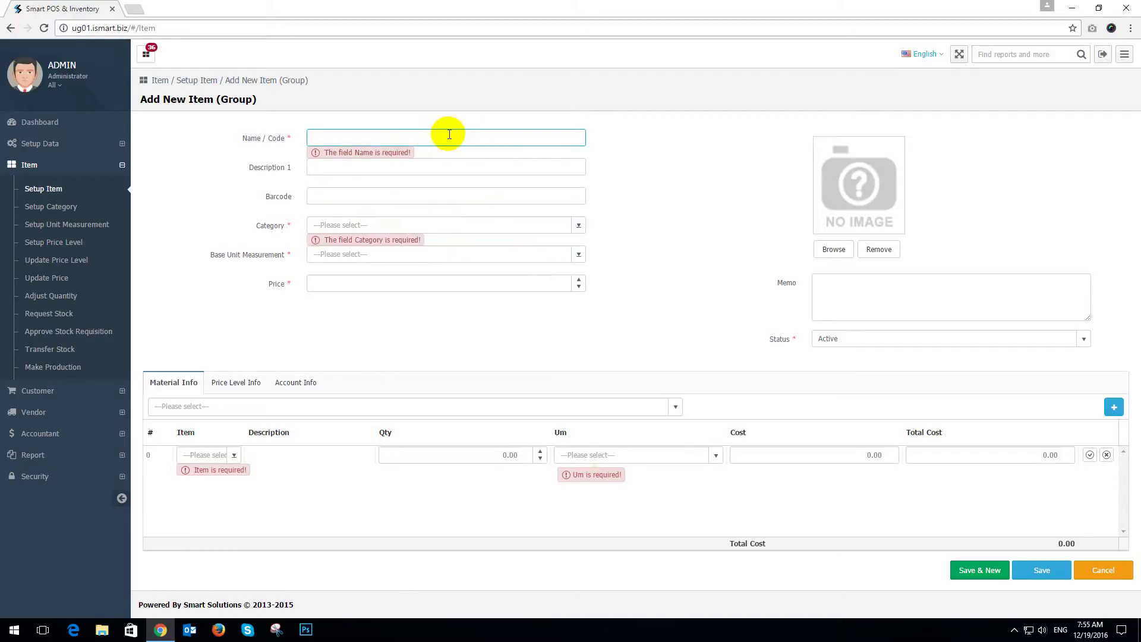
type("000")
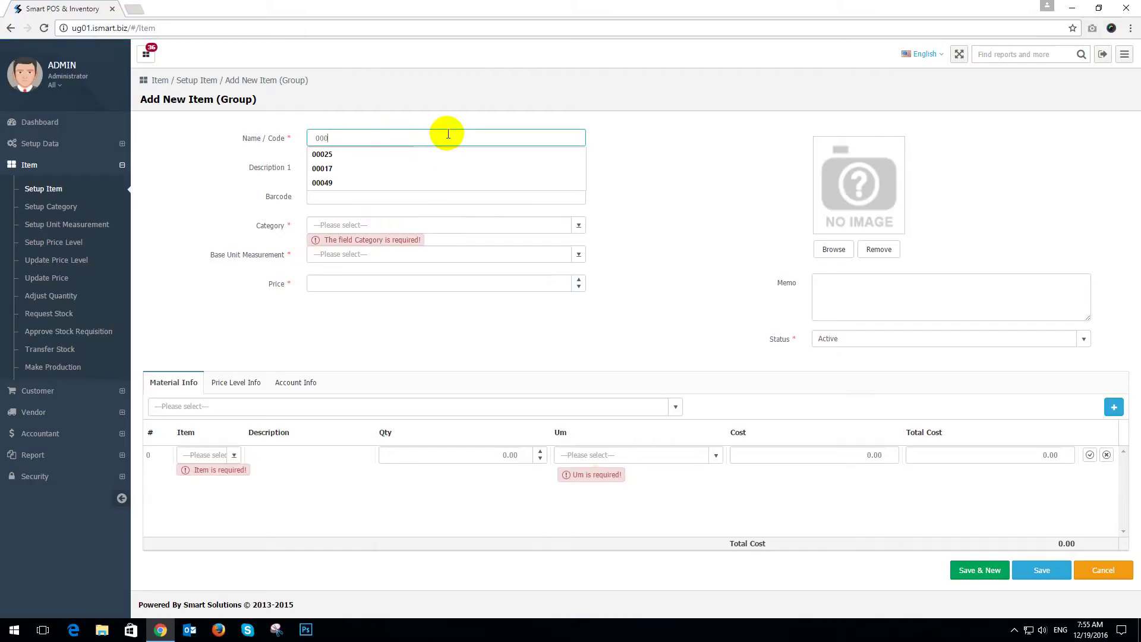
type("55")
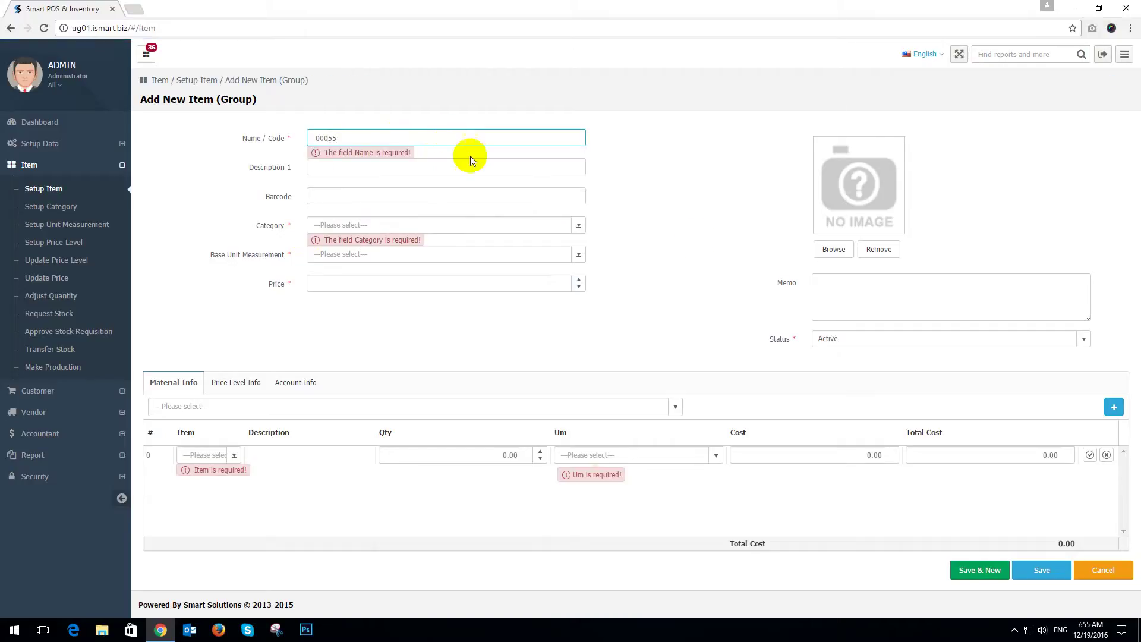
key("Tab")
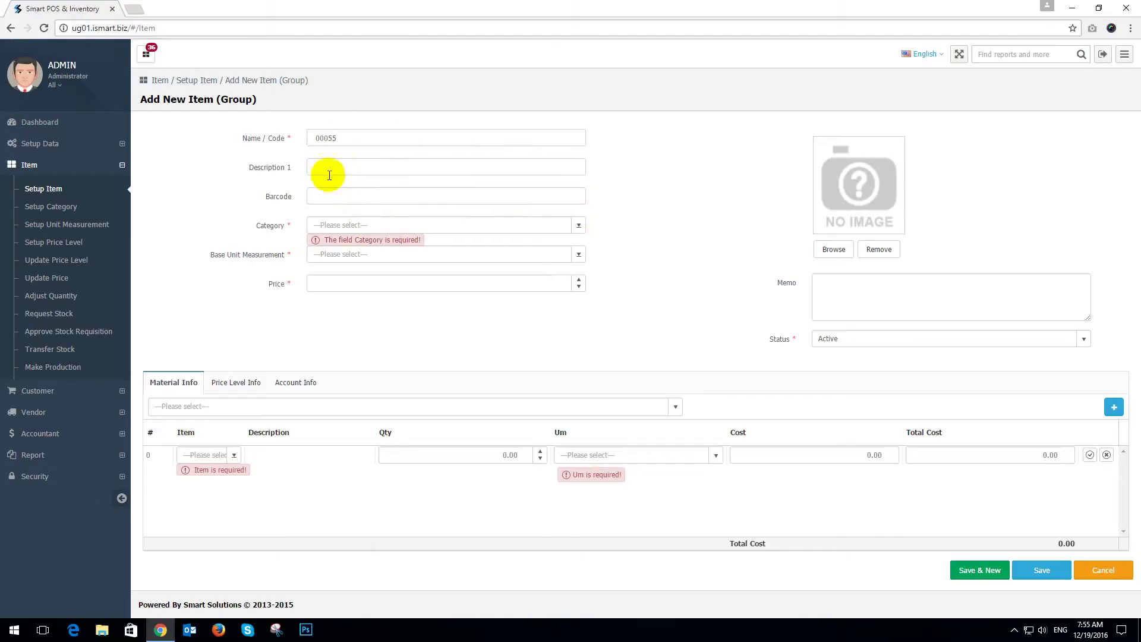
left_click(326, 170)
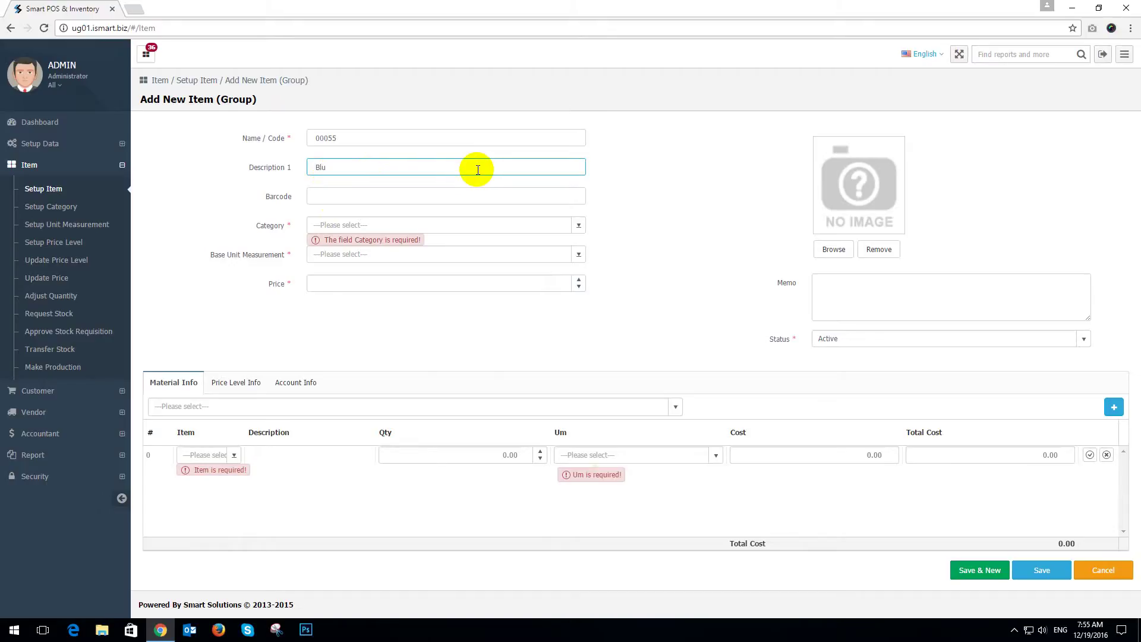
type("le Makarita")
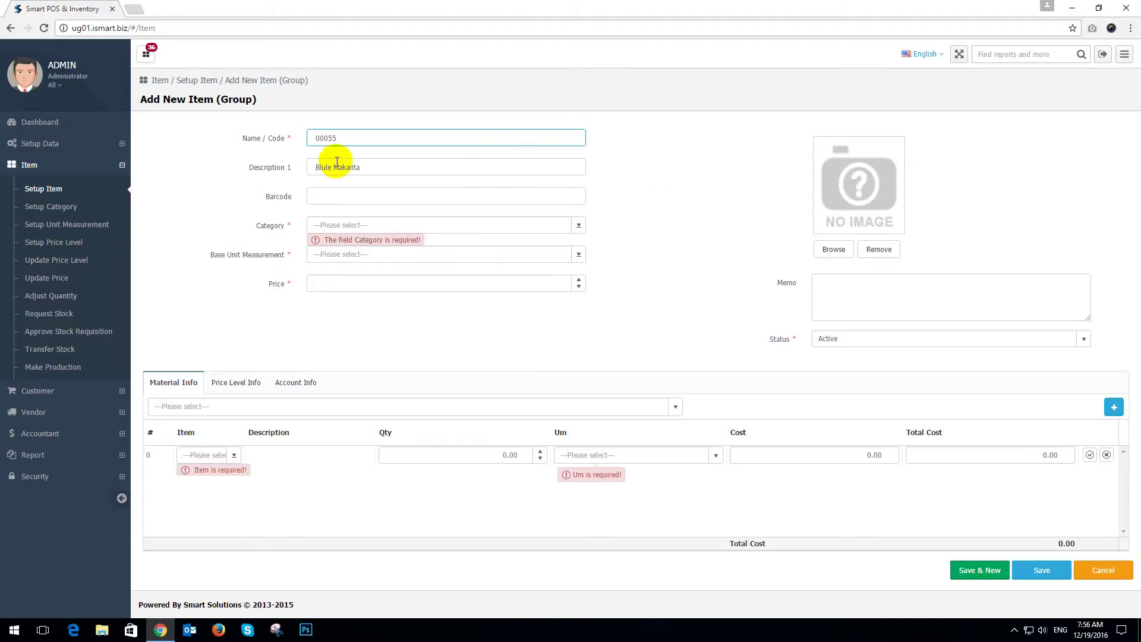
Step: Set the new group item's Category to Wine, leaving the Barcode empty
left_click(420, 225)
left_click(338, 192)
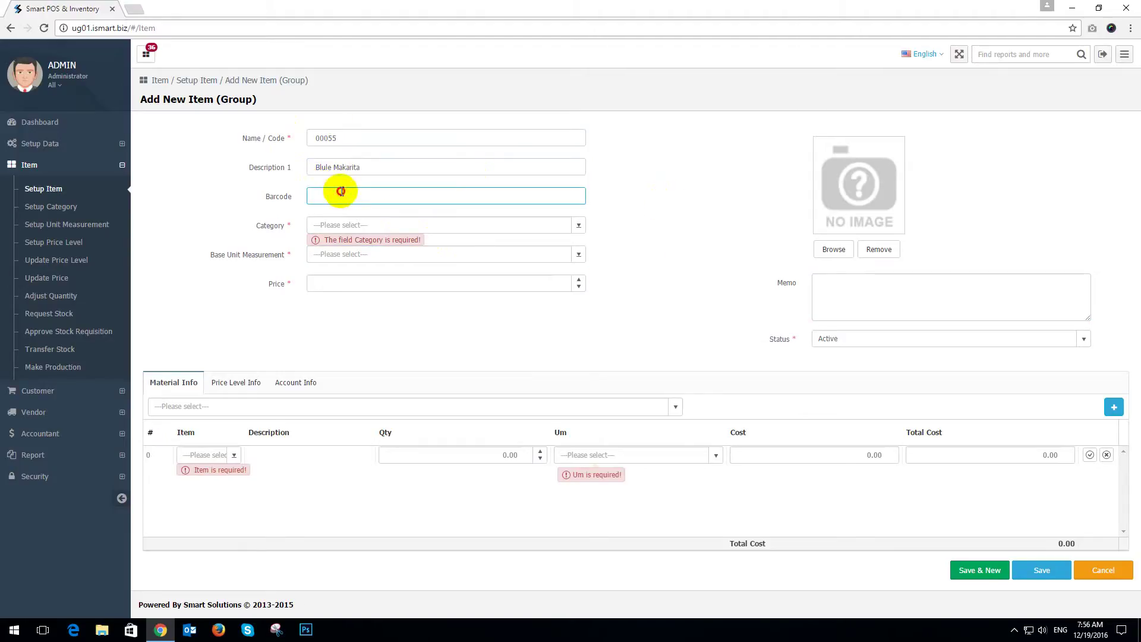
left_click(432, 223)
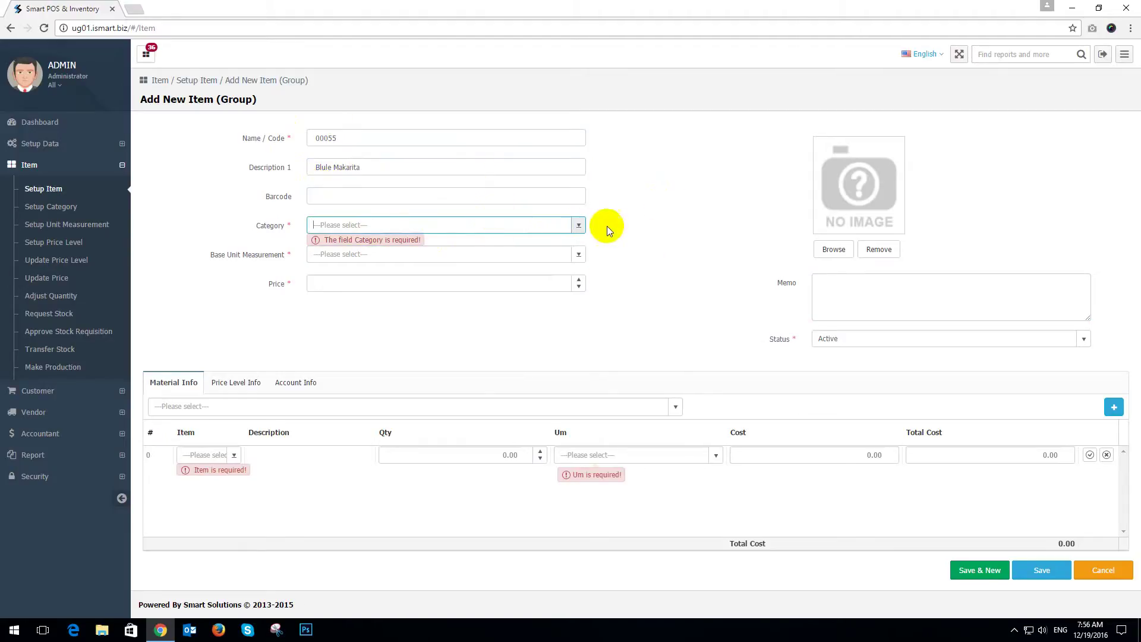
left_click(578, 226)
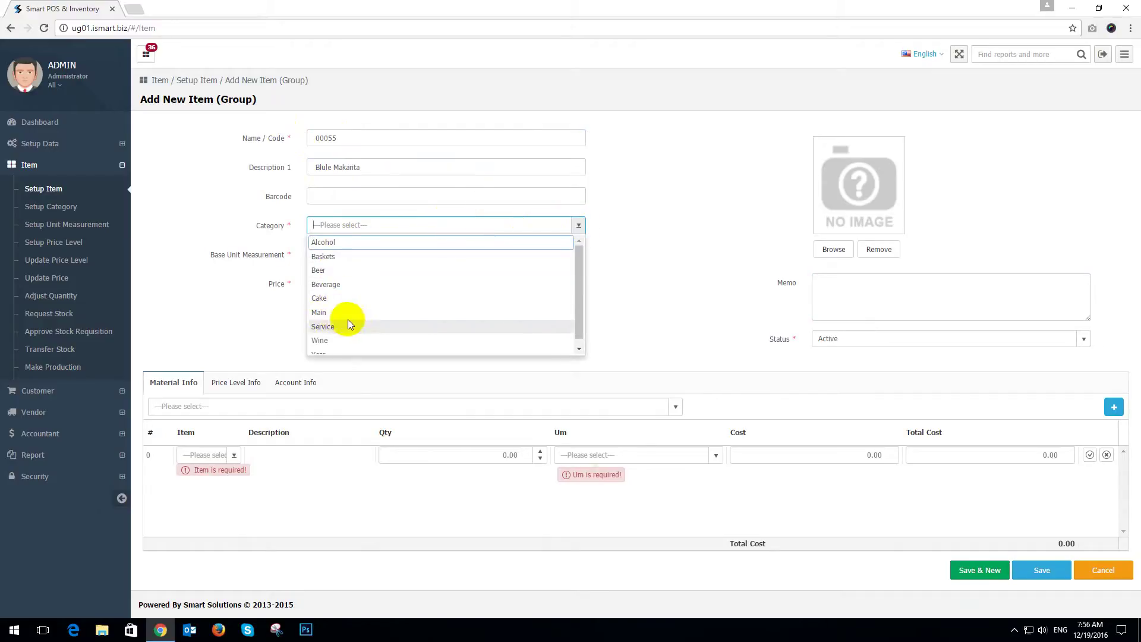
left_click(327, 340)
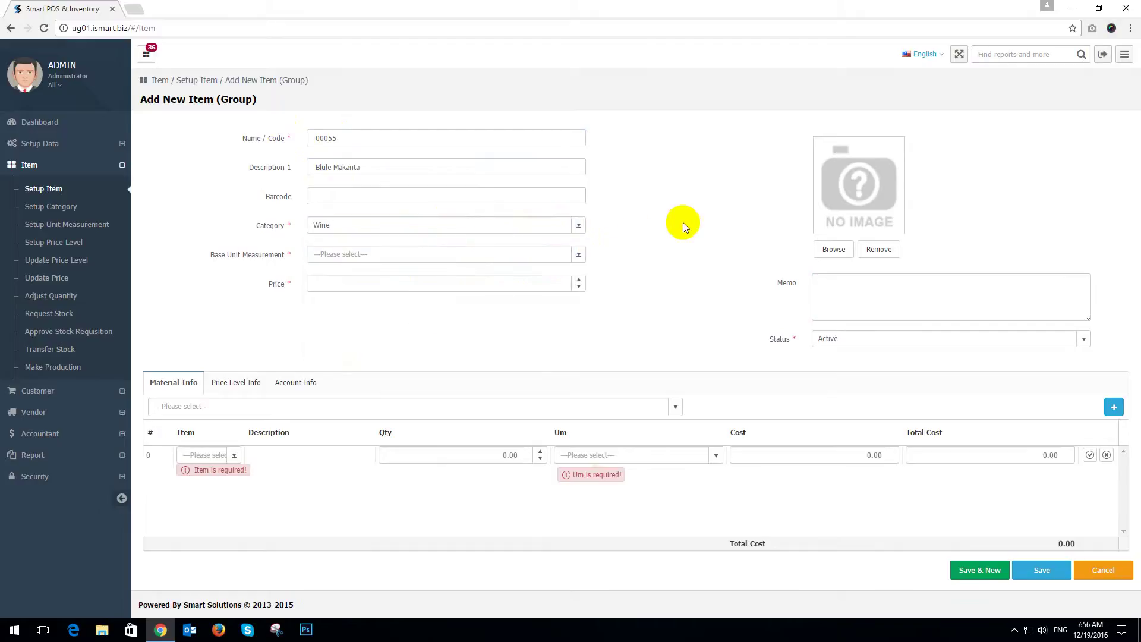
Step: Set the group item's Base Unit Measurement to Unit, leaving the Price empty
left_click(579, 254)
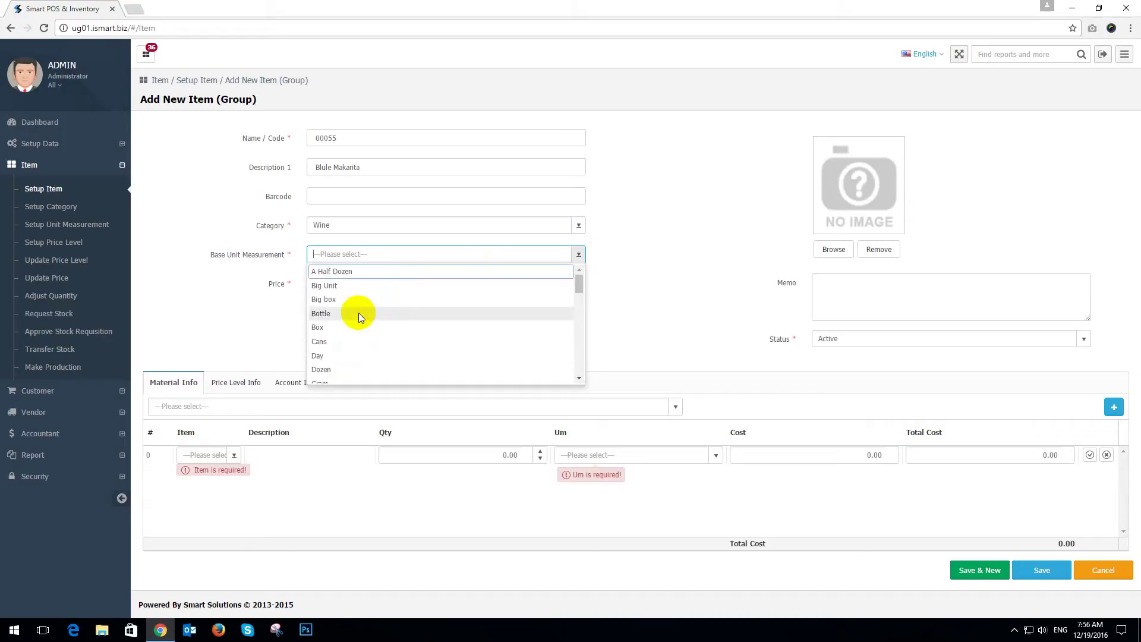
scroll(358, 309, "down", 3)
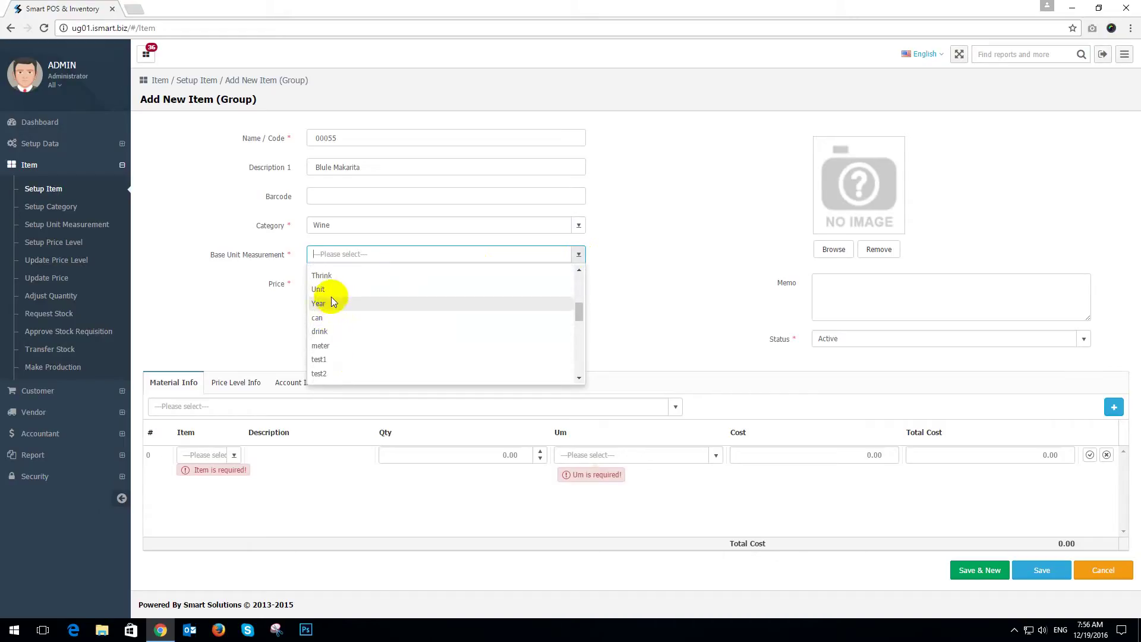
scroll(363, 294, "down", 2)
left_click(397, 290)
left_click(347, 283)
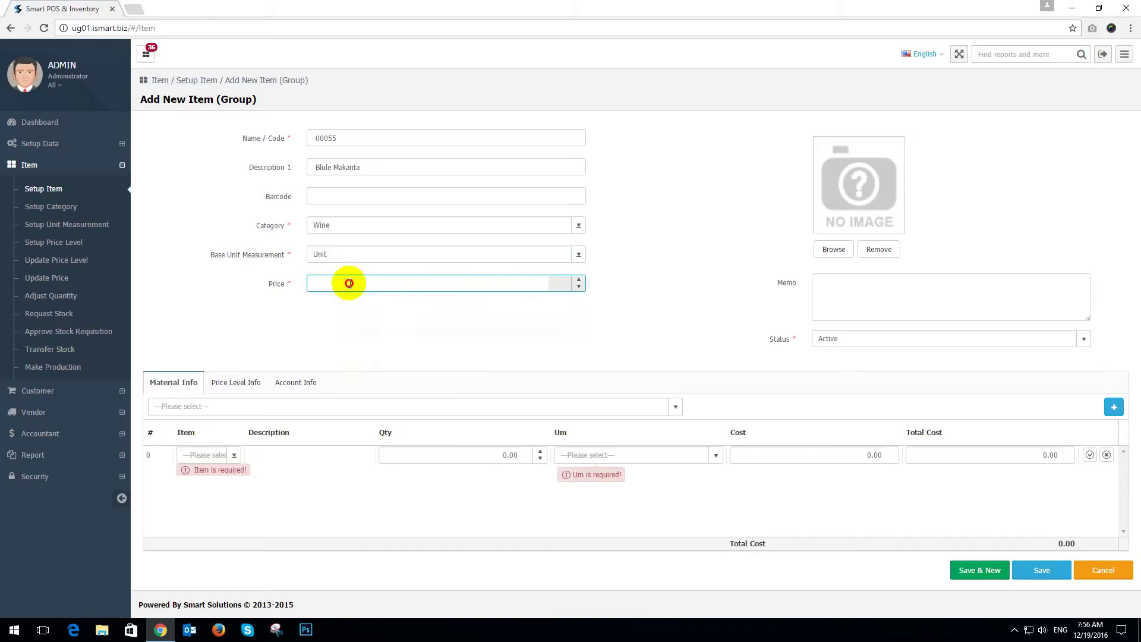
Step: Choose item 00030, Chivas 18 year, for the first row of the group's material list
left_click(233, 455)
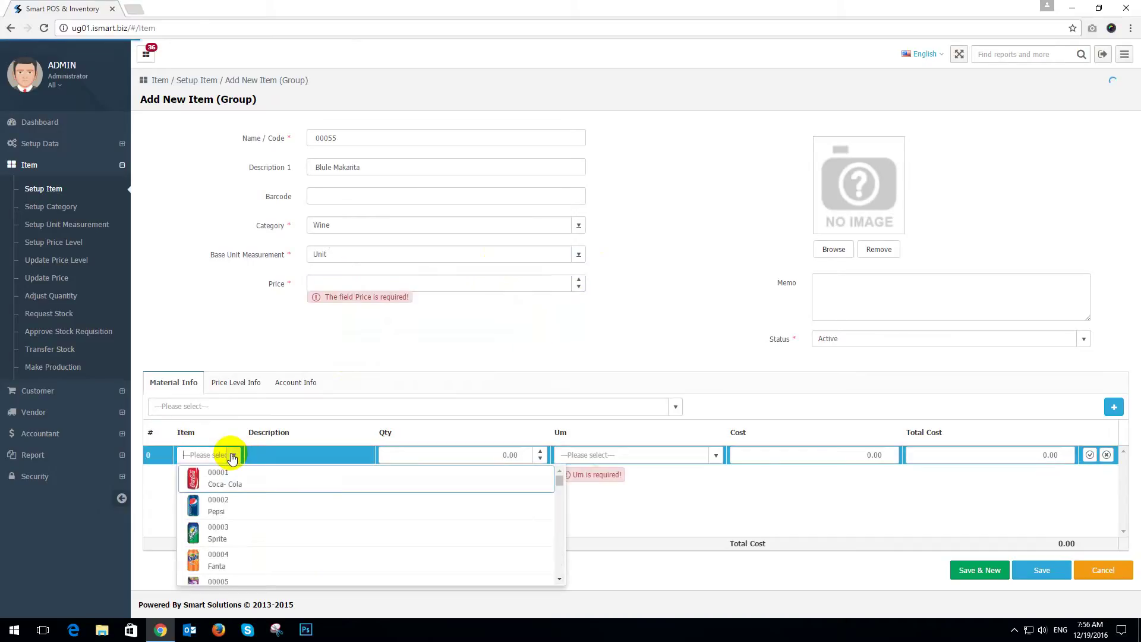
scroll(215, 540, "down", 2)
scroll(216, 541, "down", 9)
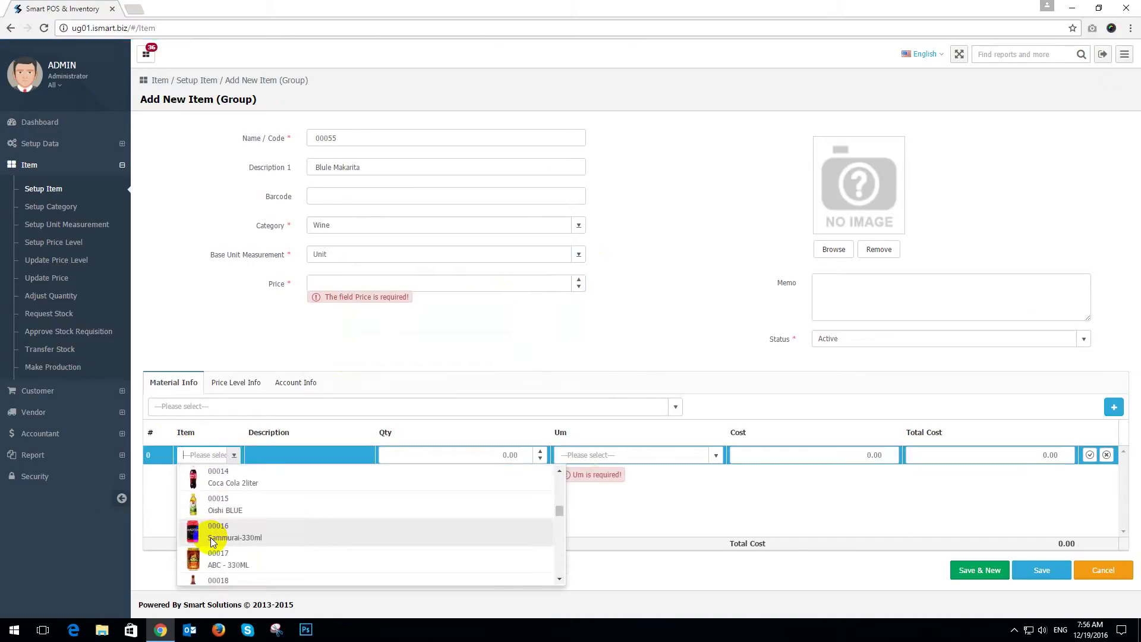
scroll(212, 538, "down", 2)
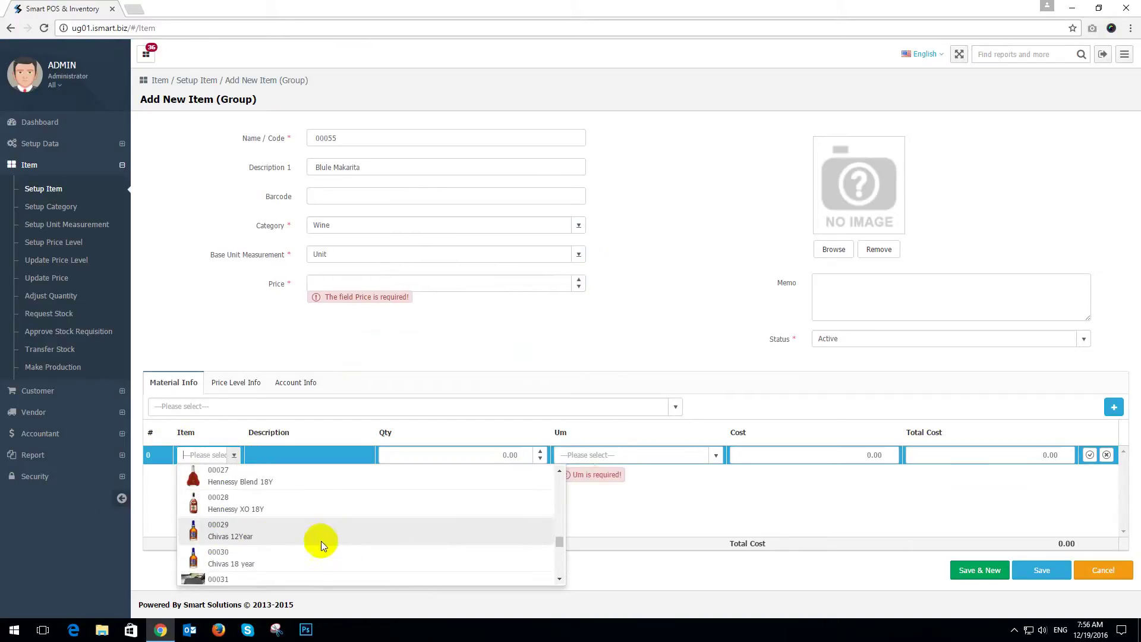
scroll(291, 527, "down", 1)
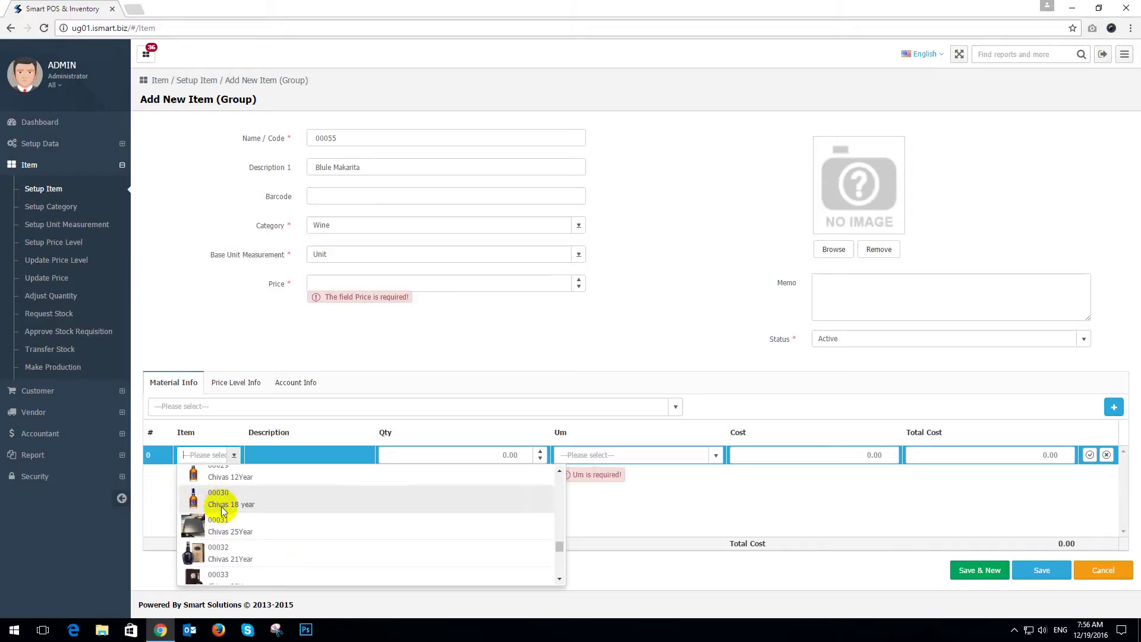
left_click(205, 502)
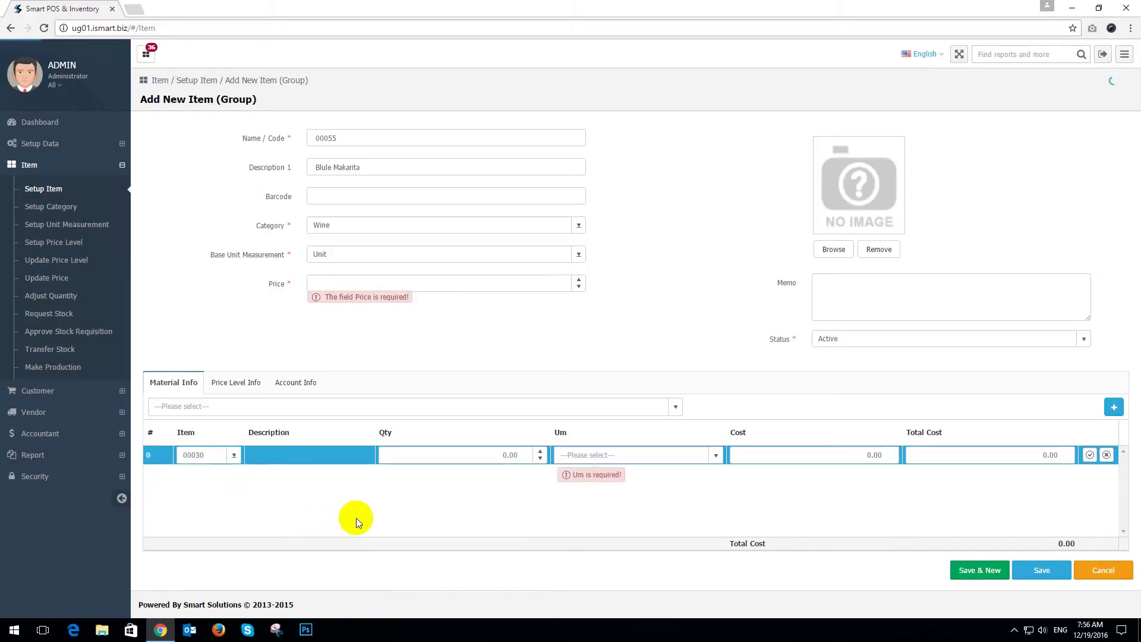
Step: Set the Chivas 18 year material row to quantity 1 and unit Bottle, and confirm the row
left_click(474, 454)
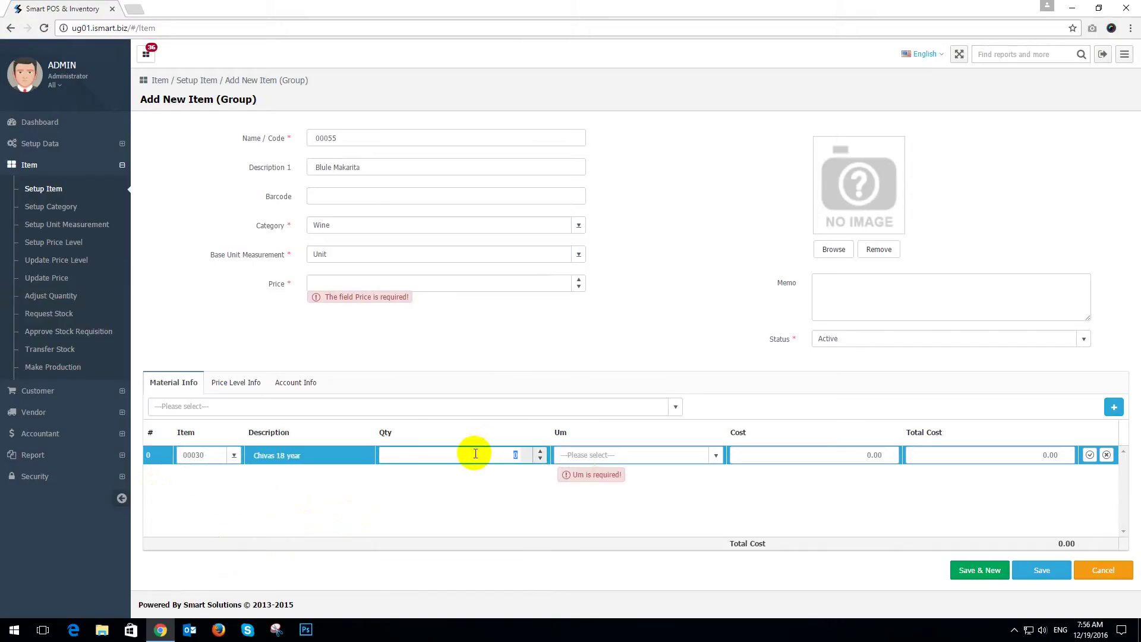
type("1")
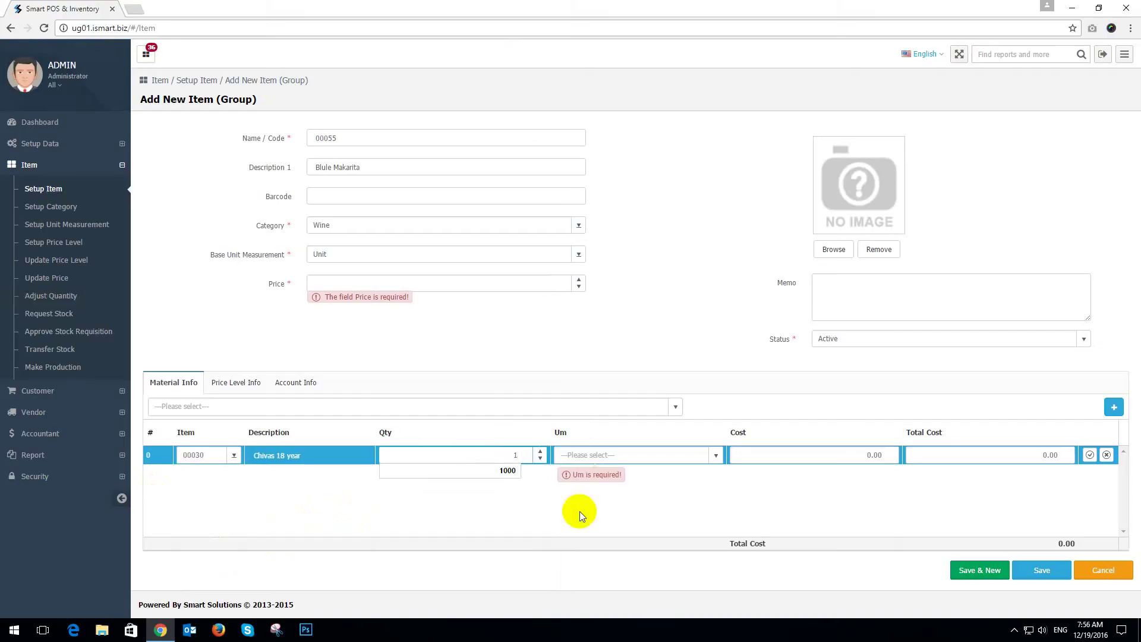
left_click(658, 479)
left_click(714, 456)
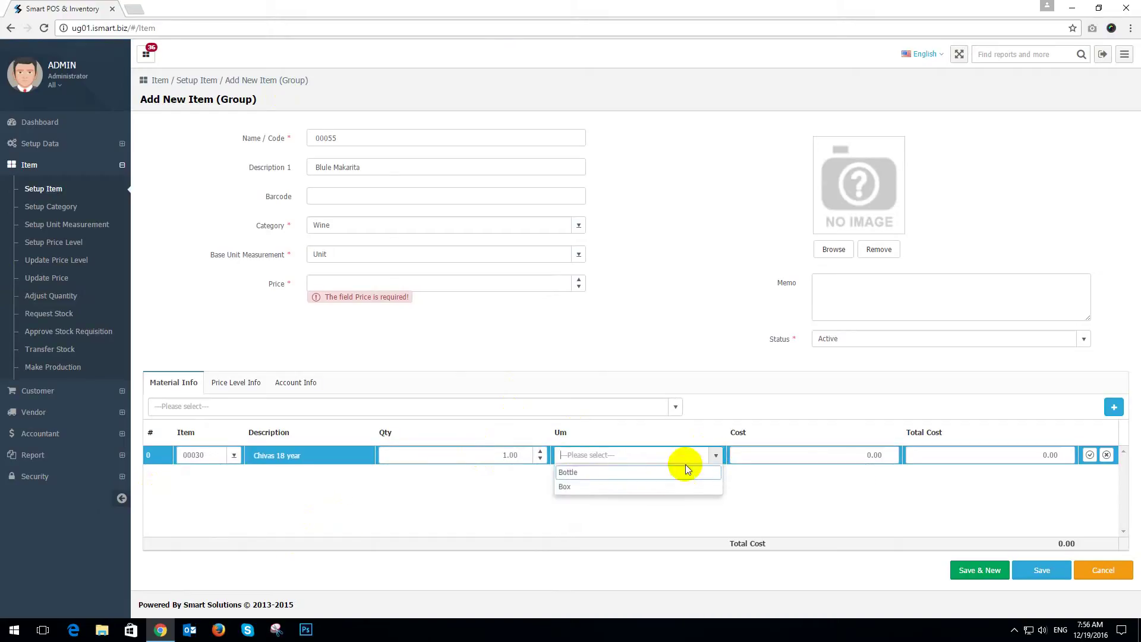
left_click(575, 472)
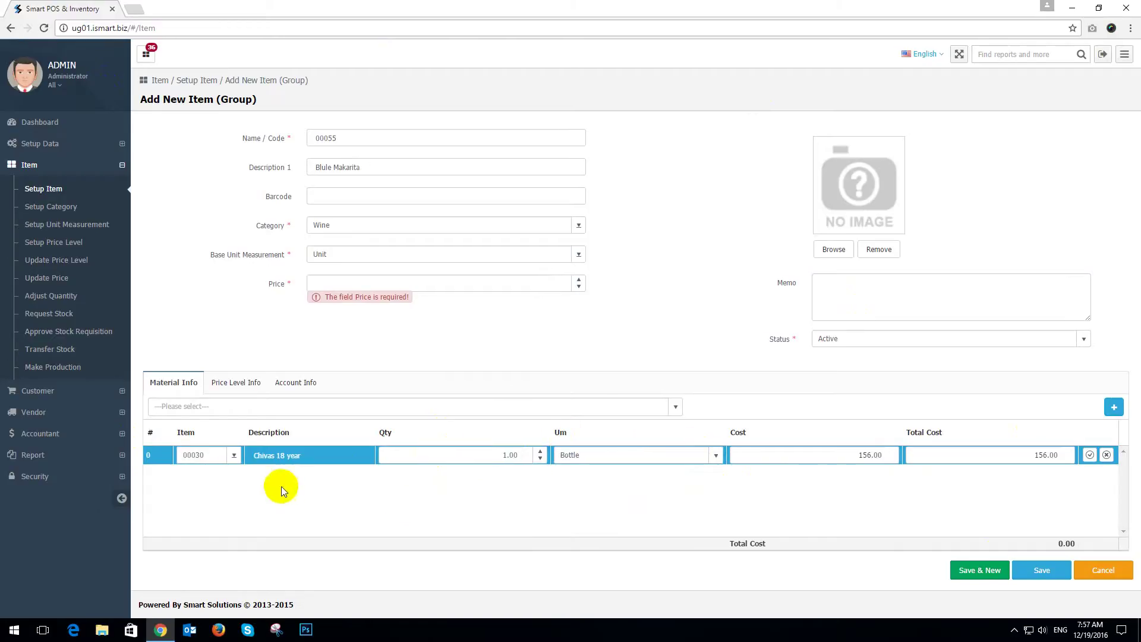
left_click(1089, 454)
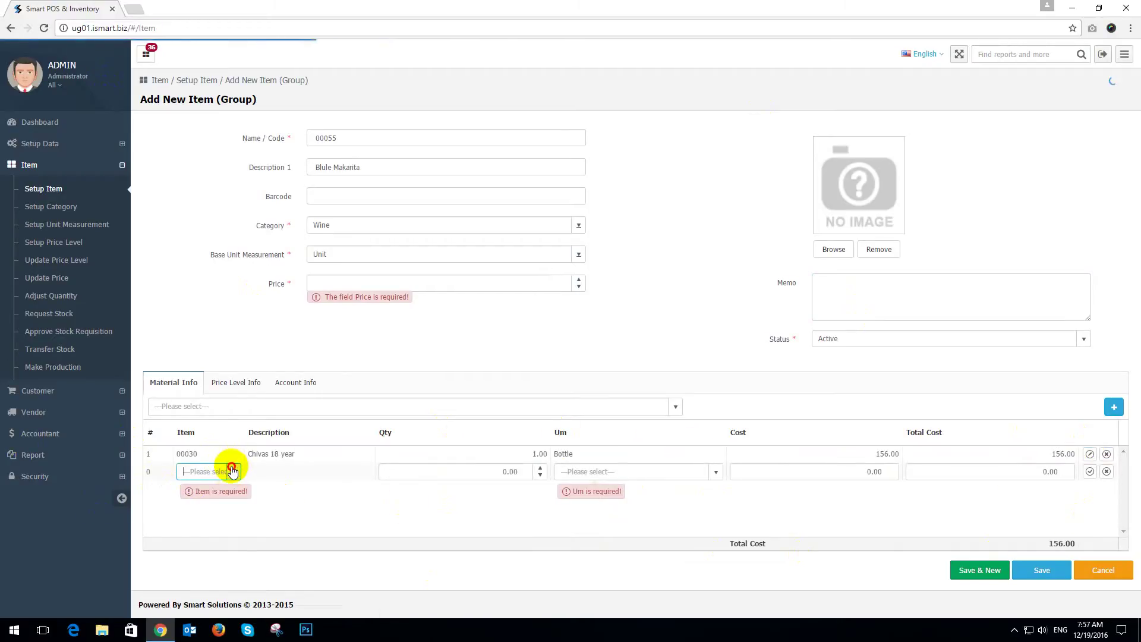
Step: Add item 00001, Coca-Cola, as the second material row with quantity 1 and unit Bottle, and confirm the row
left_click(232, 471)
left_click(233, 472)
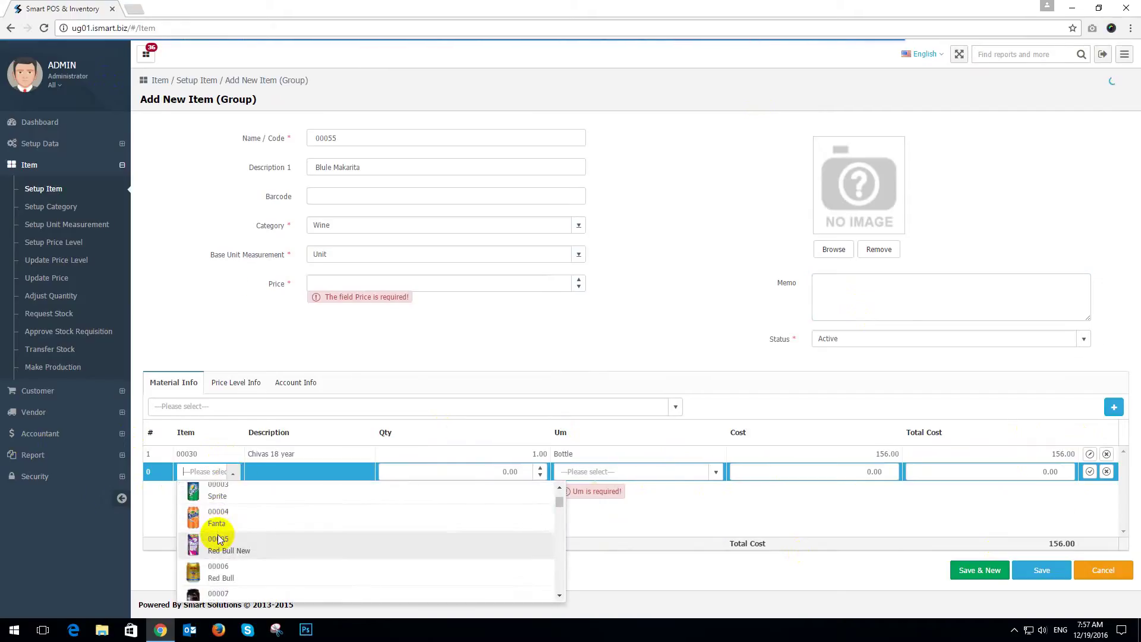
left_click(227, 496)
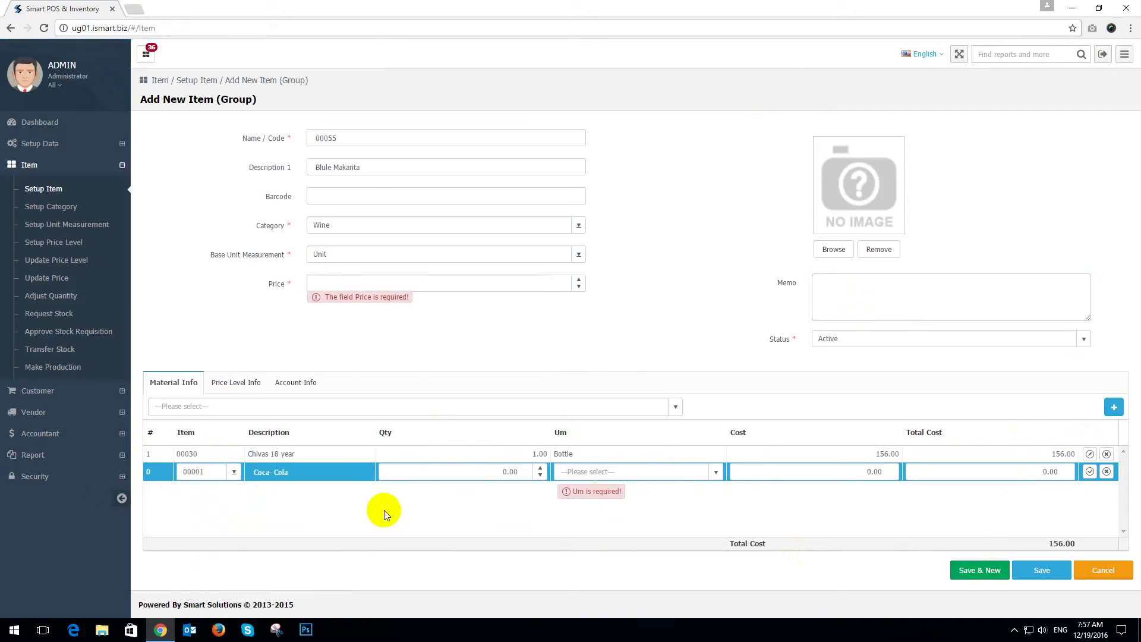
left_click(539, 468)
left_click(715, 471)
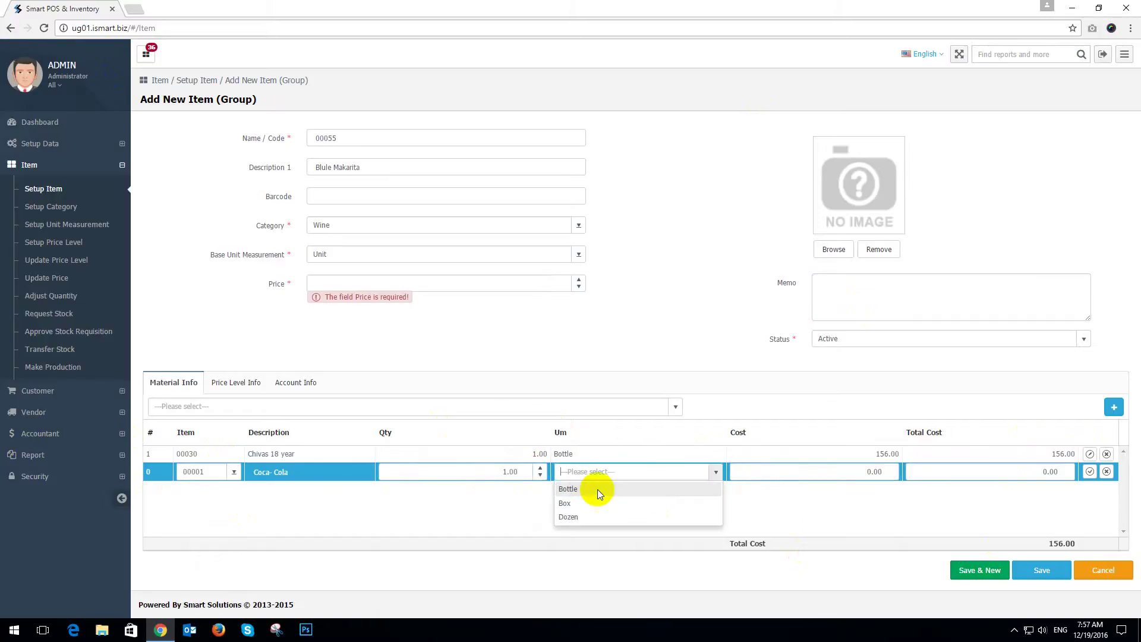
left_click(576, 489)
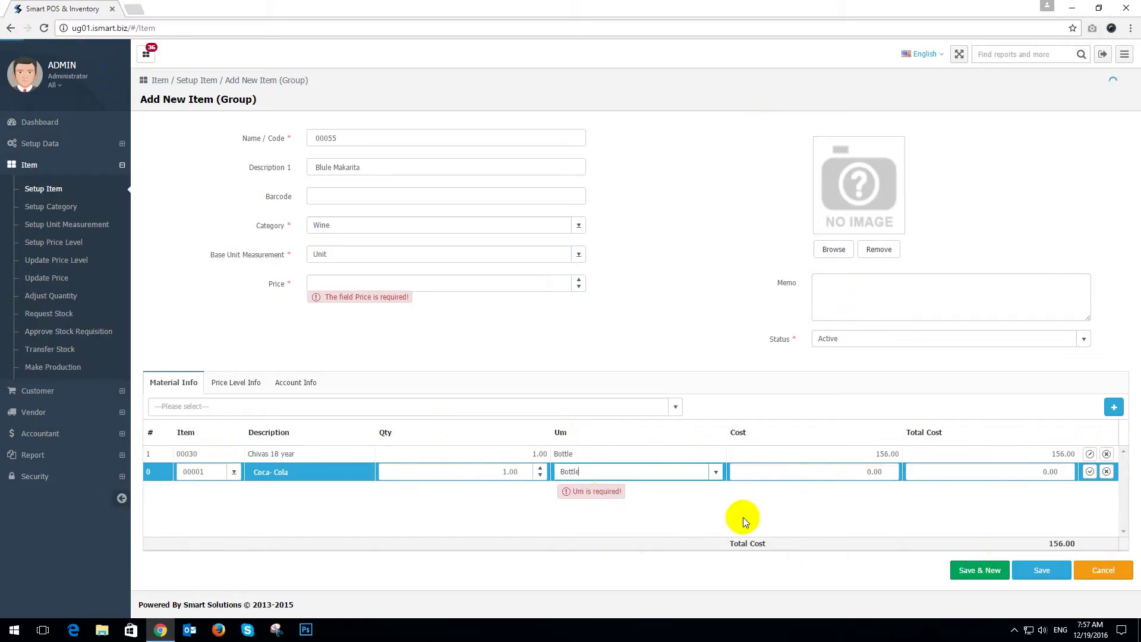
left_click(713, 472)
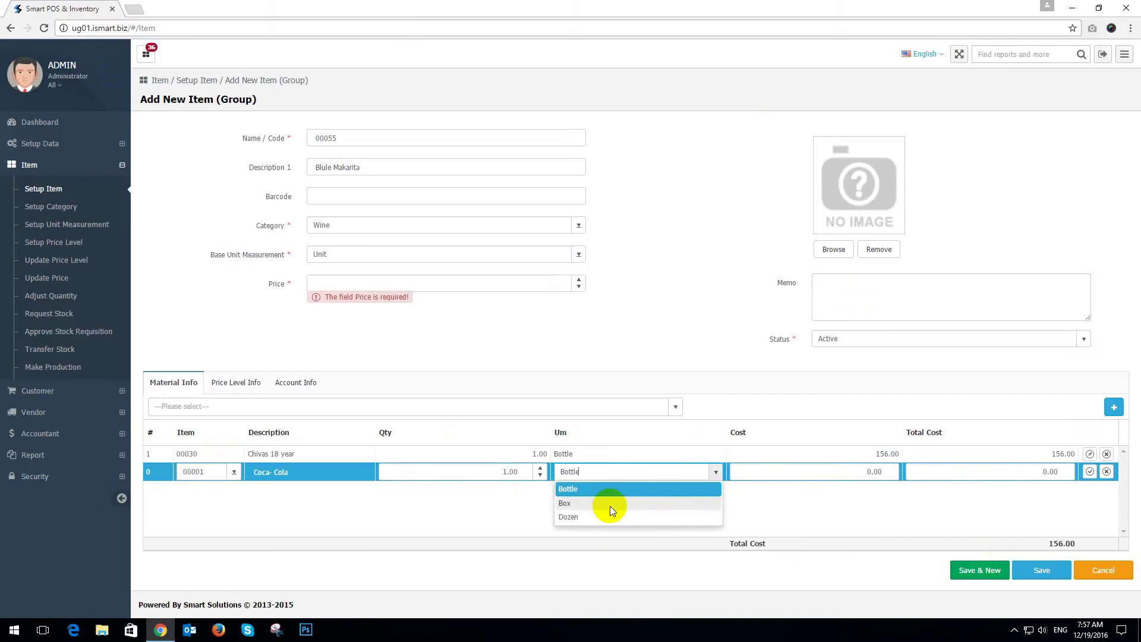
left_click(763, 506)
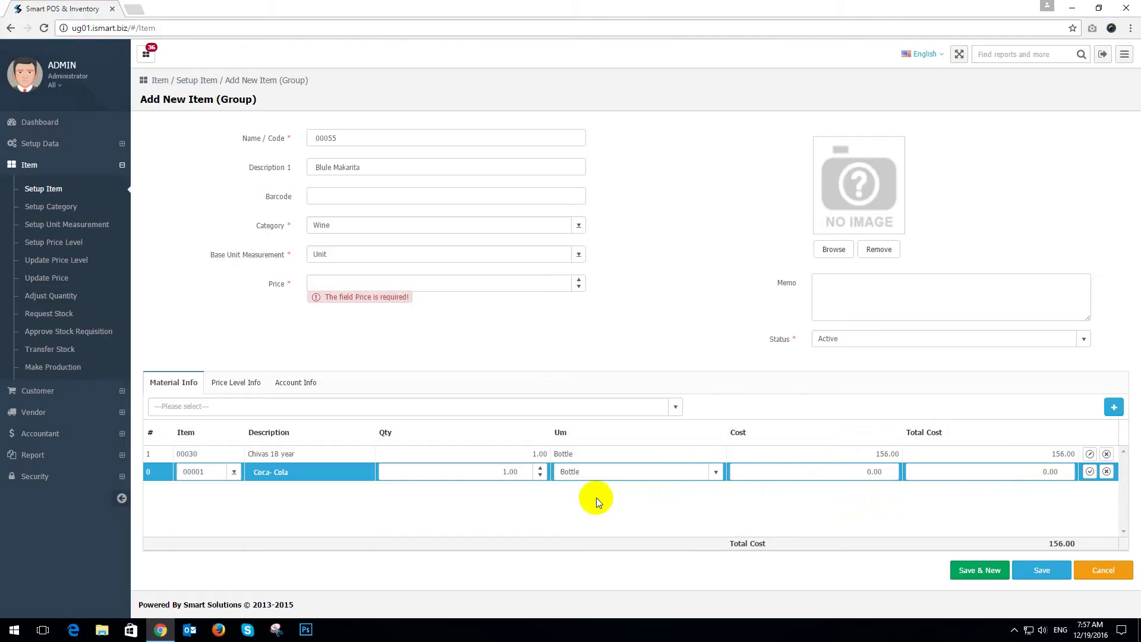
left_click(1089, 471)
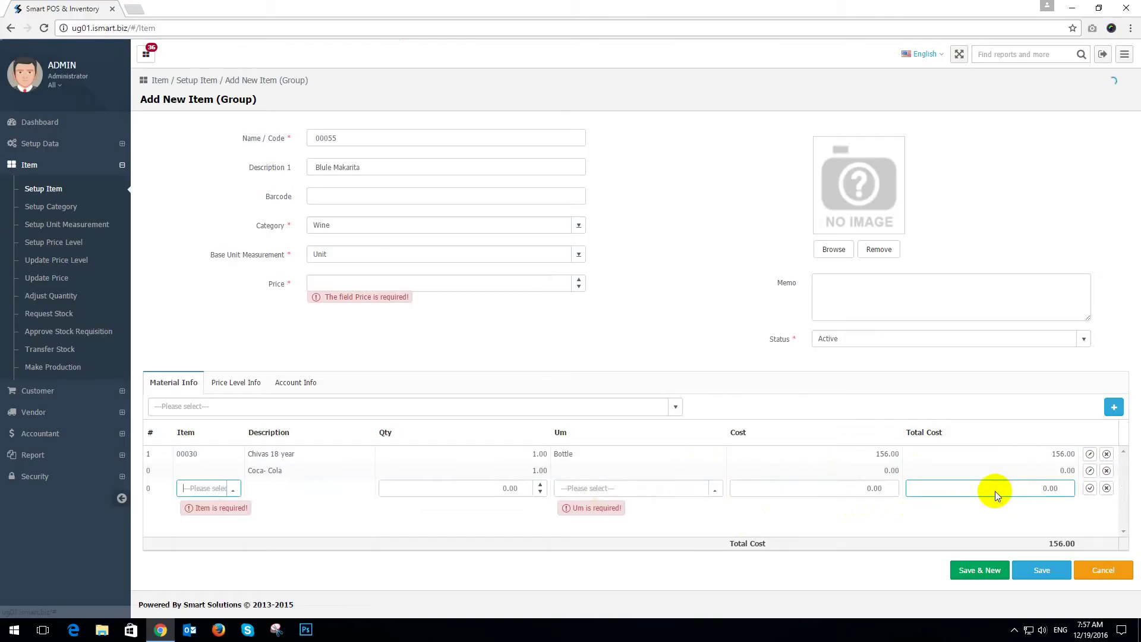
Step: Edit the second material row, reselecting item 00001 Coca-Cola and unit Bottle, and confirm the row again
left_click(829, 470)
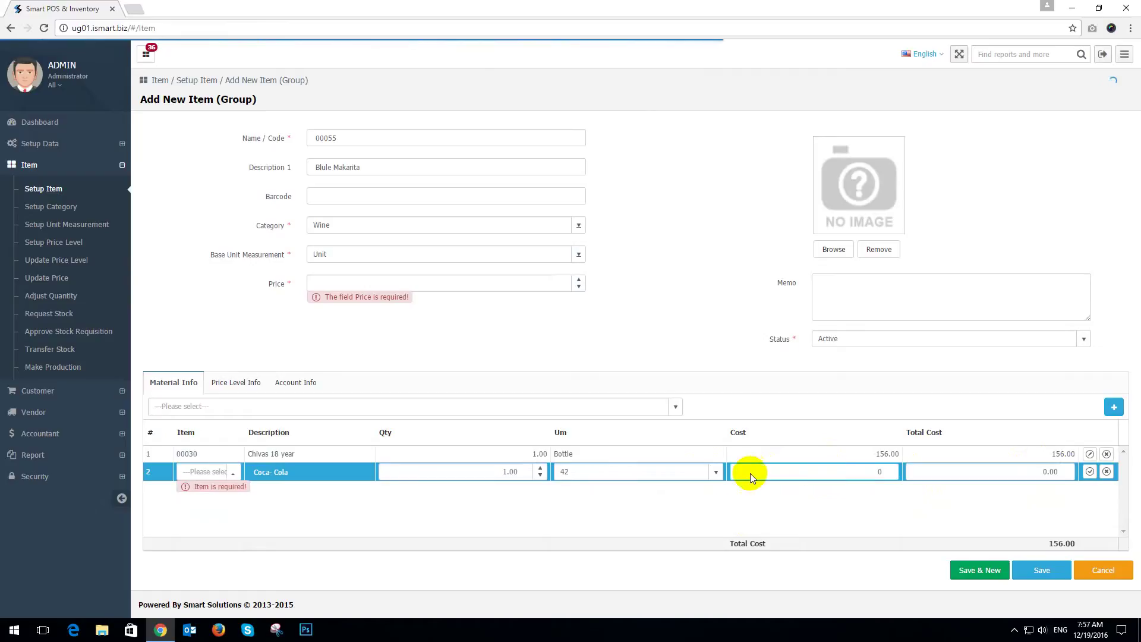
left_click(713, 473)
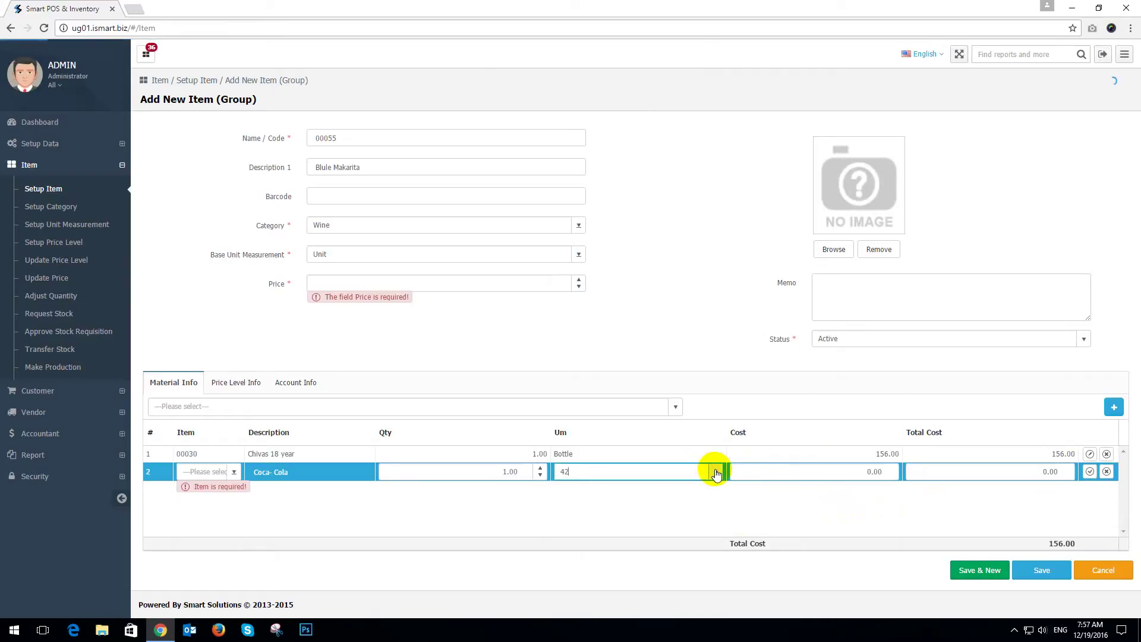
left_click(224, 471)
left_click(216, 494)
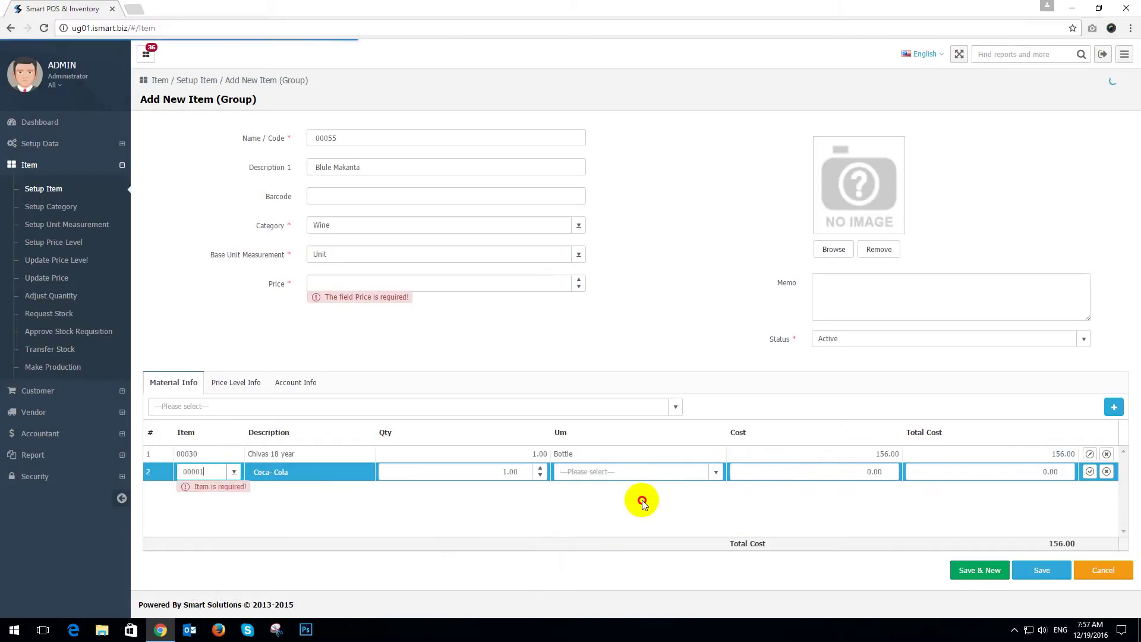
left_click(682, 467)
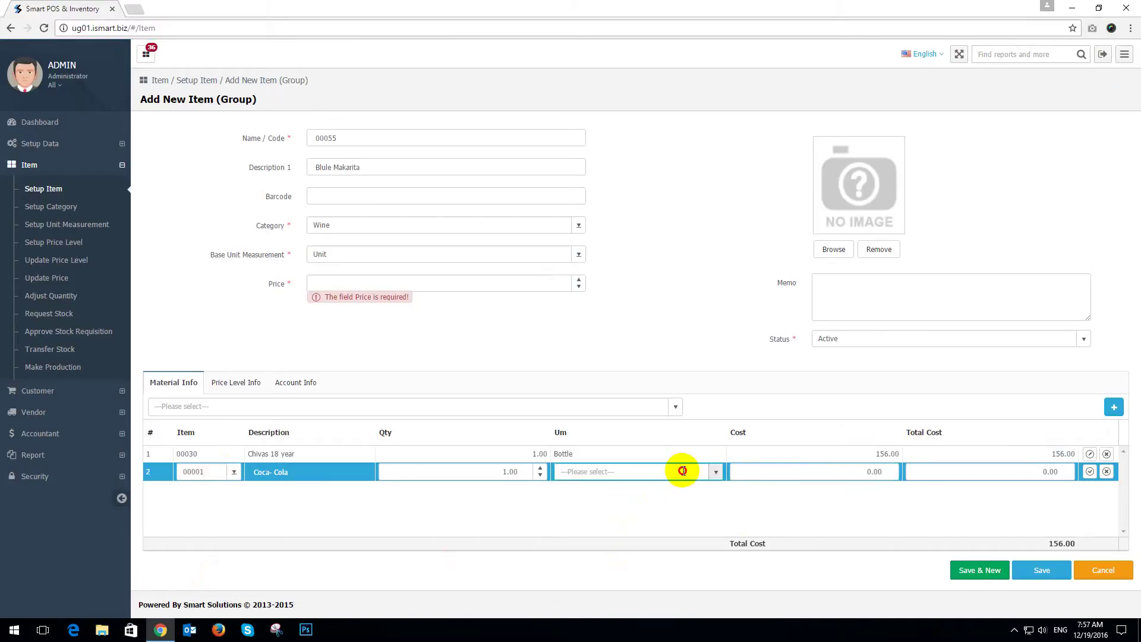
left_click(716, 471)
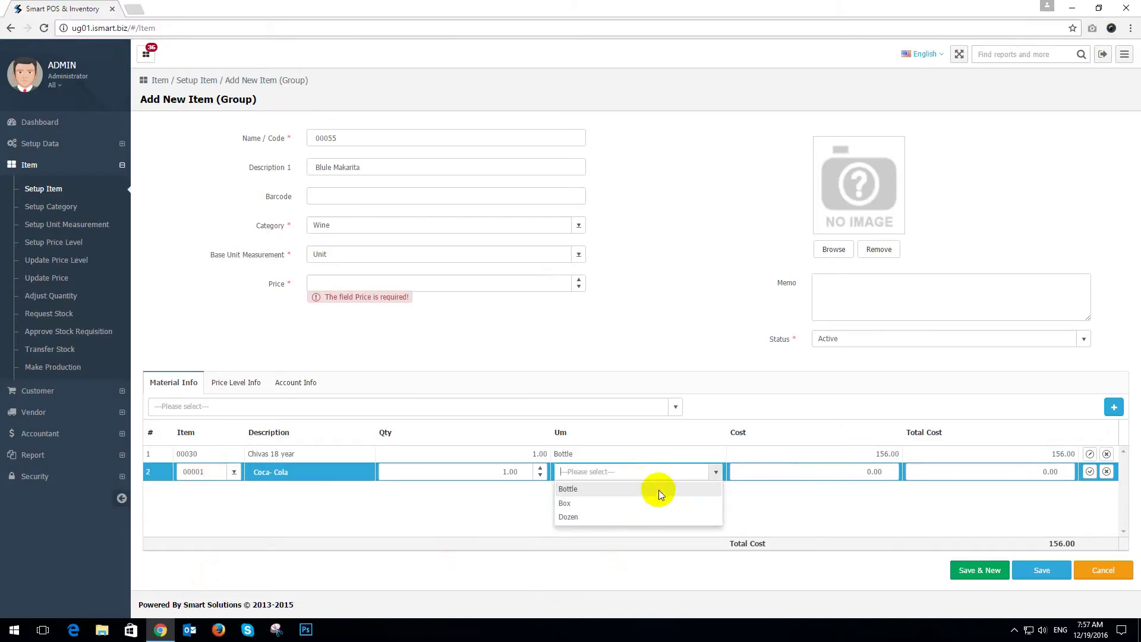
left_click(658, 489)
left_click(861, 473)
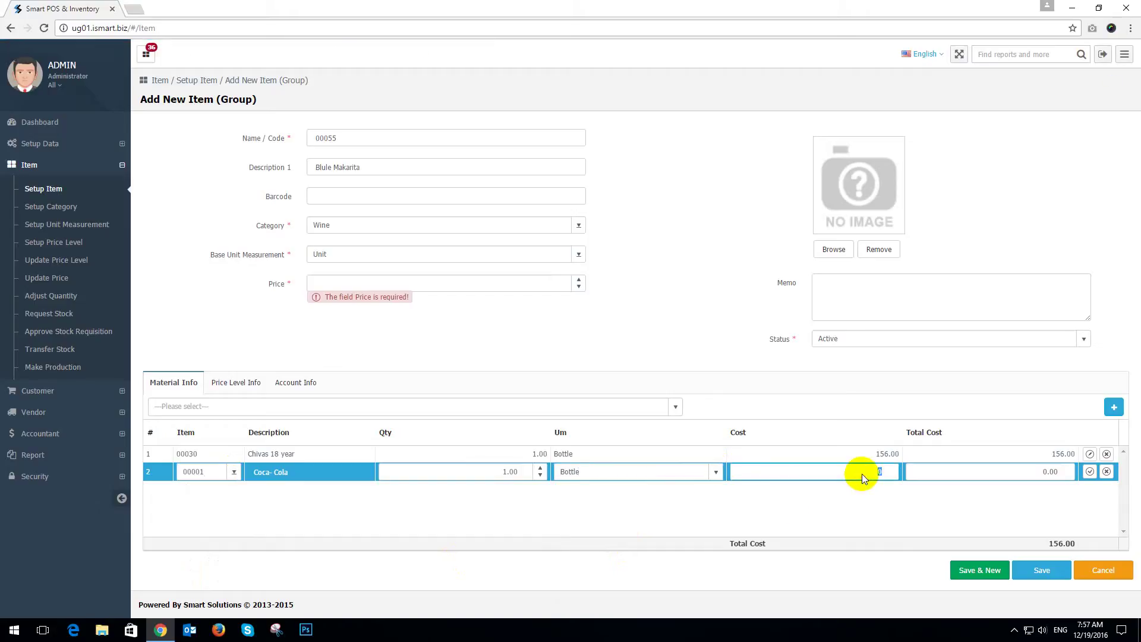
left_click(943, 523)
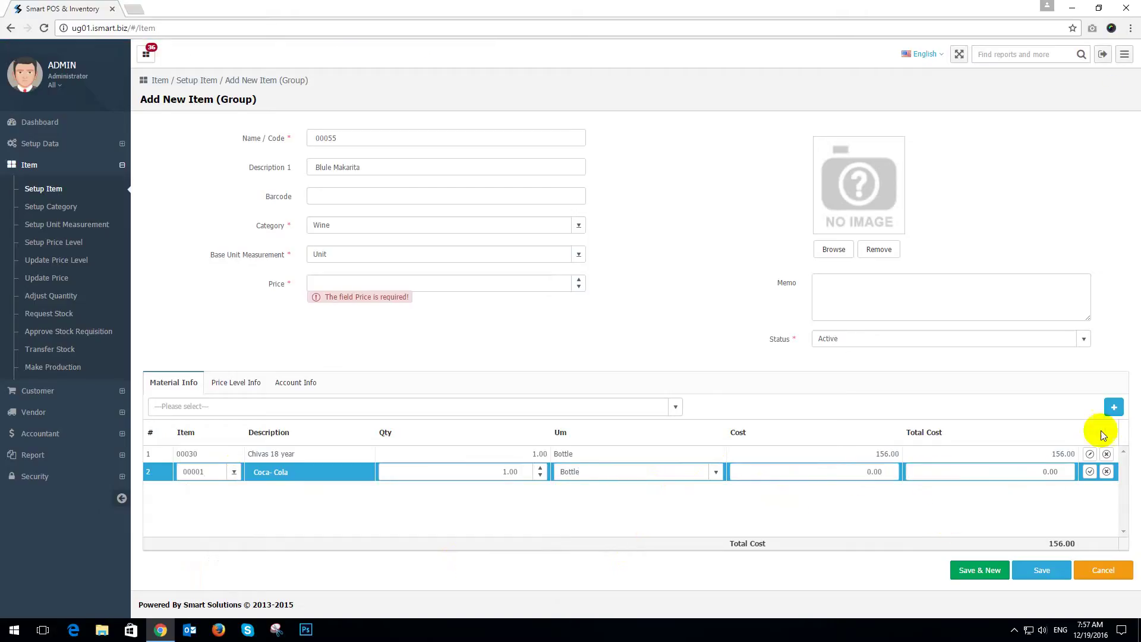
left_click(1089, 471)
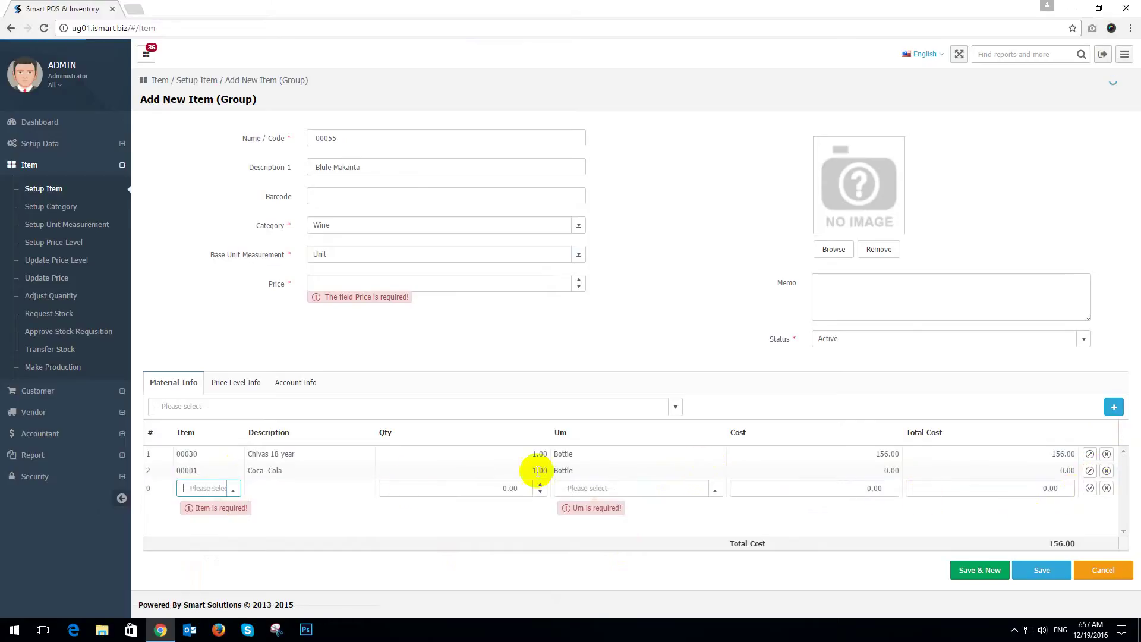
Step: Replace the second material row's item with 00002, Pepsi, set its unit to Bottle, and confirm the row
left_click(226, 471)
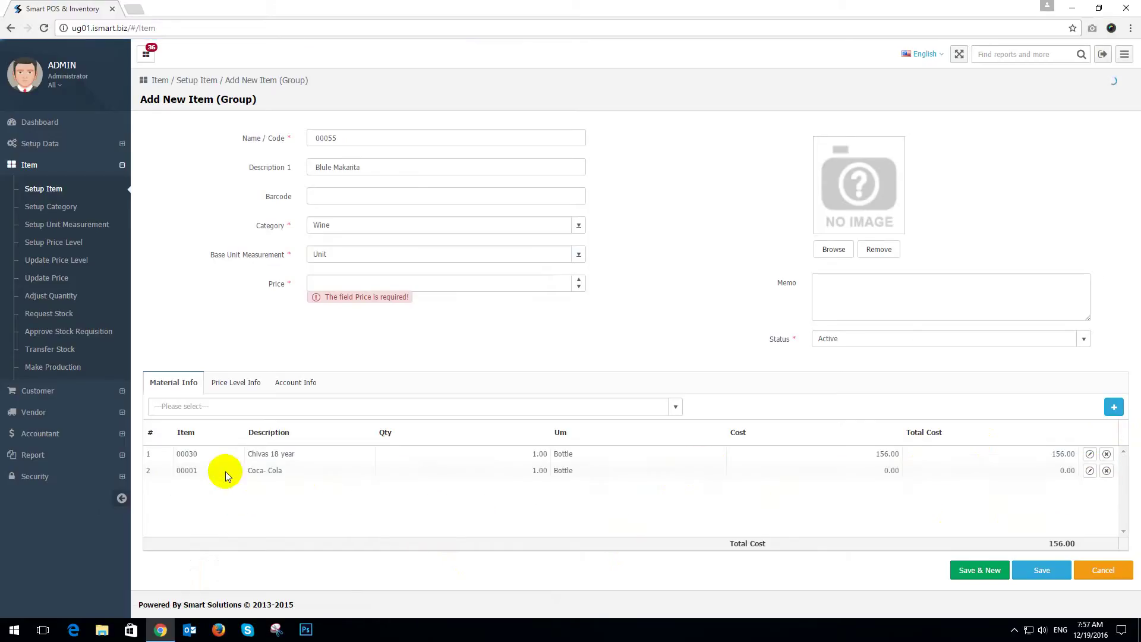
left_click(226, 472)
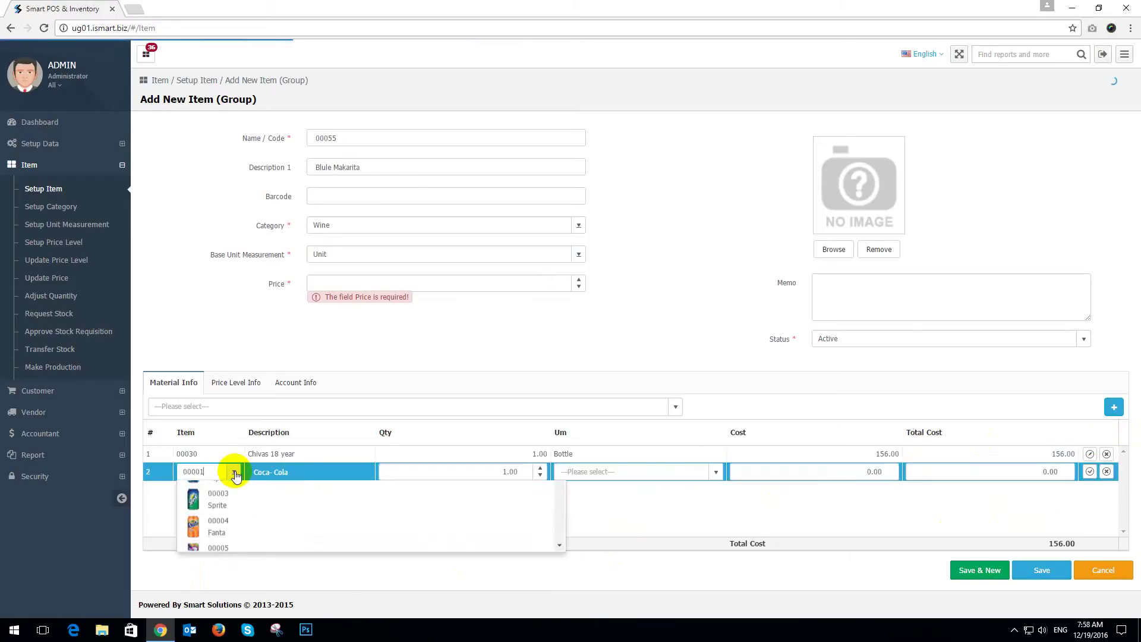
left_click(226, 519)
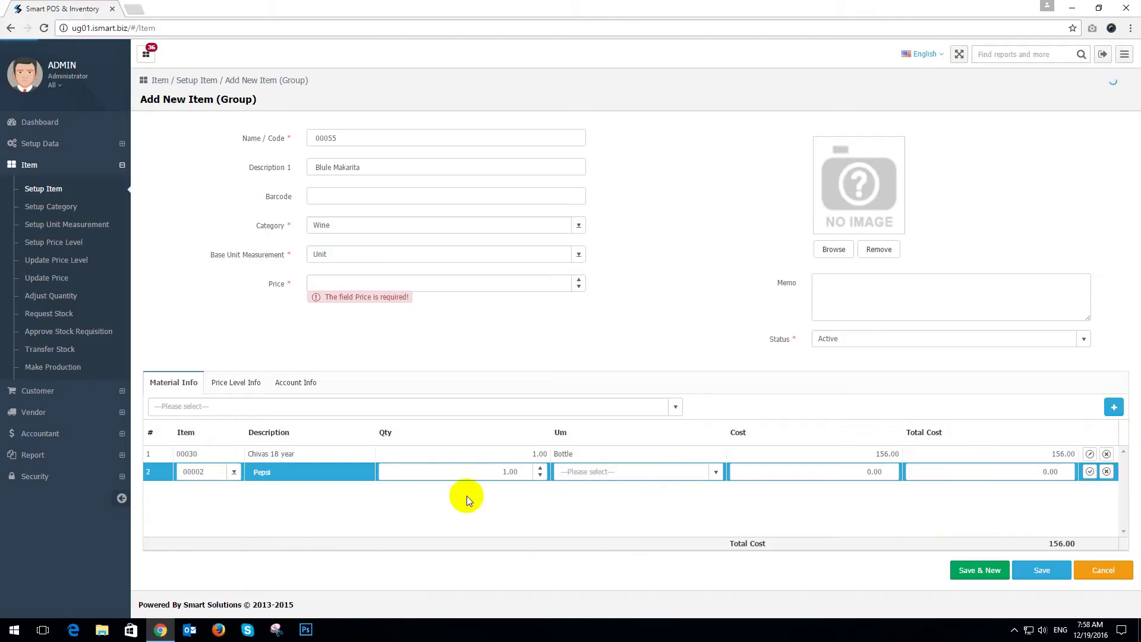
left_click(715, 473)
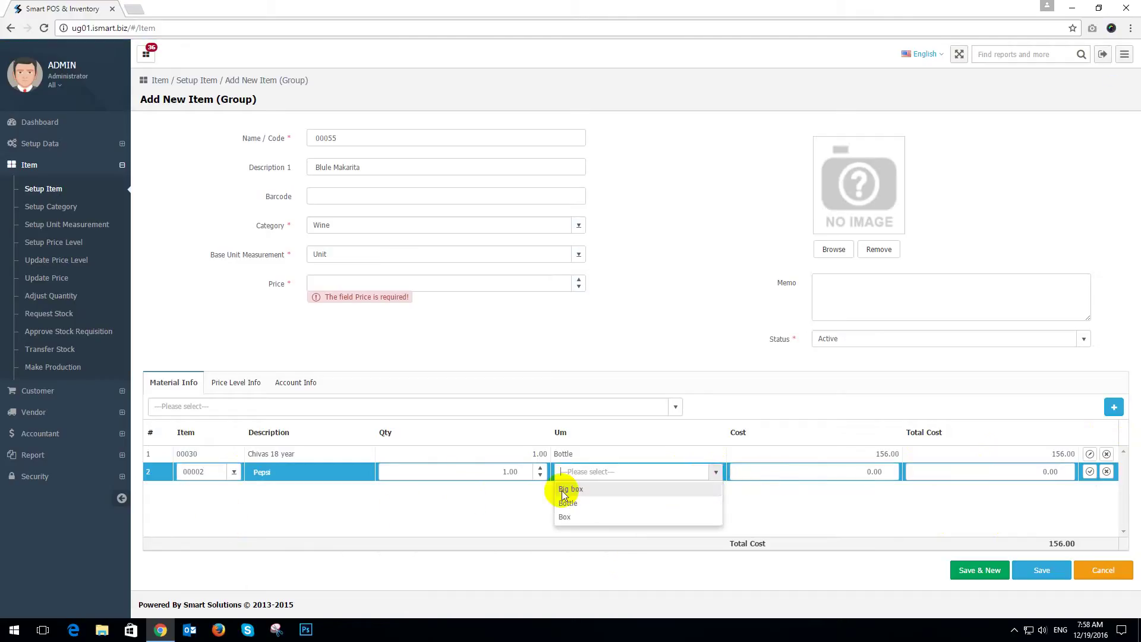
left_click(567, 511)
left_click(635, 511)
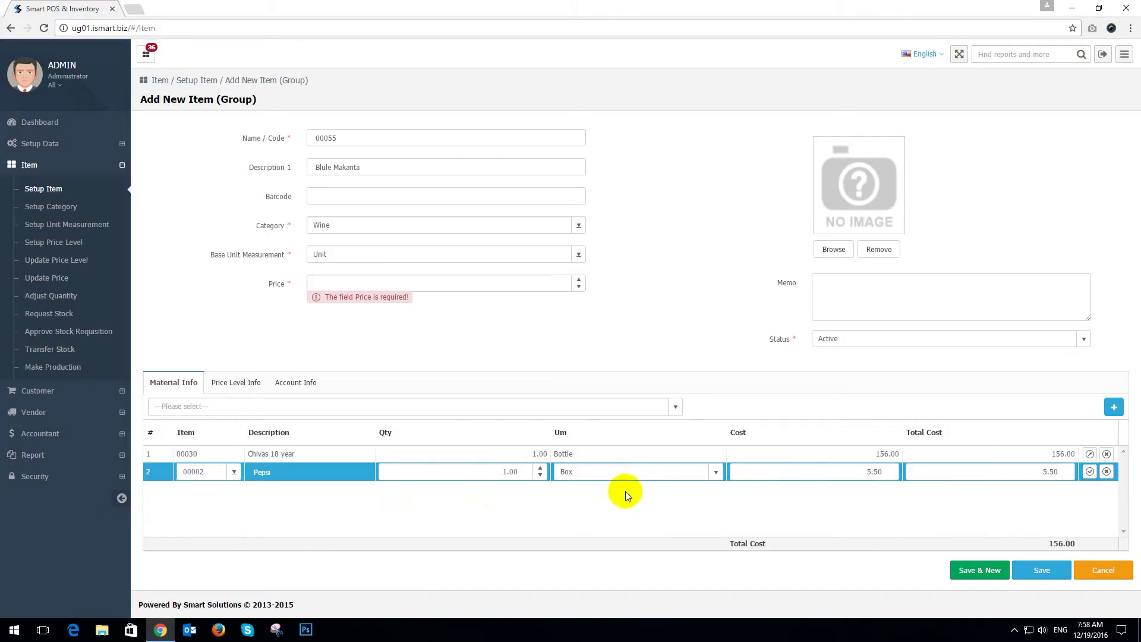
left_click(716, 466)
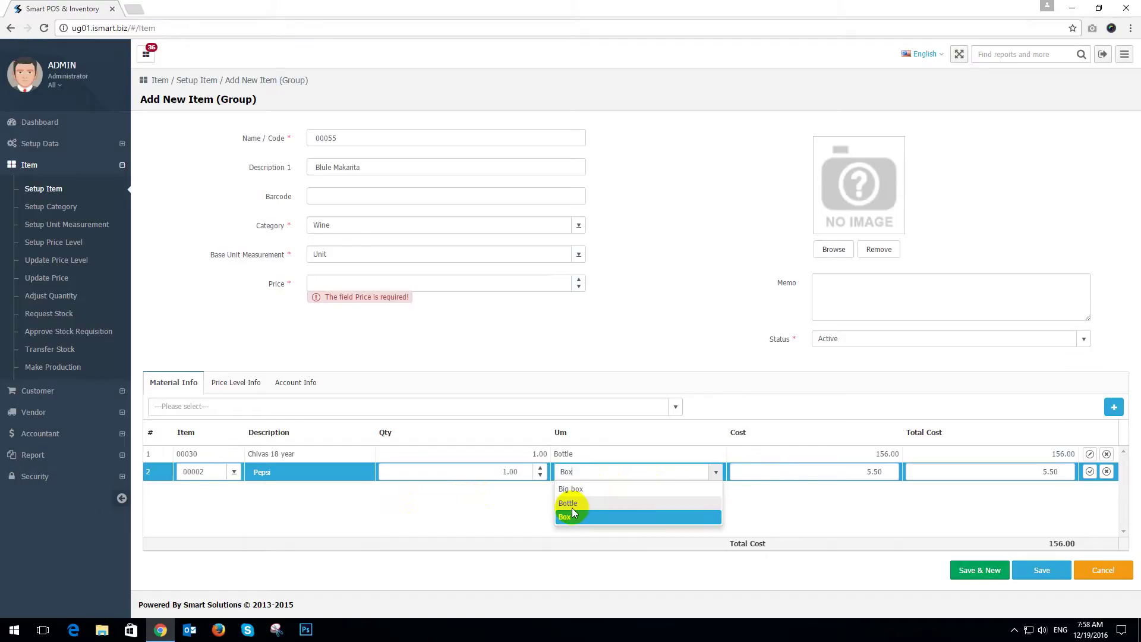
left_click(572, 506)
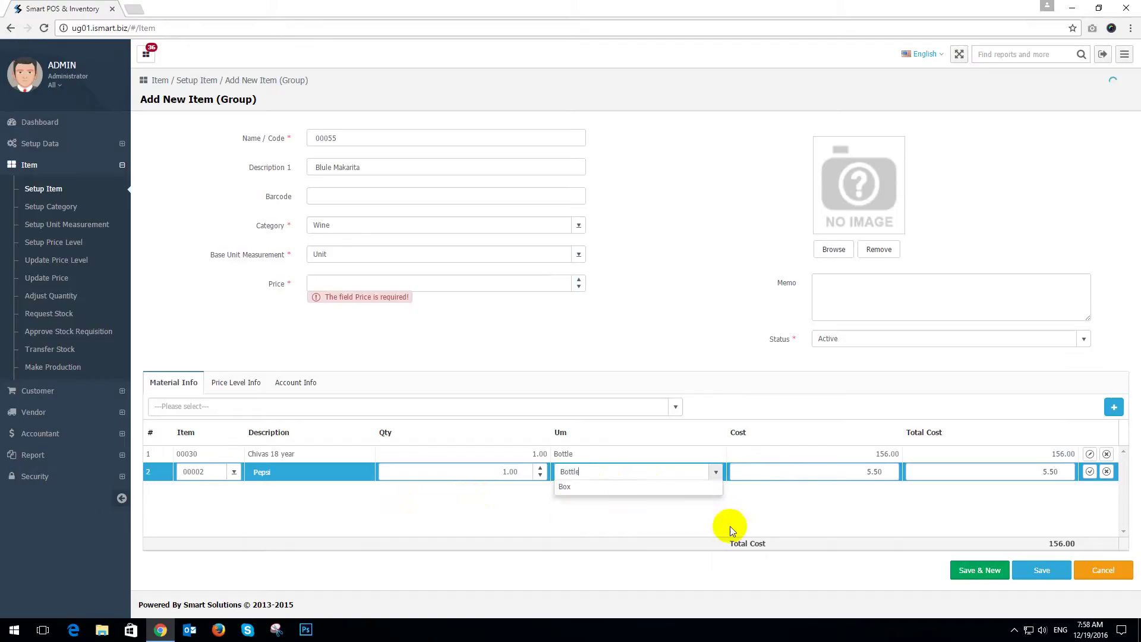
left_click(1089, 471)
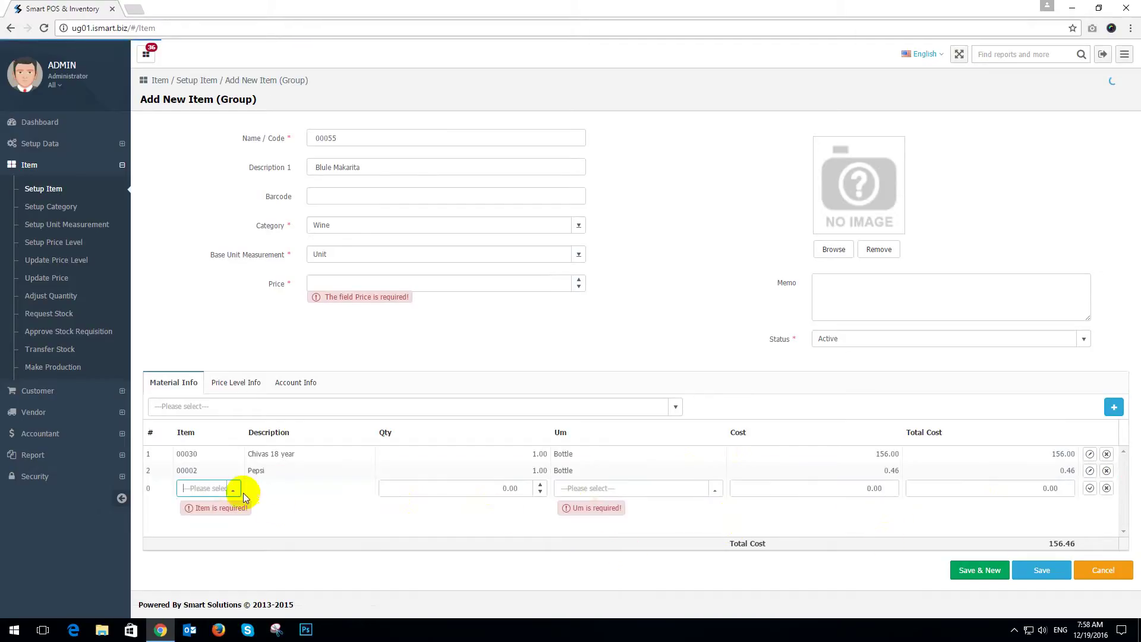
Step: Choose item 00035, Spy, for the third row of the group's material list
left_click(234, 488)
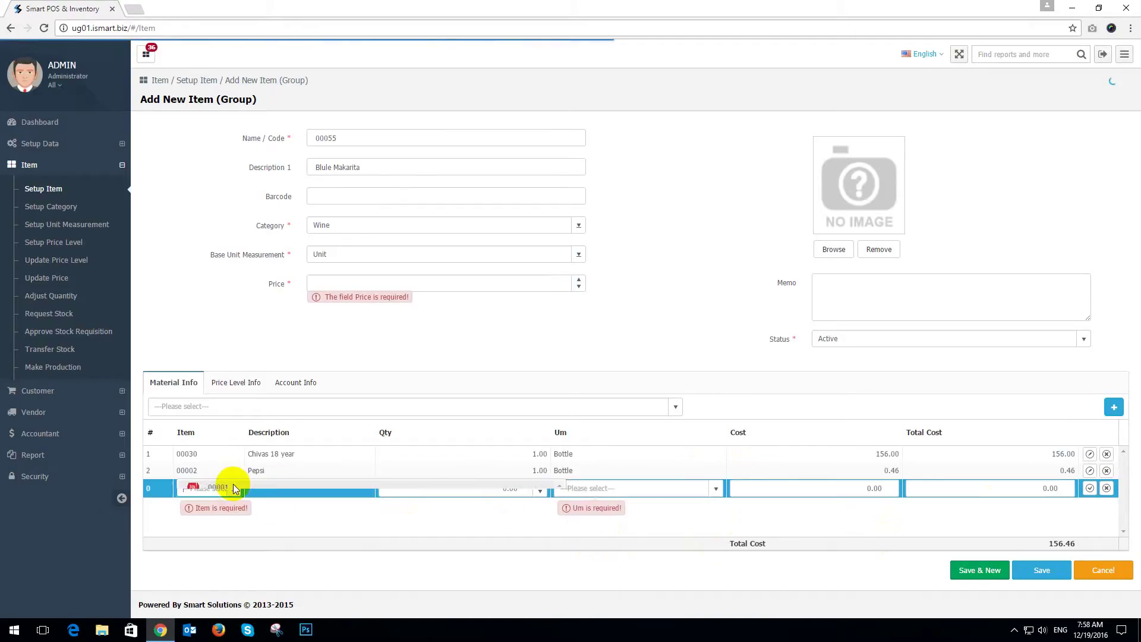
scroll(298, 405, "down", 3)
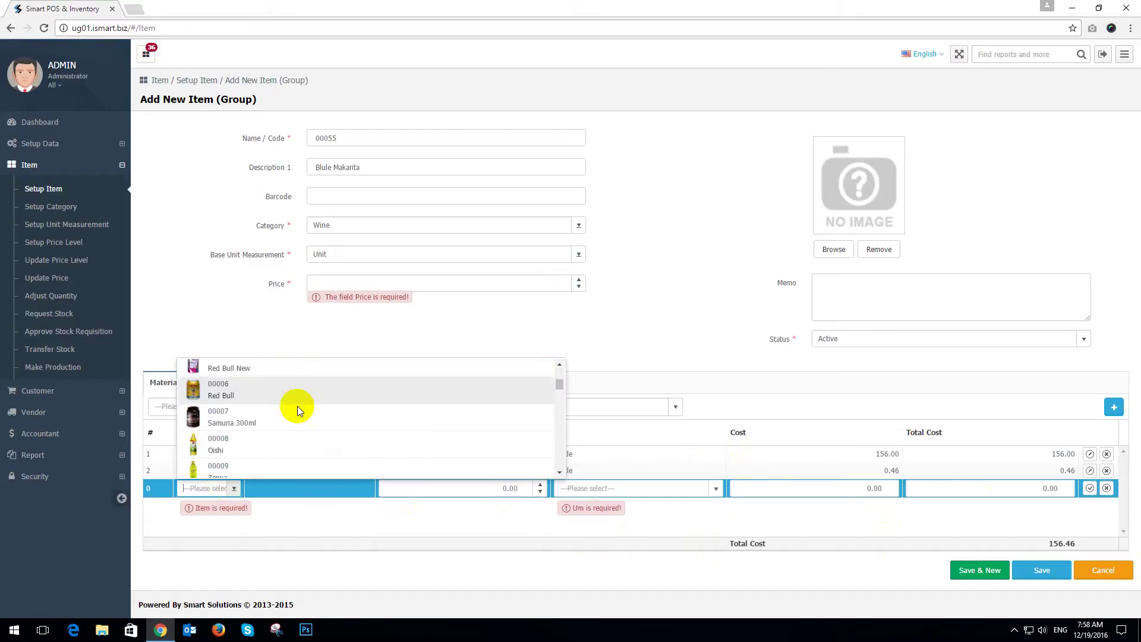
scroll(305, 395, "down", 1)
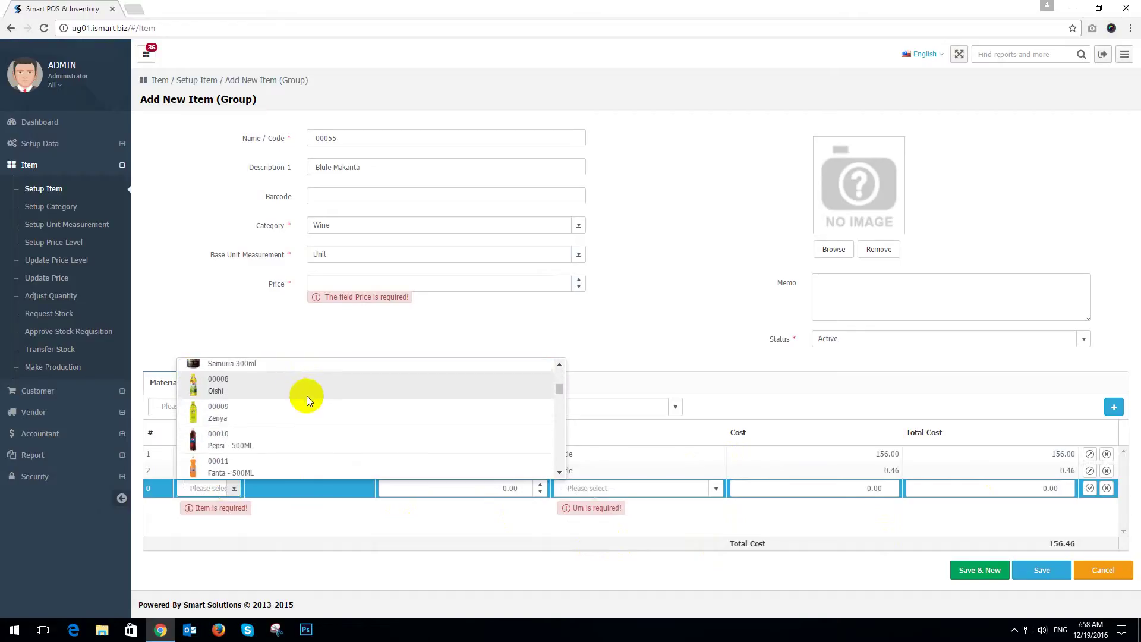
scroll(306, 396, "down", 4)
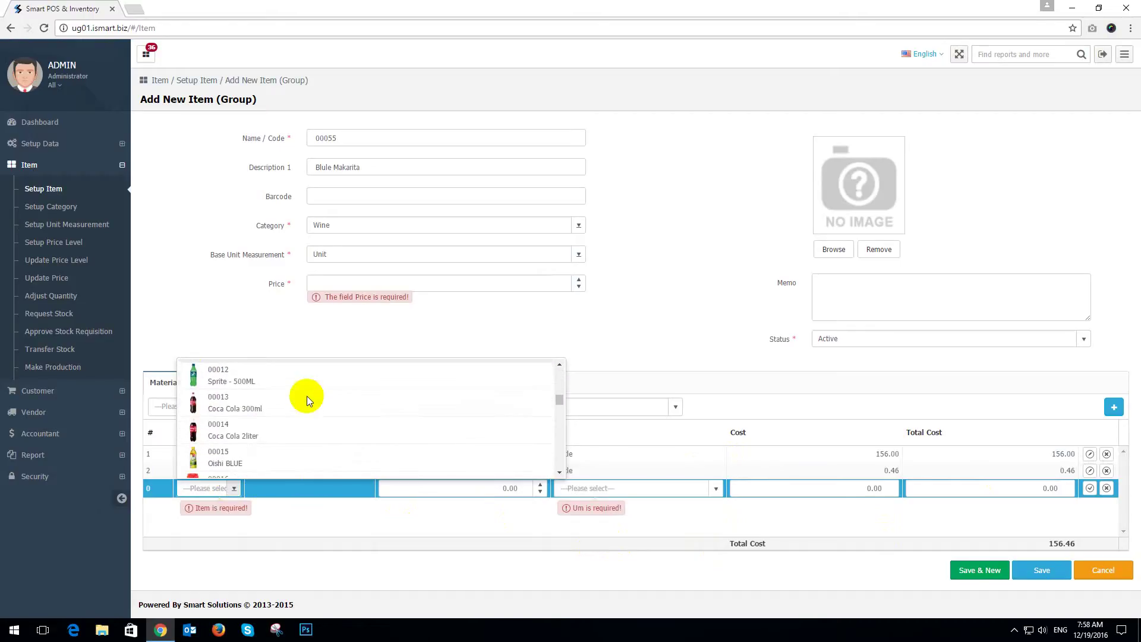
scroll(307, 396, "down", 6)
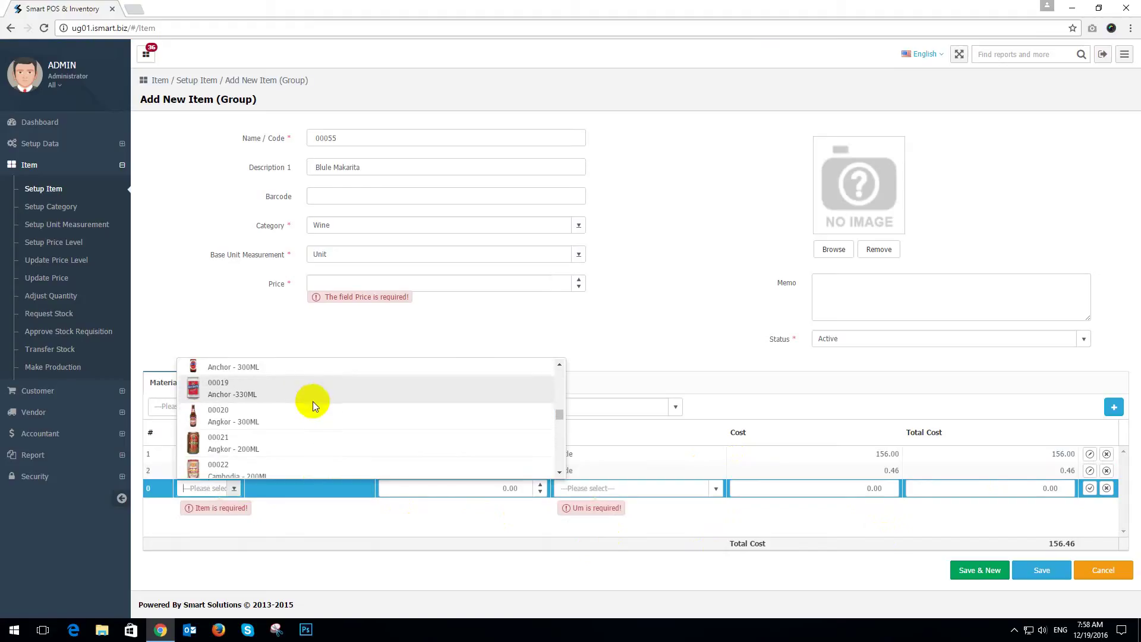
scroll(308, 420, "down", 10)
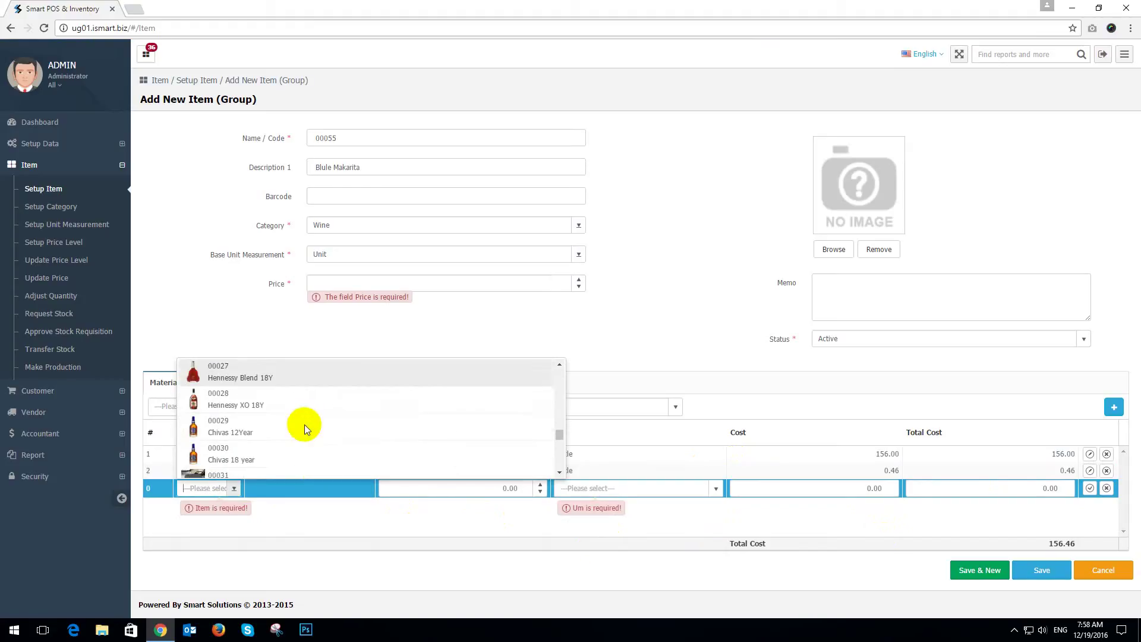
scroll(303, 416, "down", 2)
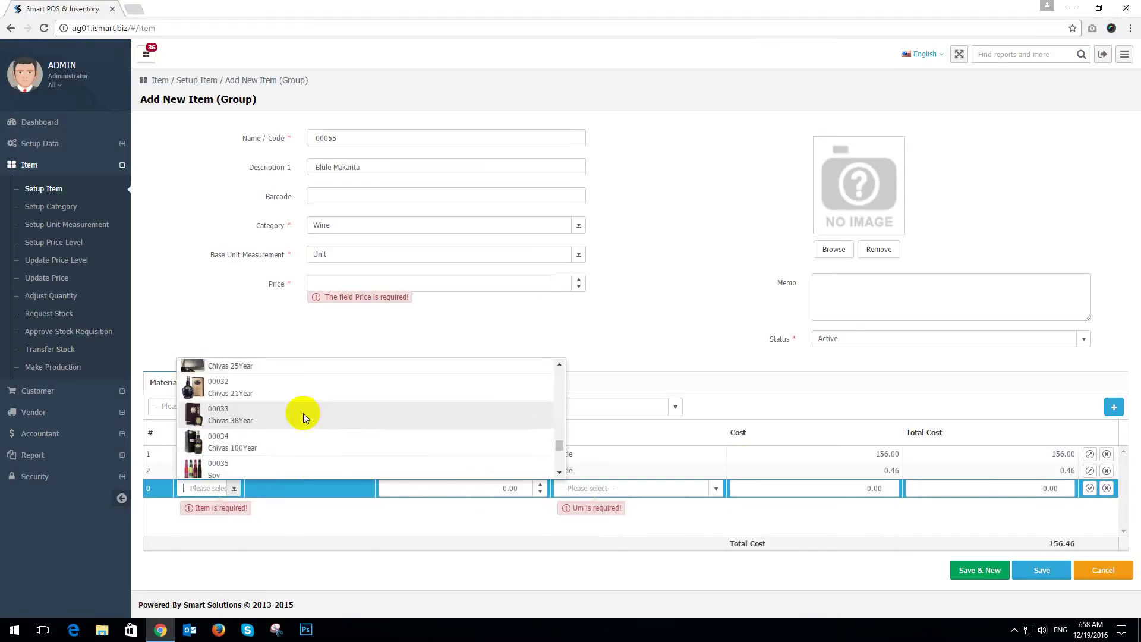
scroll(303, 412, "down", 2)
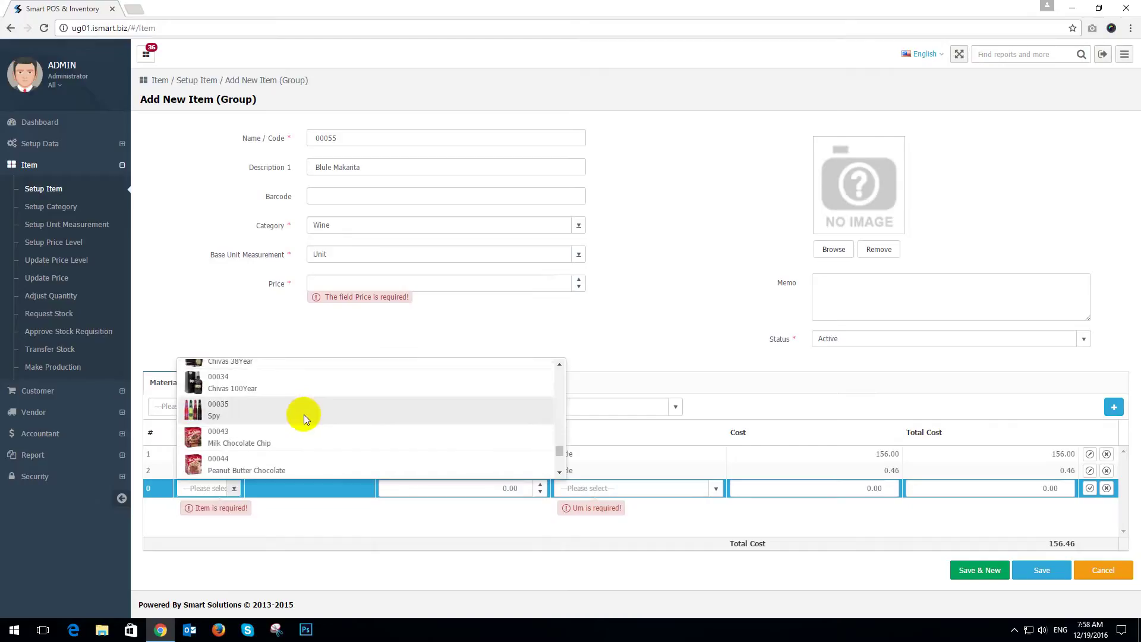
left_click(212, 407)
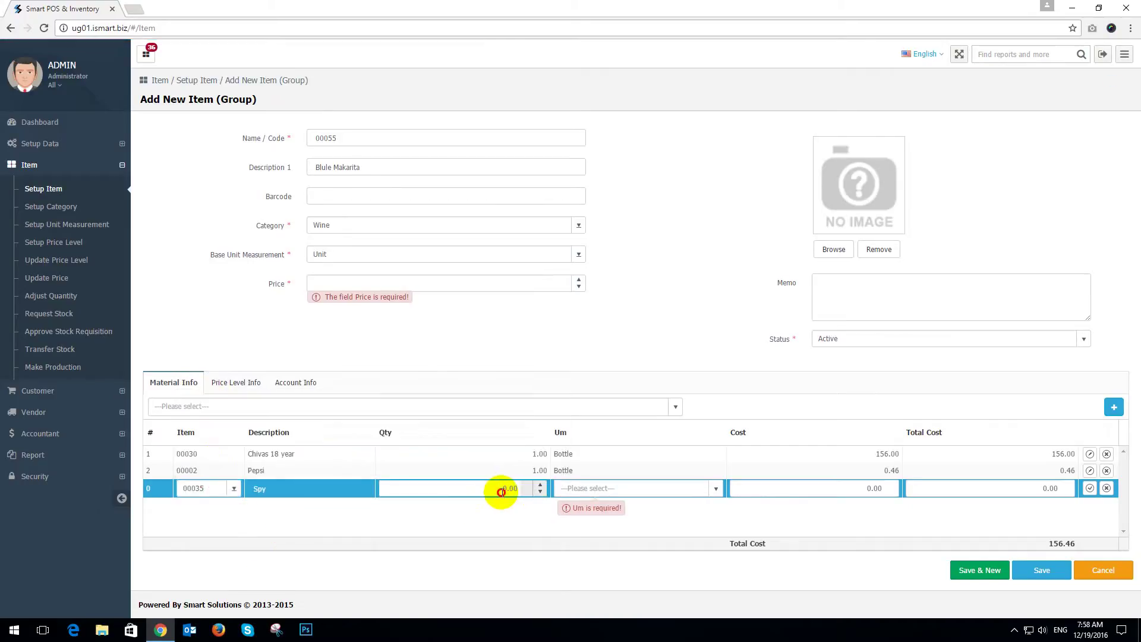
Step: Set the Spy material row to quantity 1 and unit Bottle, and confirm the row
left_click(512, 491)
left_click(703, 511)
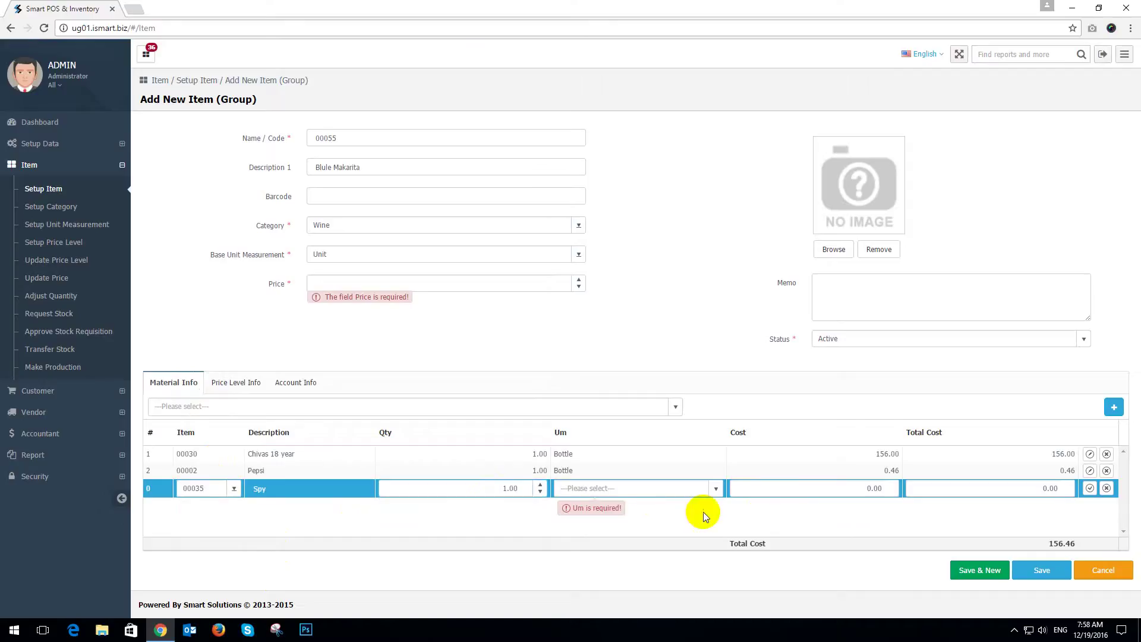
left_click(718, 489)
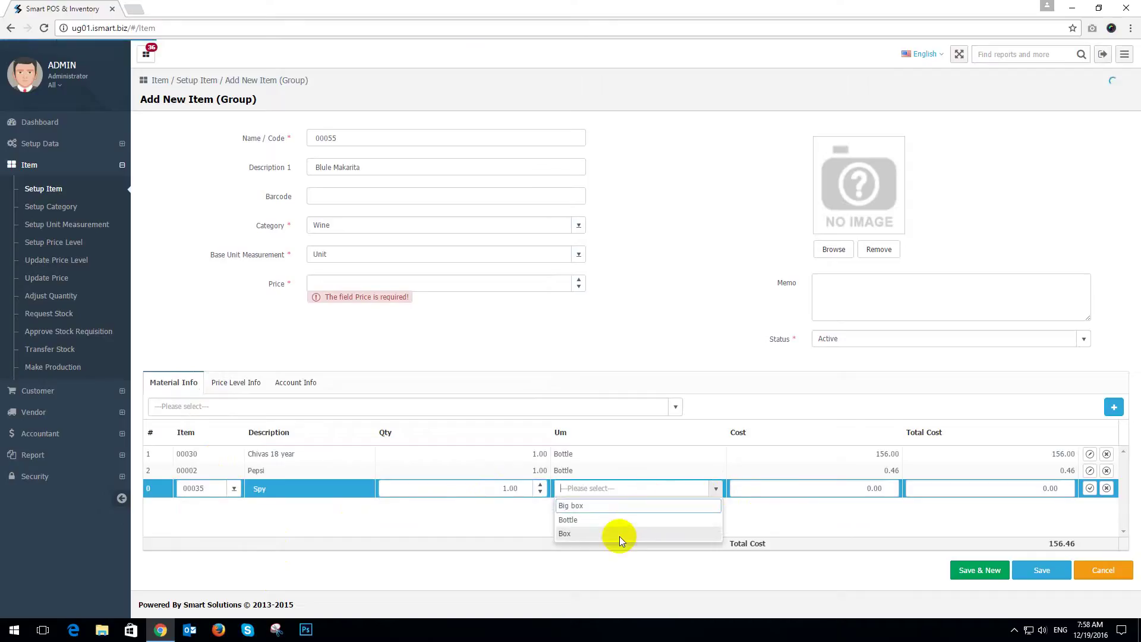
left_click(619, 521)
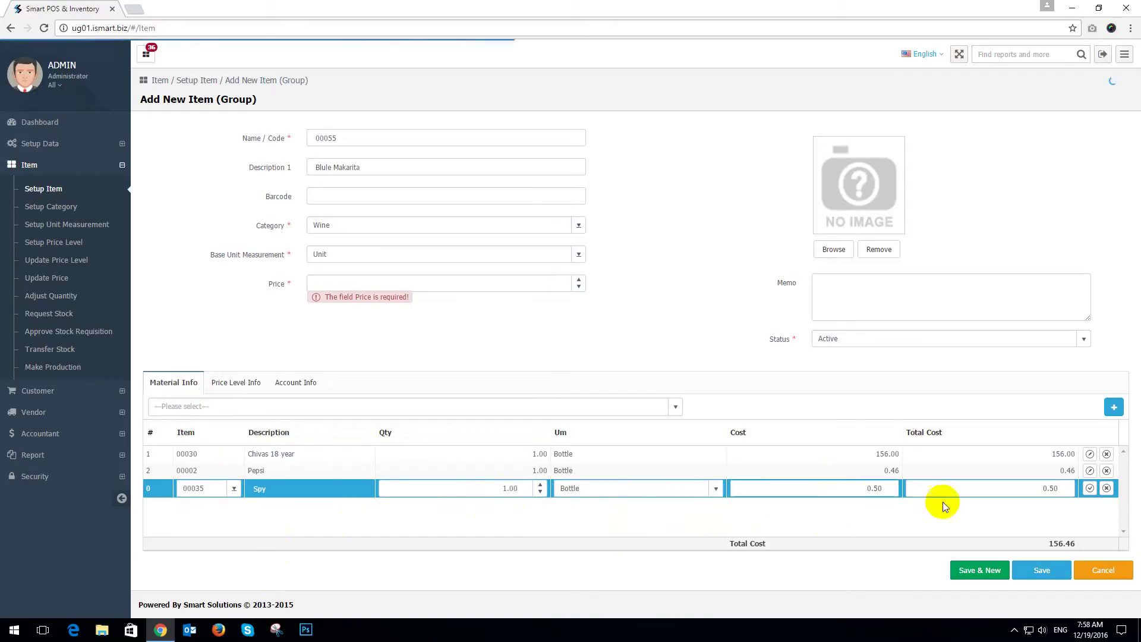
left_click(1090, 487)
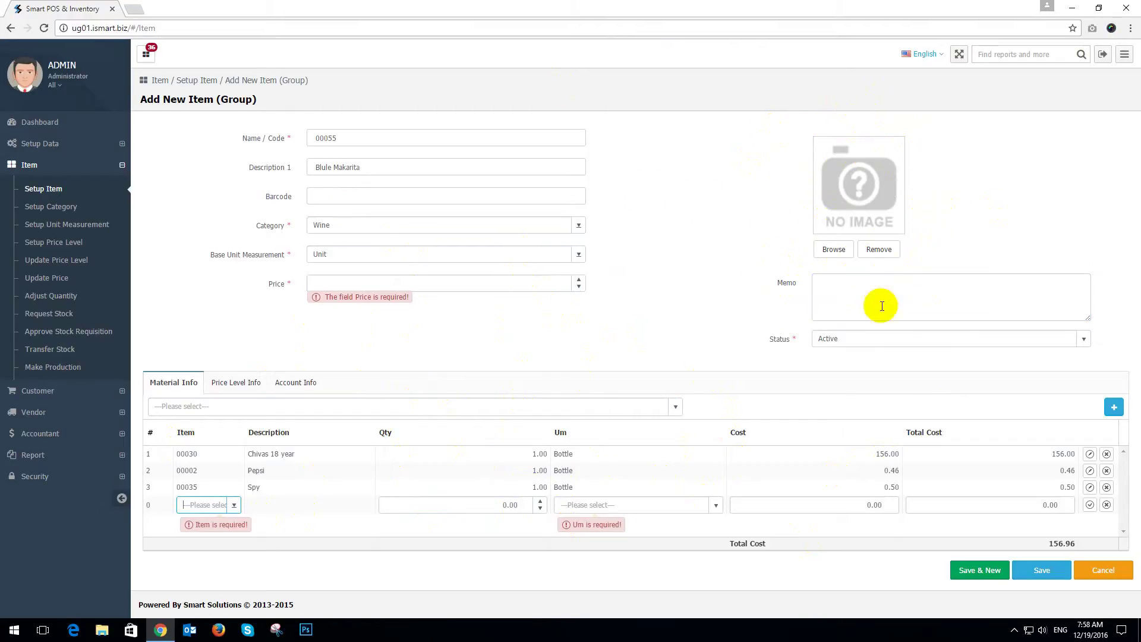
Step: Set the group item's price to 1600 and save the item
left_click(1040, 568)
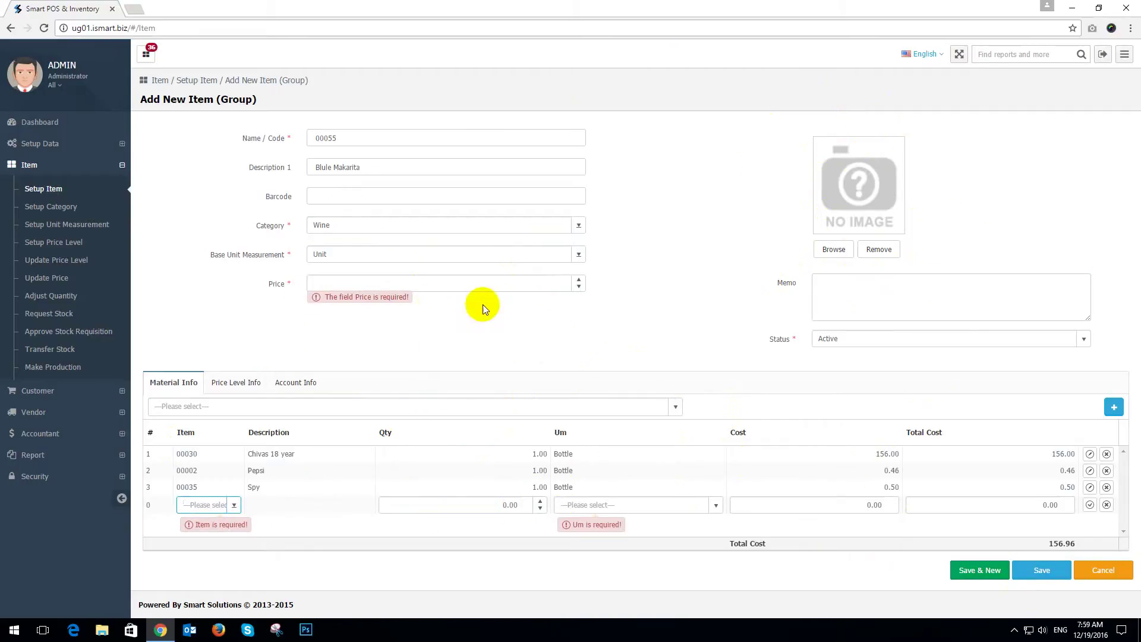
left_click(507, 281)
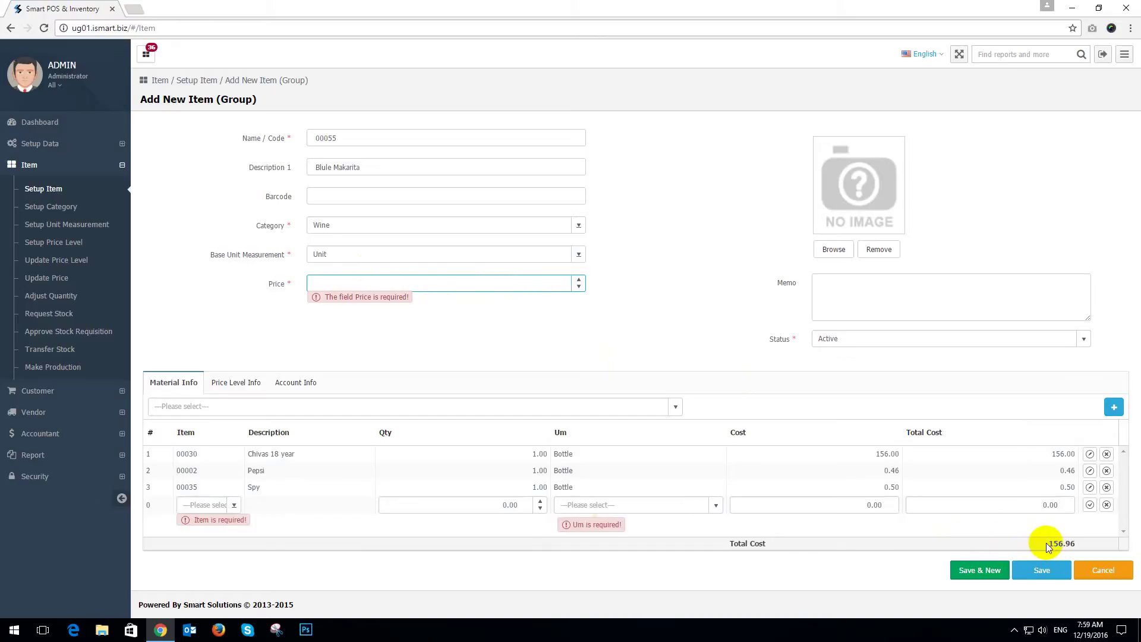
left_click_drag(1048, 544, 1076, 543)
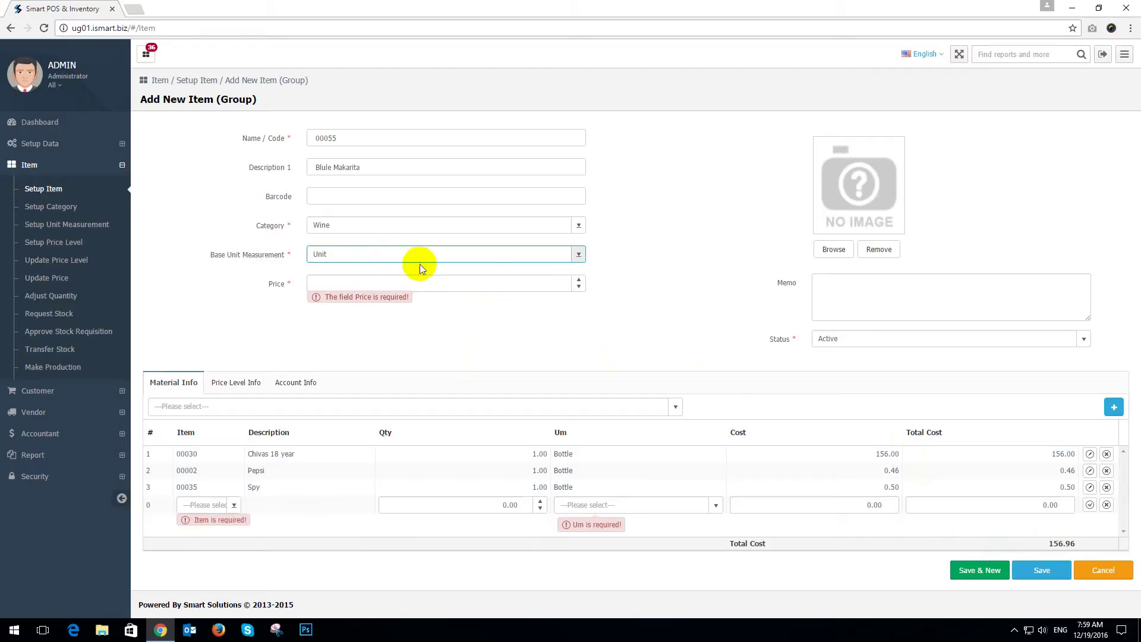
left_click(441, 284)
type("1")
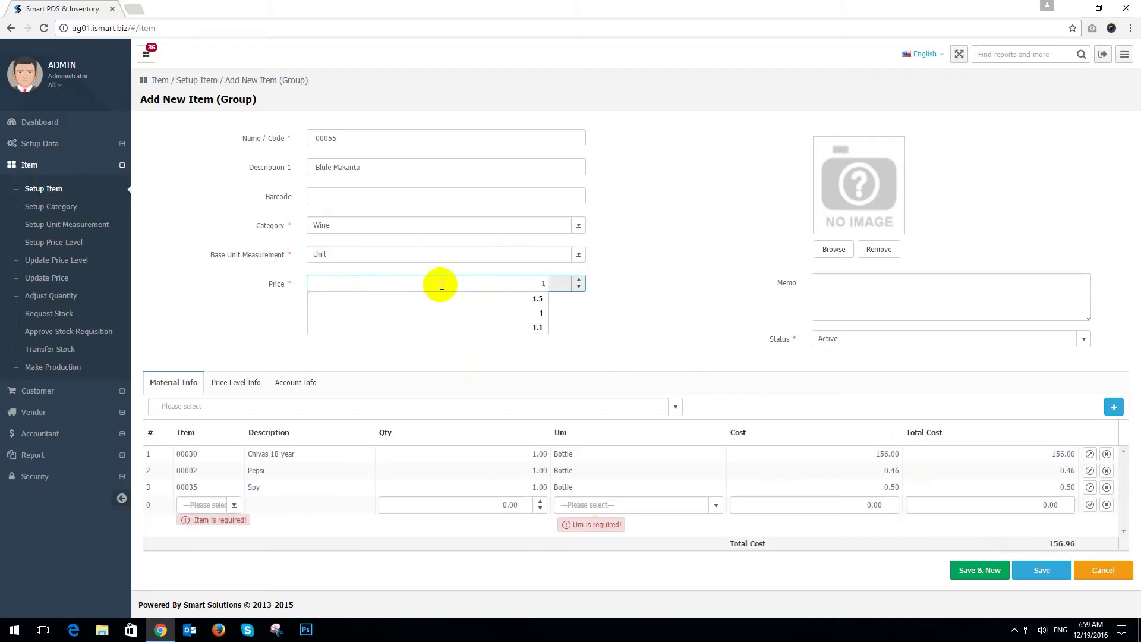
type("60")
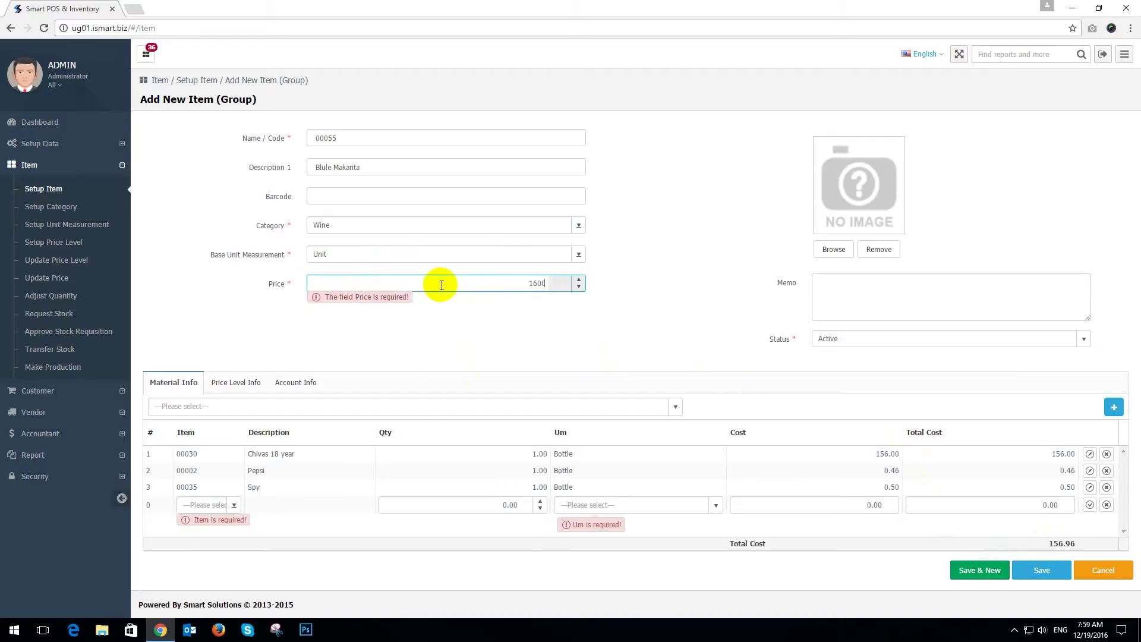
left_click(648, 248)
left_click(1039, 574)
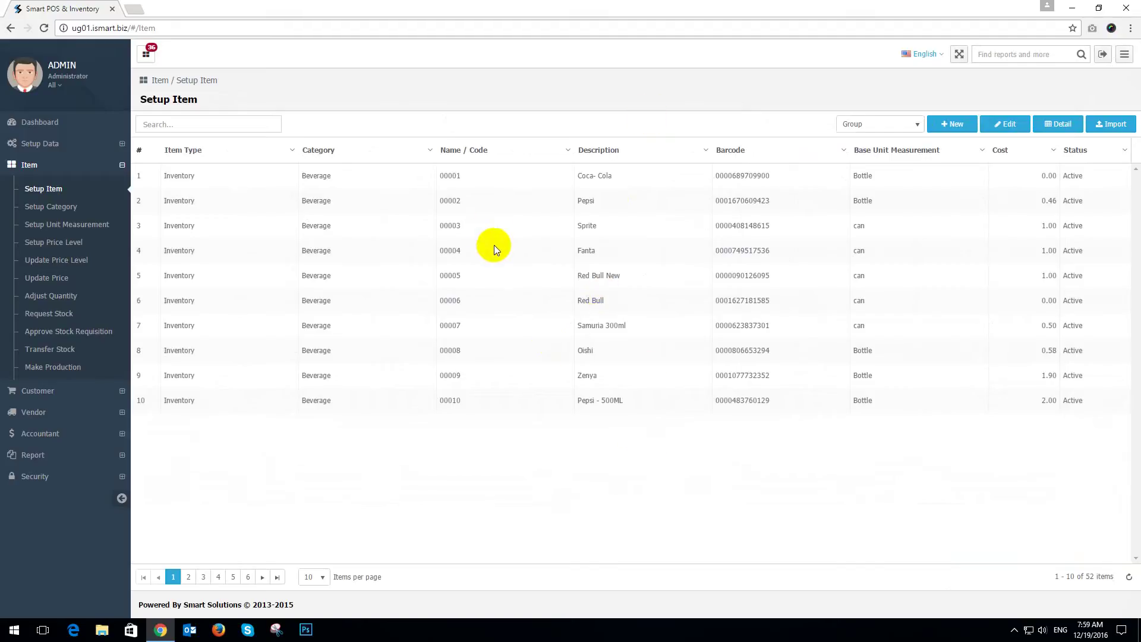
left_click(508, 183)
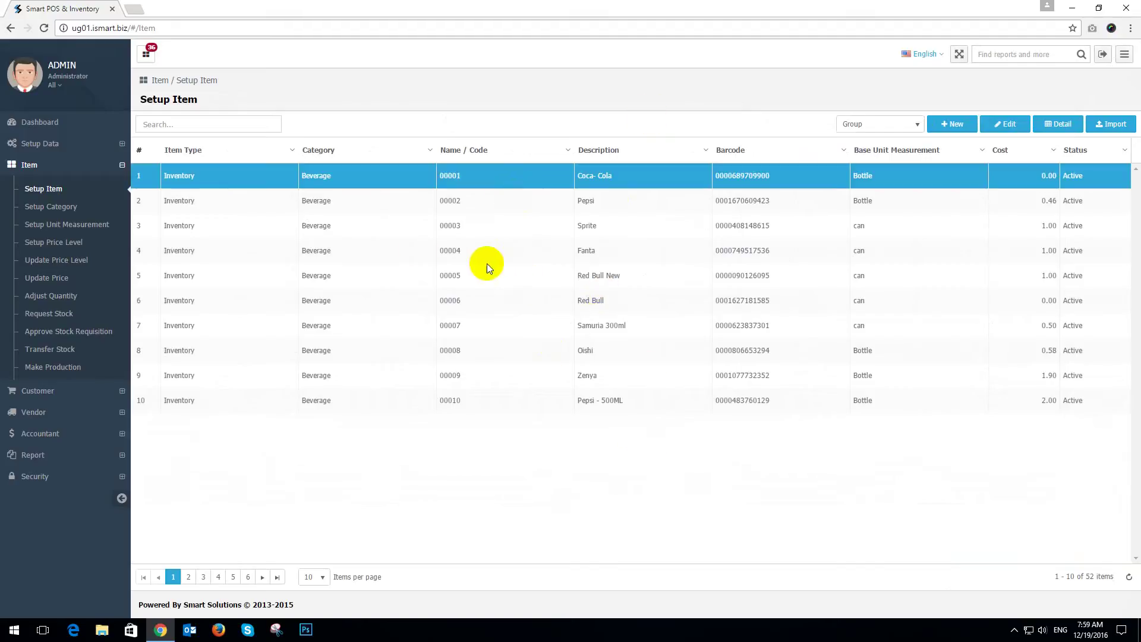
left_click(429, 207)
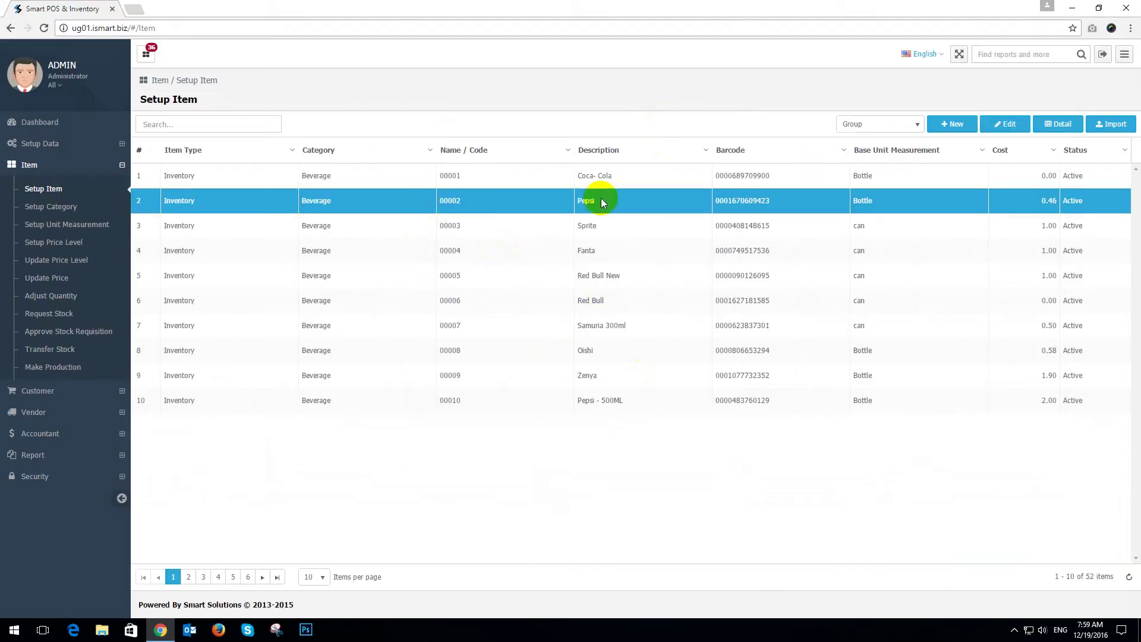
left_click(914, 125)
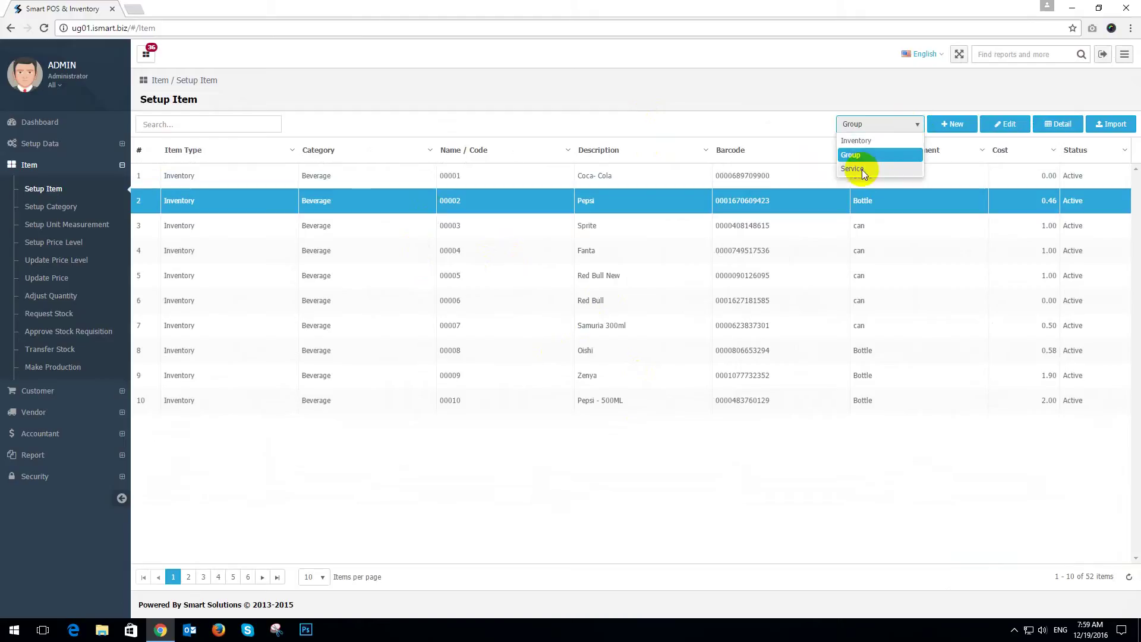
left_click(486, 434)
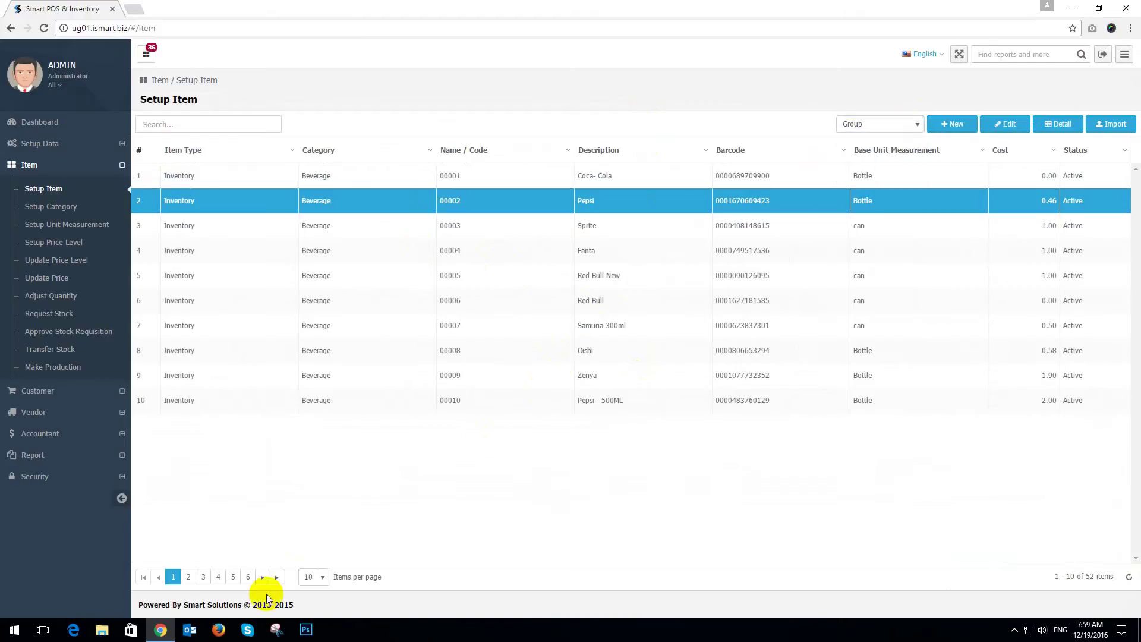
Step: Show 200 items per page and look for the new group item at the end of the item list
left_click(315, 577)
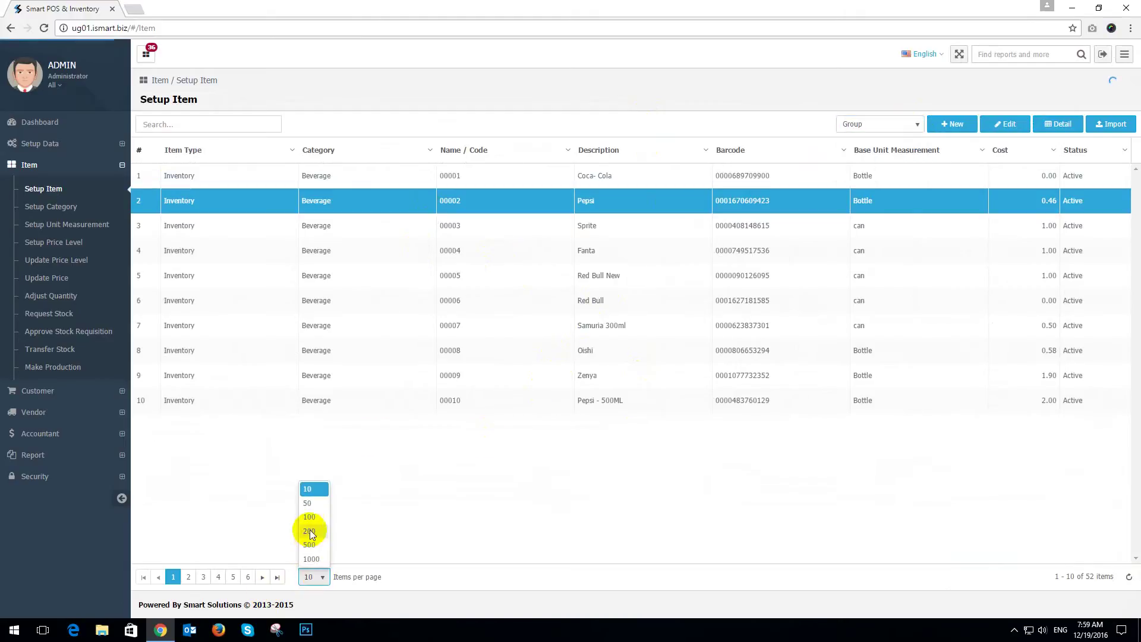
left_click(309, 531)
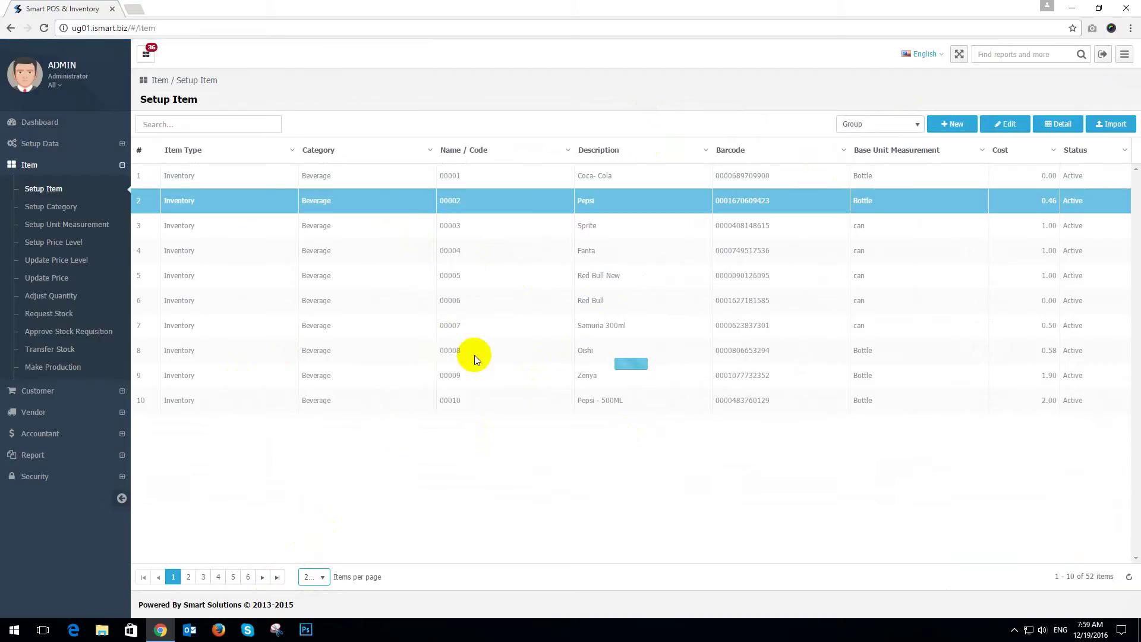
scroll(466, 361, "down", 10)
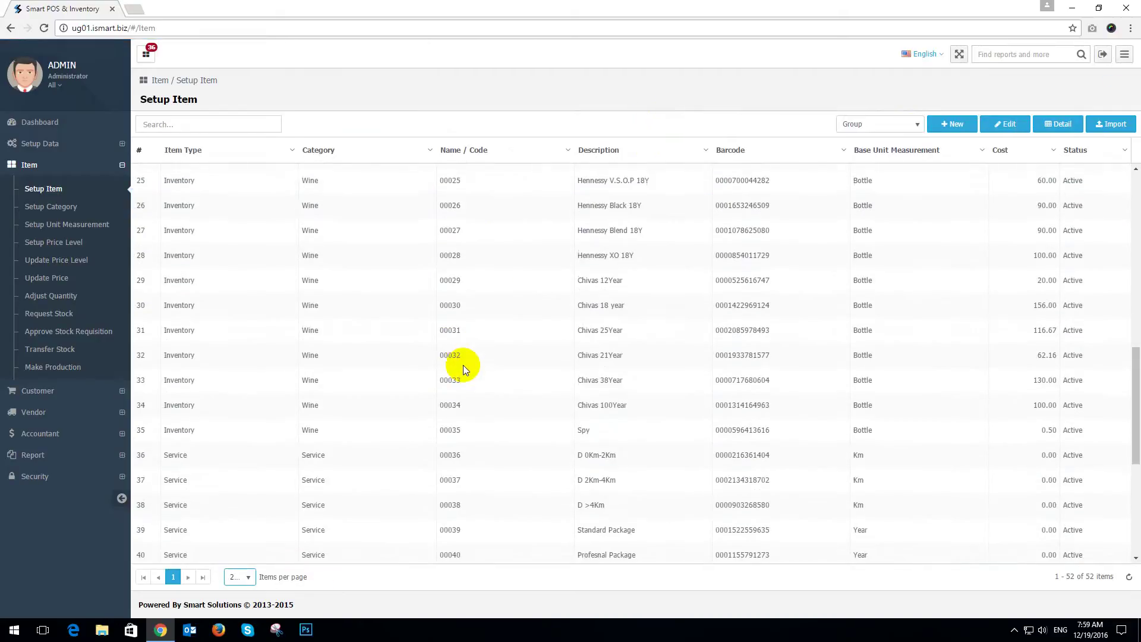
scroll(462, 365, "down", 5)
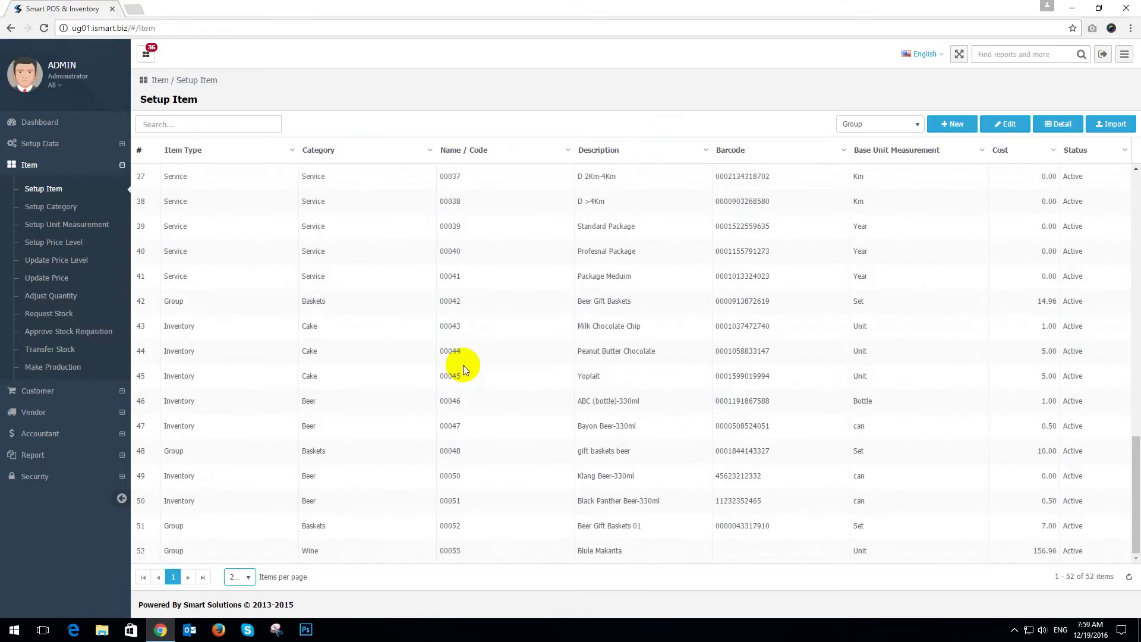
Step: Find the service items in the item list and open item 00036, D 0Km-2Km, for editing
scroll(463, 365, "up", 2)
left_click(322, 291)
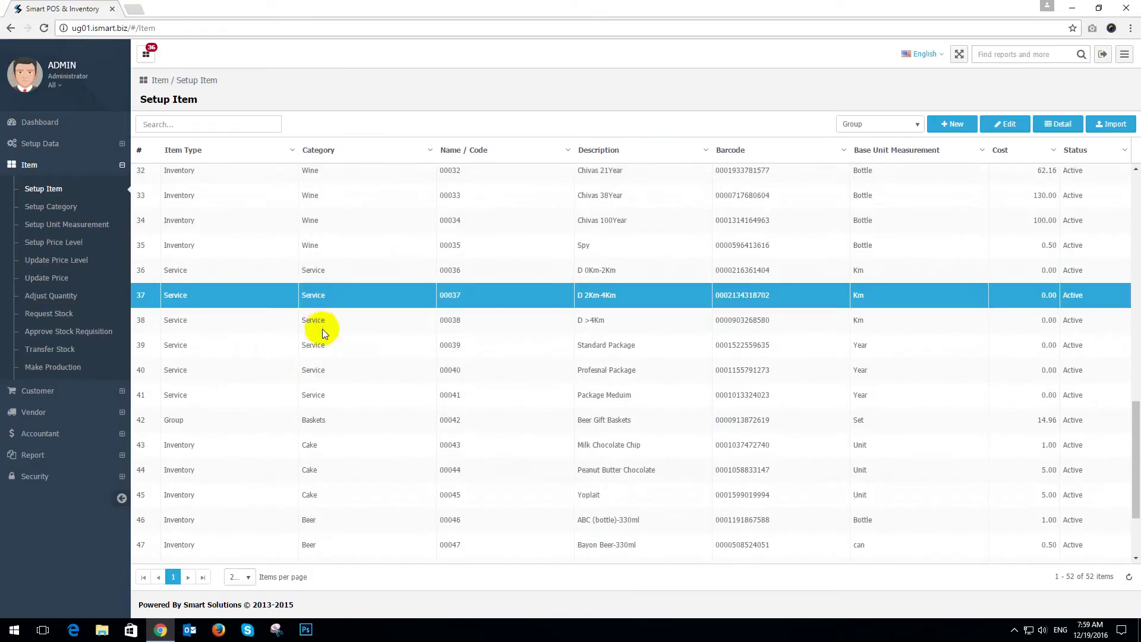
left_click(315, 272)
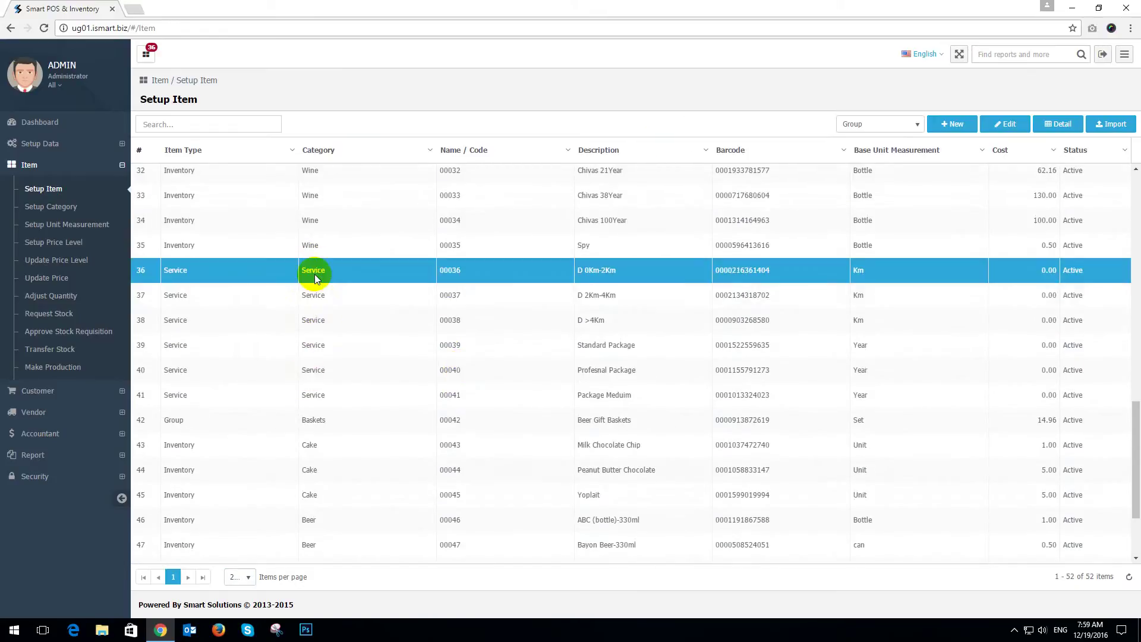
left_click(344, 356)
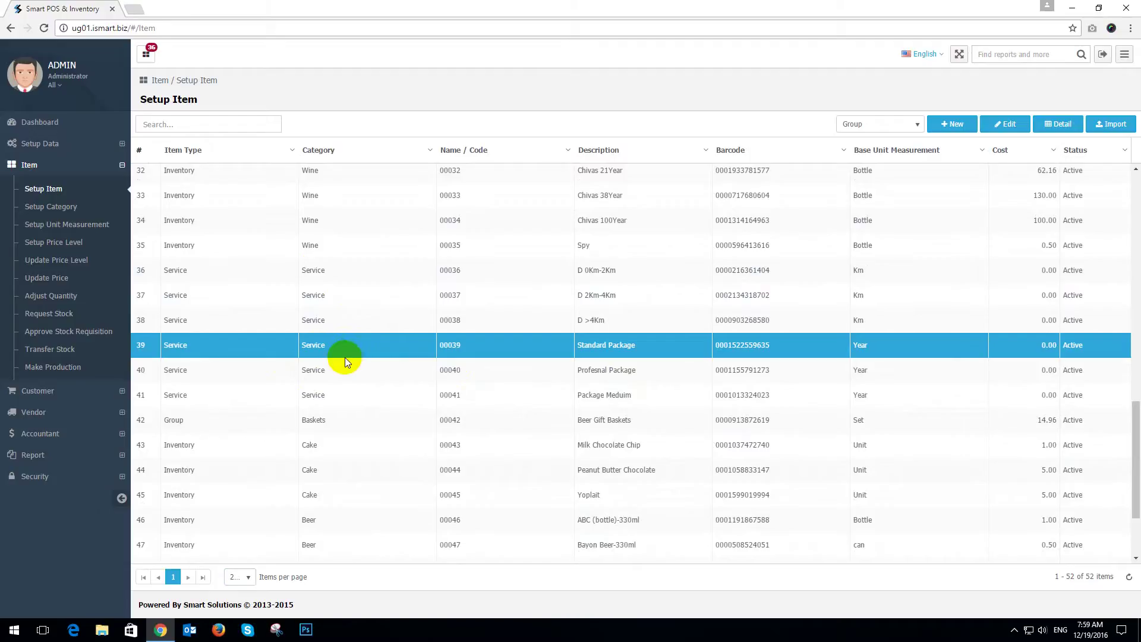
left_click(327, 286)
left_click(340, 274)
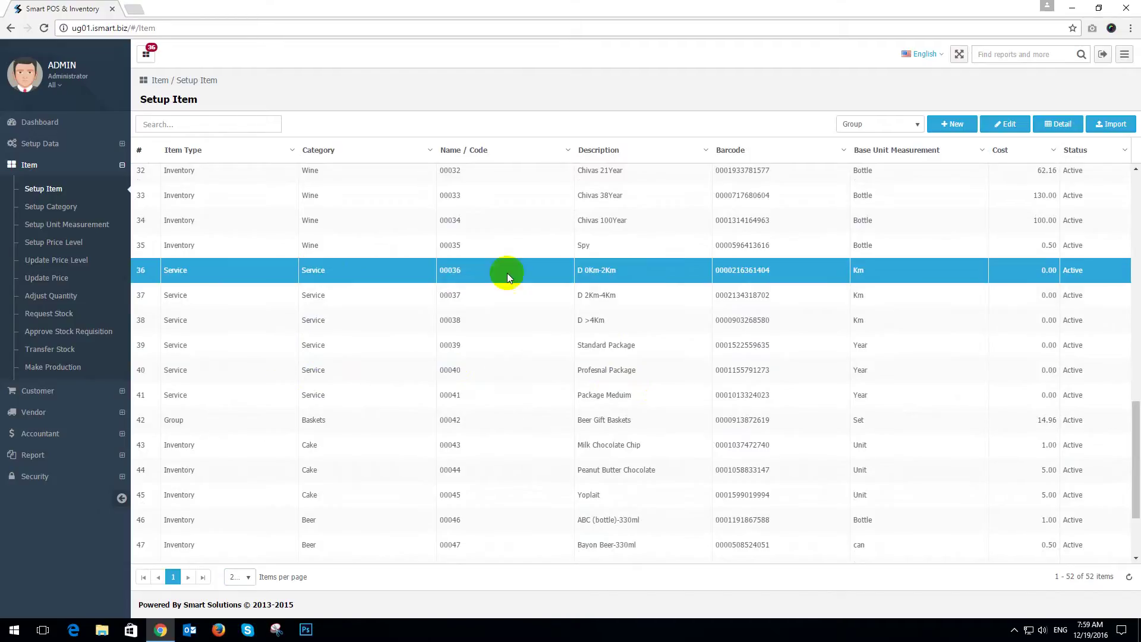
left_click(962, 126)
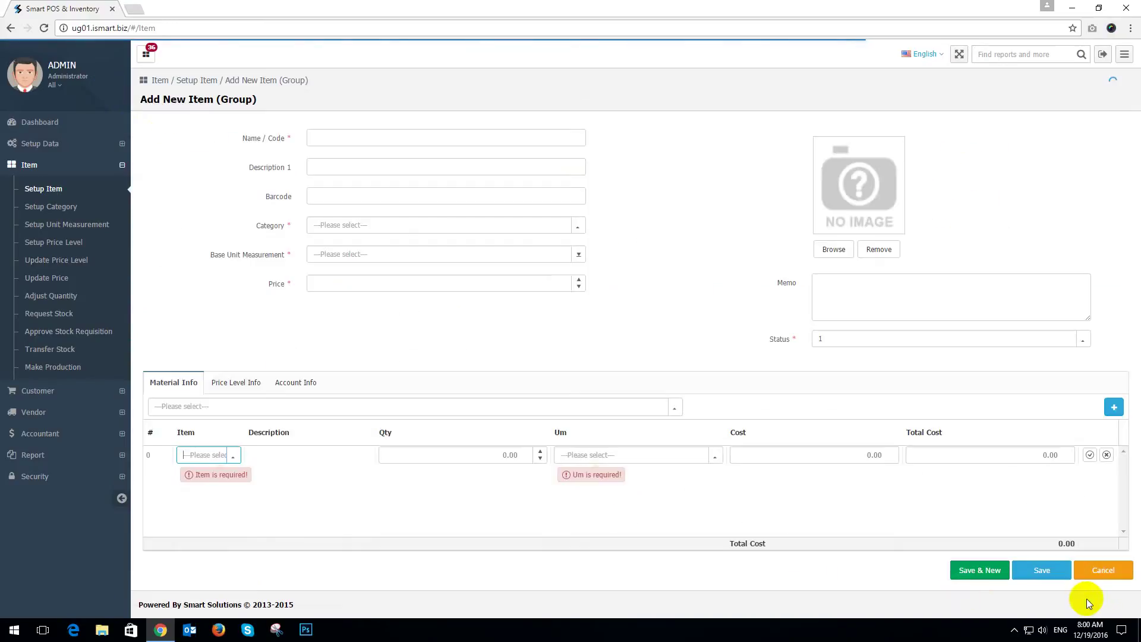
left_click(1106, 571)
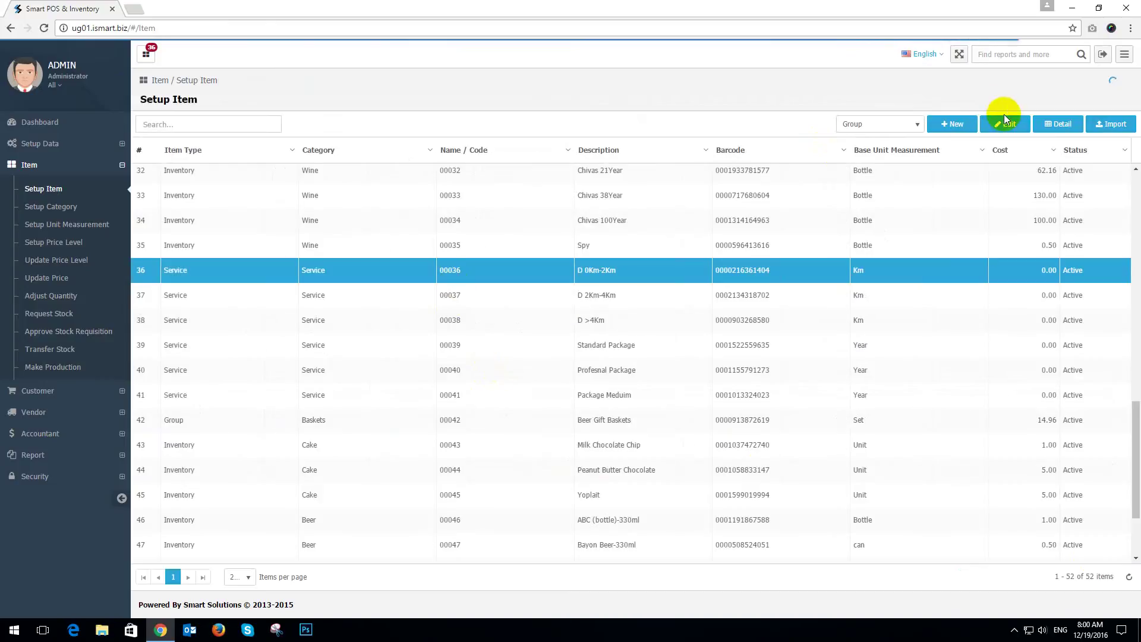
double_click(808, 319)
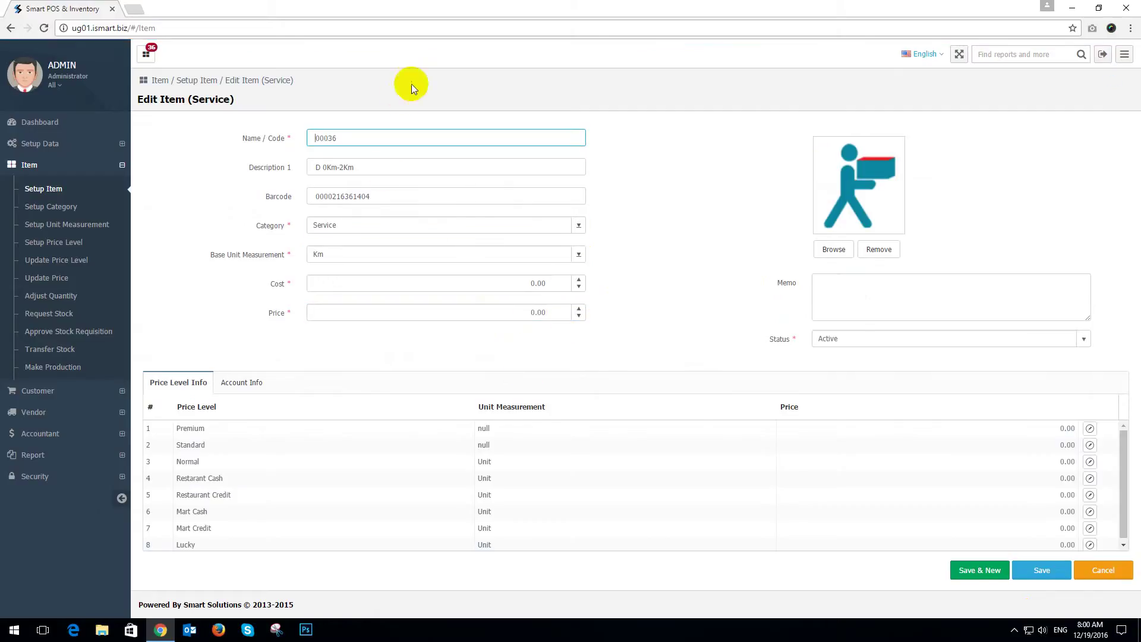
Step: Examine the name/code, description and barcode fields of service item 00036
left_click(379, 140)
left_click(432, 195)
left_click_drag(433, 195, 250, 187)
left_click(390, 167)
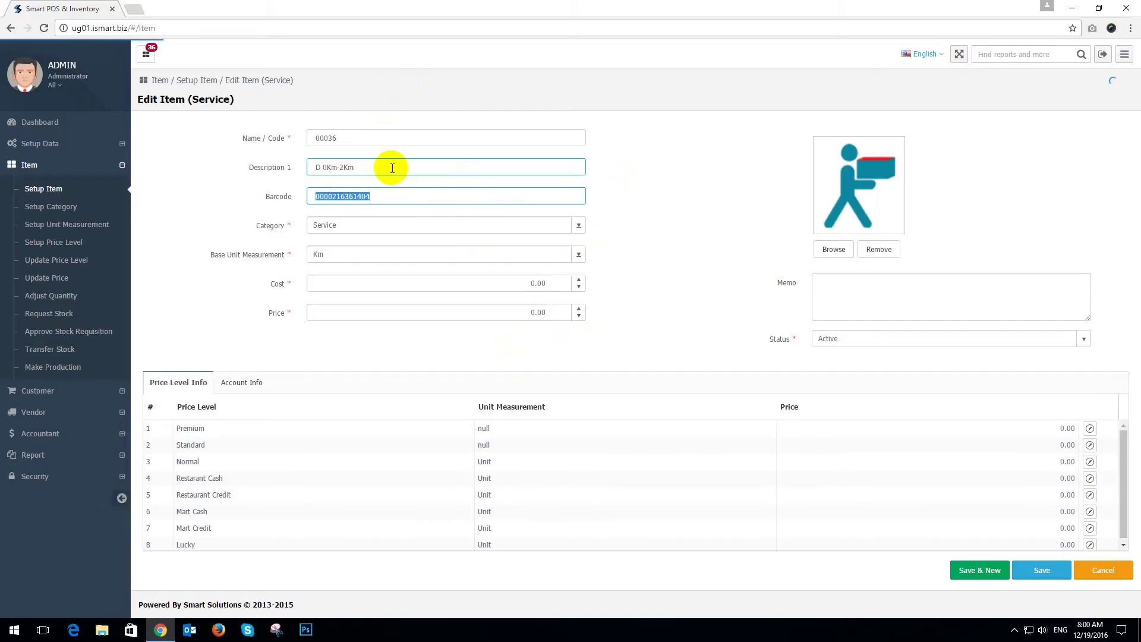
left_click_drag(391, 167, 242, 153)
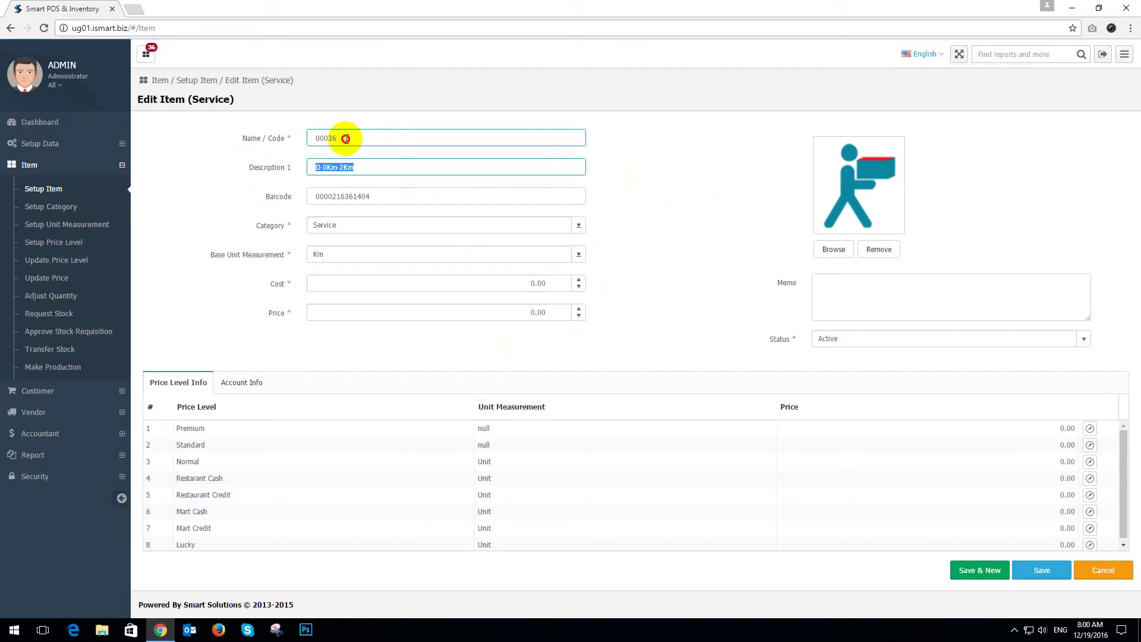
left_click_drag(344, 138, 309, 138)
left_click(796, 284)
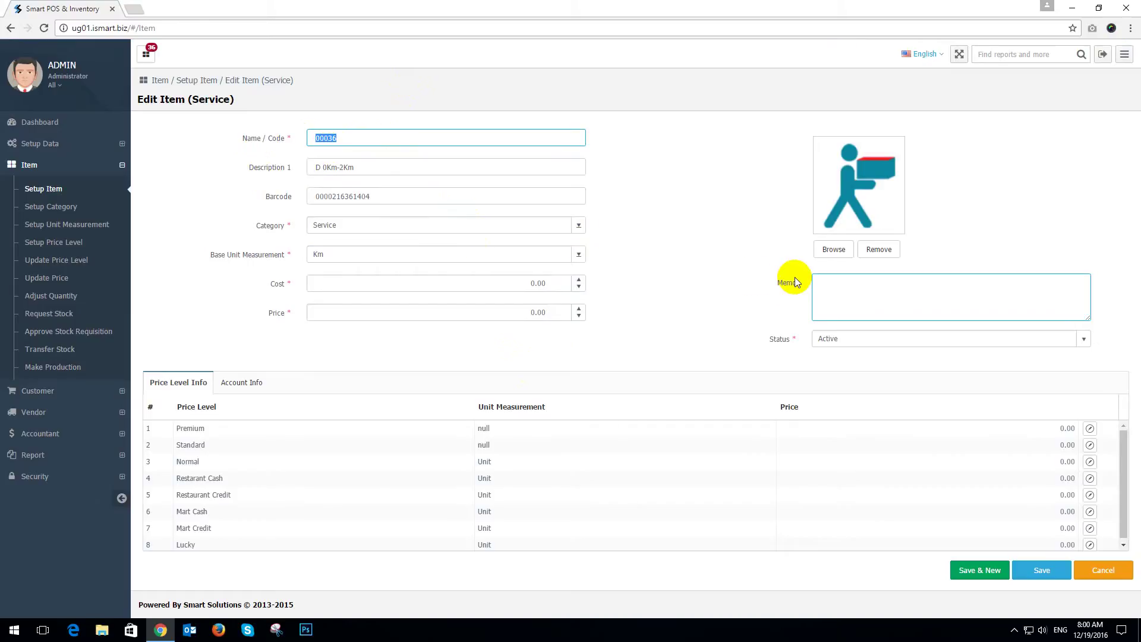
left_click_drag(384, 196, 315, 197)
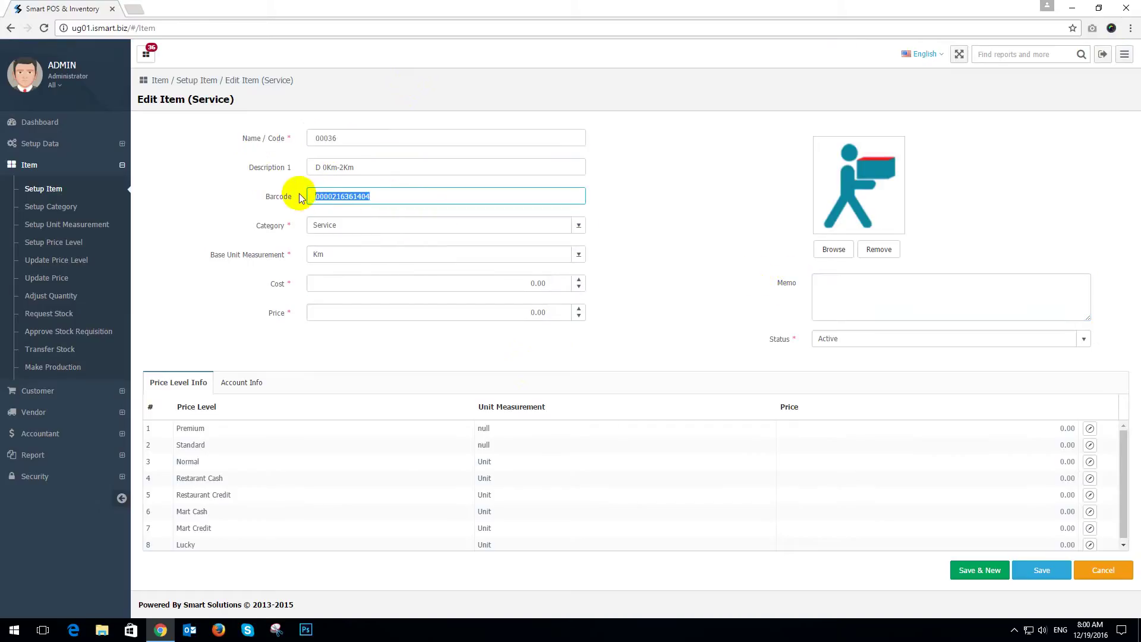
left_click_drag(365, 167, 282, 169)
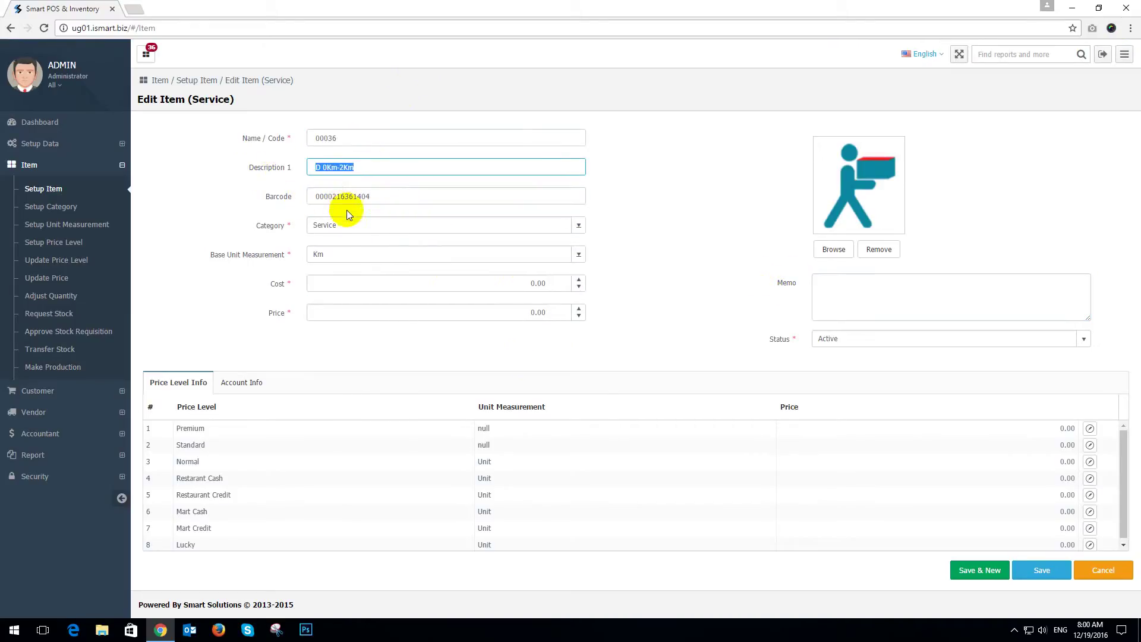
left_click_drag(395, 196, 311, 196)
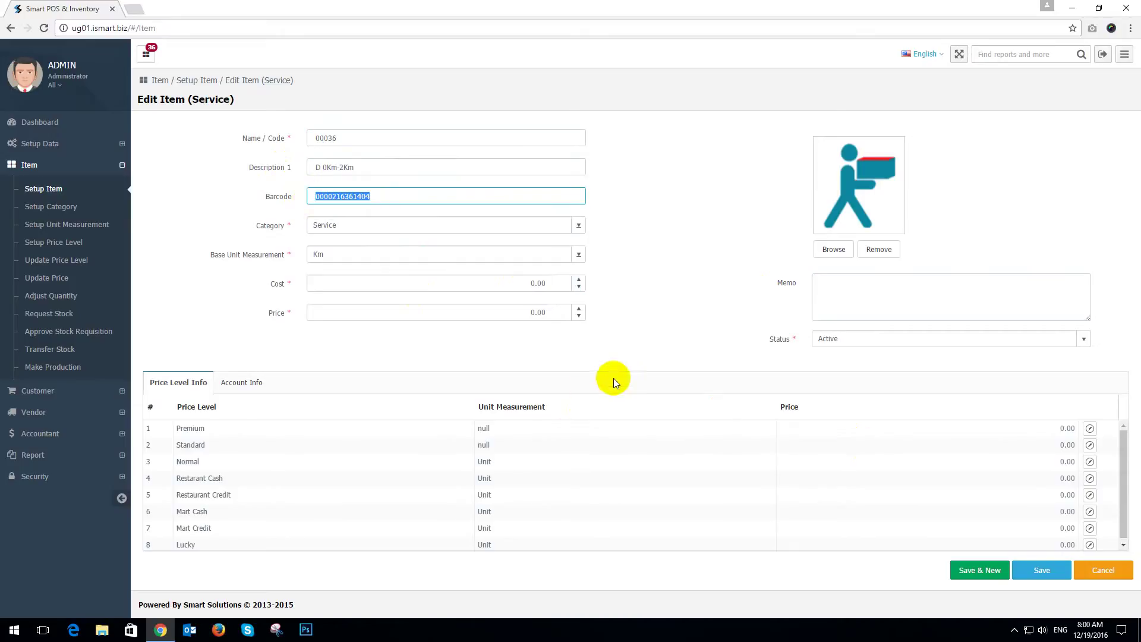
left_click(675, 223)
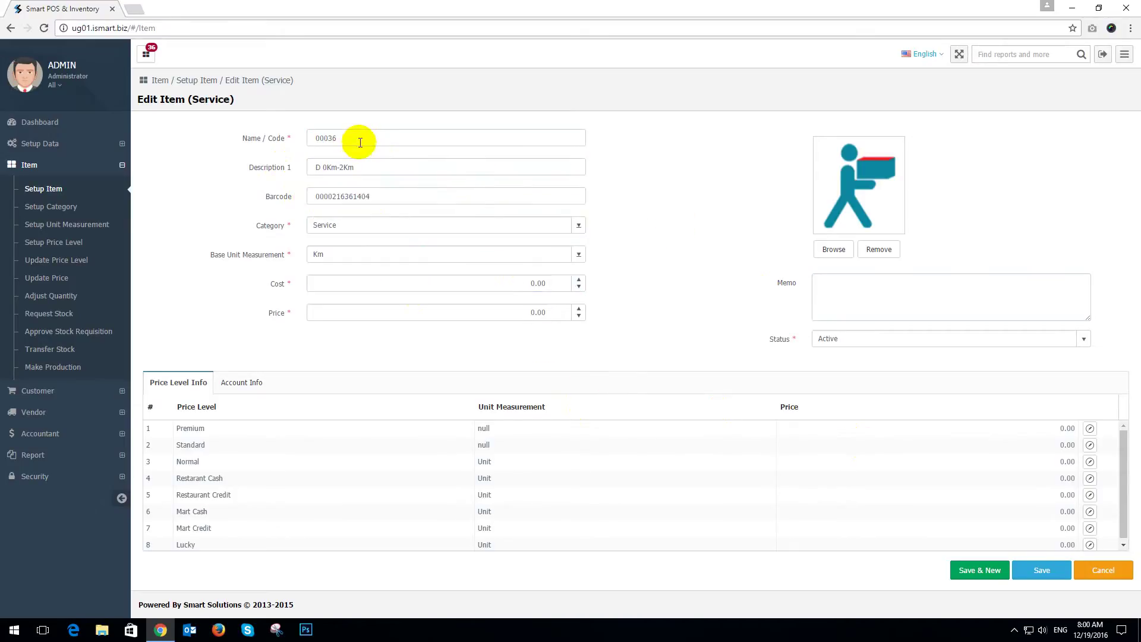
left_click(360, 142)
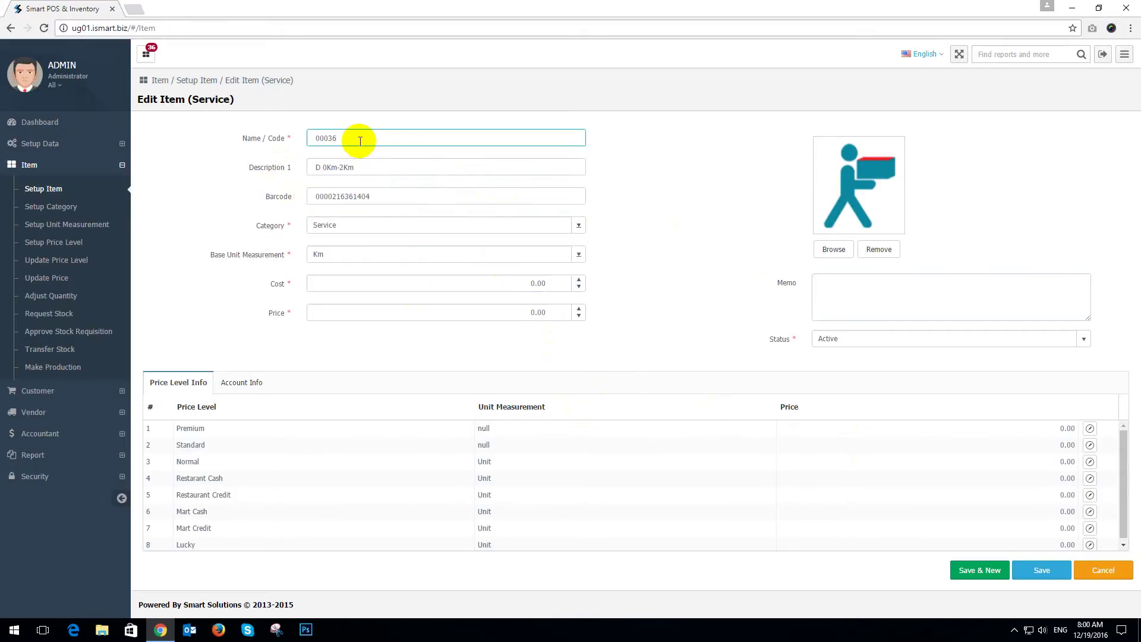
left_click(400, 172)
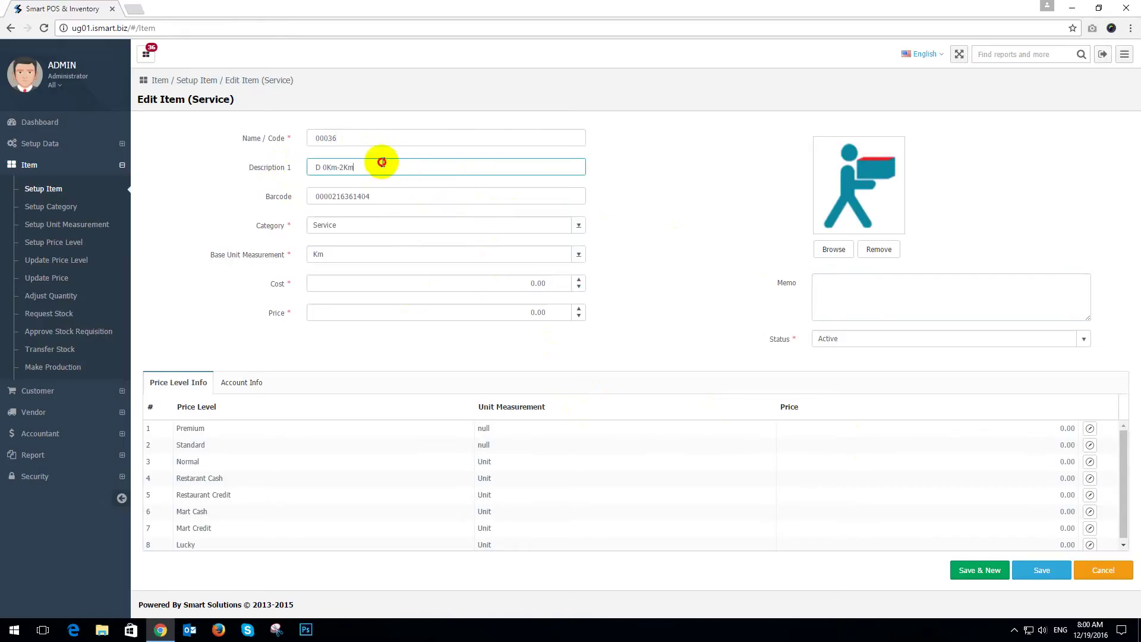
left_click_drag(380, 167, 293, 156)
left_click(656, 209)
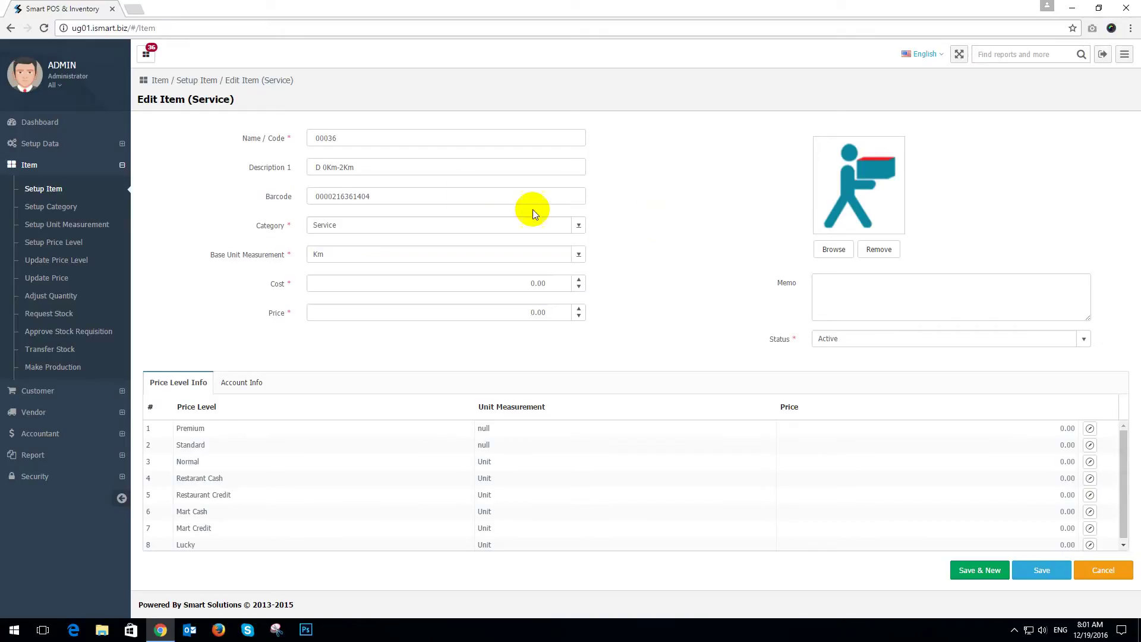
Step: Review the service item's cost, price and base unit fields, plus its account and price level information
left_click(512, 285)
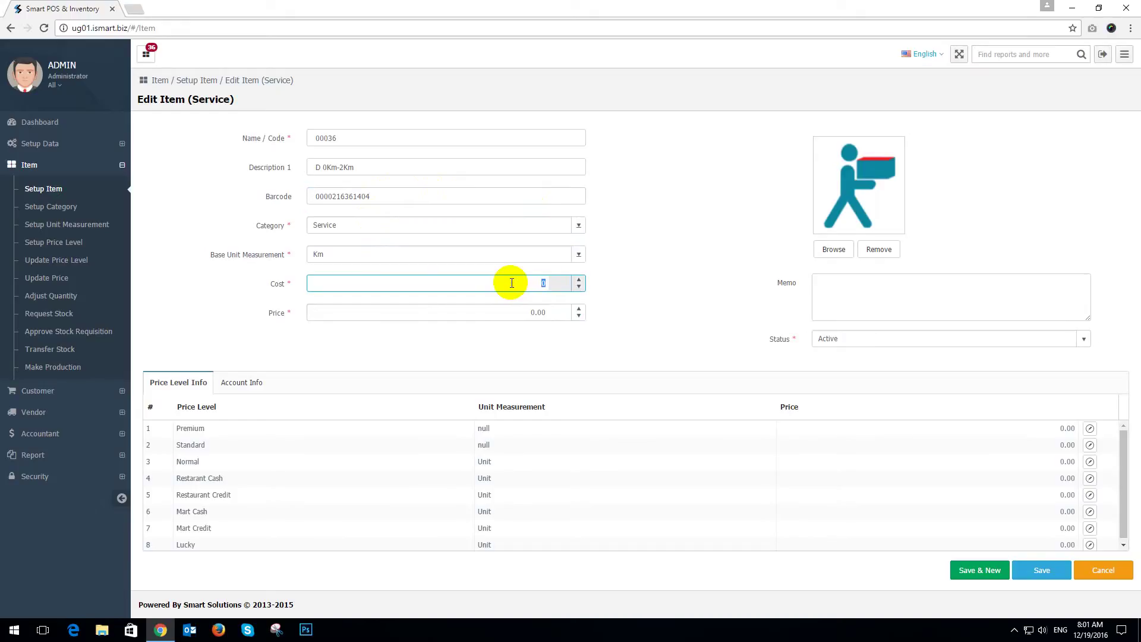
left_click(527, 312)
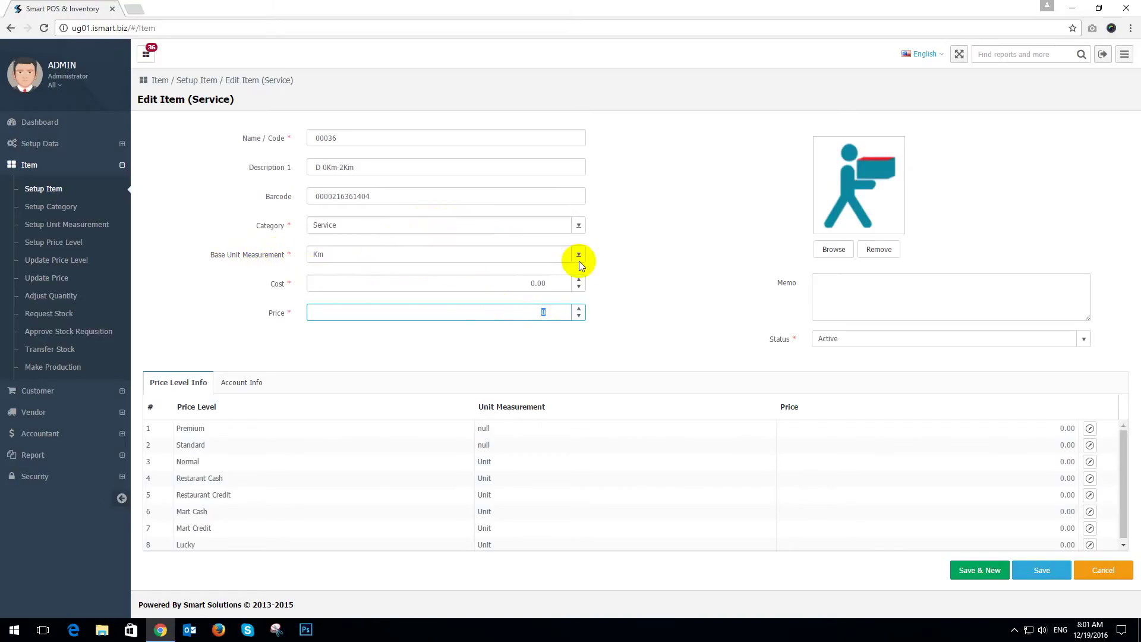
left_click(533, 252)
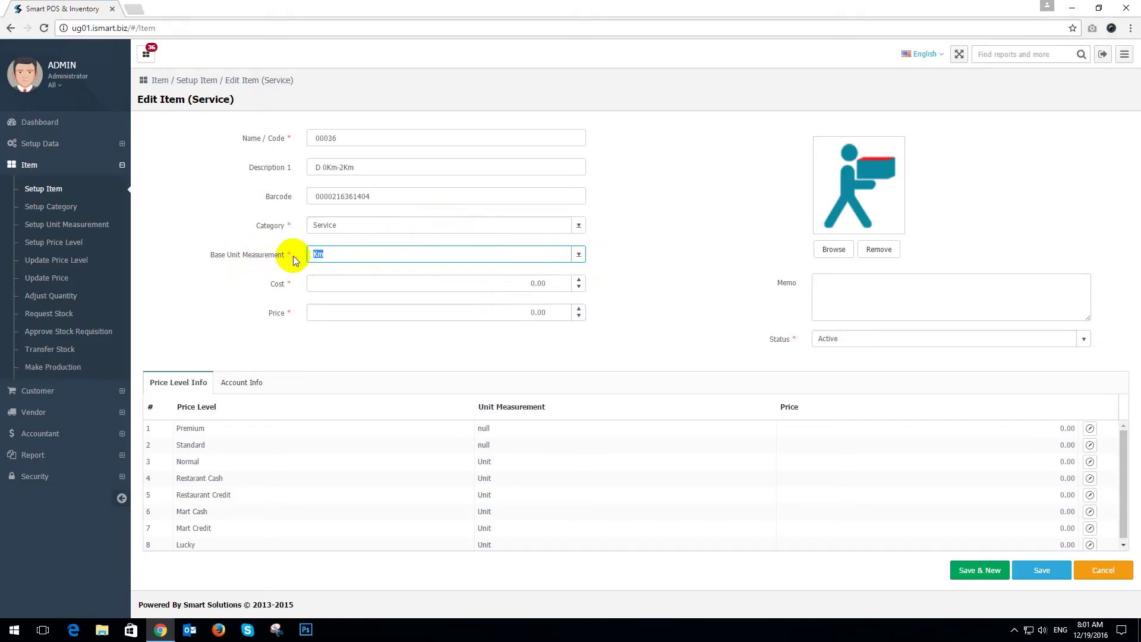
left_click_drag(311, 254, 335, 254)
left_click(410, 252)
left_click(690, 256)
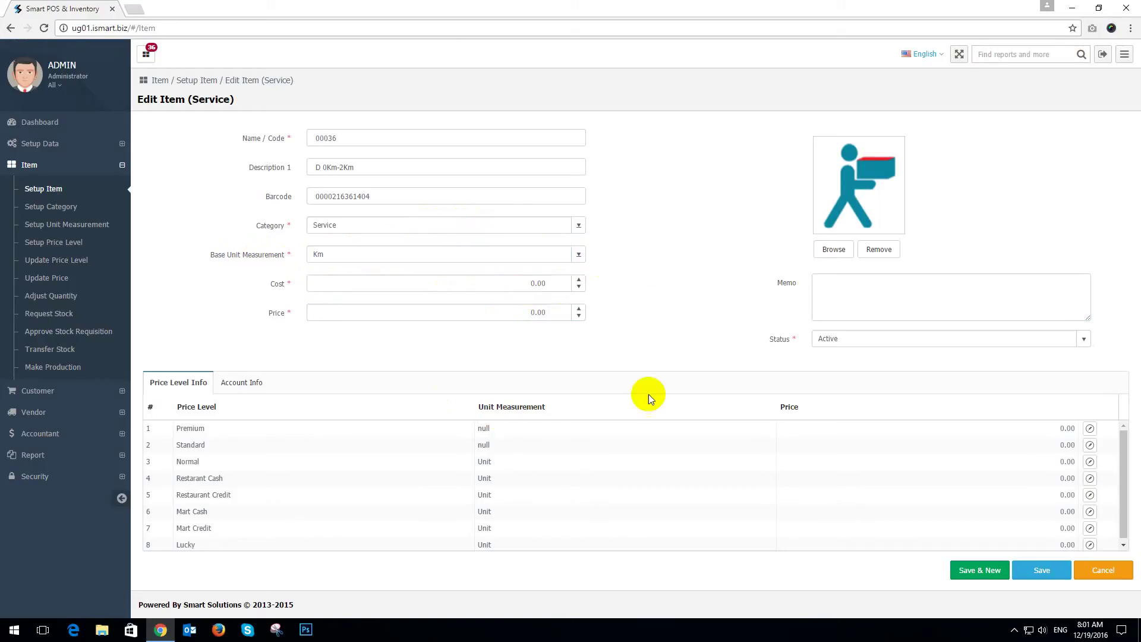
left_click(242, 382)
left_click(189, 382)
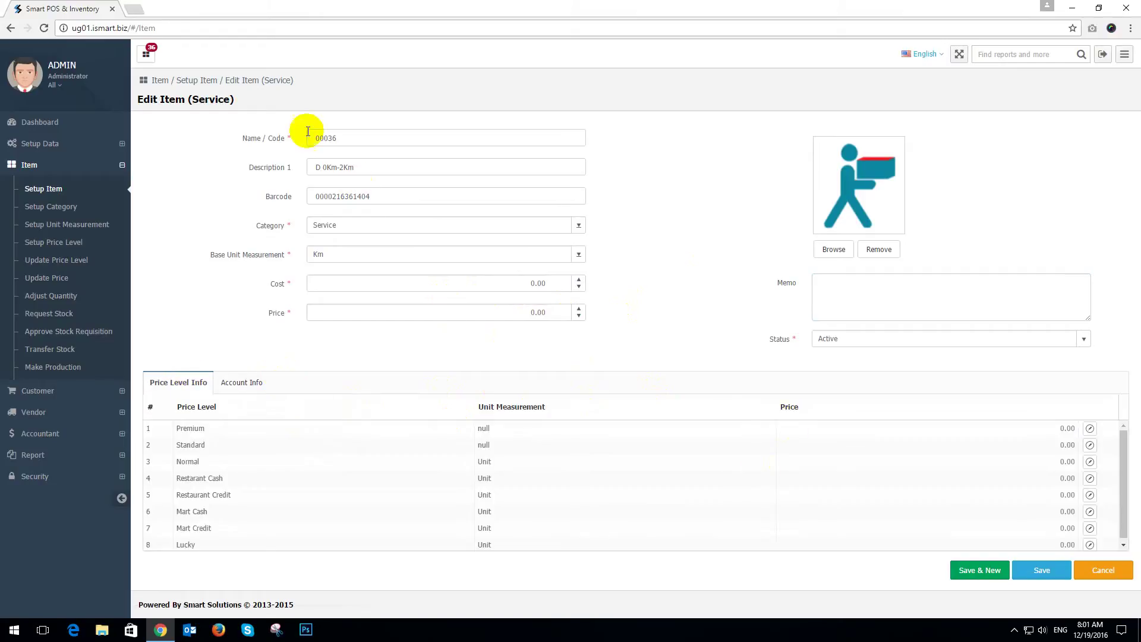
Step: Set the service item's cost to 100
left_click(502, 281)
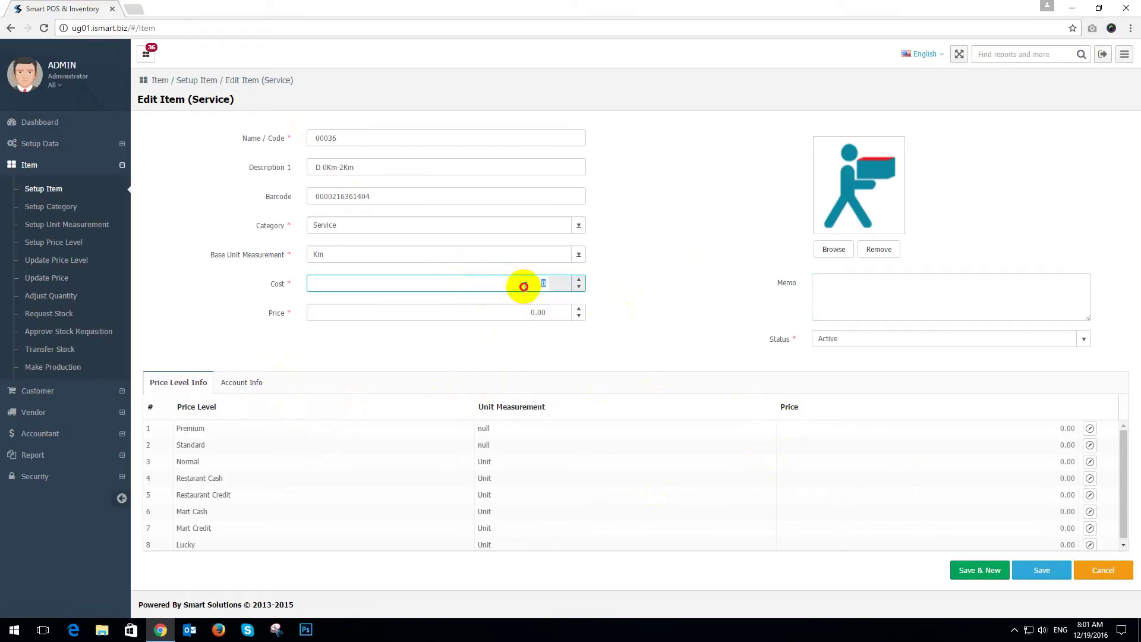
type("100")
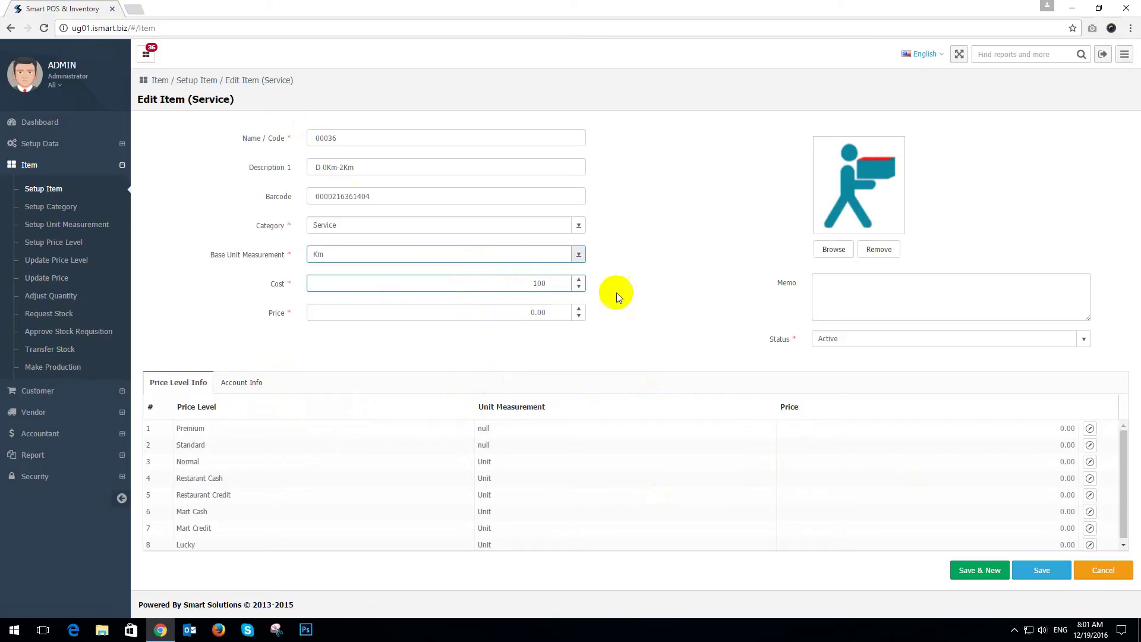
left_click(652, 297)
left_click(533, 311)
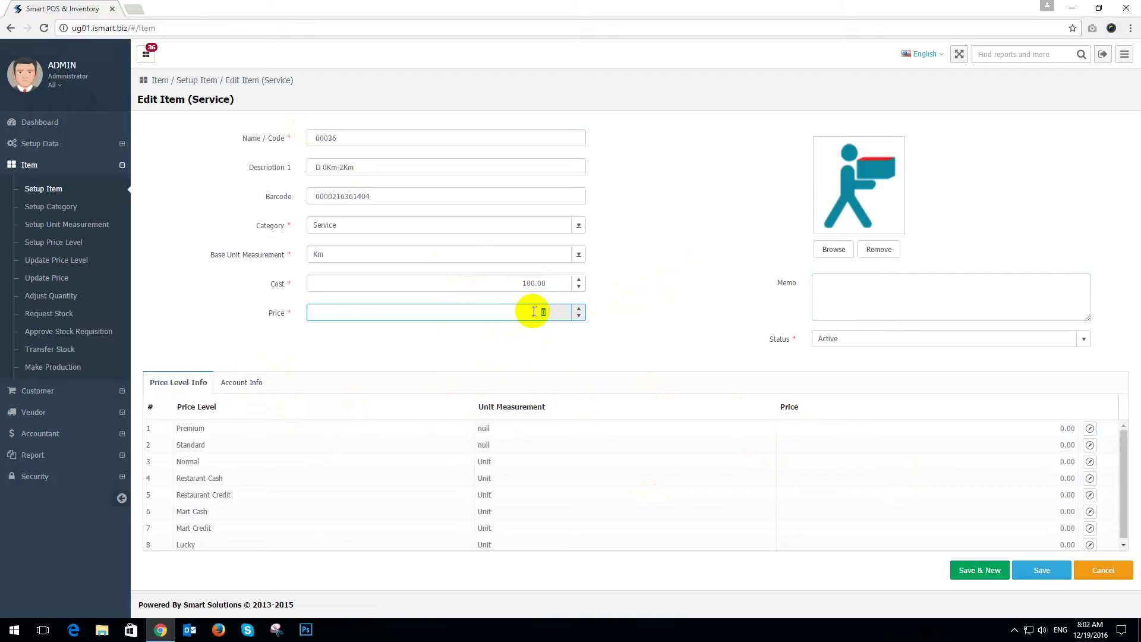
left_click(682, 313)
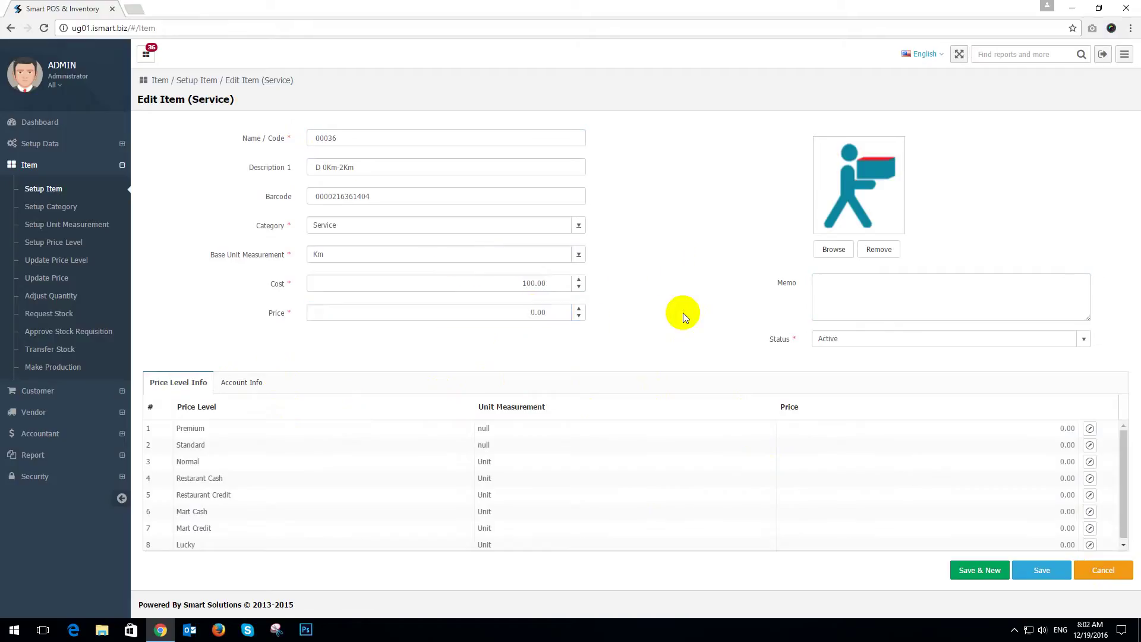
Step: Clear the service item's cost, set it to 0, and leave the item without saving
left_click(508, 311)
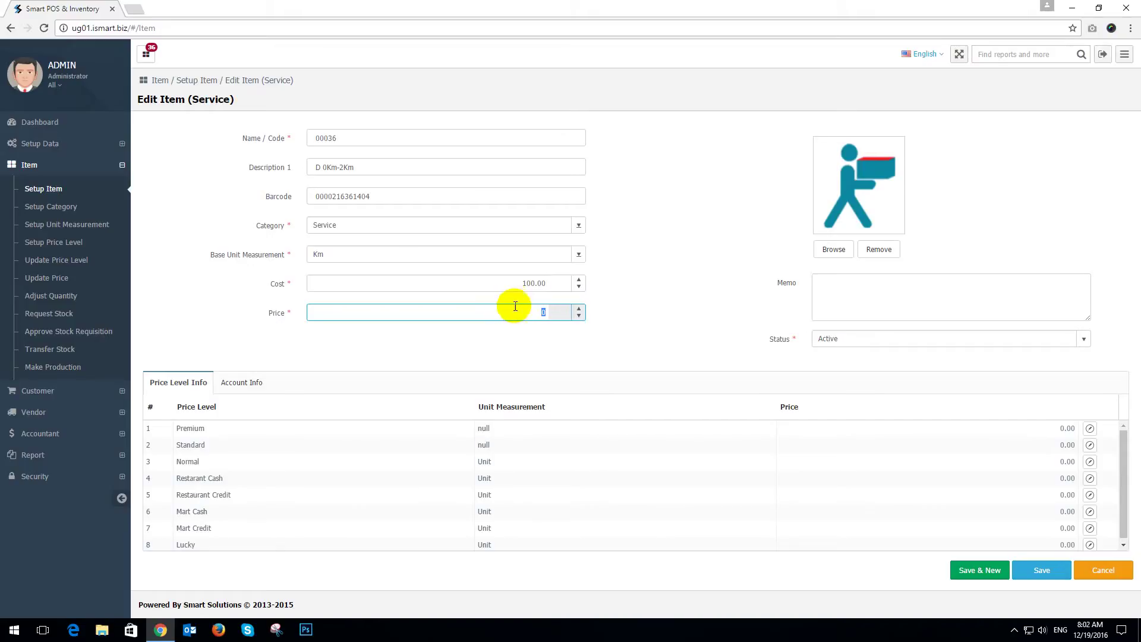
left_click(510, 284)
key("BackSpace")
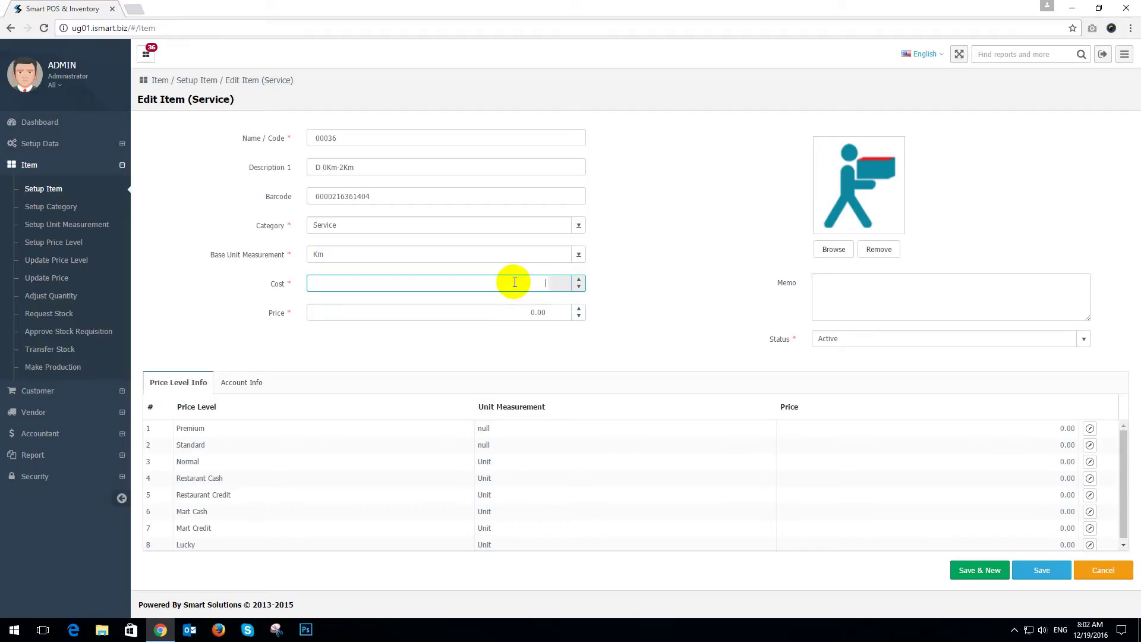
left_click(832, 291)
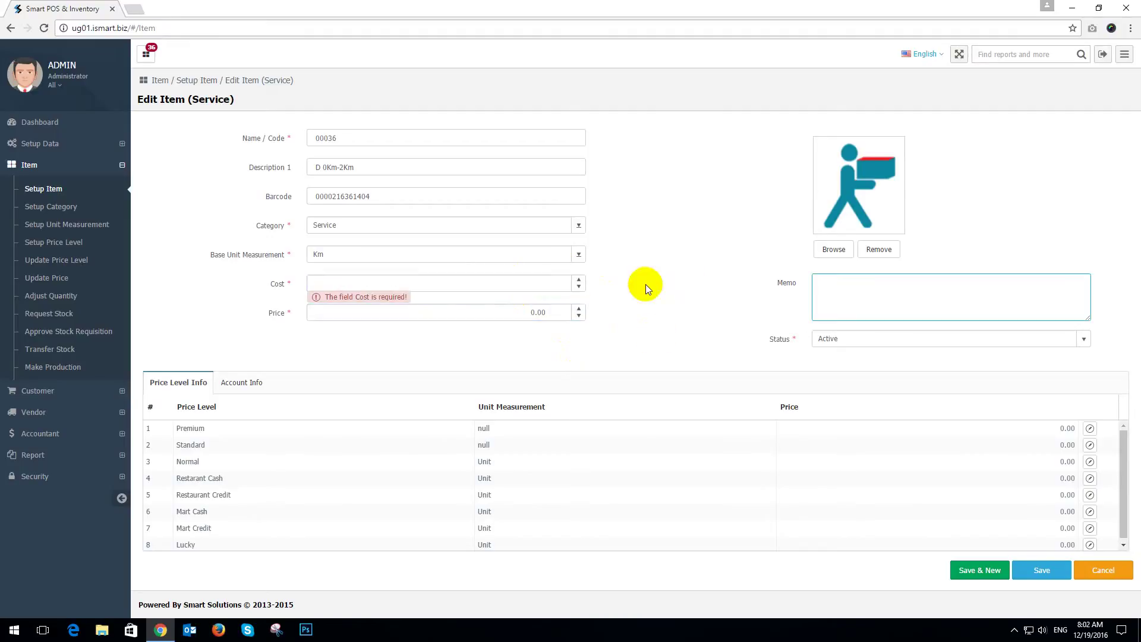
left_click(529, 284)
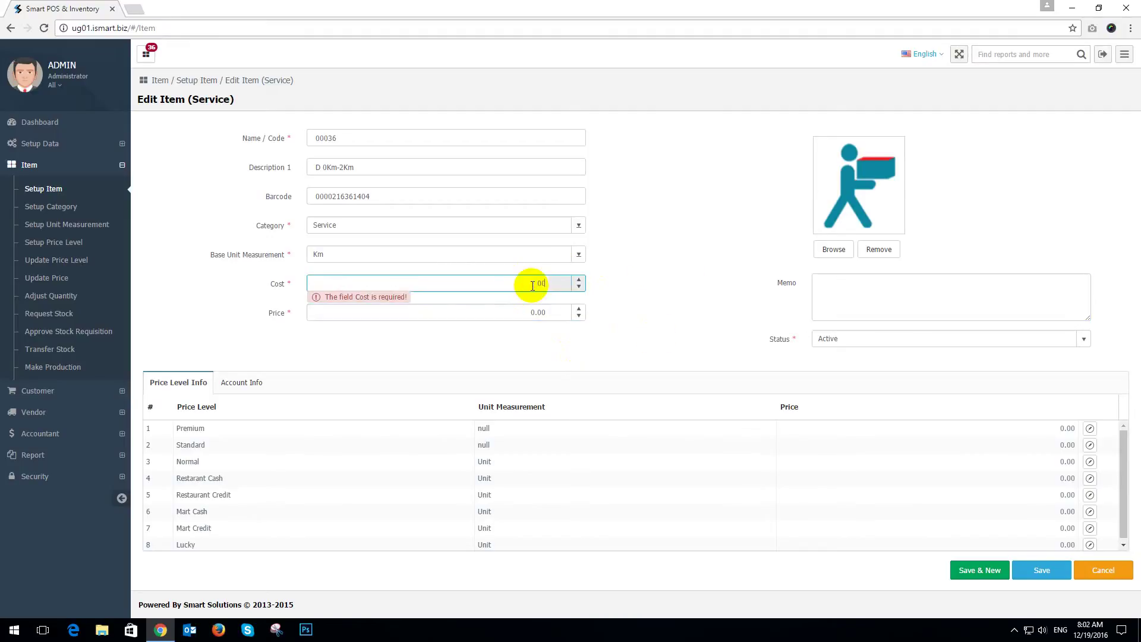
left_click(676, 322)
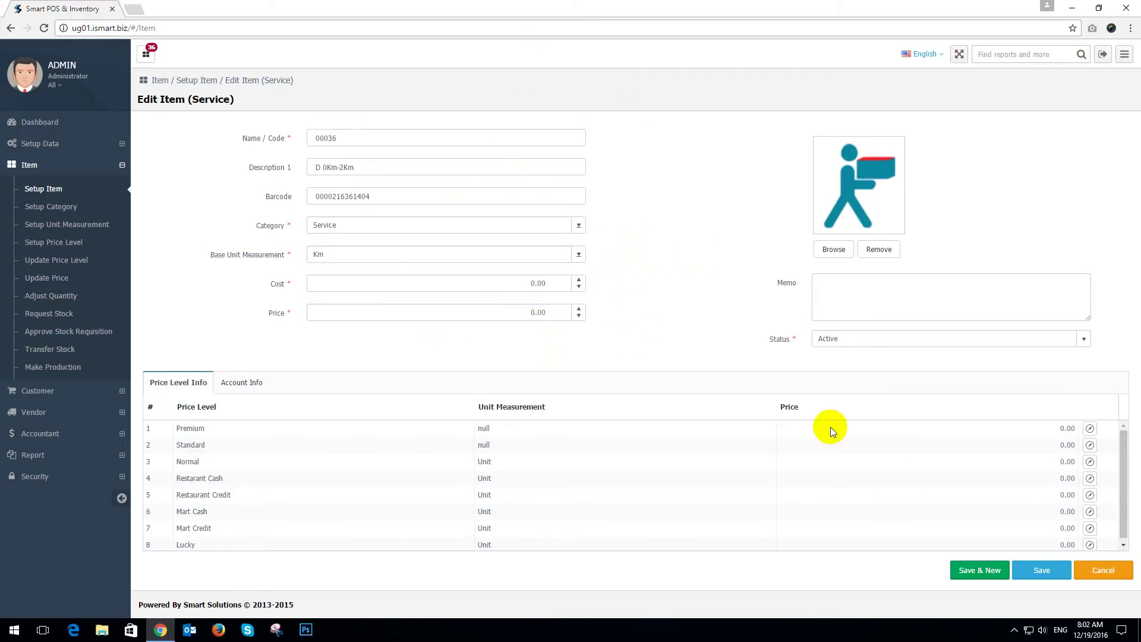
left_click(1103, 572)
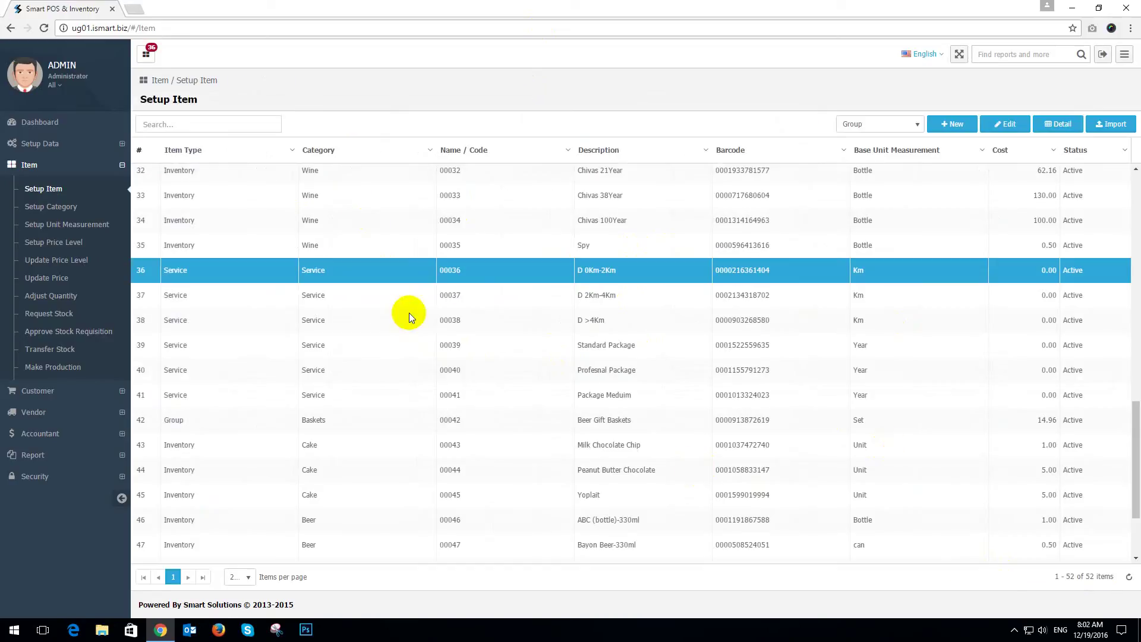
Step: Open the item category setup list
scroll(408, 313, "down", 2)
scroll(694, 193, "up", 3)
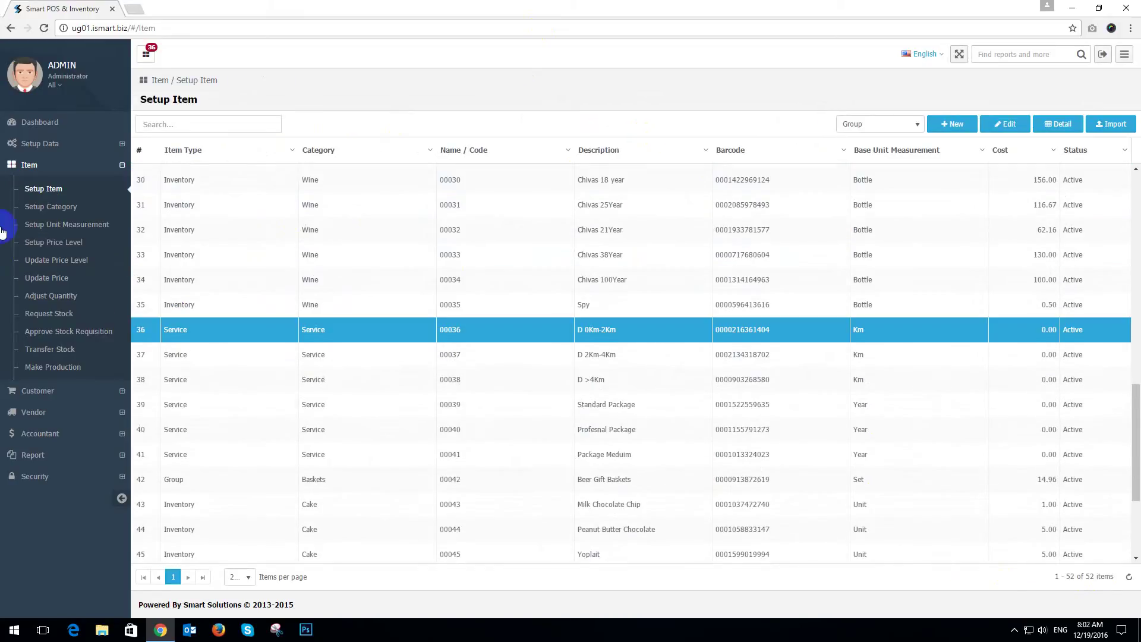
left_click(52, 208)
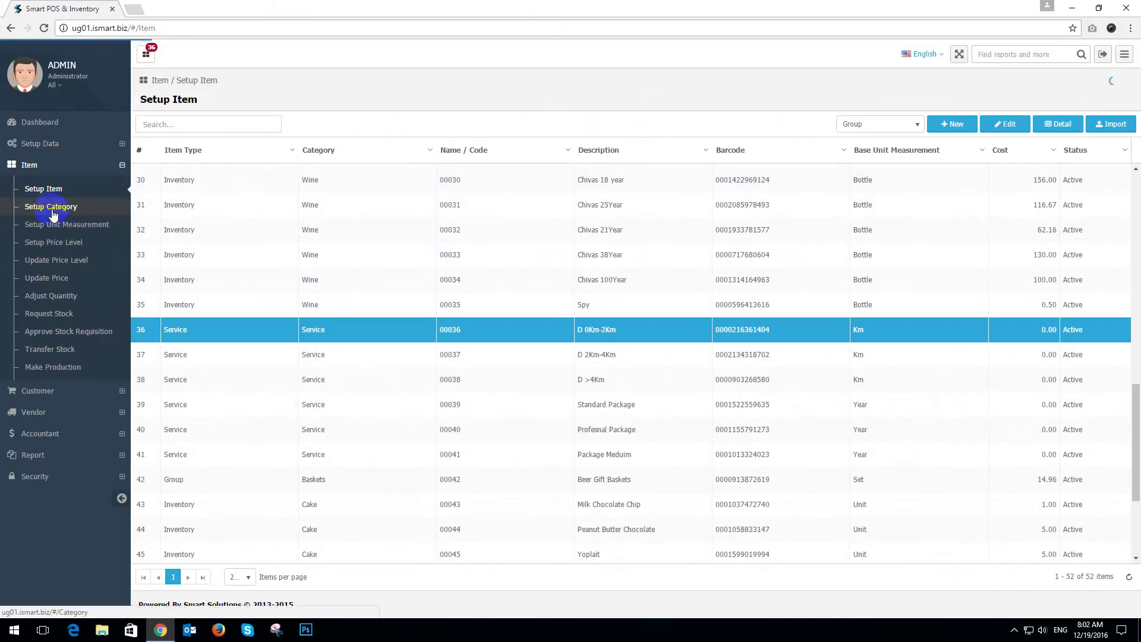
left_click(53, 208)
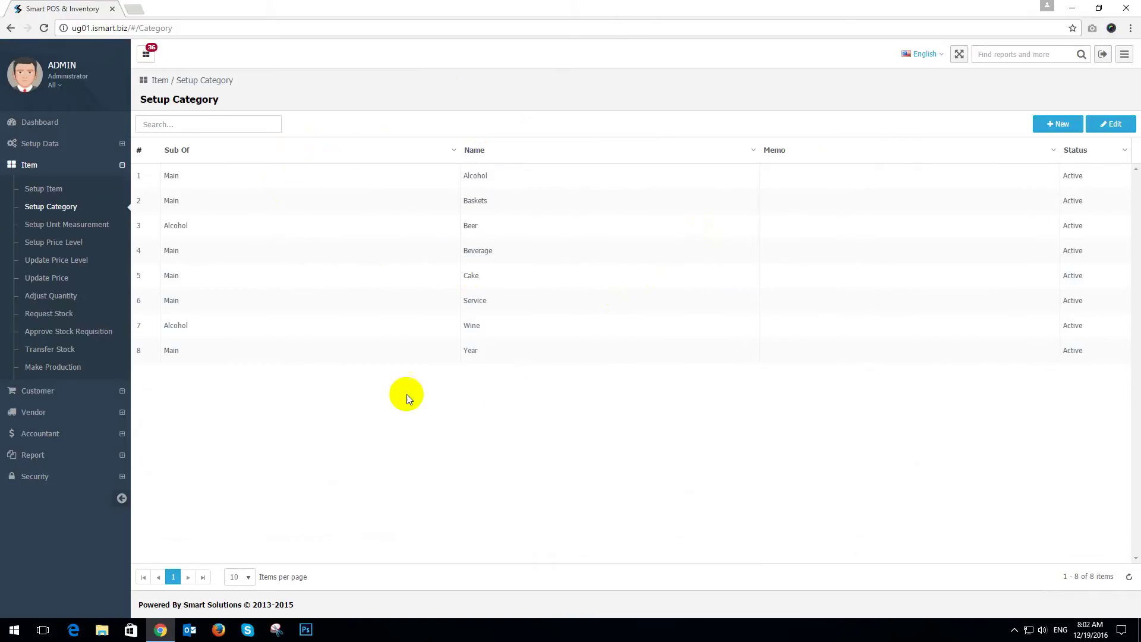
Step: Open the blank new category form and review its required Name and Sub Of fields
left_click(1046, 122)
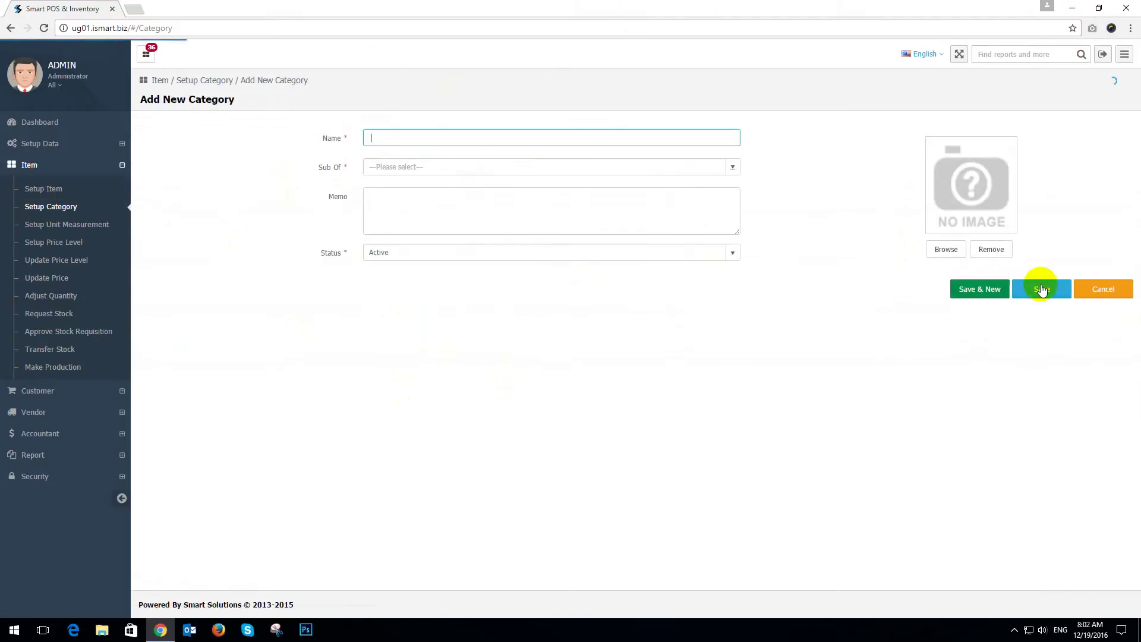
left_click(1100, 289)
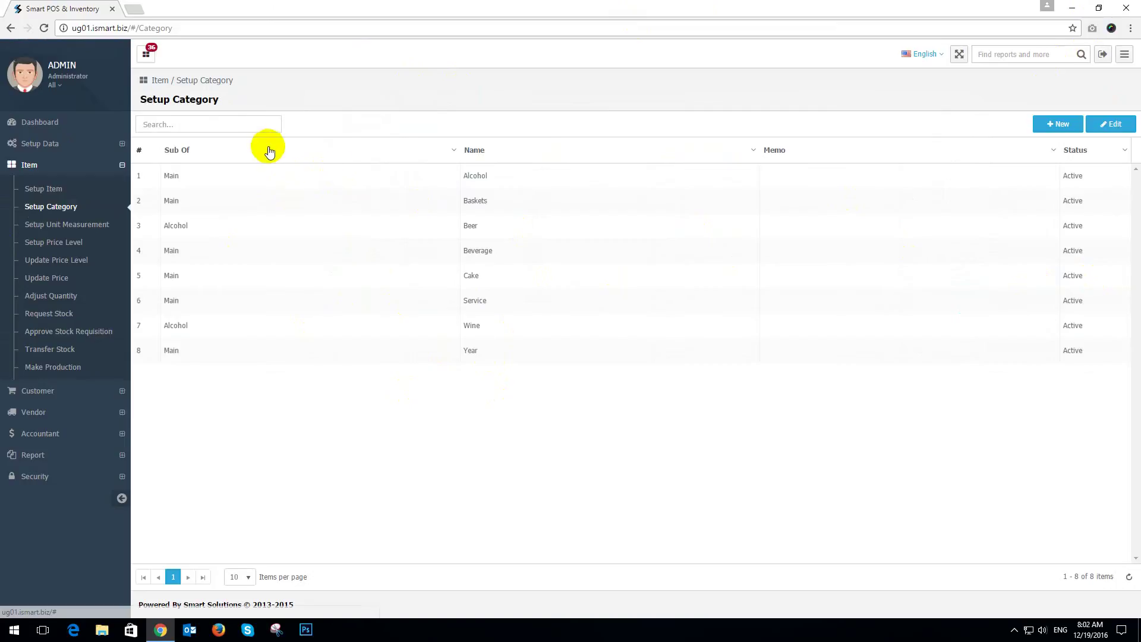
left_click(1053, 123)
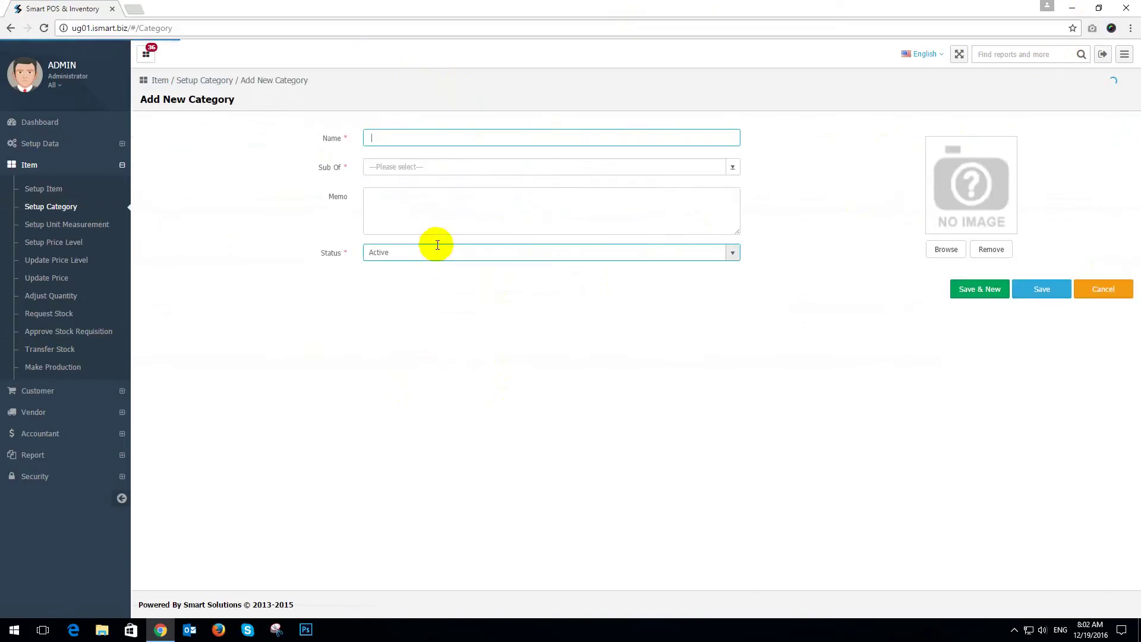
left_click(732, 166)
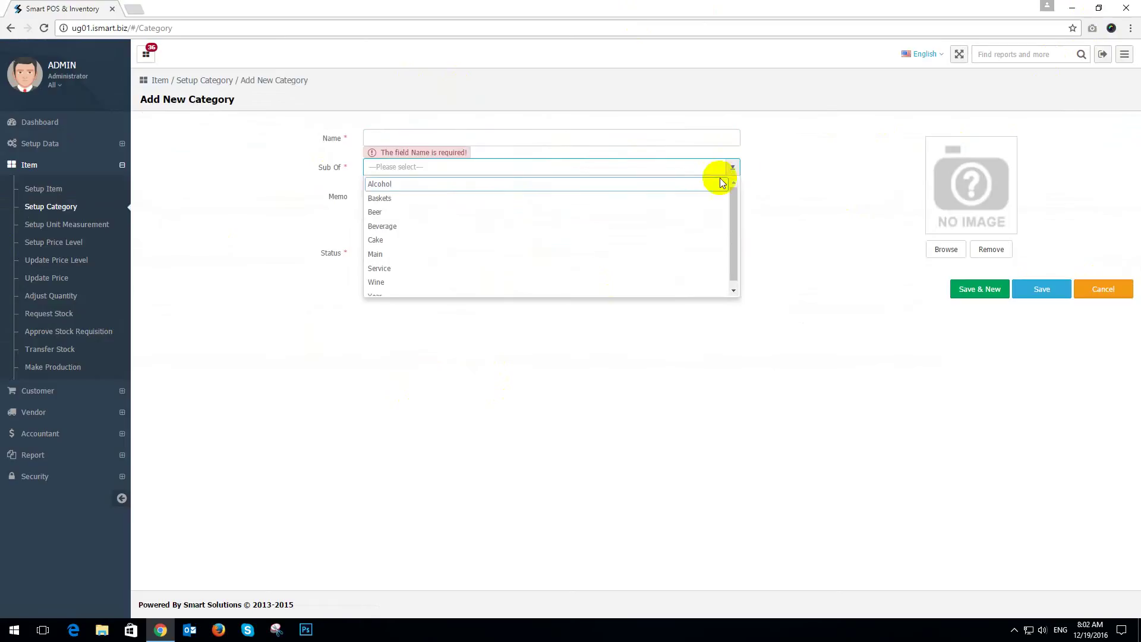
left_click(490, 301)
left_click(457, 132)
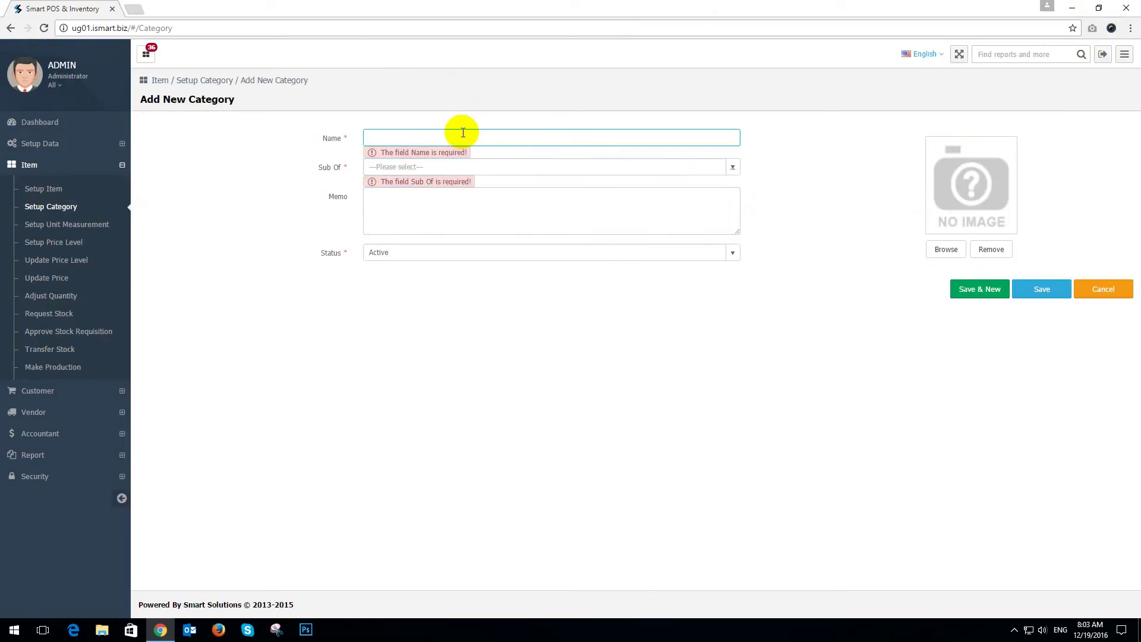
left_click(463, 132)
left_click(465, 291)
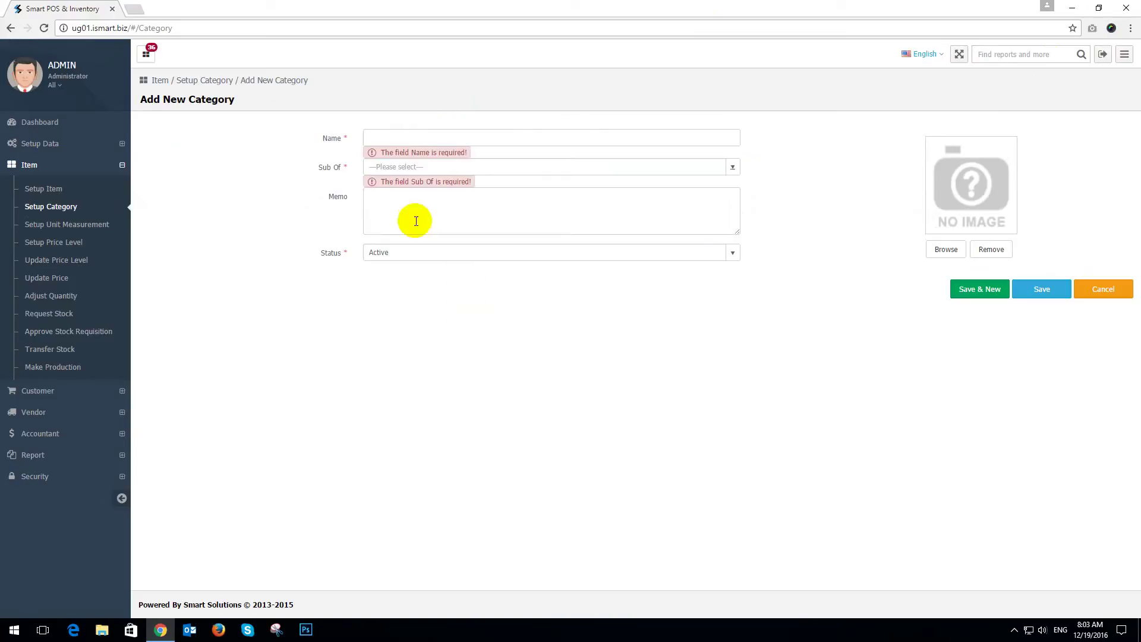
left_click(399, 134)
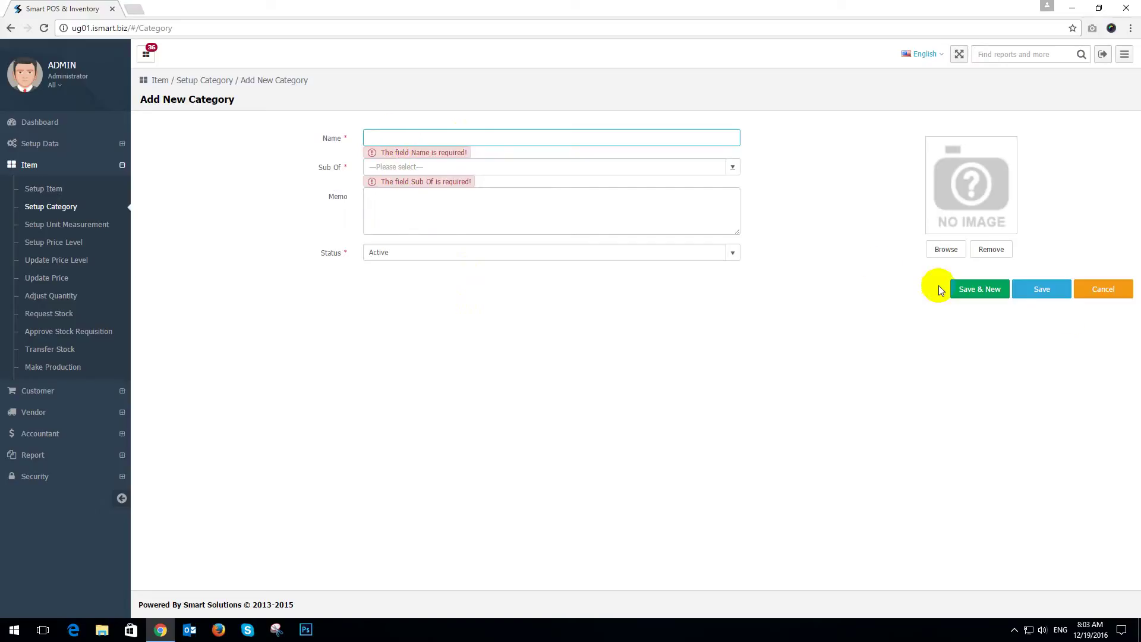
left_click(458, 133)
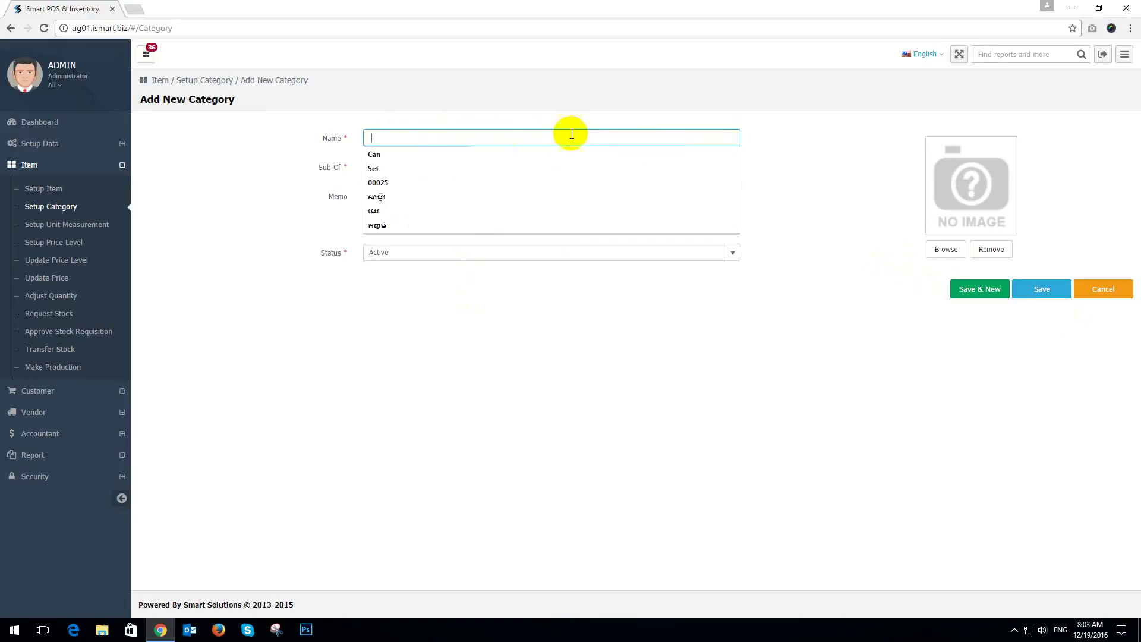
left_click(692, 160)
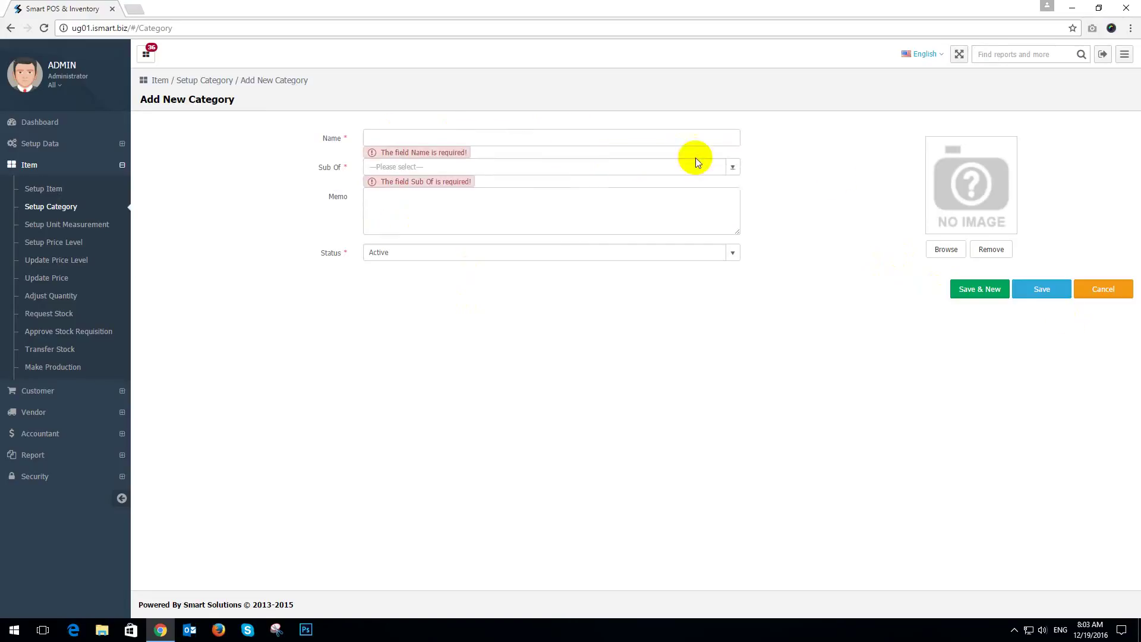
Step: Examine the parent categories offered in Sub Of for the new category, then leave the form without saving
left_click(733, 169)
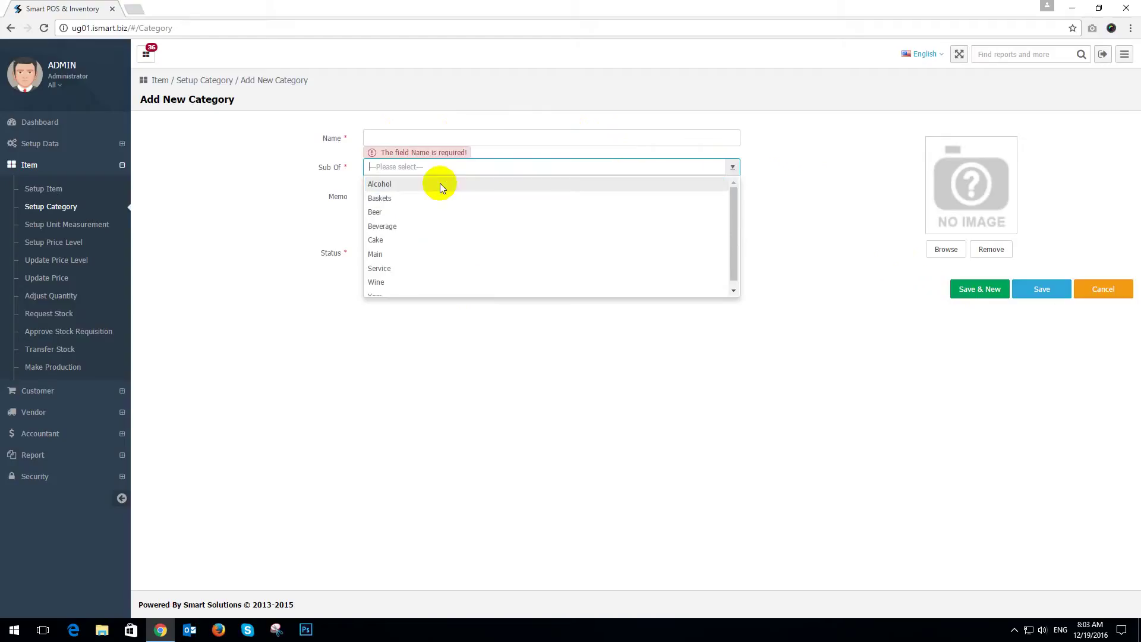
left_click(471, 137)
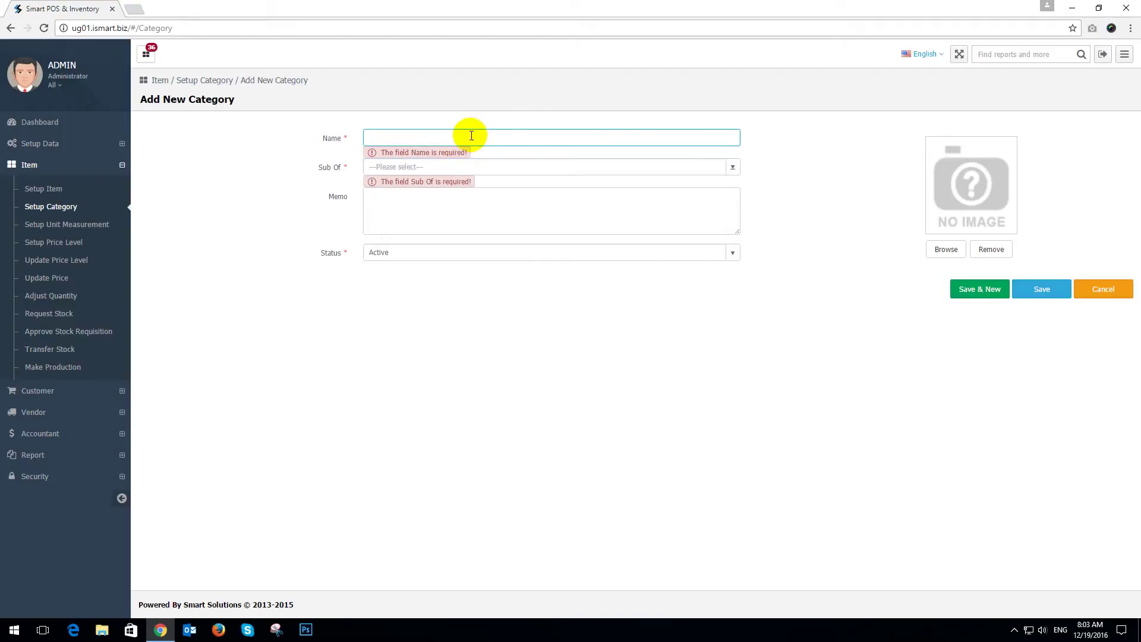
left_click(471, 135)
left_click(789, 144)
left_click(592, 137)
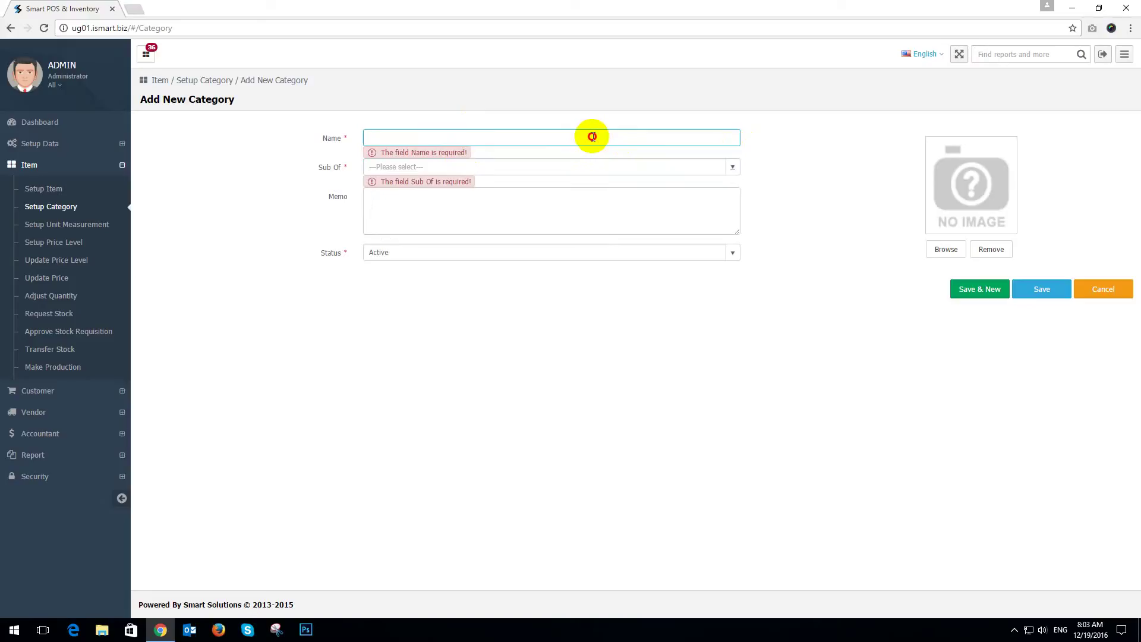
left_click(732, 167)
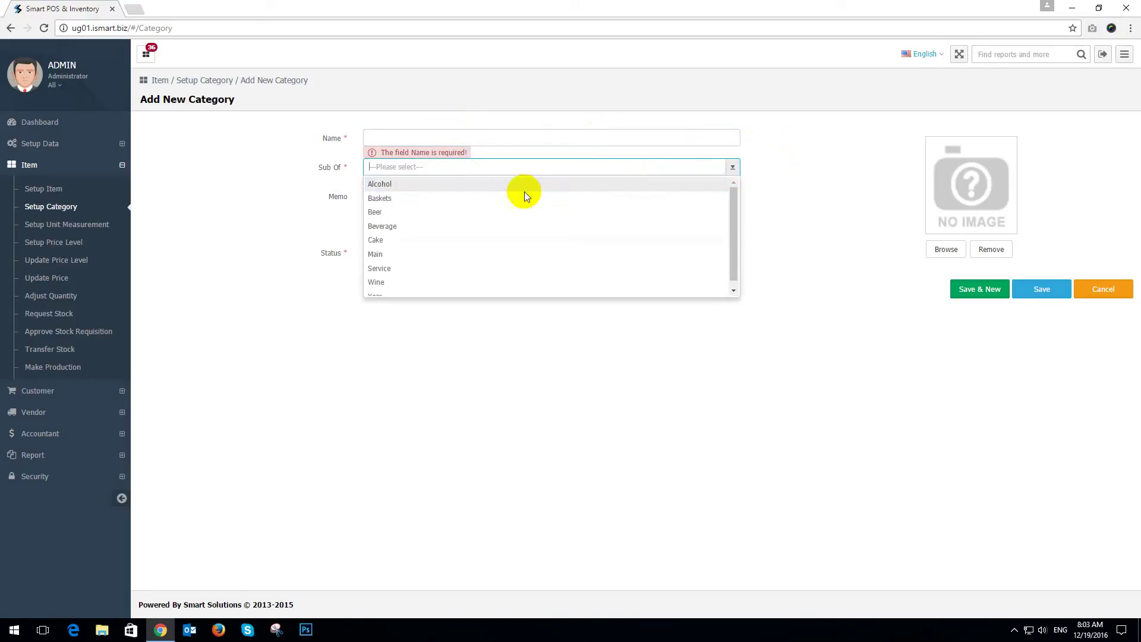
left_click(796, 372)
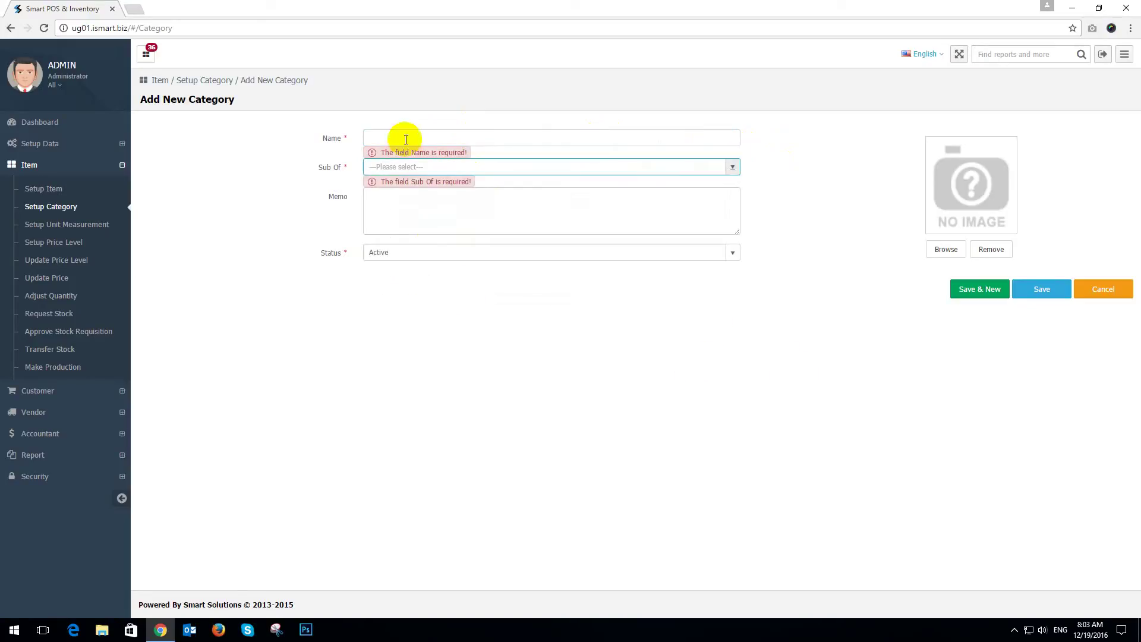
left_click(1103, 289)
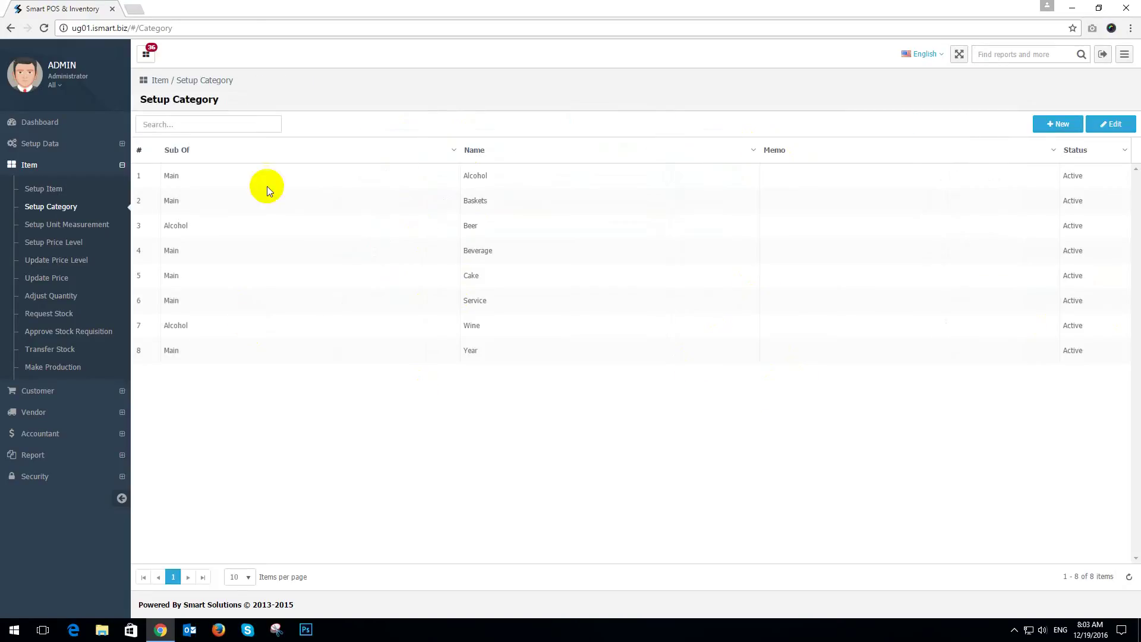
Step: View the Alcohol category in its edit form and leave it without saving
left_click(344, 177)
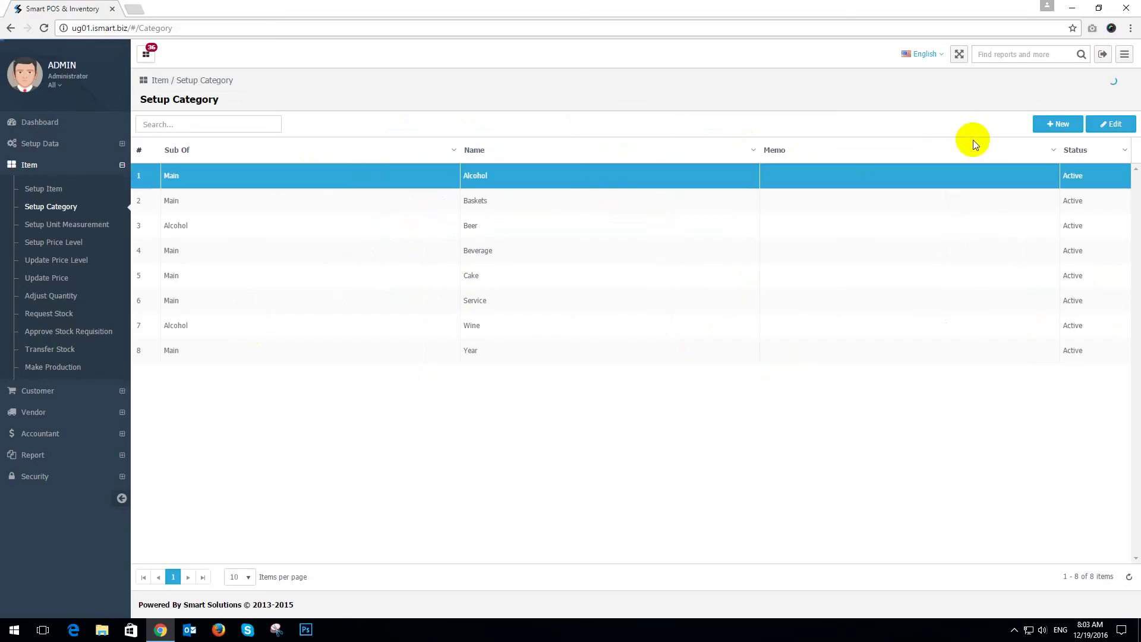
left_click(1110, 123)
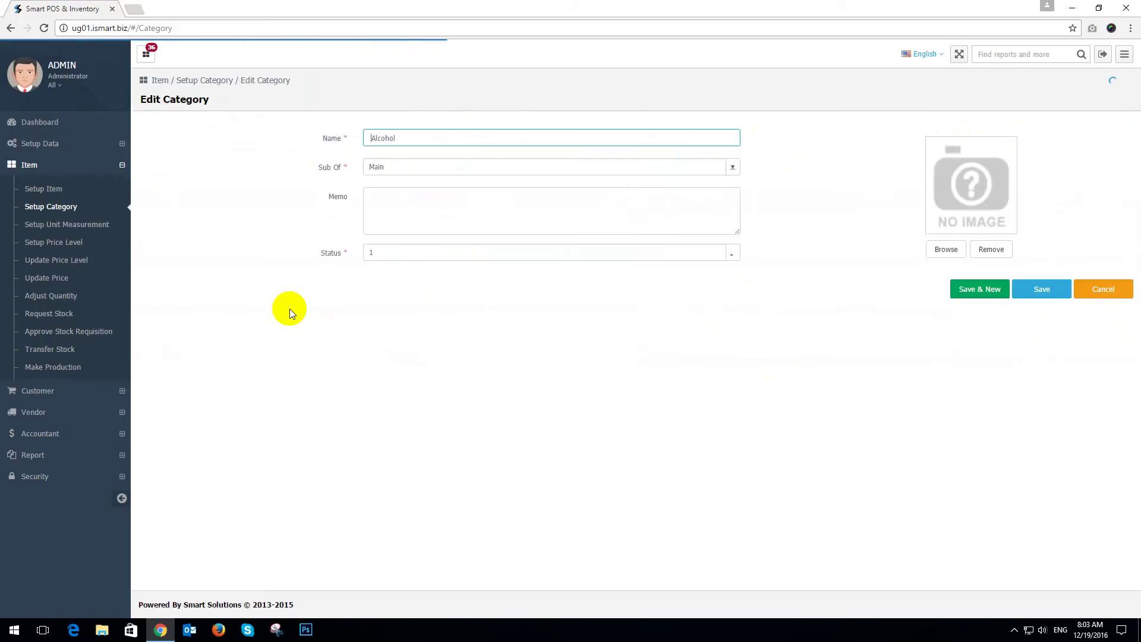
left_click(1099, 294)
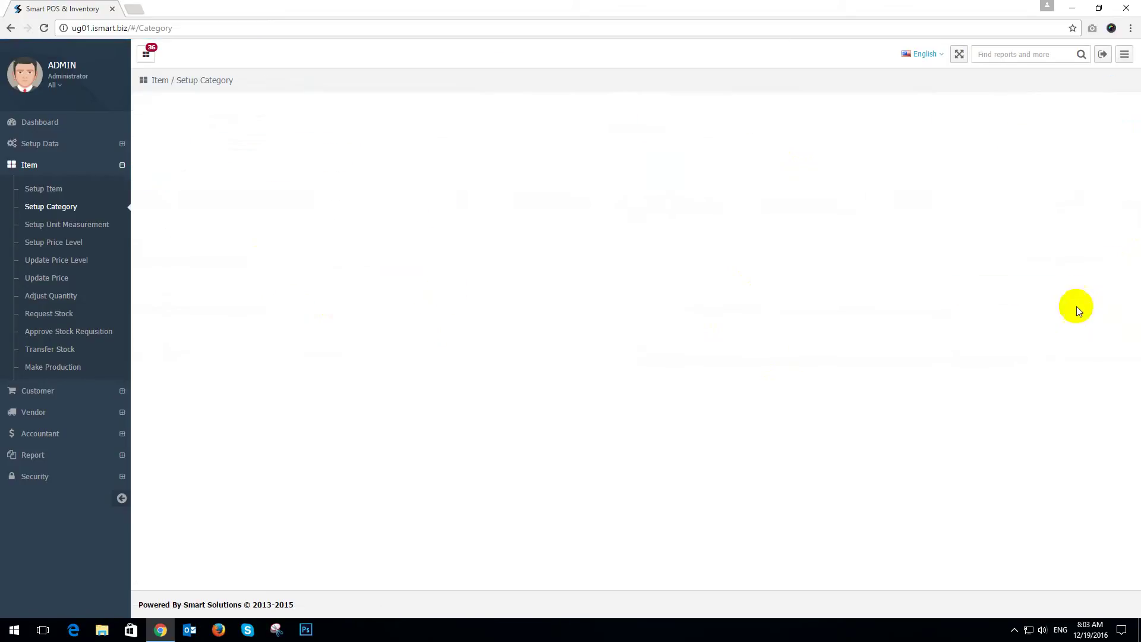
Step: Look through the units in the unit measurement setup, then view the blank new unit form and leave it unsaved
left_click(57, 225)
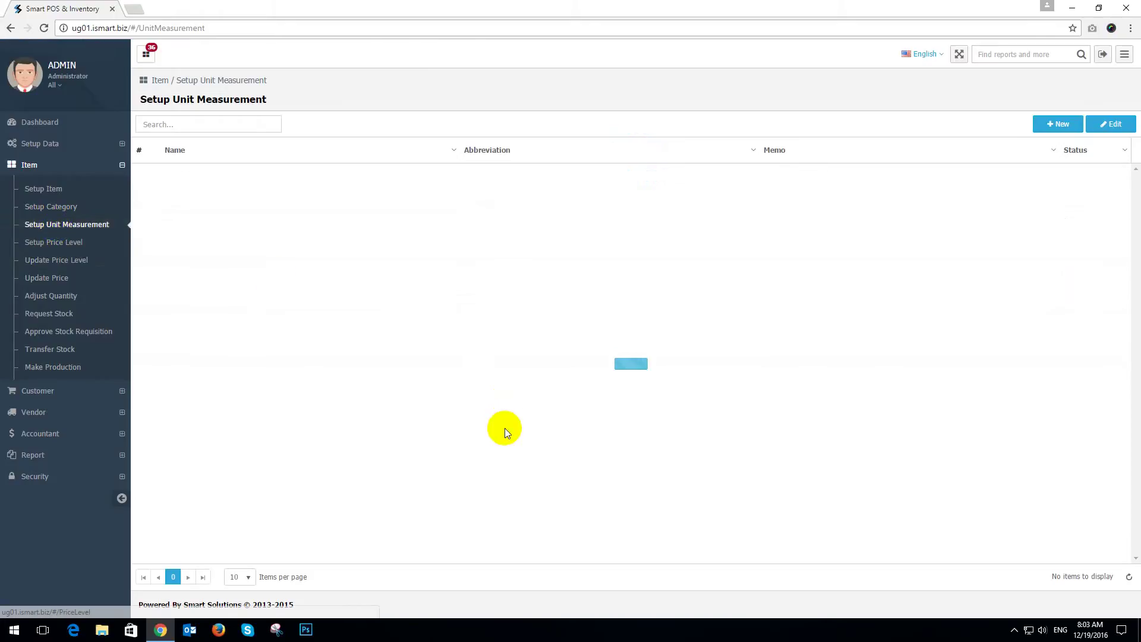
left_click(304, 180)
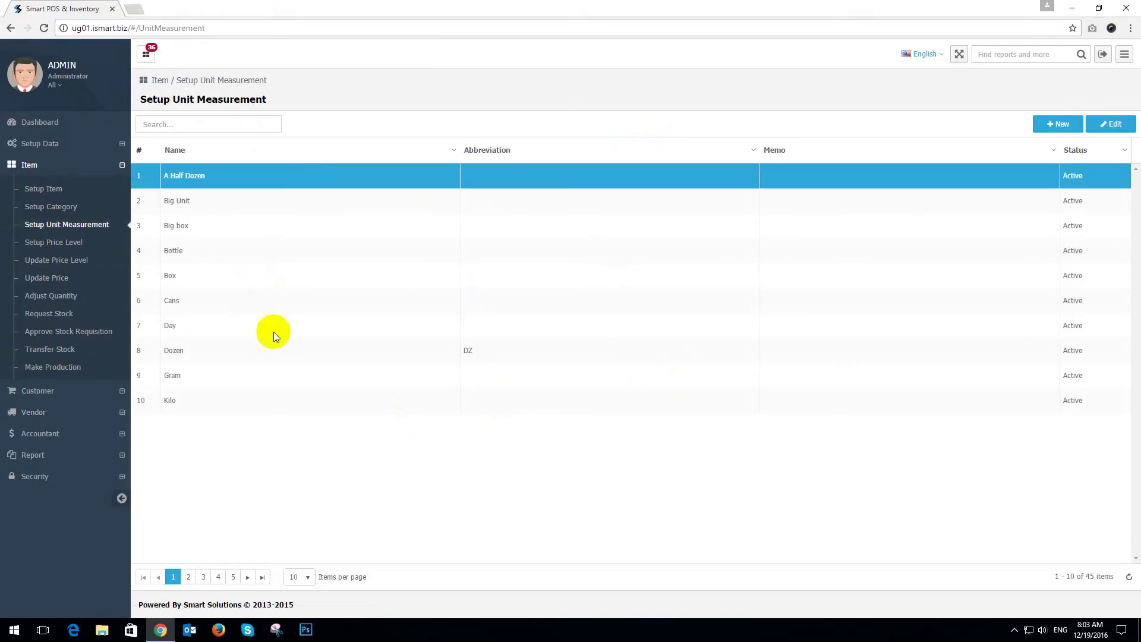
left_click(219, 229)
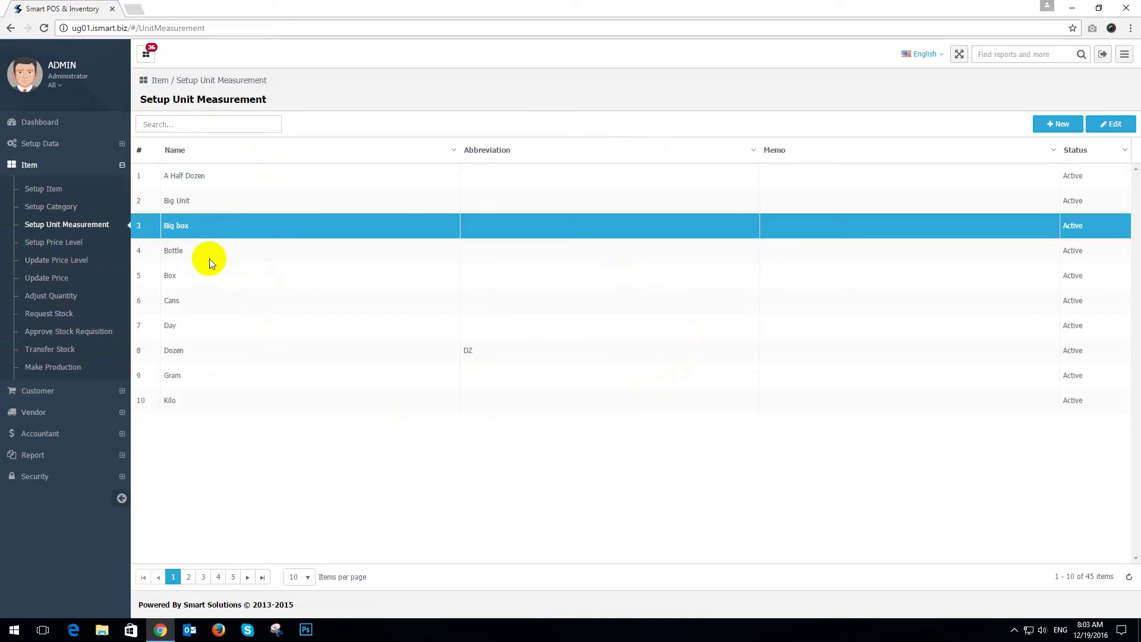
left_click(209, 257)
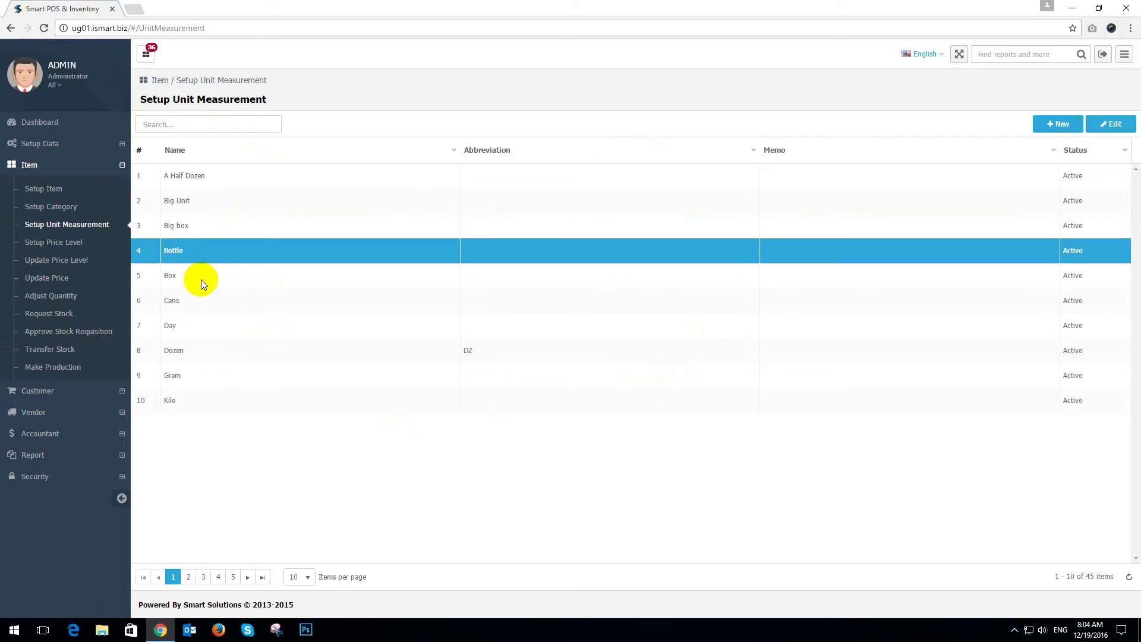
left_click(173, 280)
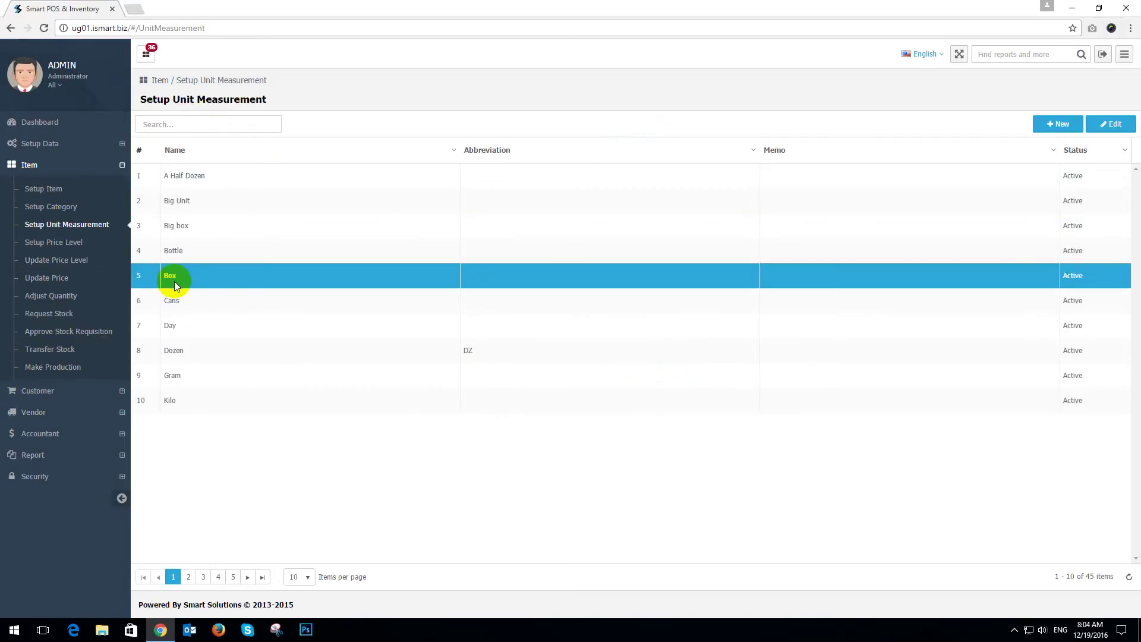
left_click(166, 304)
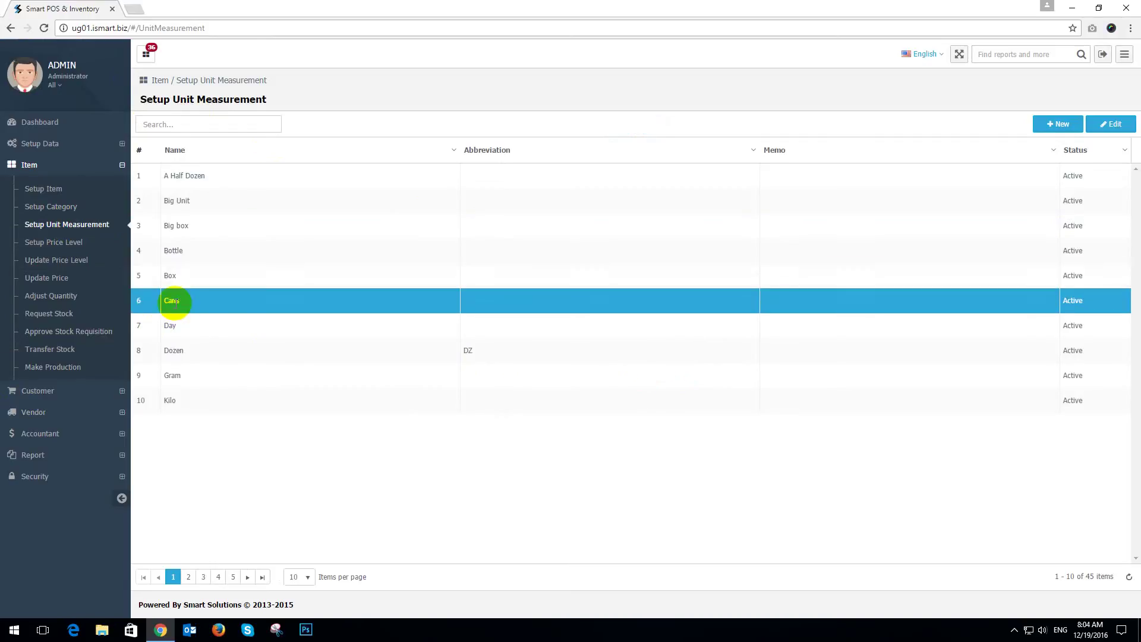
left_click(194, 331)
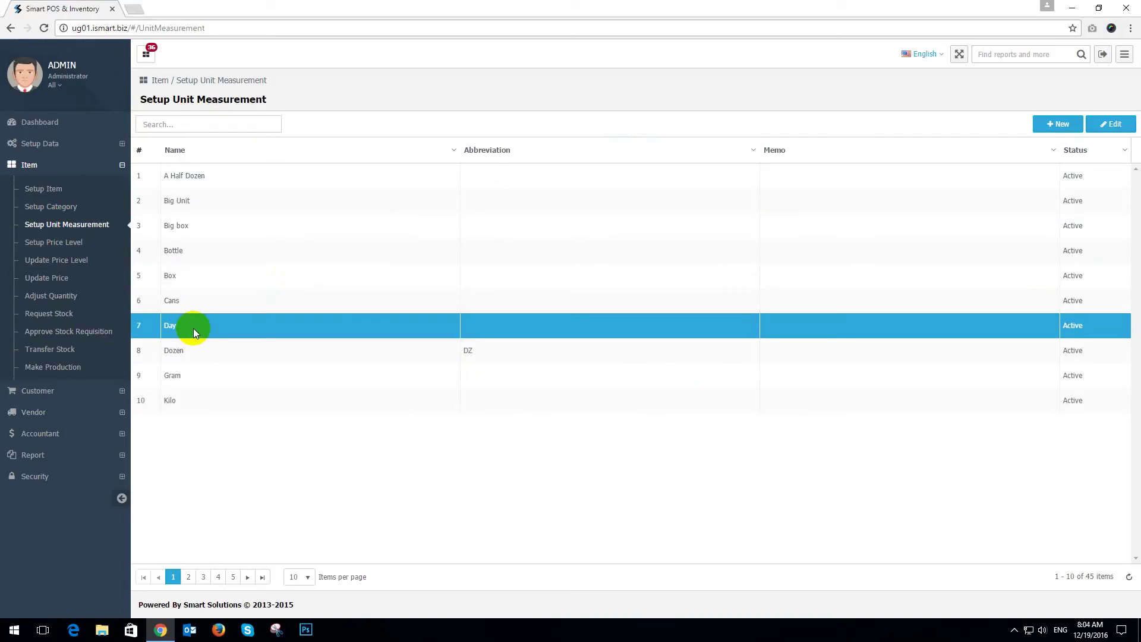
left_click(173, 378)
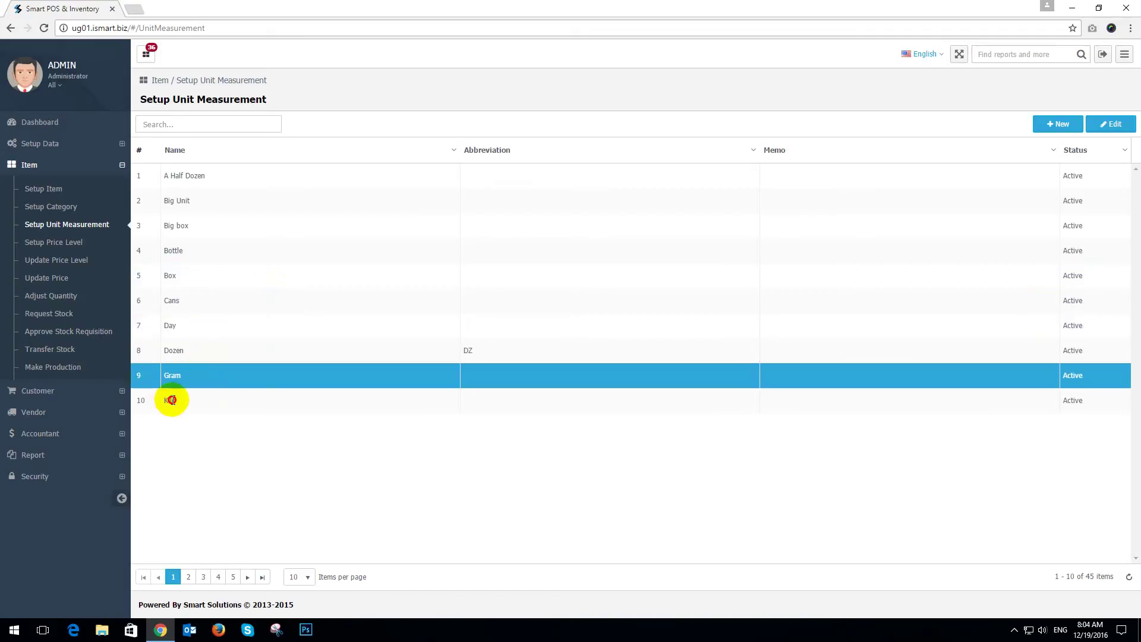
left_click(171, 399)
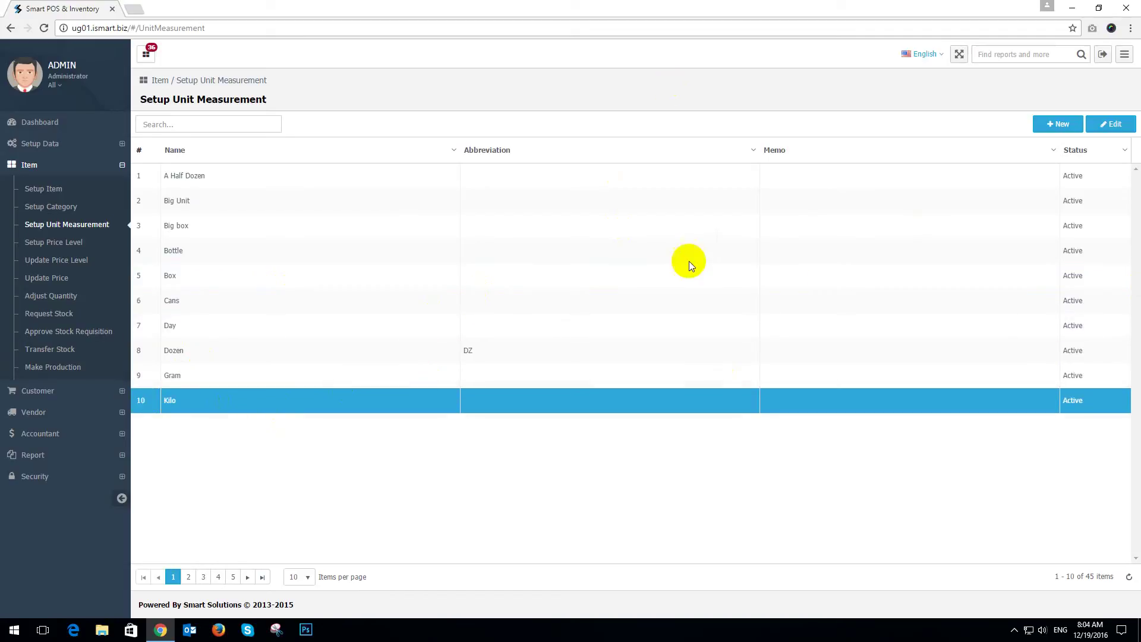
left_click(1057, 124)
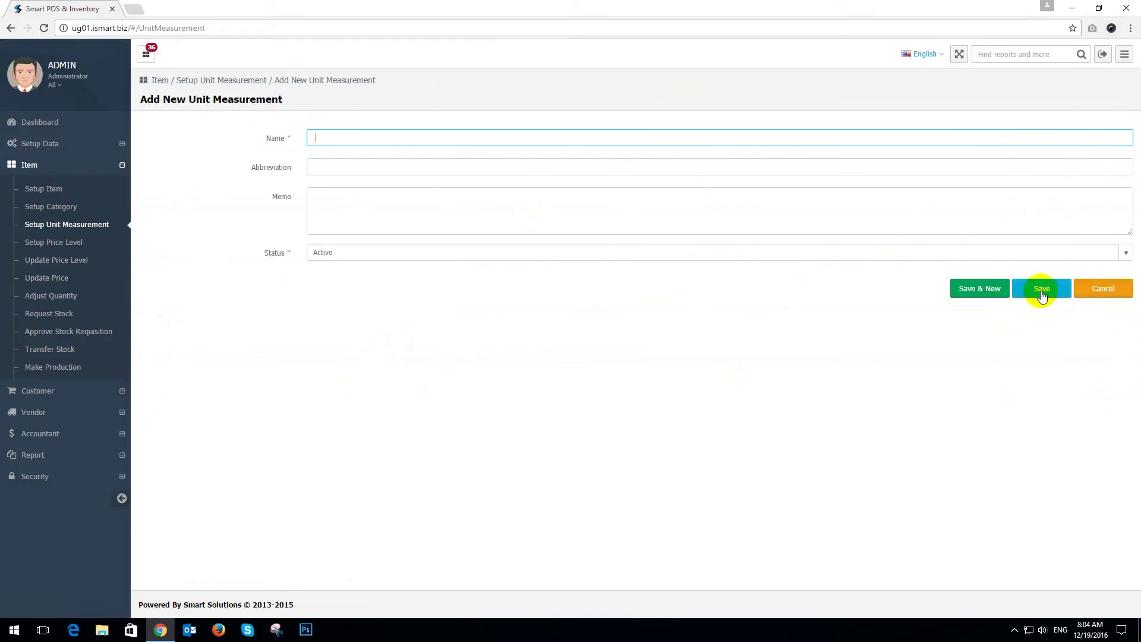
left_click(1102, 289)
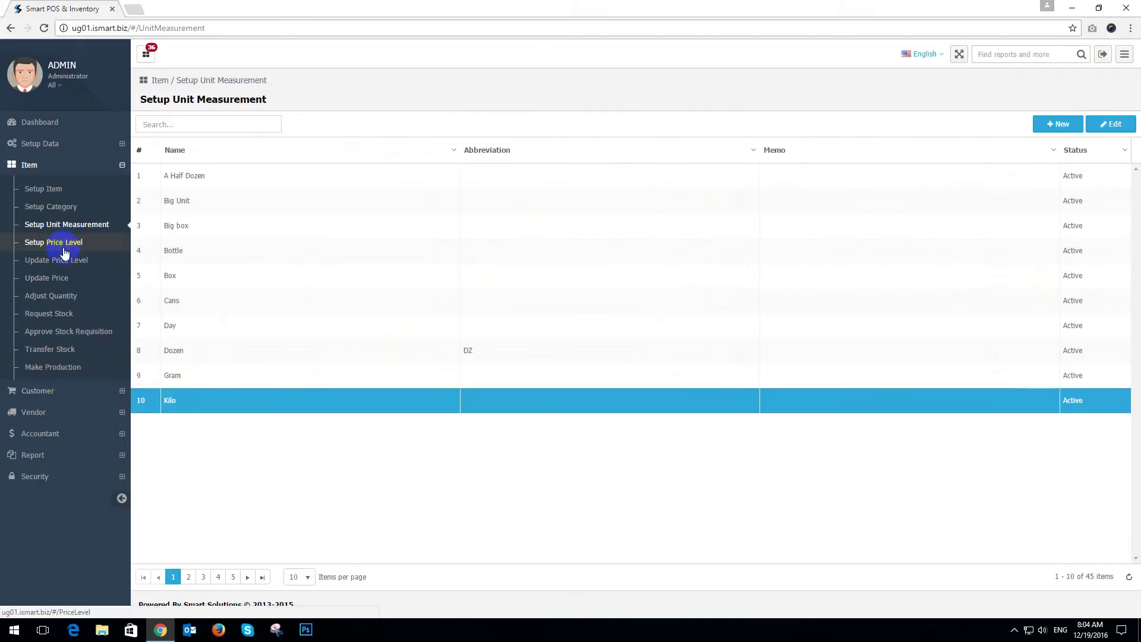
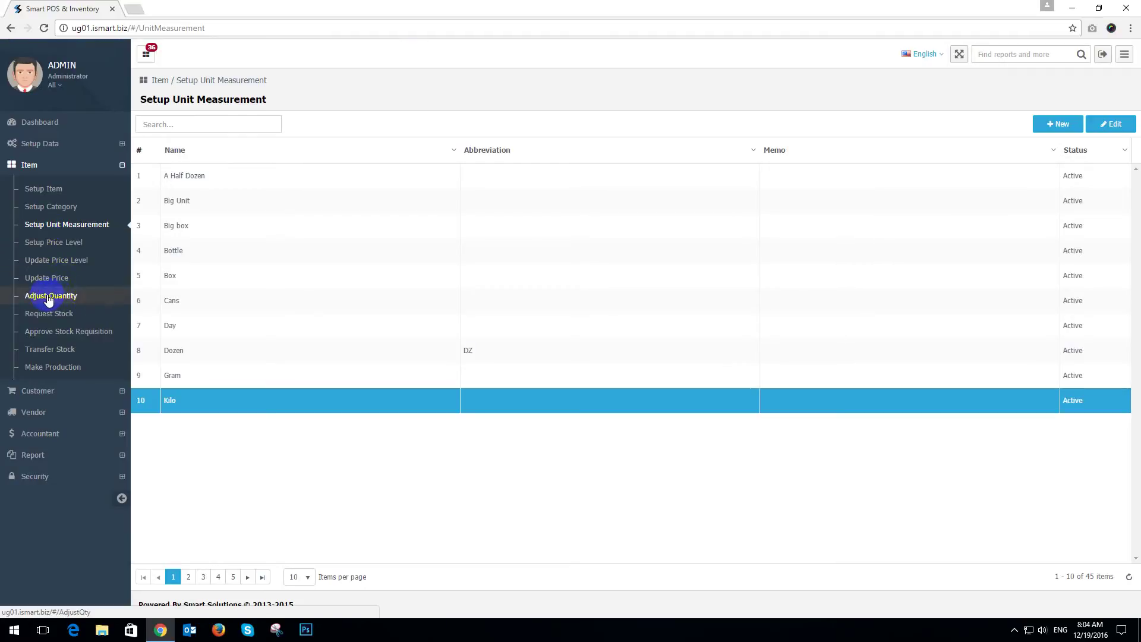
Step: Open a blank new stock adjustment form in the quantity adjustment section
left_click(56, 296)
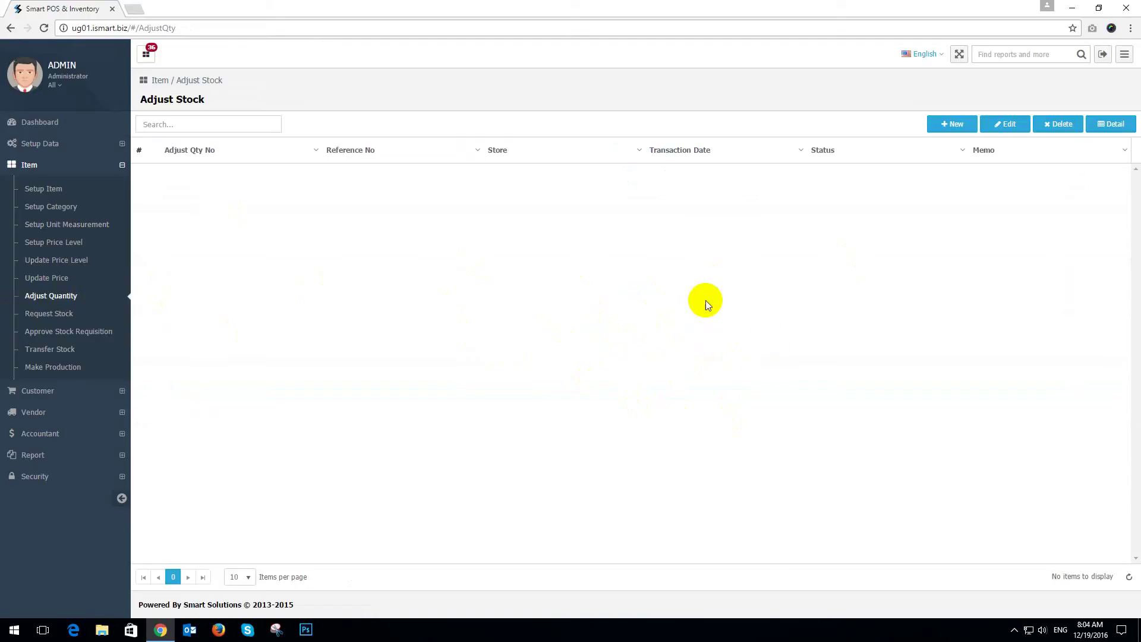
left_click(952, 124)
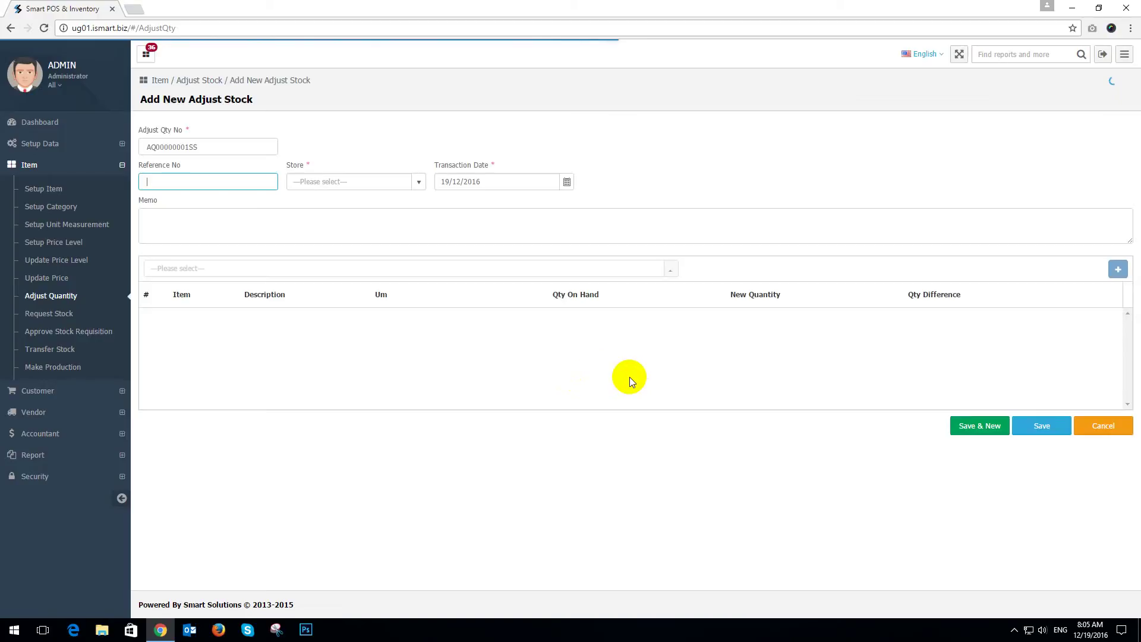
left_click(232, 183)
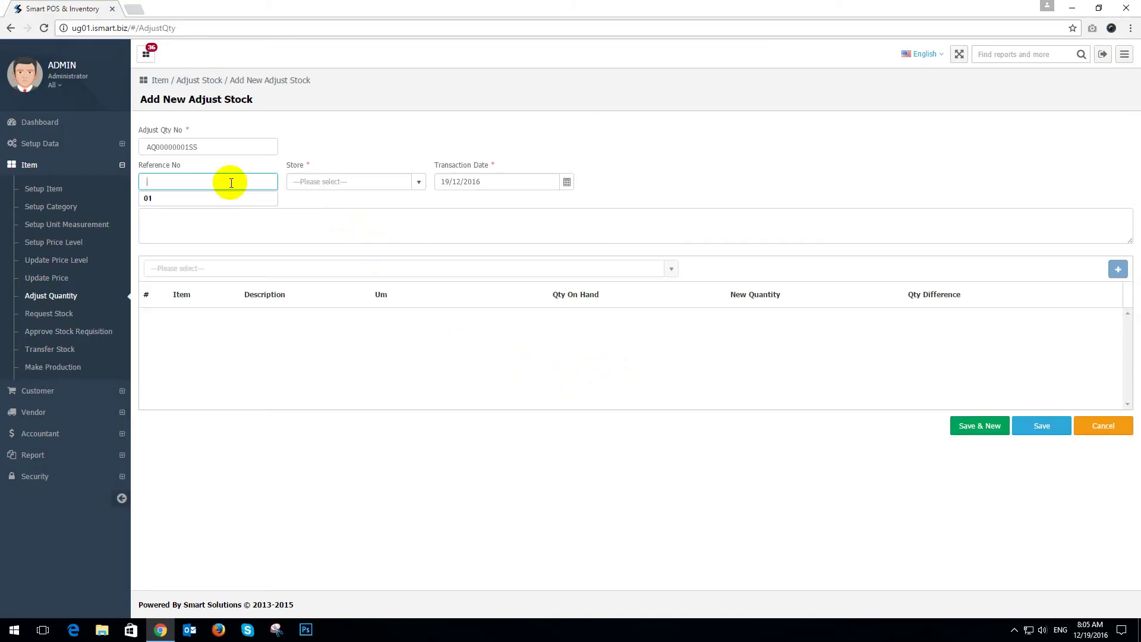
left_click(373, 130)
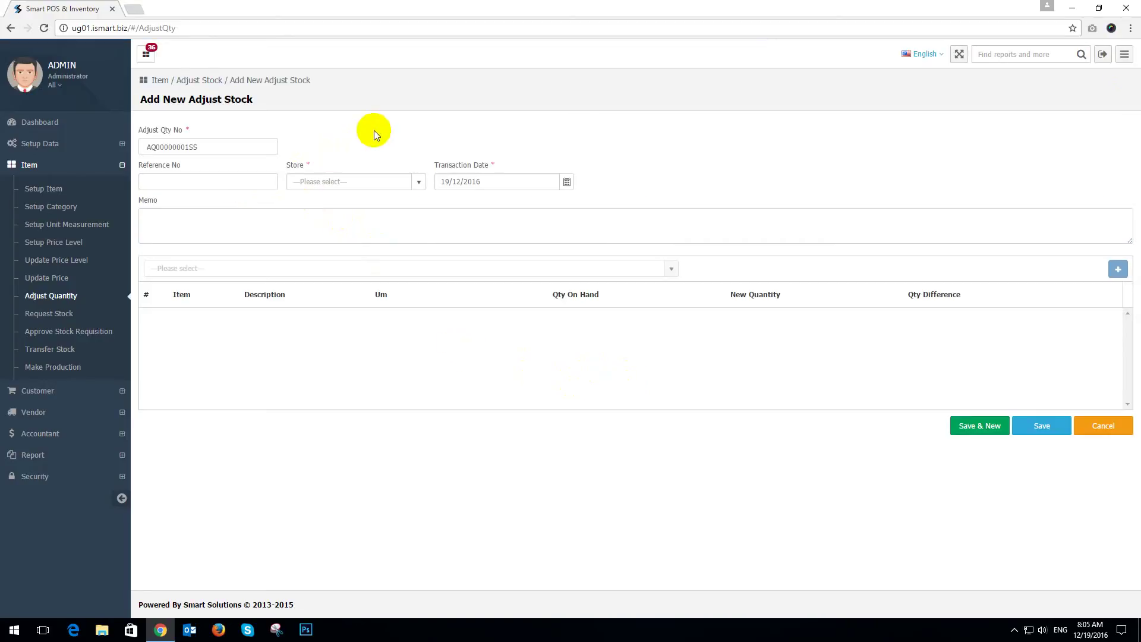
Step: Fill the adjustment's Reference No with the suggested value 01 and clear it again
left_click(193, 175)
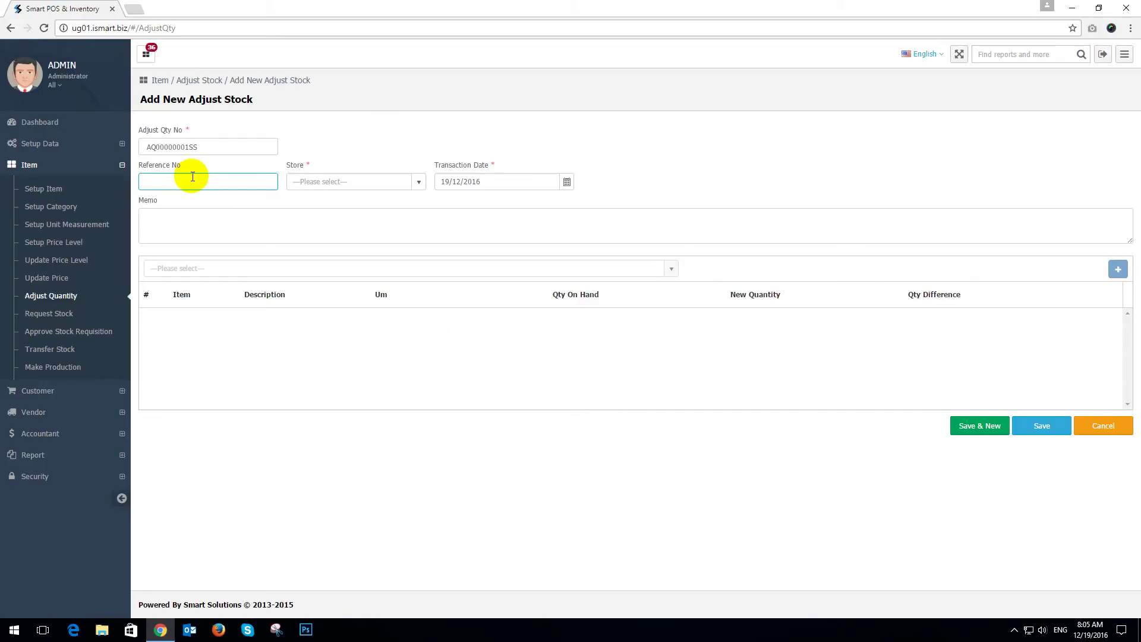
left_click(163, 180)
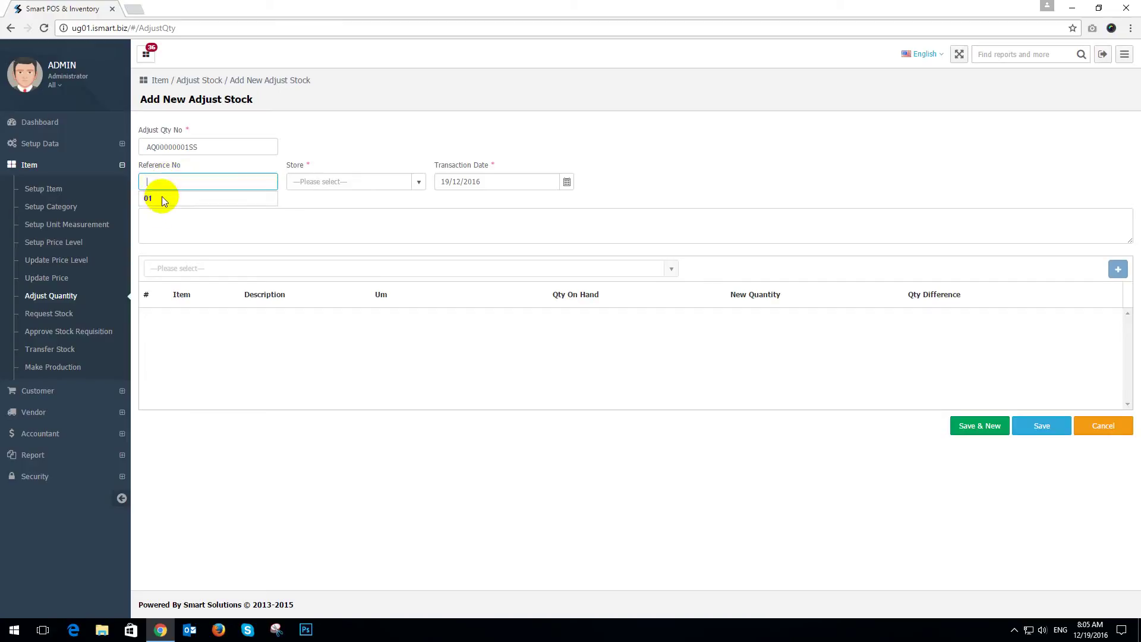
left_click(163, 199)
left_click_drag(201, 183, 69, 178)
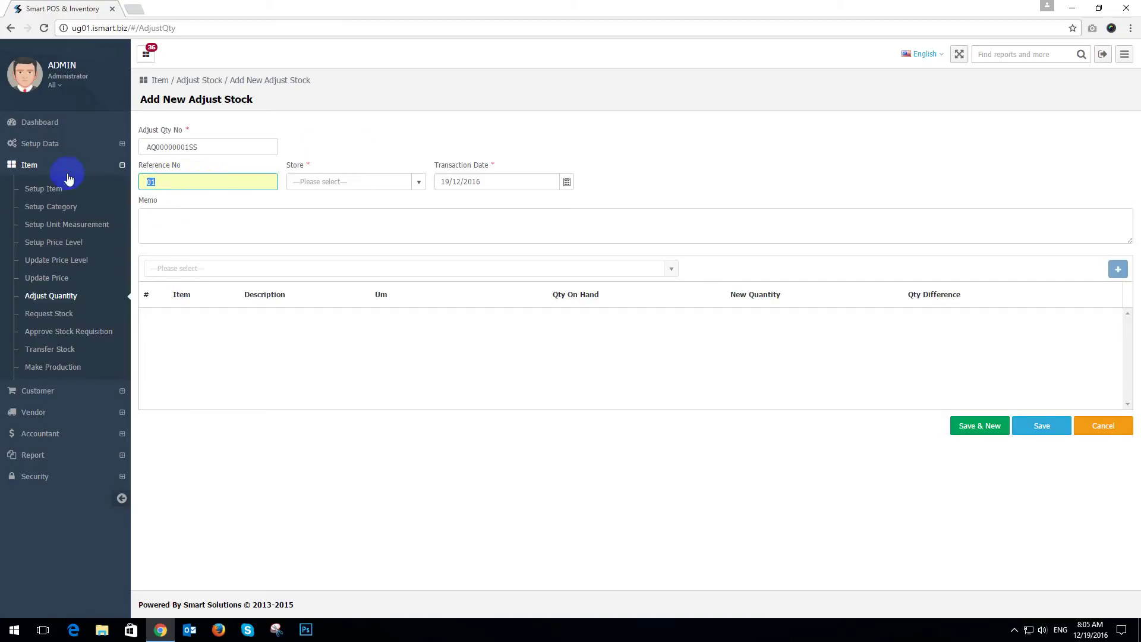
key("BackSpace")
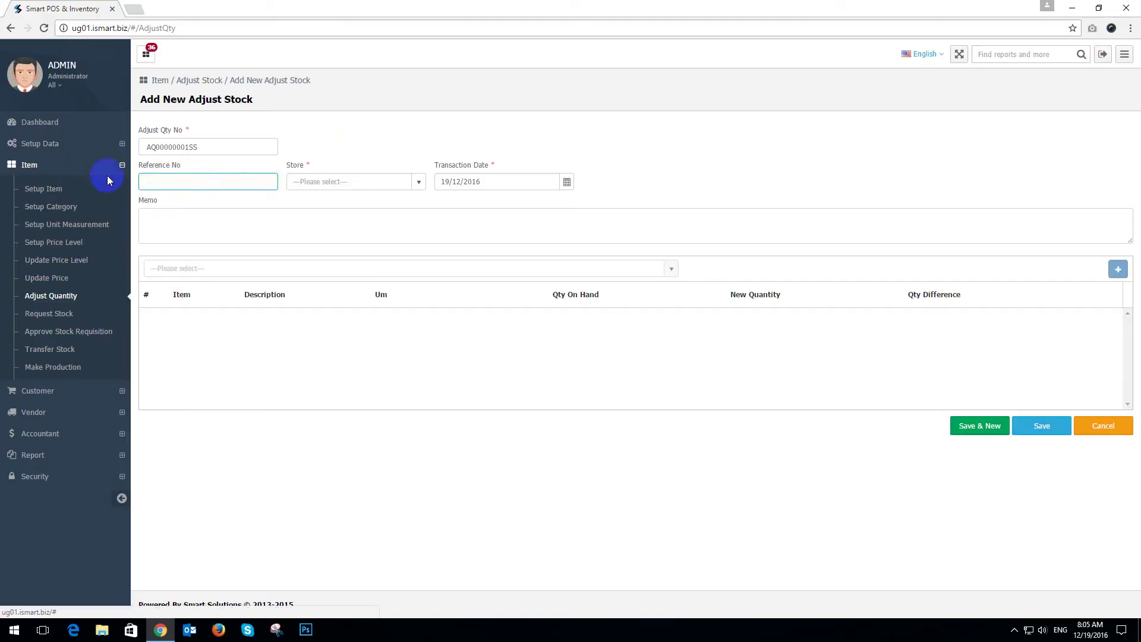
Step: Choose Store1 as the store for the new stock adjustment, keeping the current transaction date
left_click(418, 180)
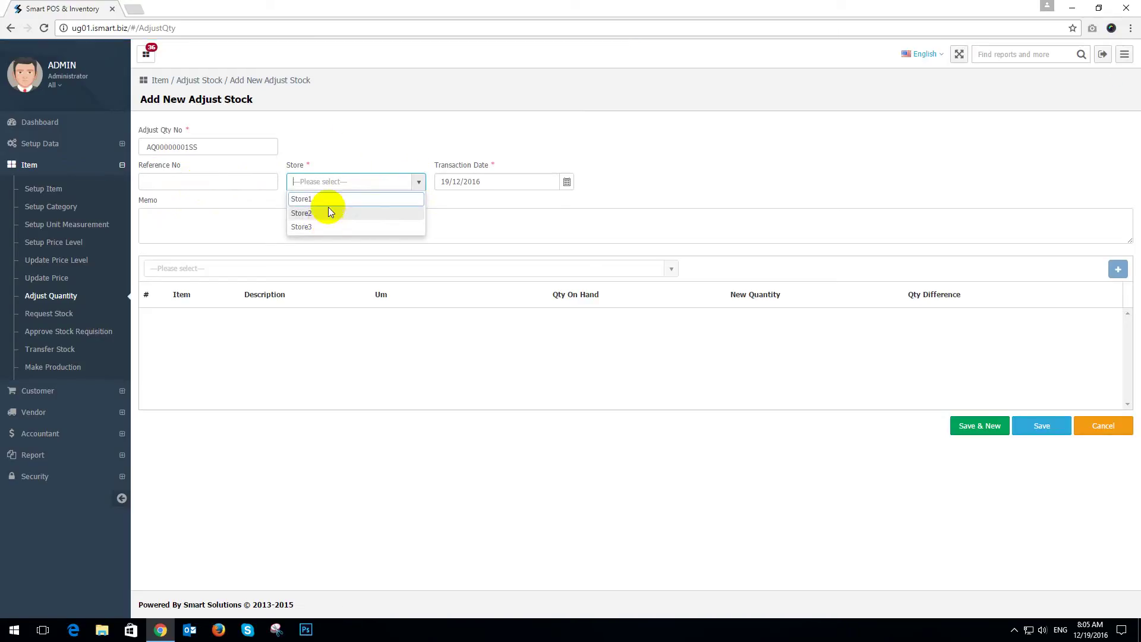
left_click(339, 130)
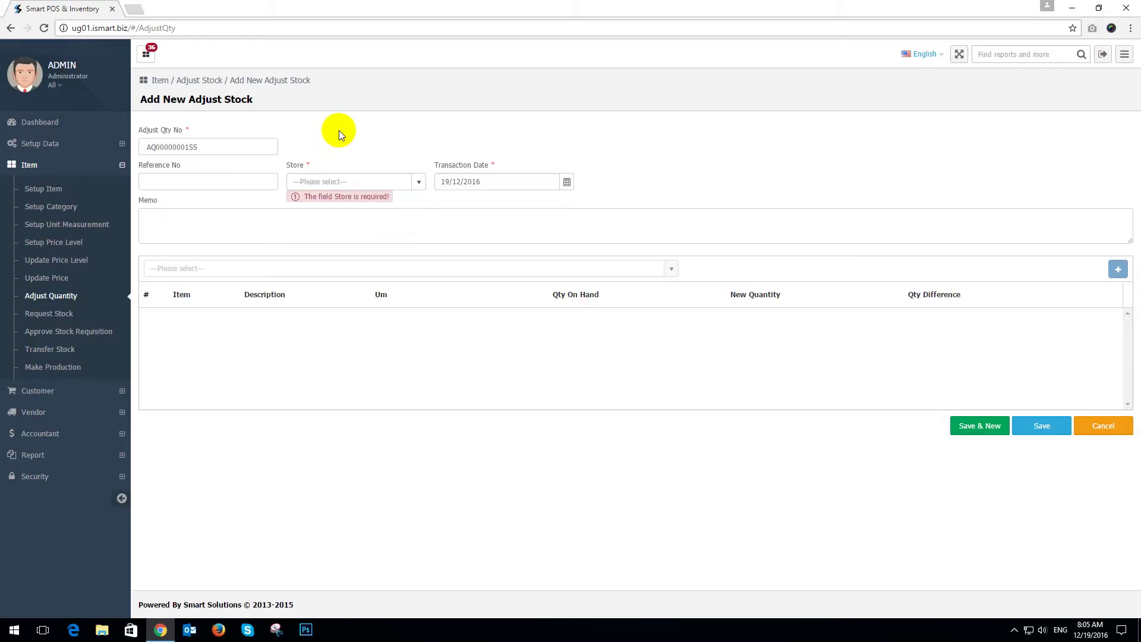
left_click(418, 183)
left_click(332, 196)
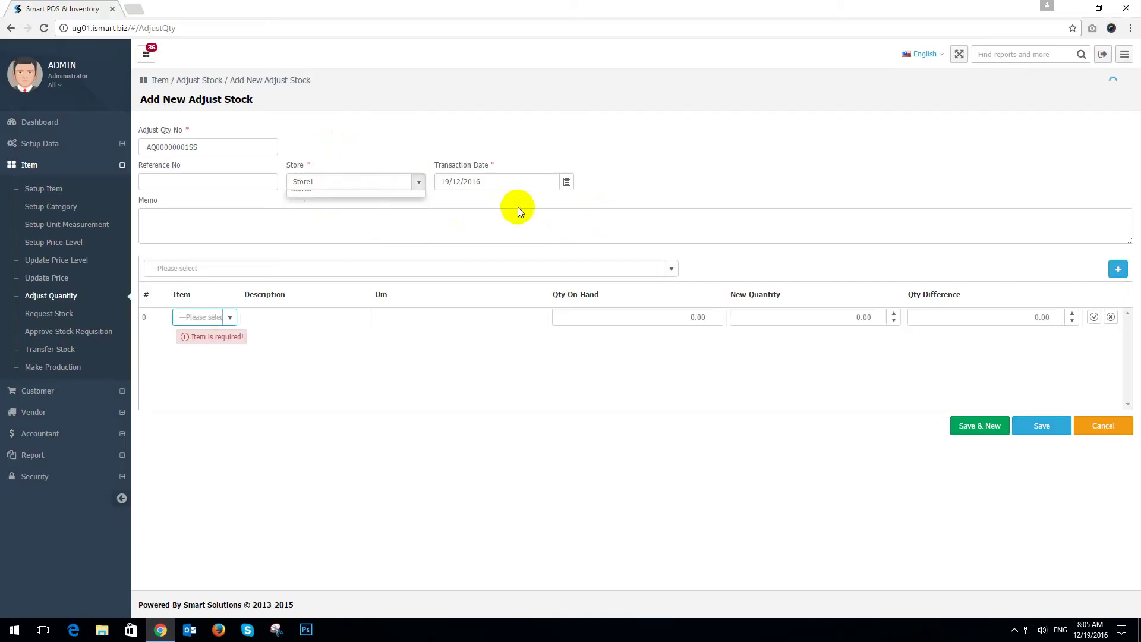
left_click(567, 182)
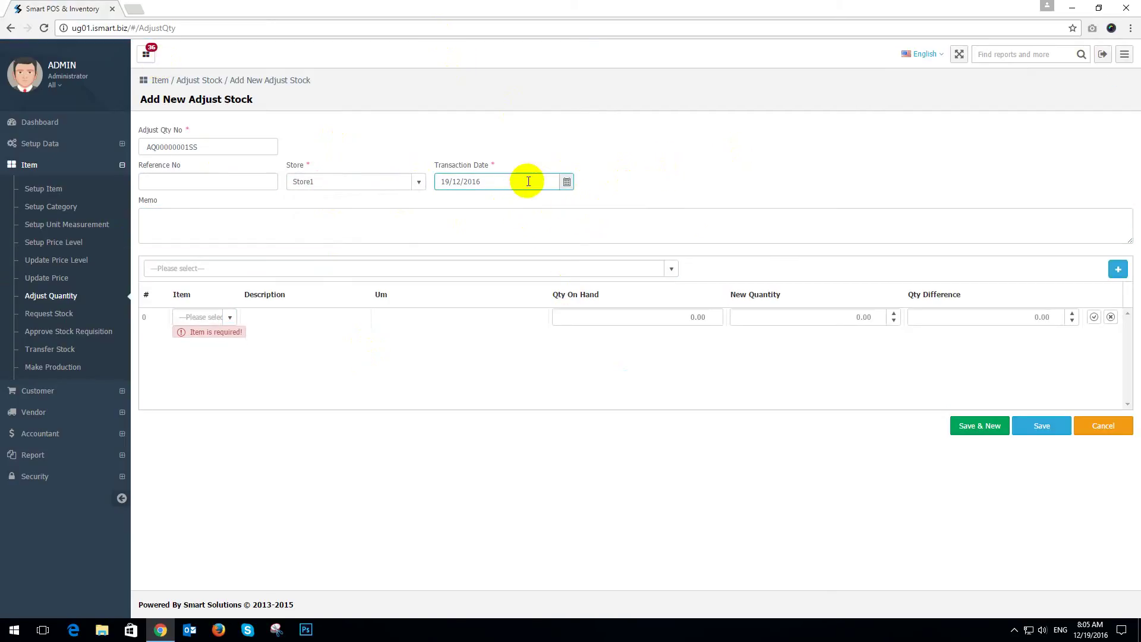
Step: Pick item 00002 Pepsi for the first adjustment row and set its new quantity to 400
left_click(224, 317)
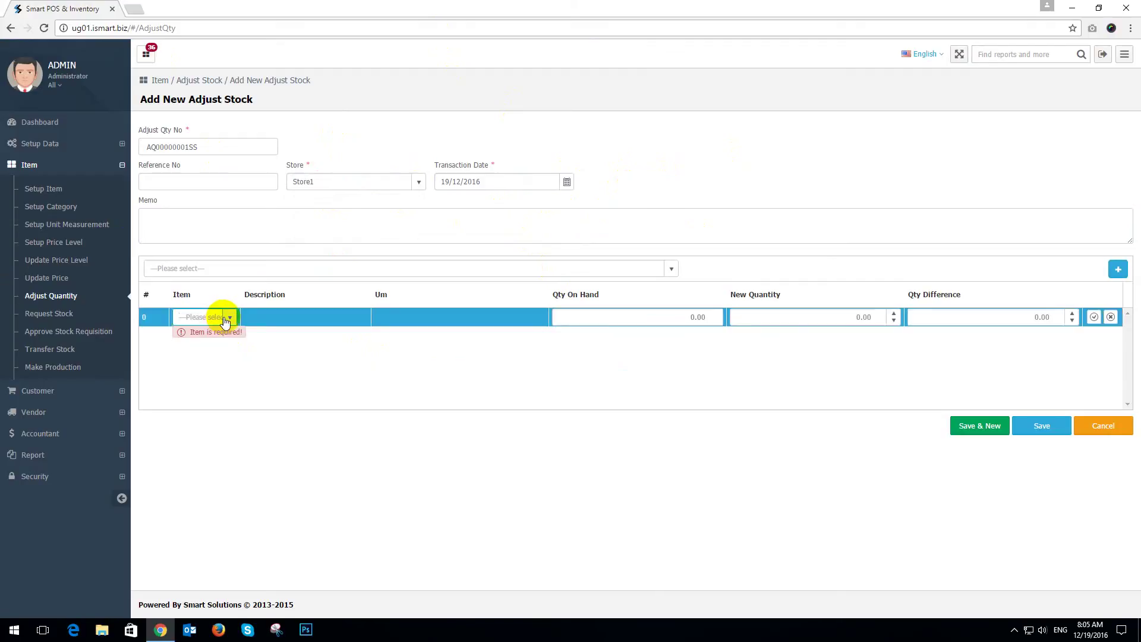
left_click(229, 318)
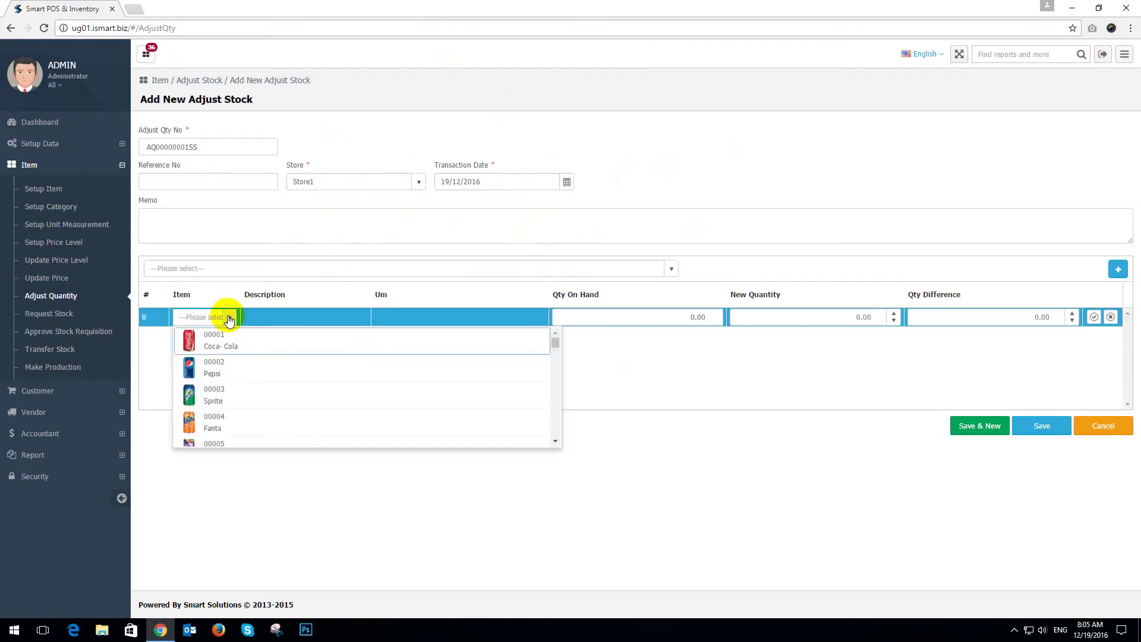
left_click(220, 373)
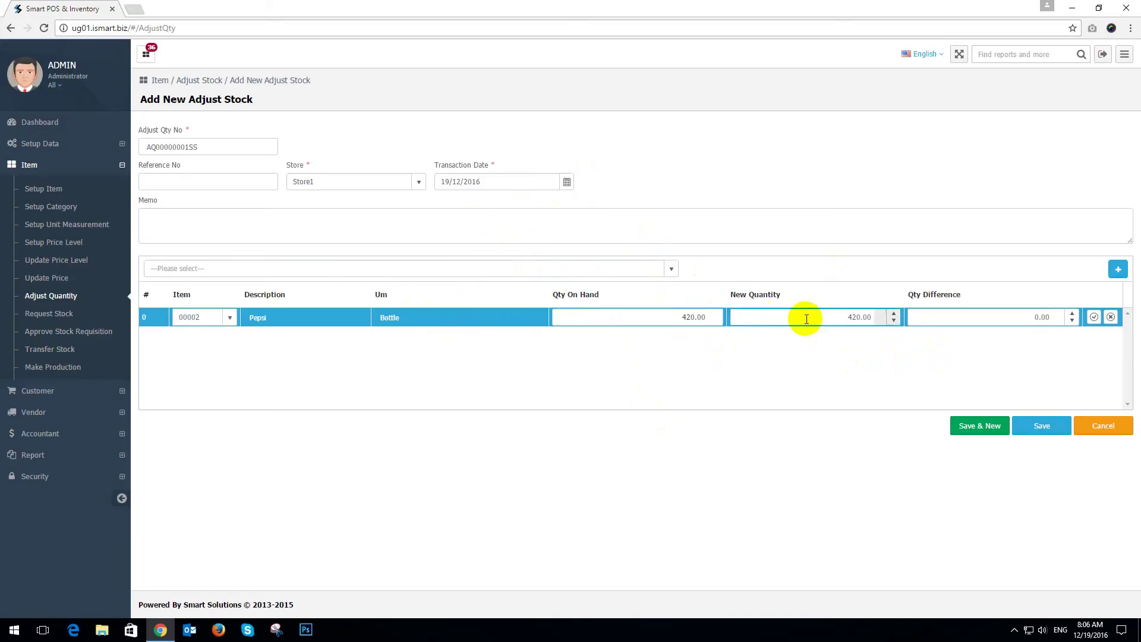
left_click(839, 319)
type("400")
key("Tab")
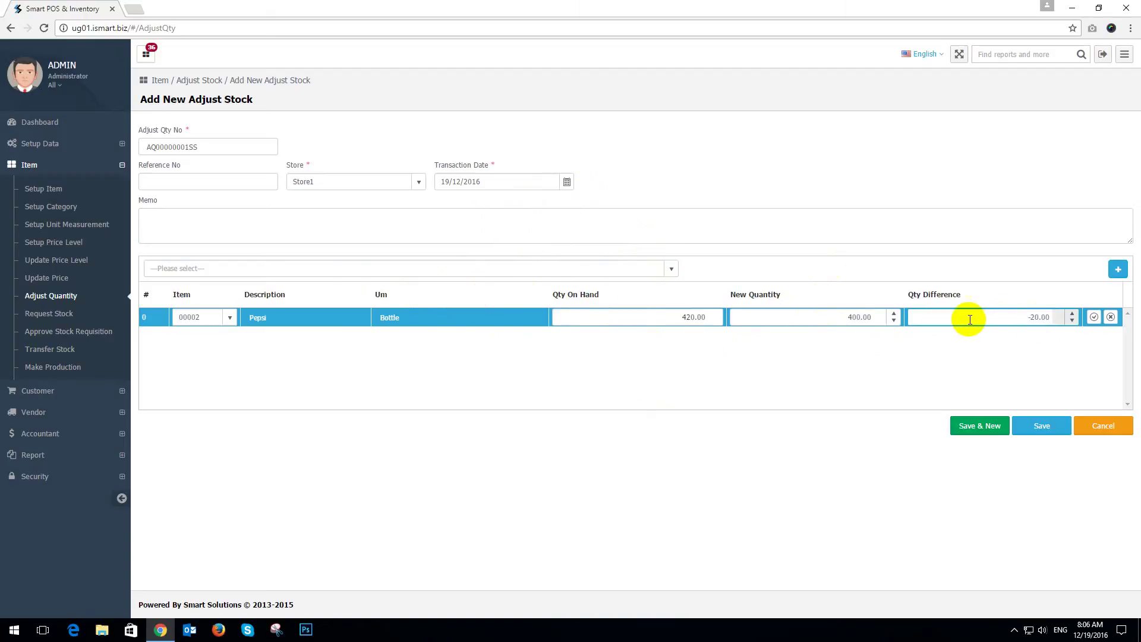
Step: Try new quantities of 440 and 420 for the Pepsi row to compare the quantity difference
left_click(859, 318)
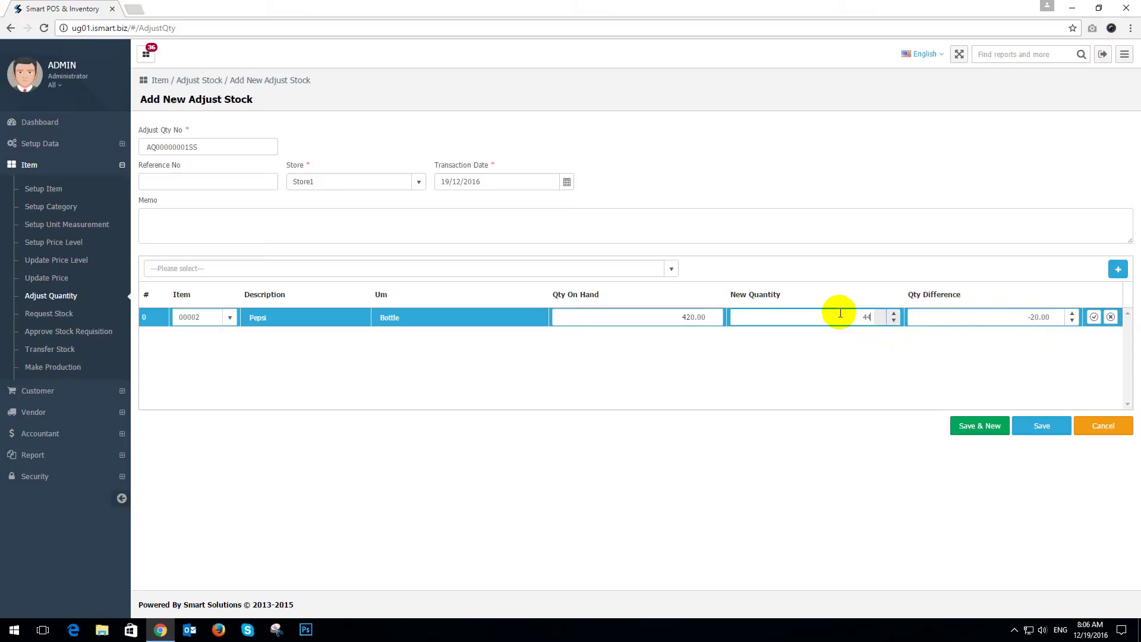
type("0")
key("Tab")
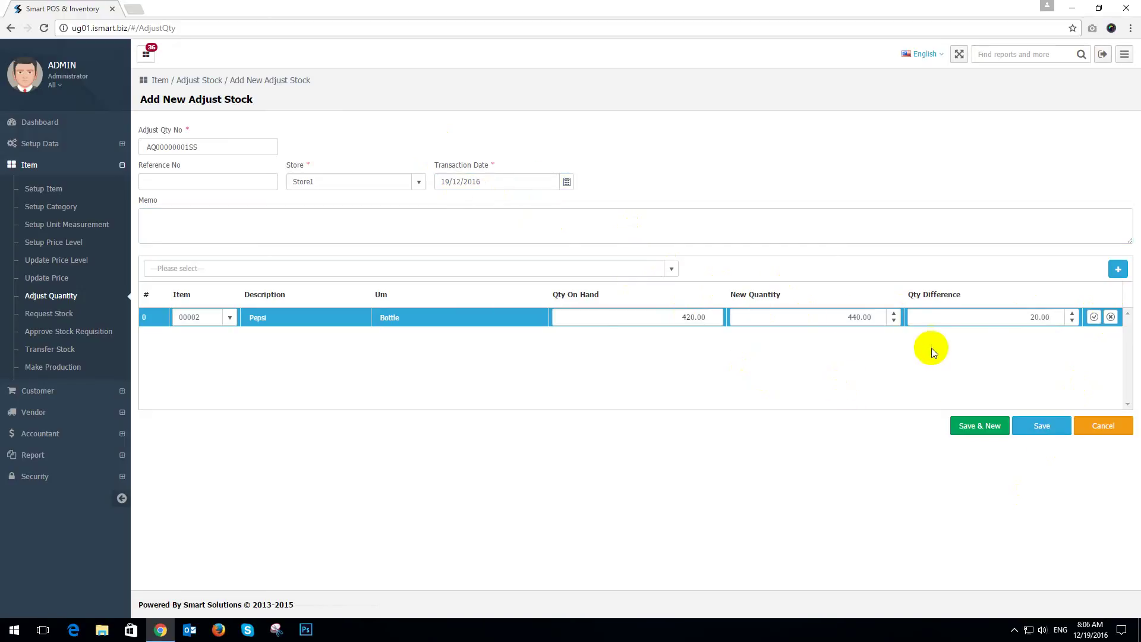
left_click(840, 316)
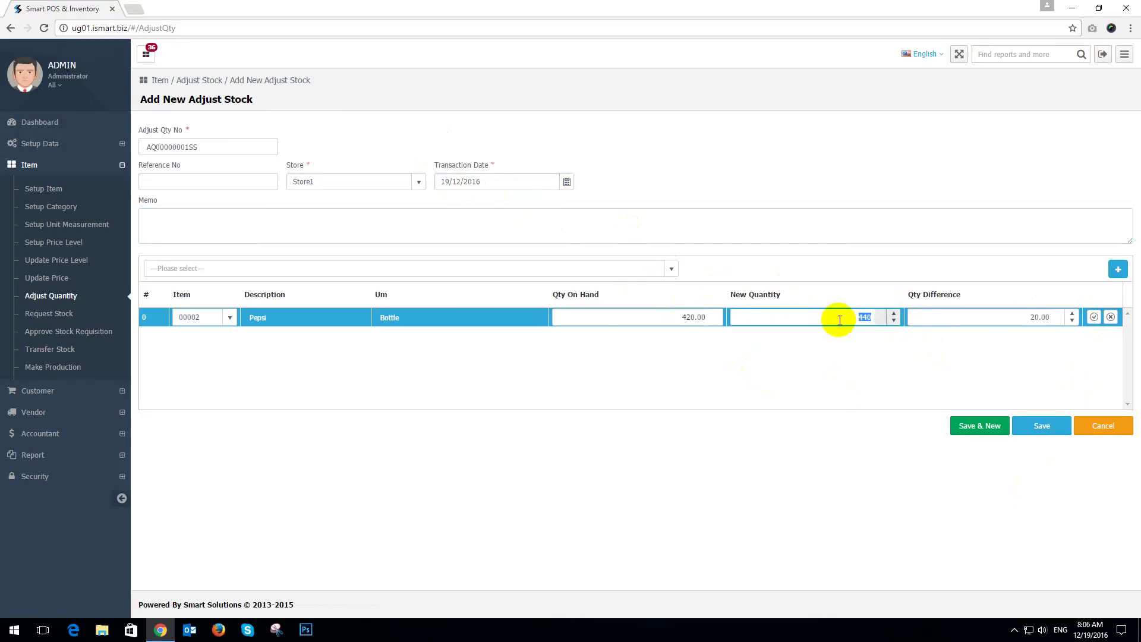
left_click(851, 317)
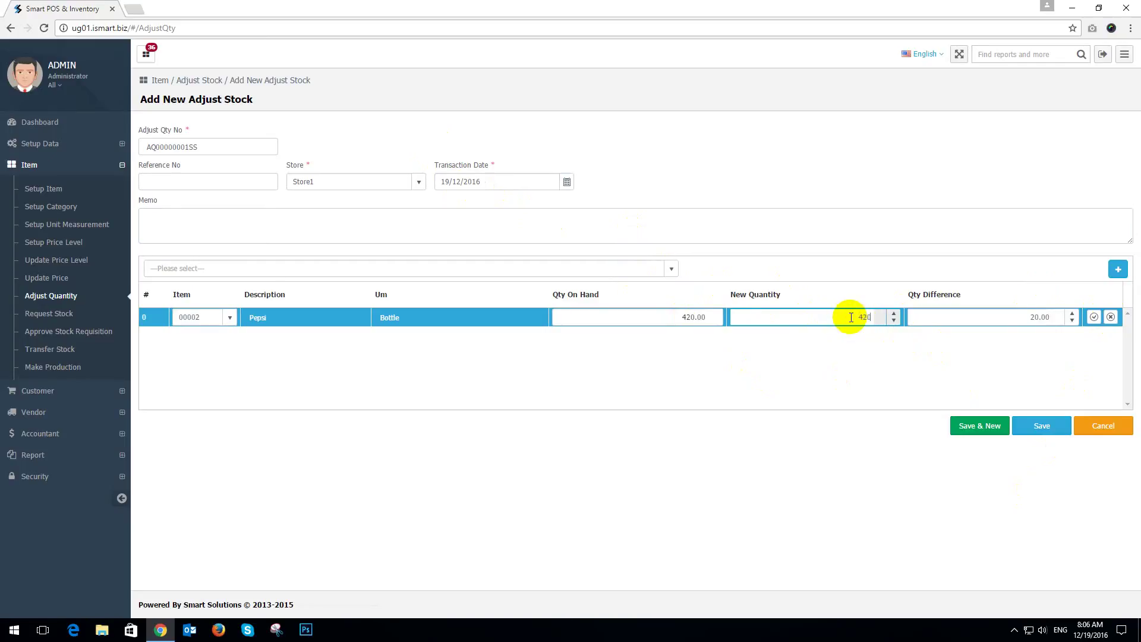
left_click(922, 362)
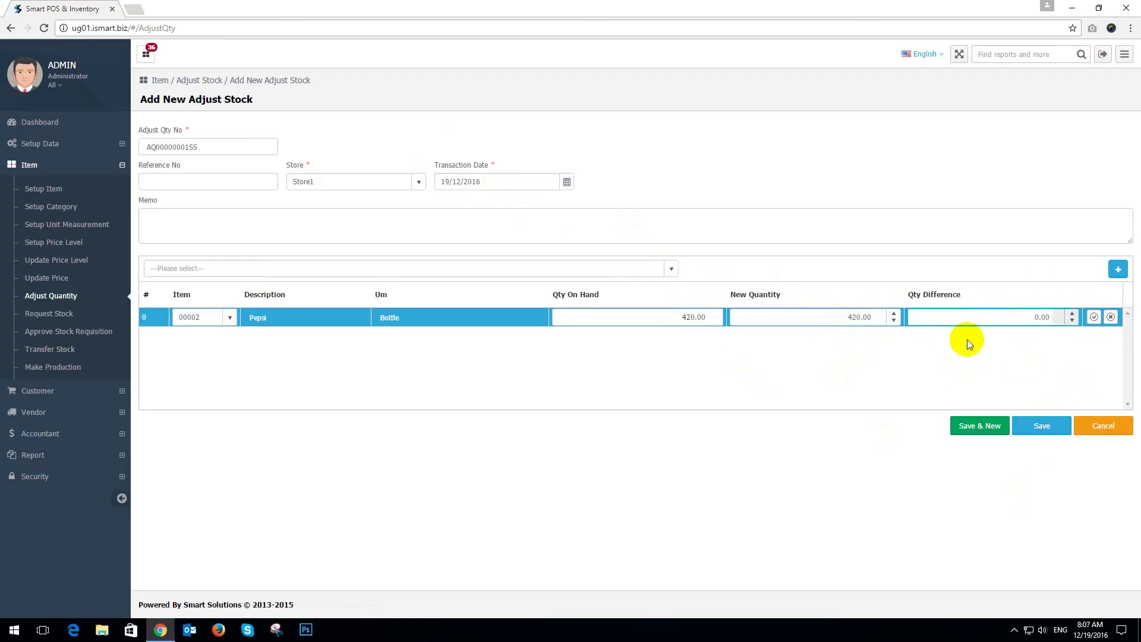
Step: Set the Pepsi row's new quantity back to 400 and try to save the adjustment without confirming the row
left_click(865, 317)
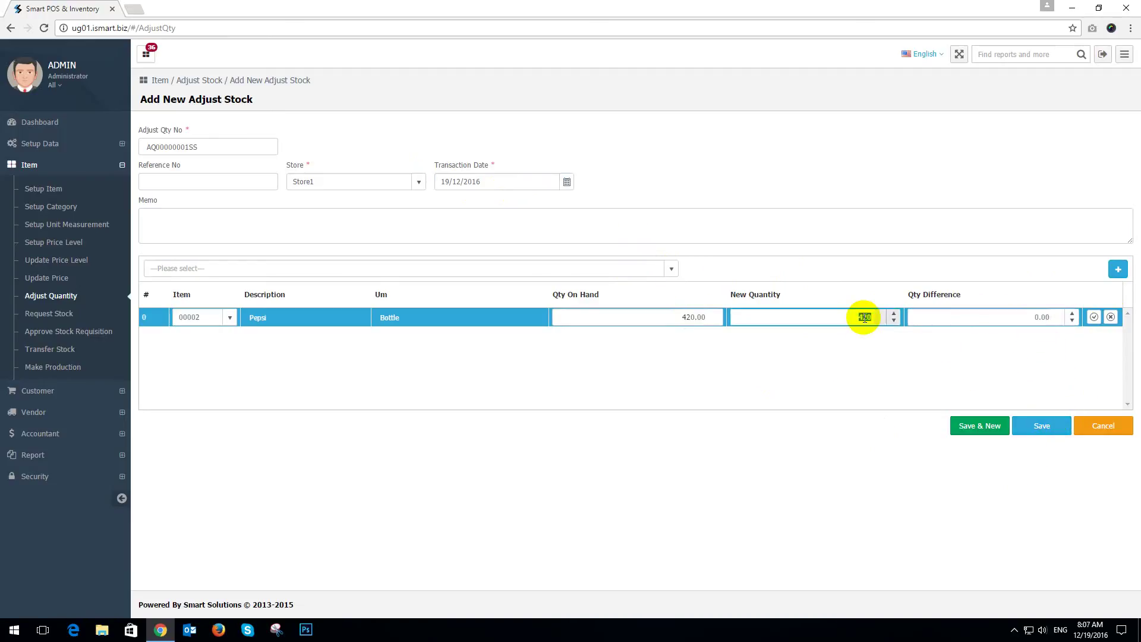
type("400")
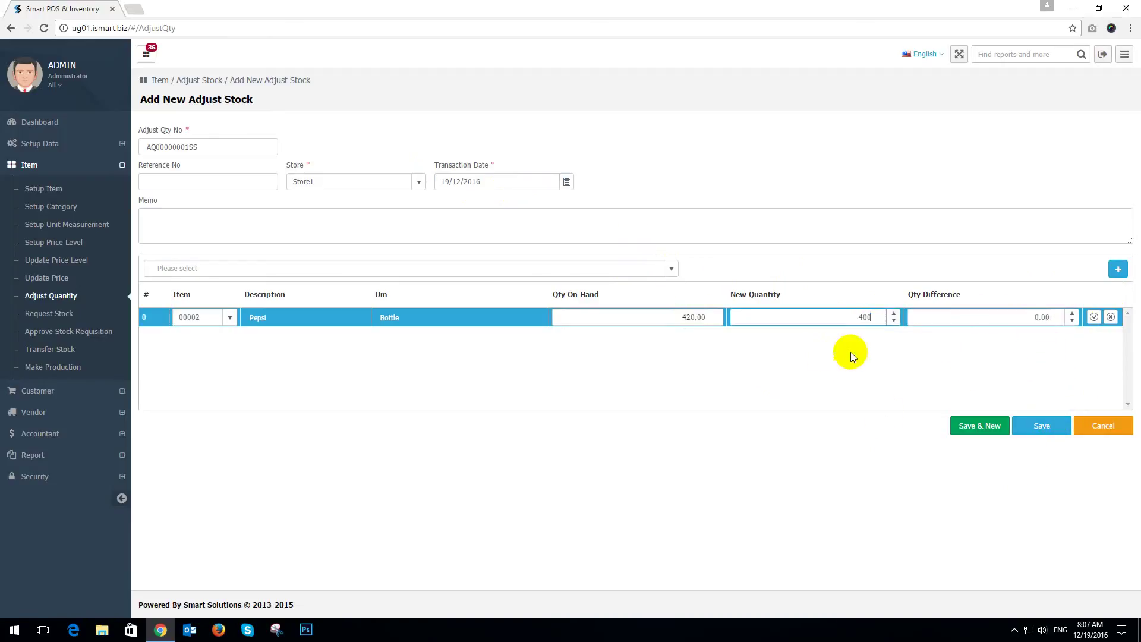
left_click(850, 357)
left_click(1017, 312)
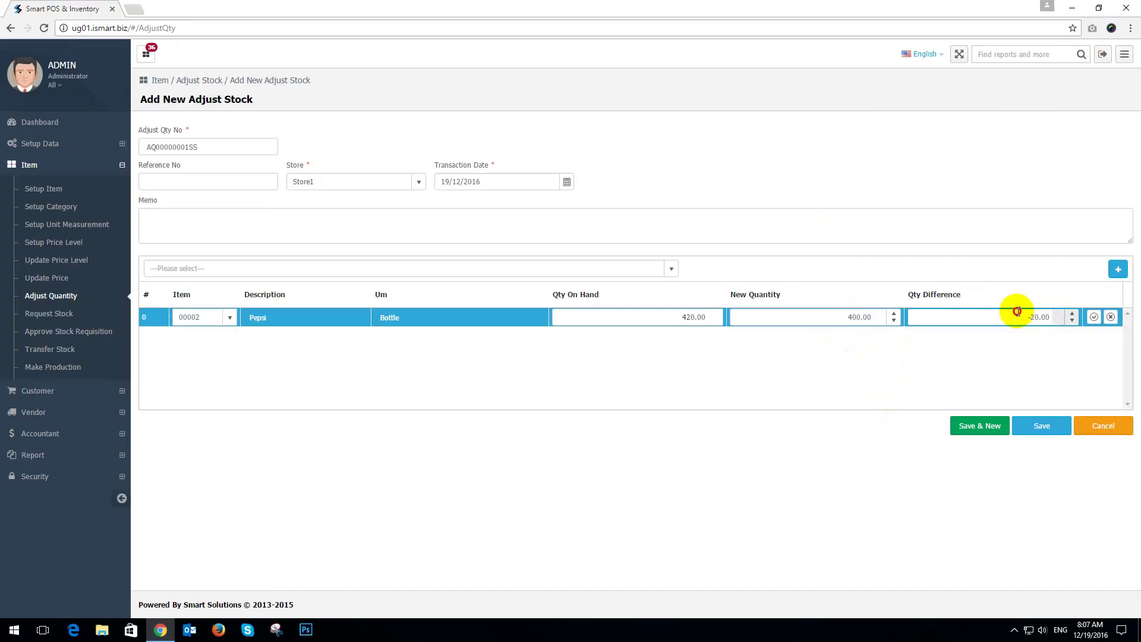
left_click(1010, 360)
left_click(1037, 421)
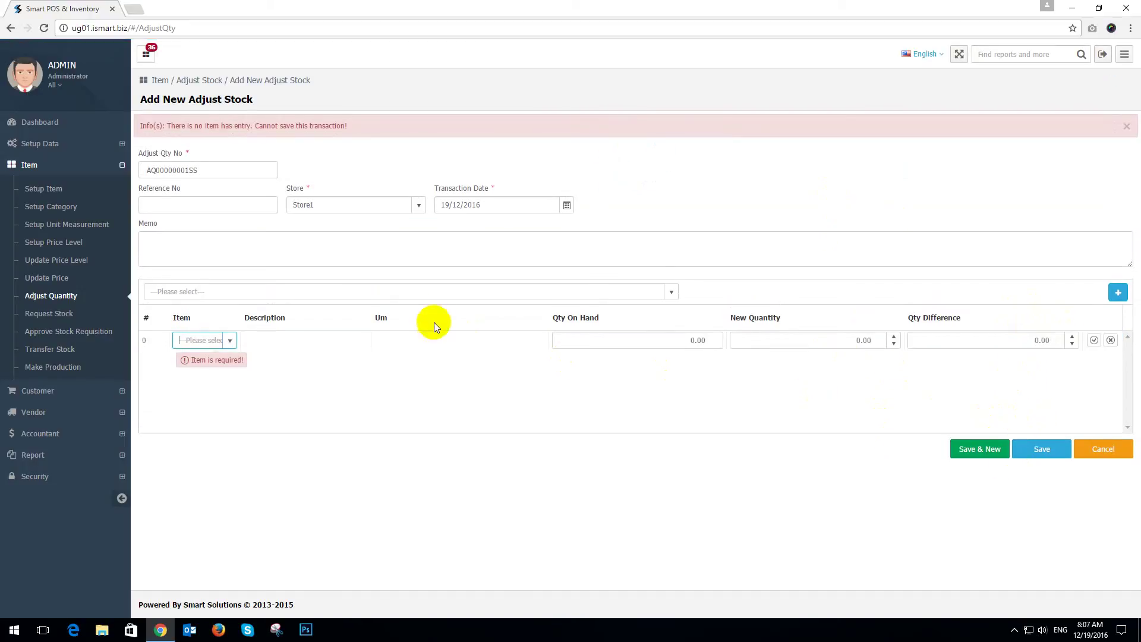
Step: Enter and confirm a row for item 00002 Pepsi with new quantity 400, and save the stock adjustment
left_click(224, 340)
left_click(214, 392)
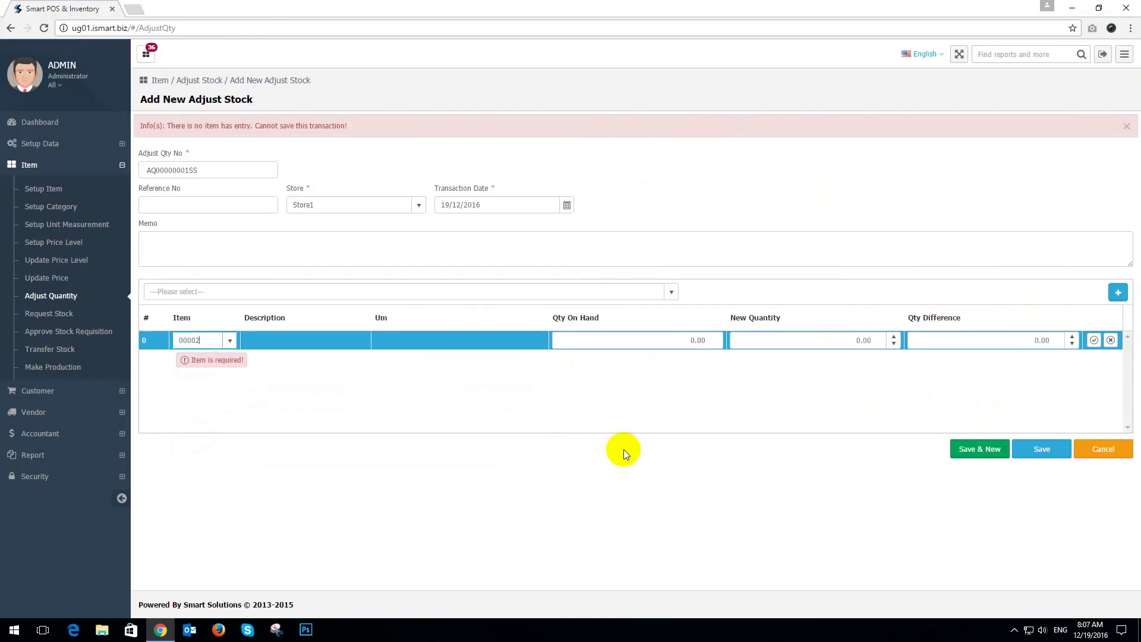
left_click(831, 334)
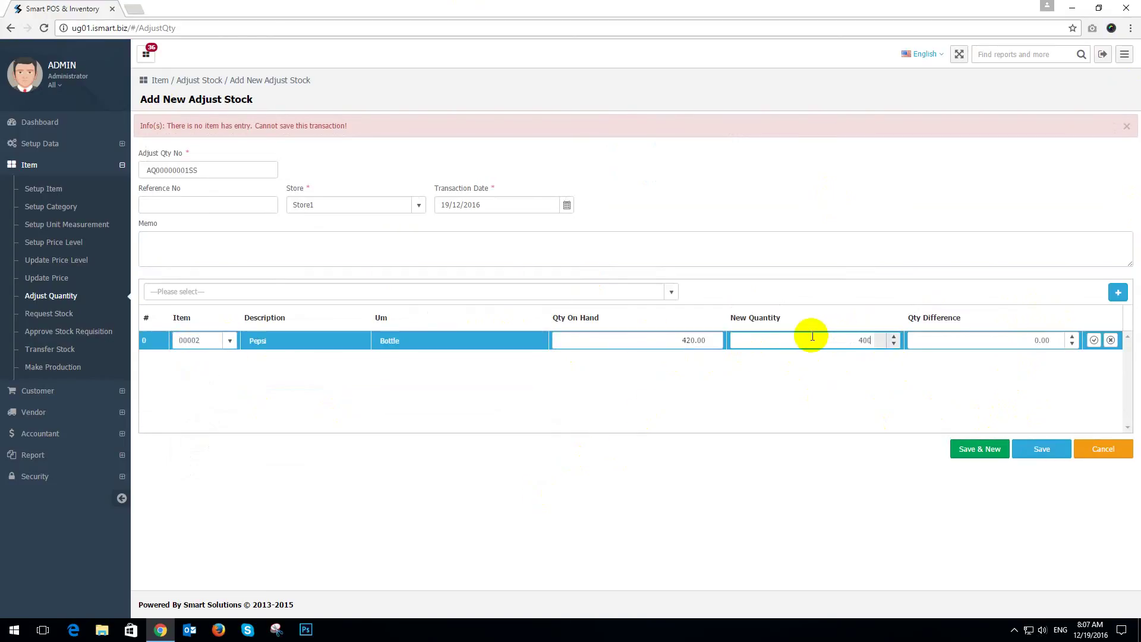
left_click(1093, 341)
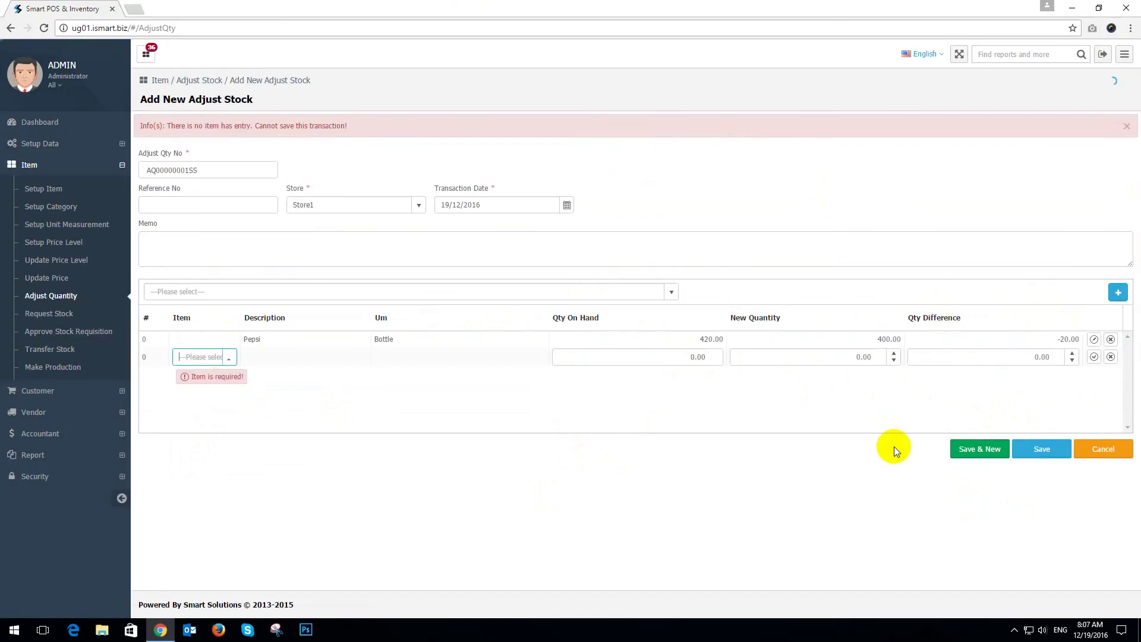
left_click(1045, 448)
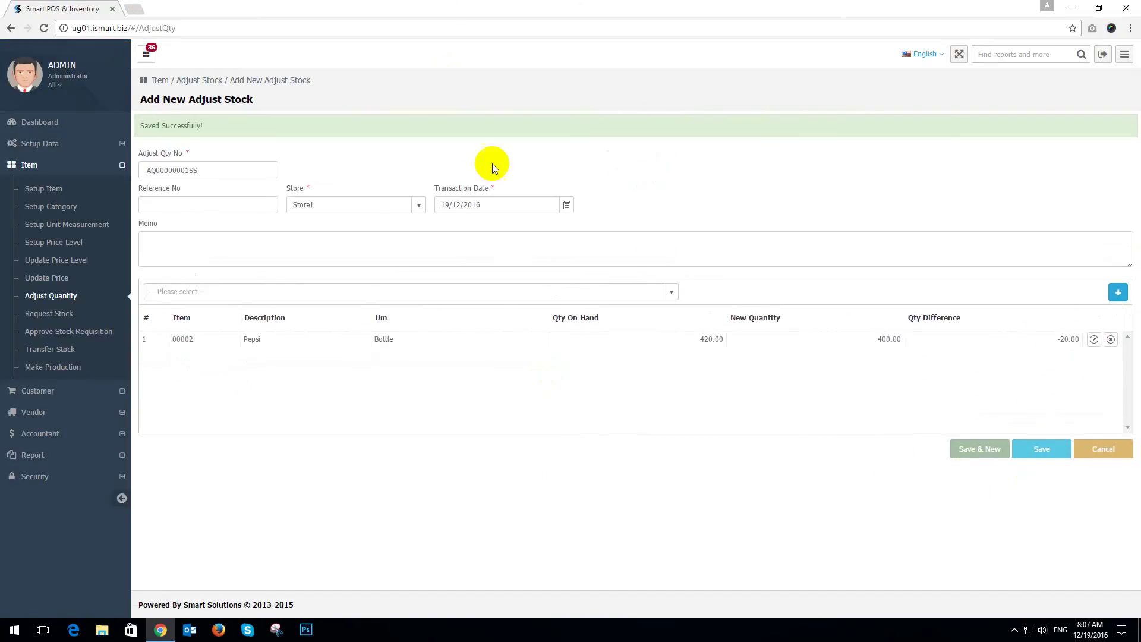
left_click(181, 155)
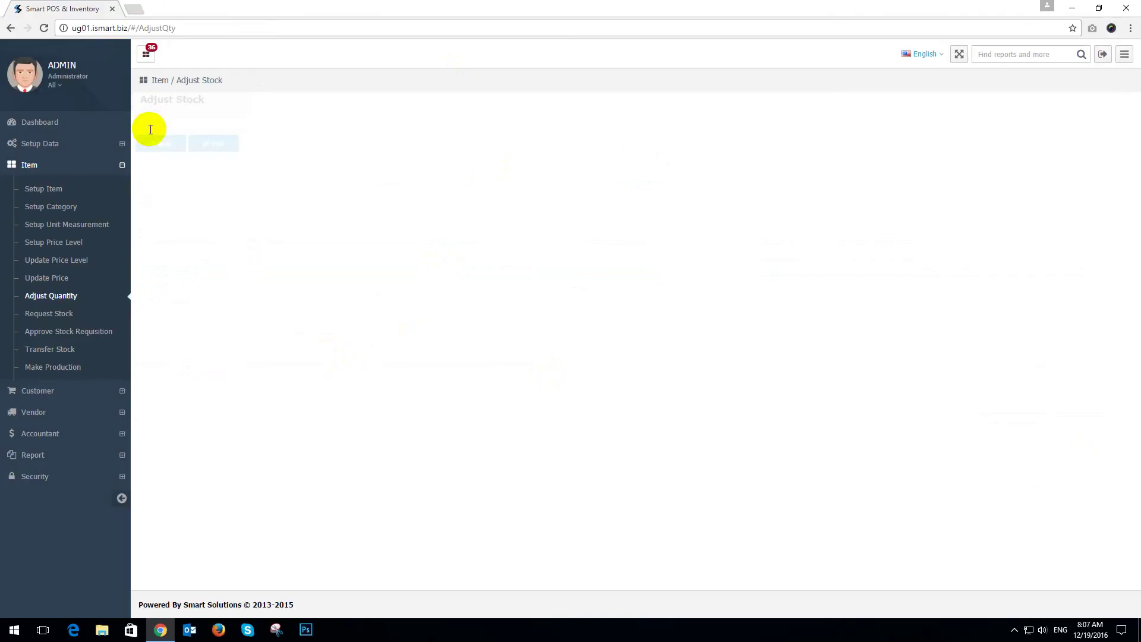
left_click(545, 185)
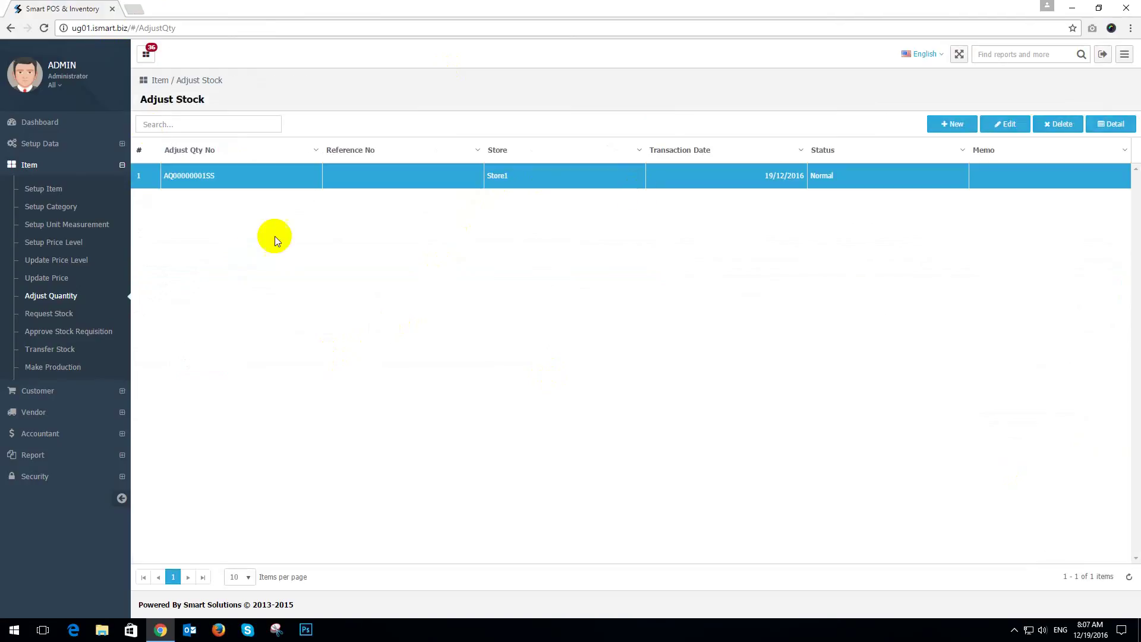
Step: Start a new stock request with Store1 as the From Store
left_click(42, 320)
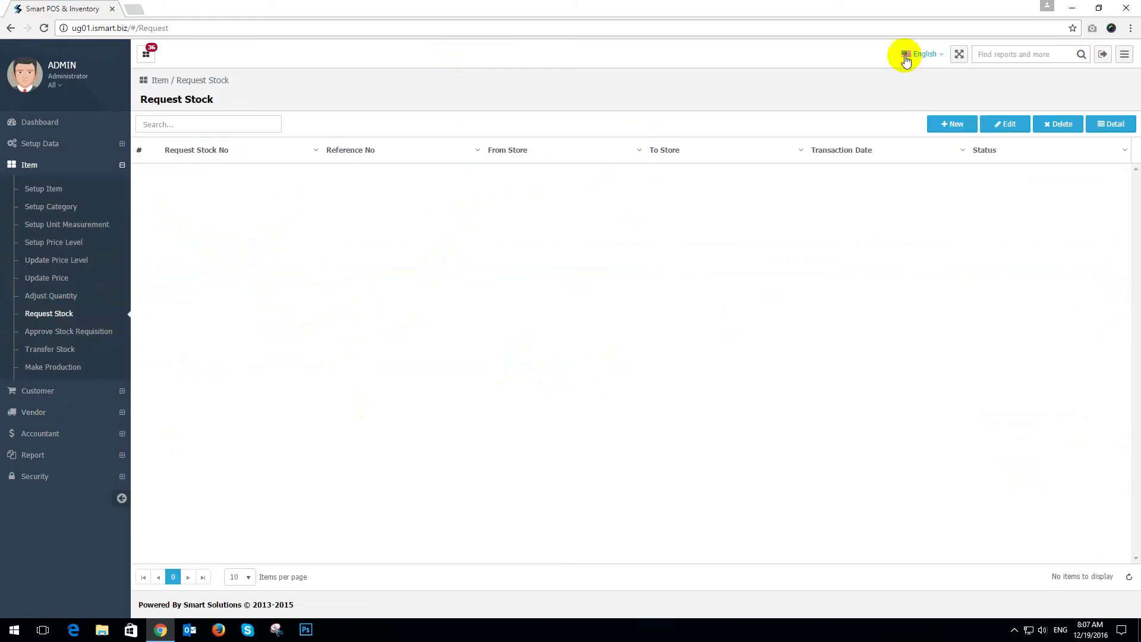
left_click(953, 124)
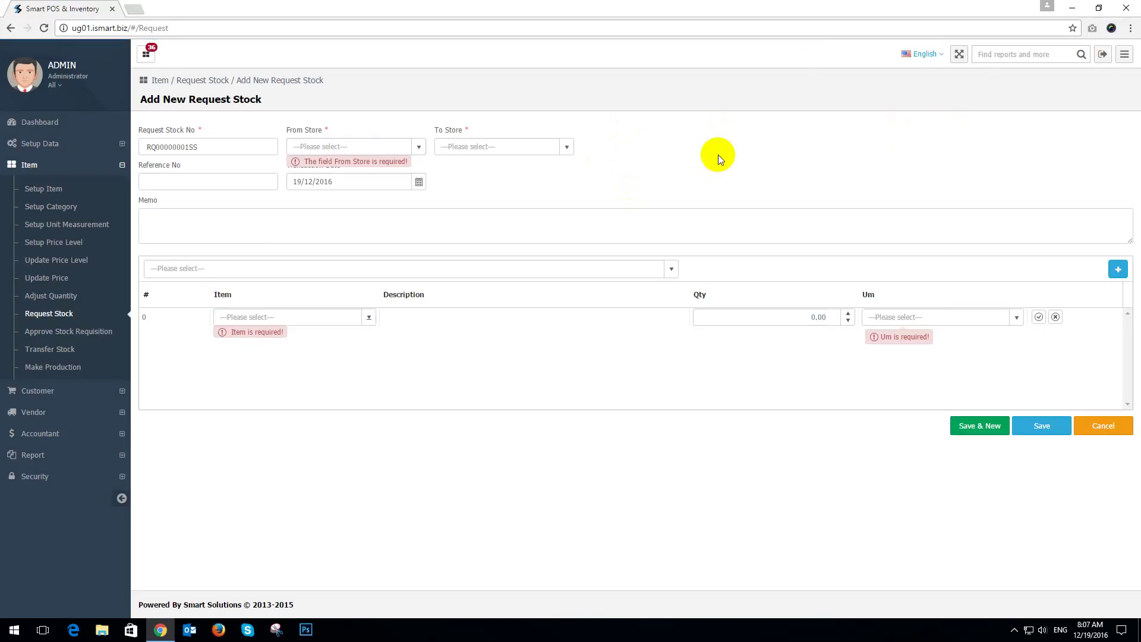
left_click(420, 147)
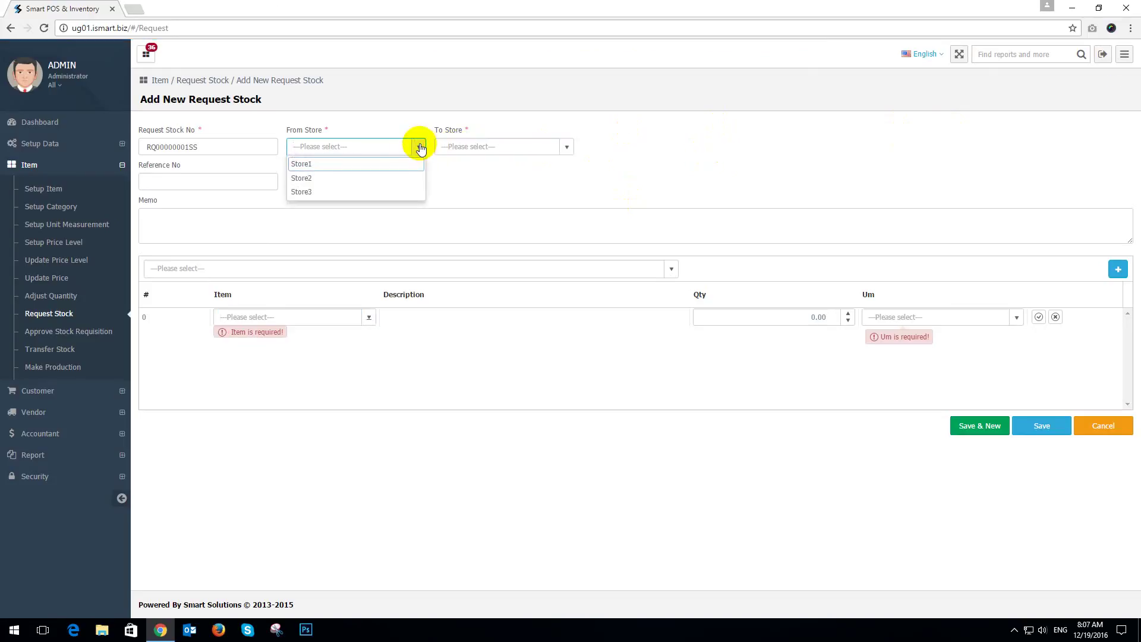
left_click(349, 164)
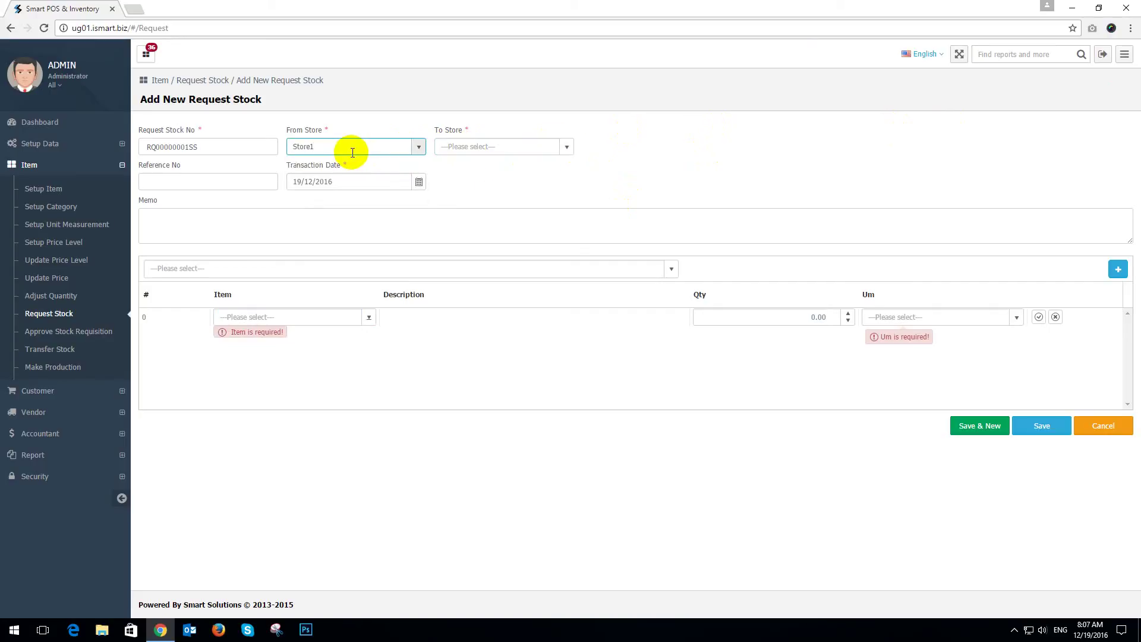
Step: Set the stock request's From Store to Store2 and To Store to Store1, and look at the transaction date calendar
left_click(414, 146)
left_click(363, 173)
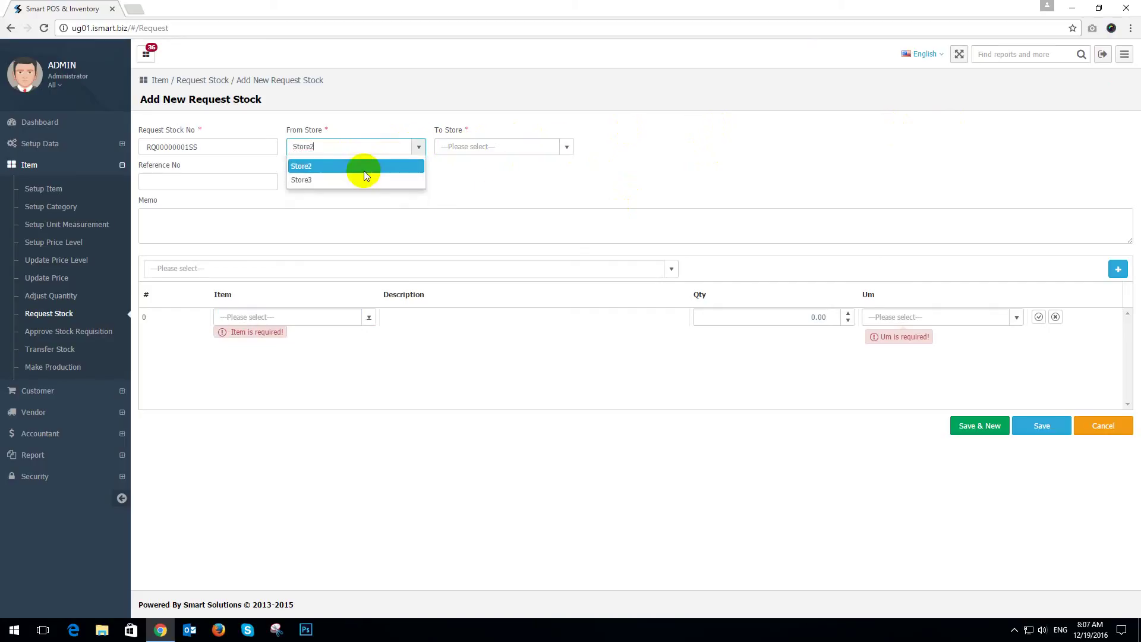
left_click(565, 146)
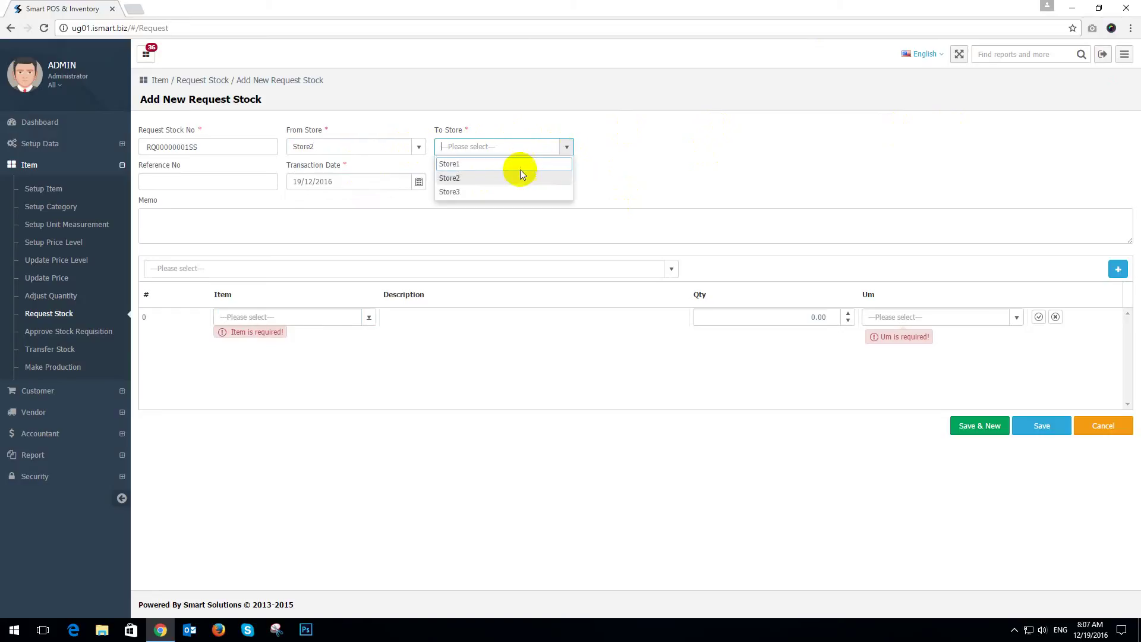
left_click(522, 164)
left_click(254, 186)
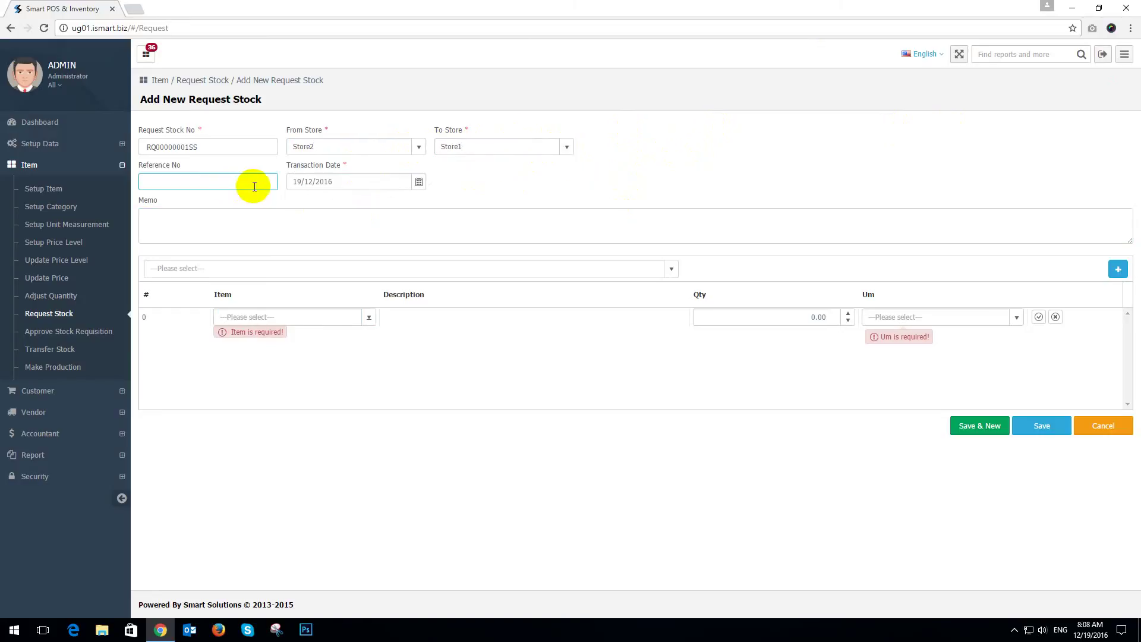
left_click(337, 183)
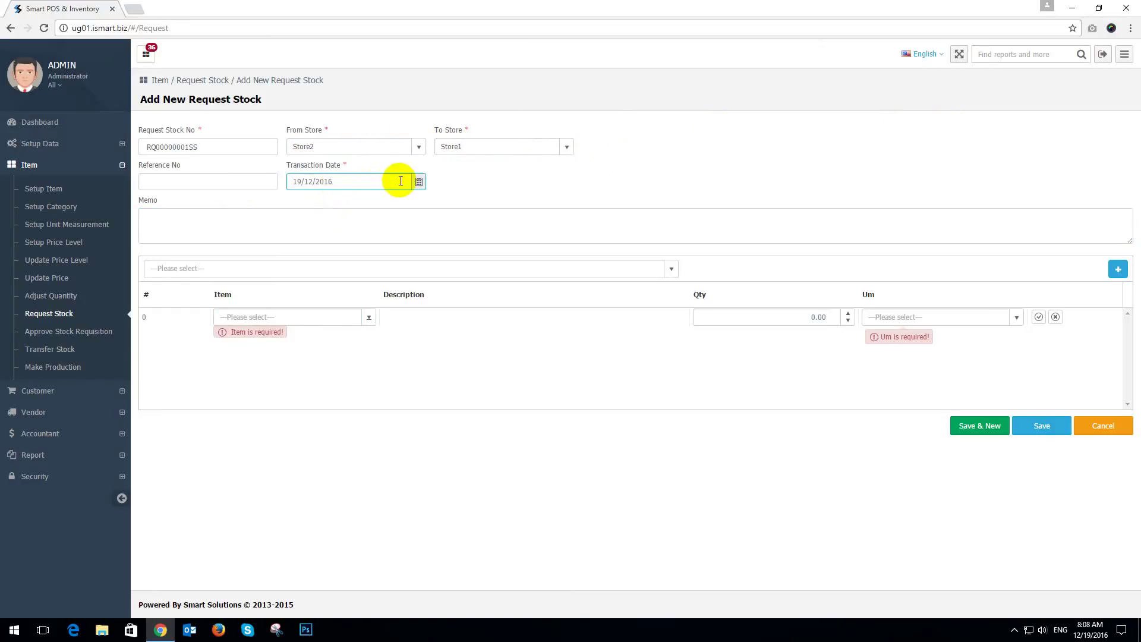
left_click(419, 181)
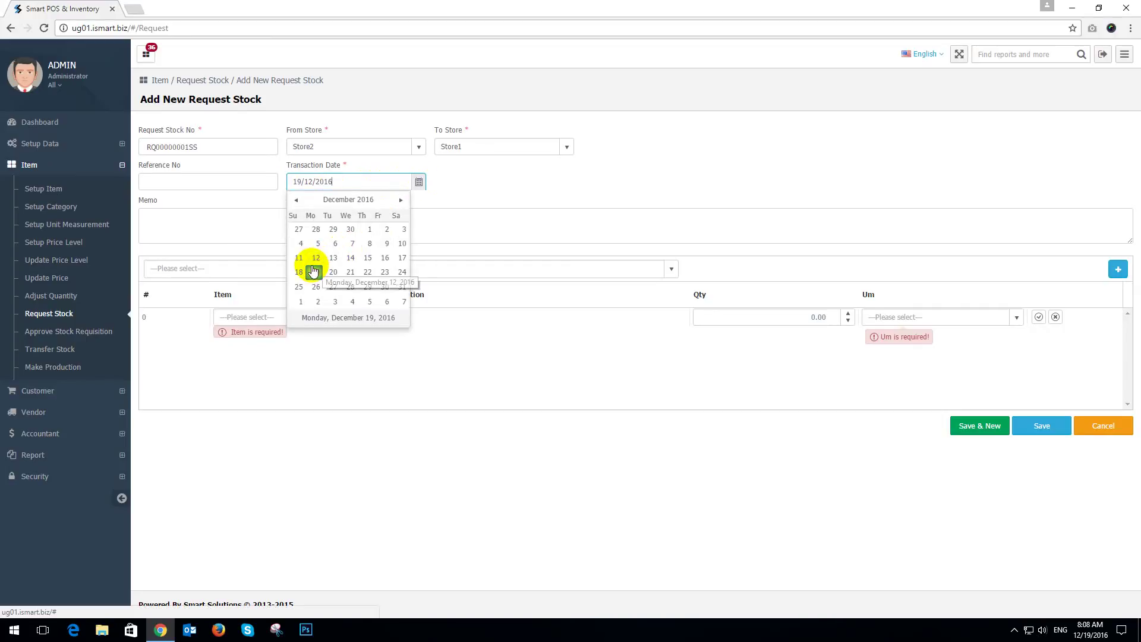
left_click(531, 189)
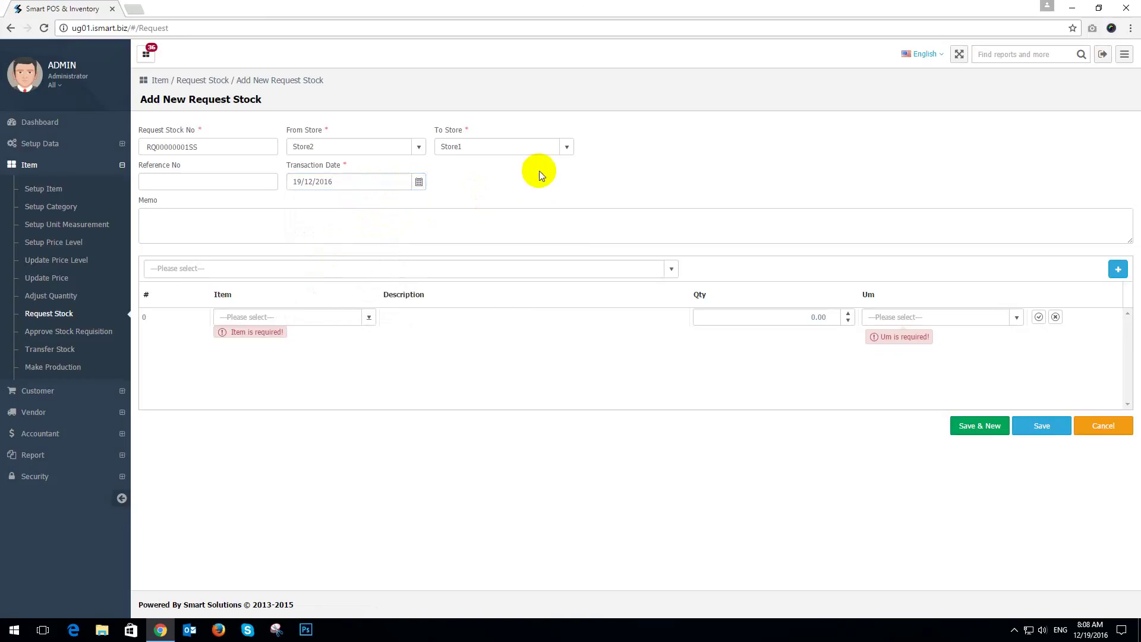
Step: Add item 00002 Pepsi with quantity 20 and unit Box to the stock request, and save the request
left_click(369, 319)
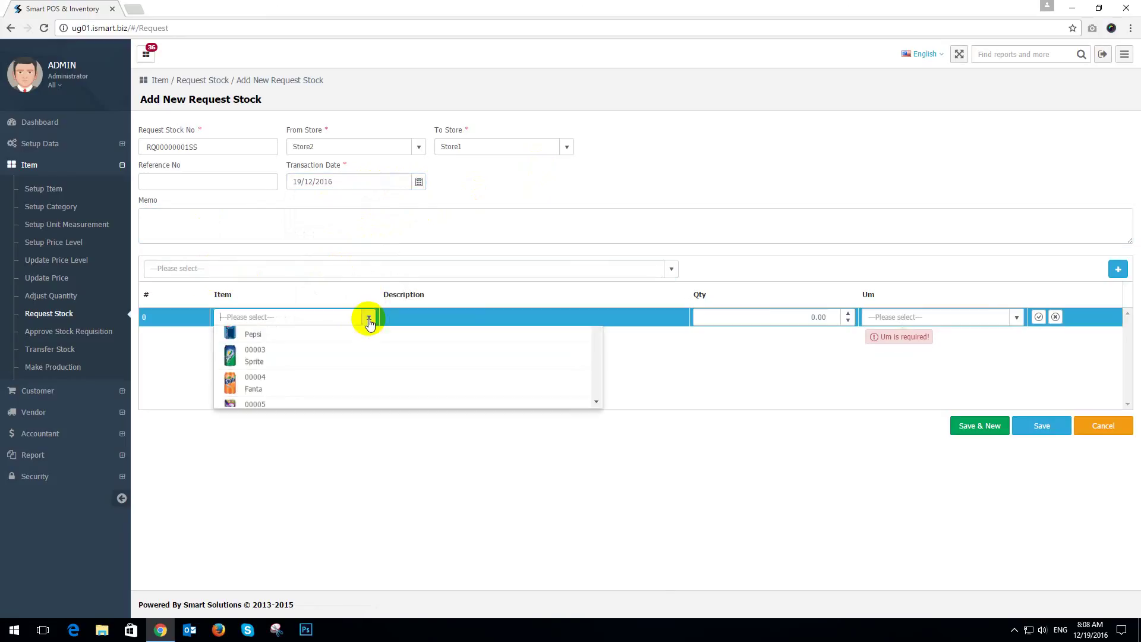
left_click(314, 363)
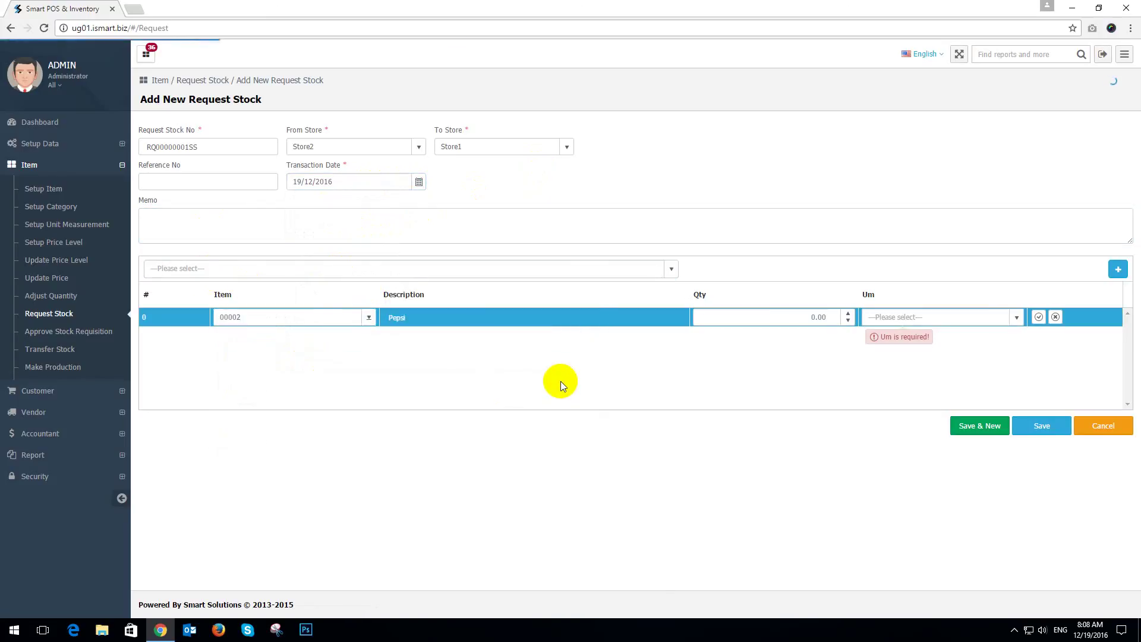
left_click(780, 323)
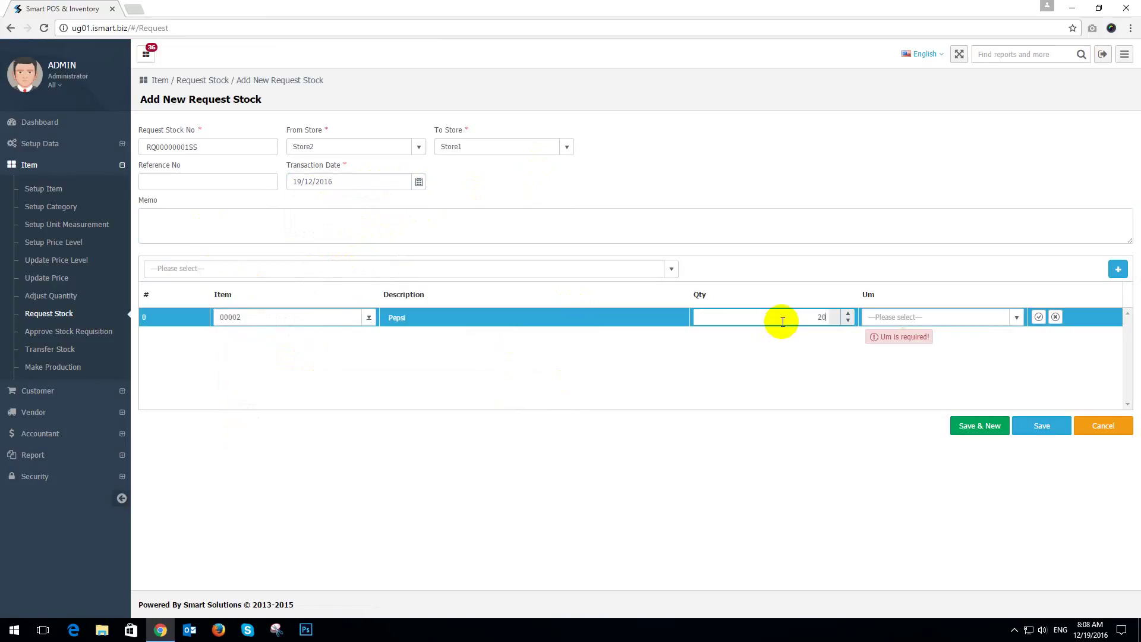
left_click(834, 378)
left_click(1015, 317)
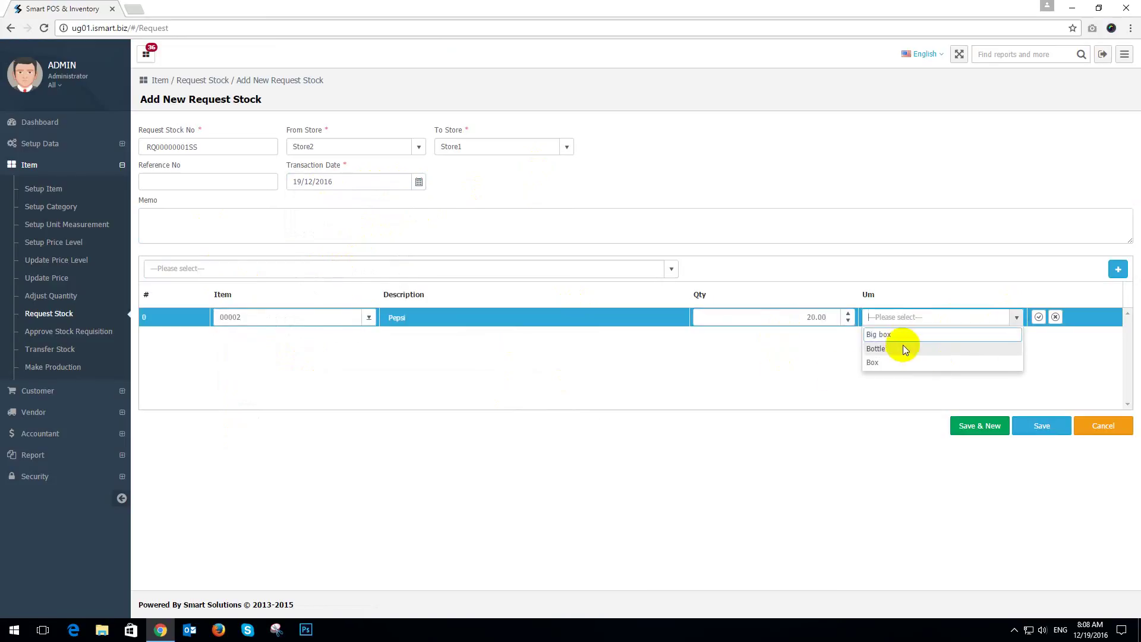
left_click(878, 362)
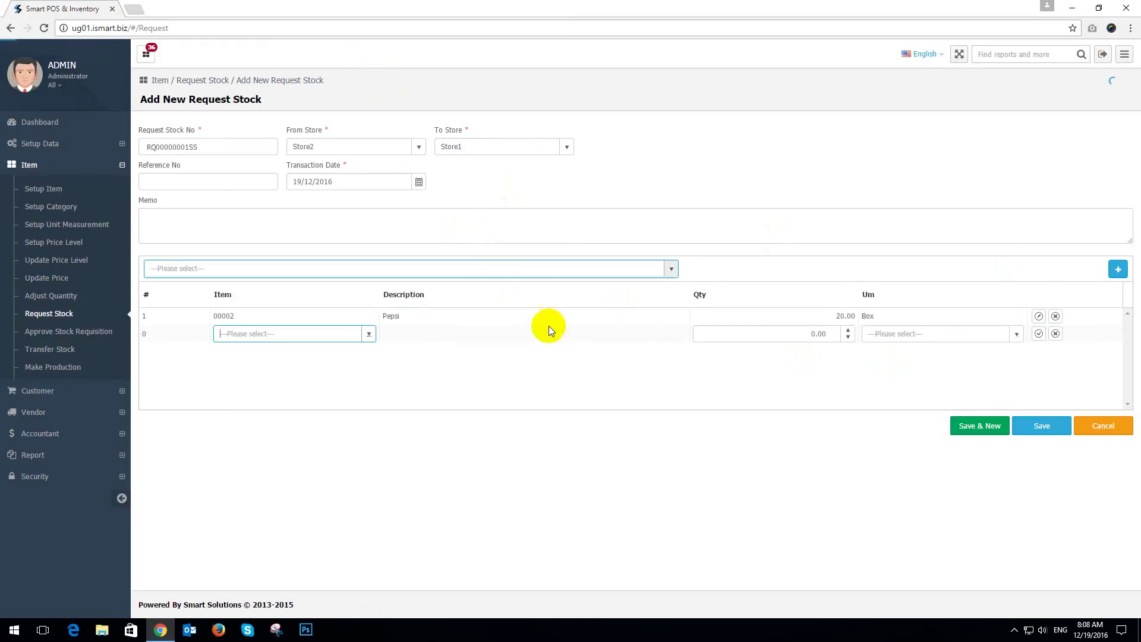
left_click(1036, 426)
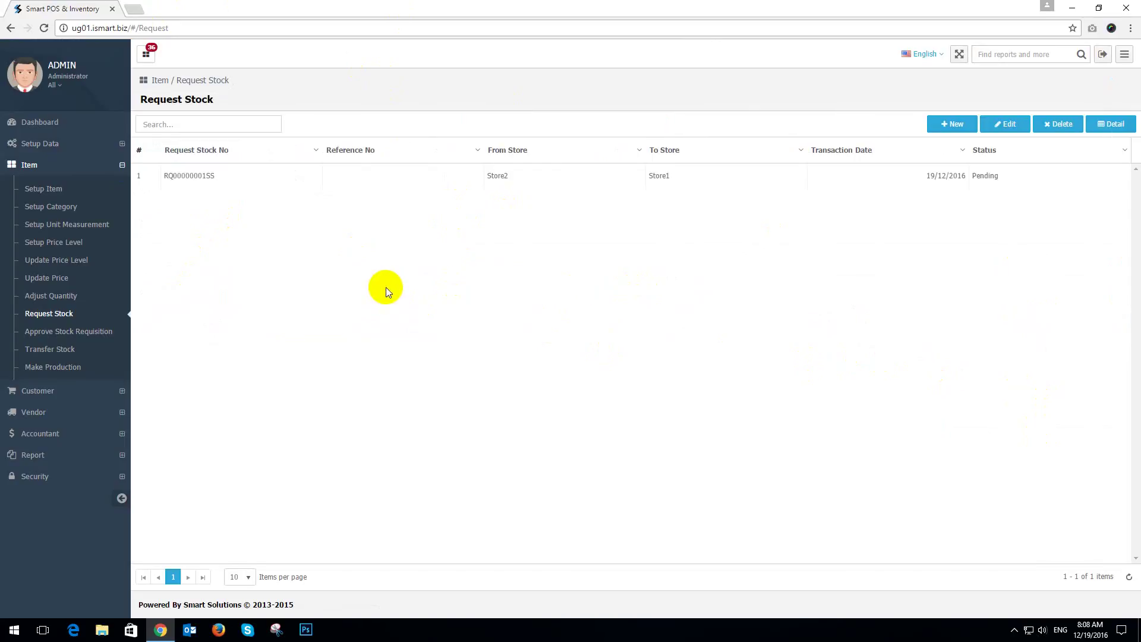
Step: Approve the pending Store2-to-Store1 request through a new stock requisition approval, and return to the approvals list
left_click(66, 332)
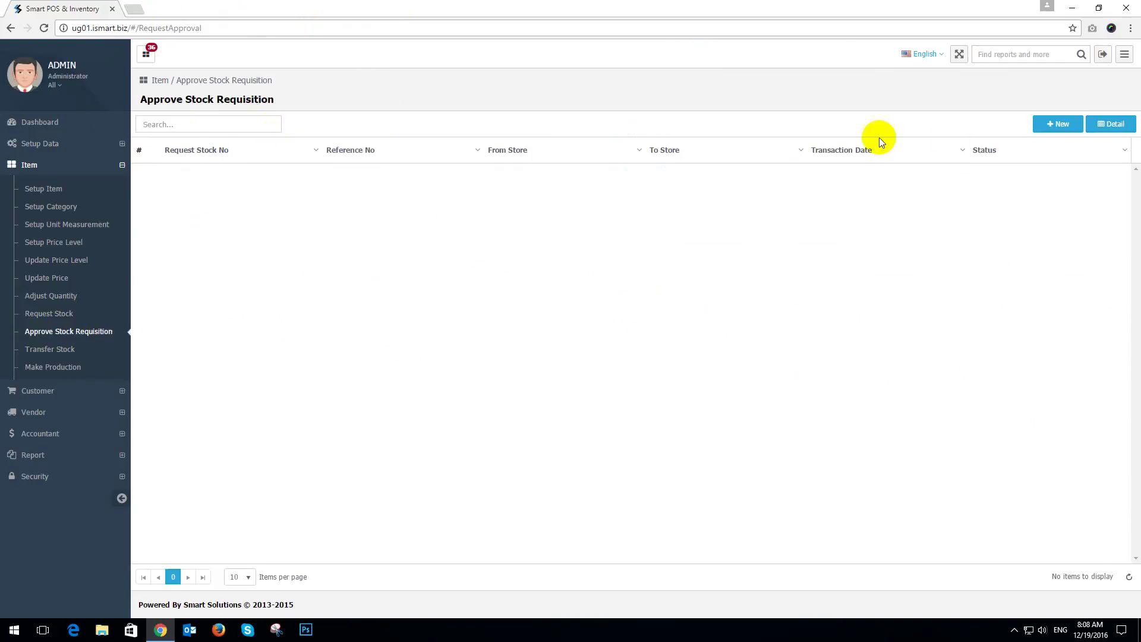
left_click(1049, 119)
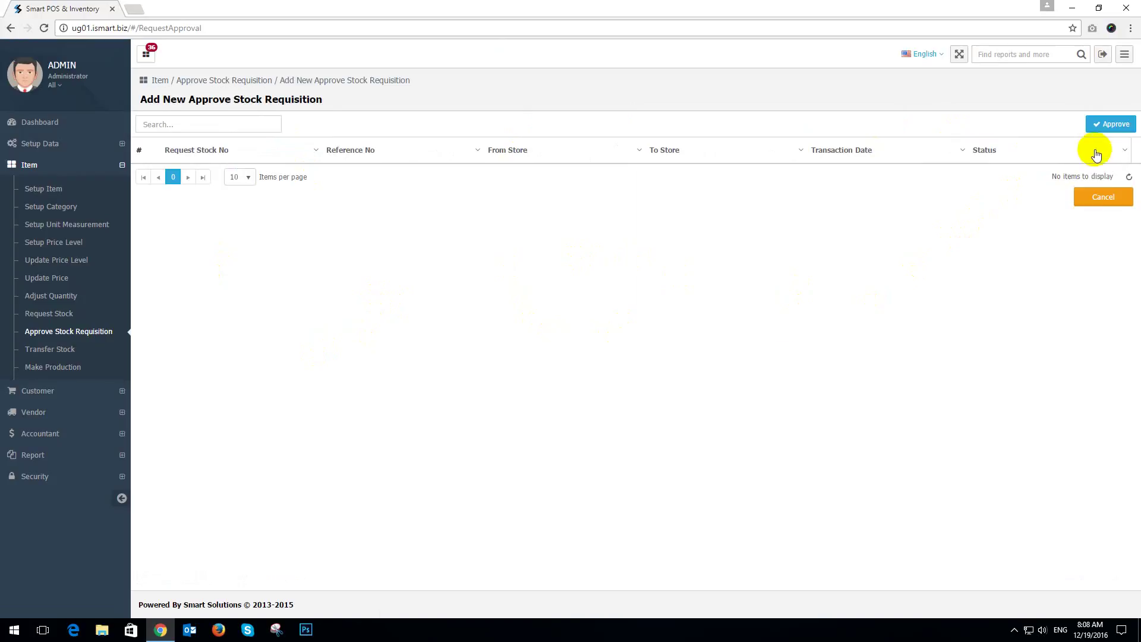
left_click(373, 171)
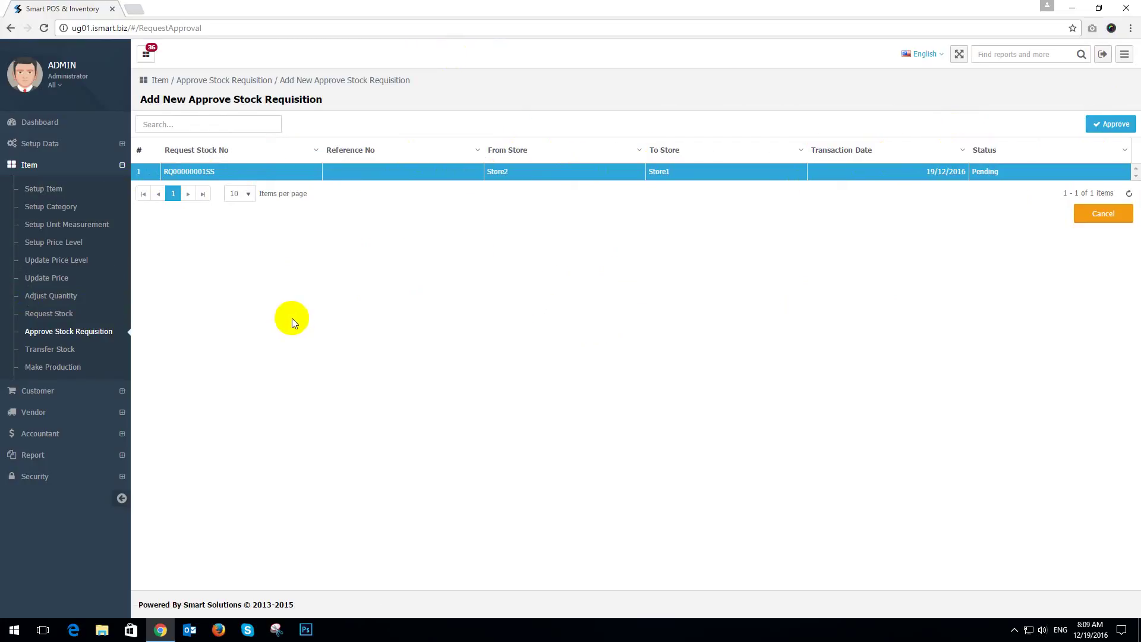
left_click(51, 355)
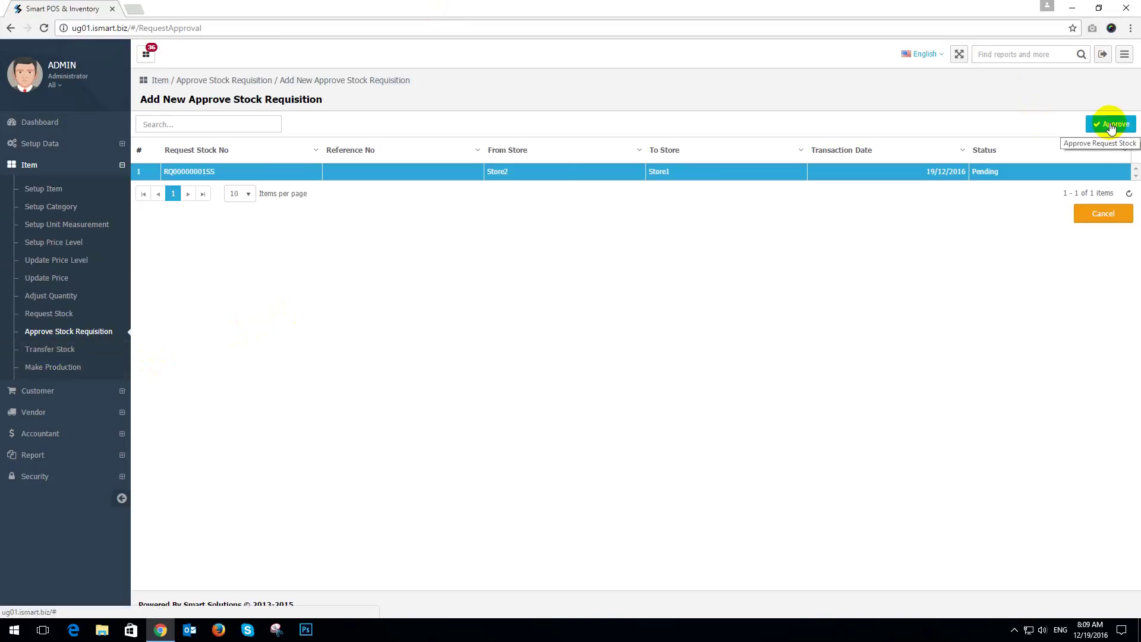
left_click(1110, 124)
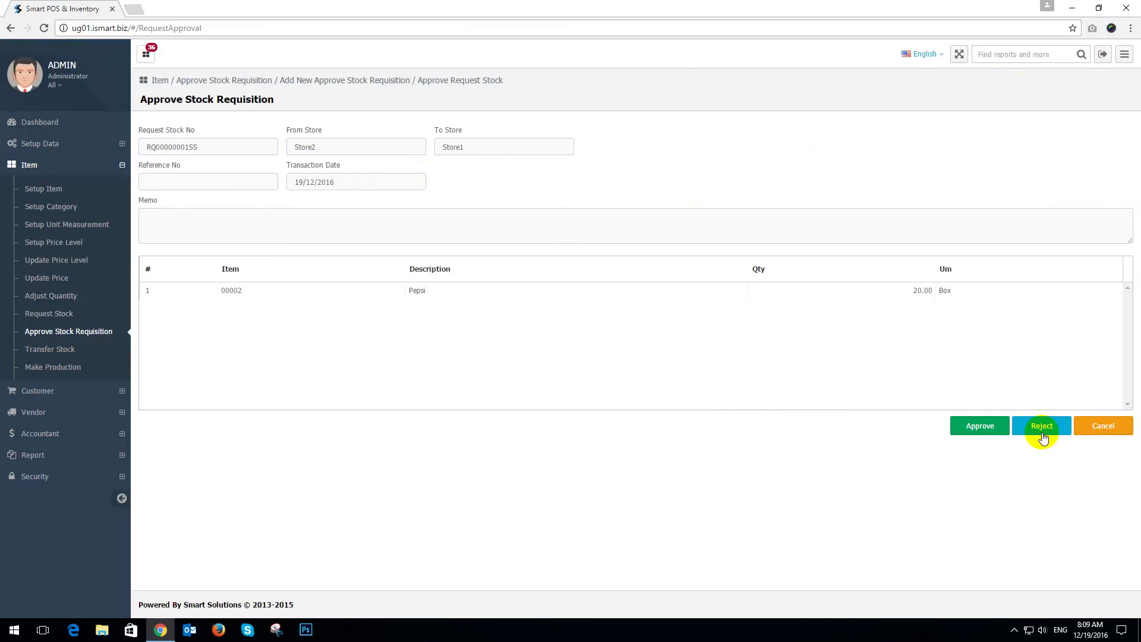
left_click(978, 427)
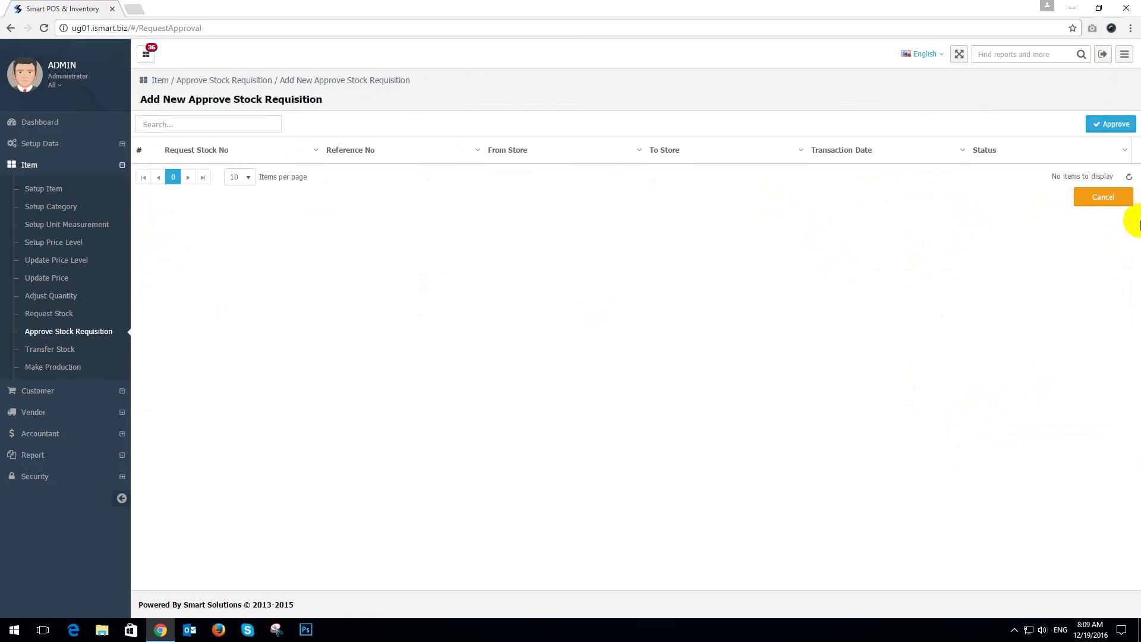
left_click(1093, 199)
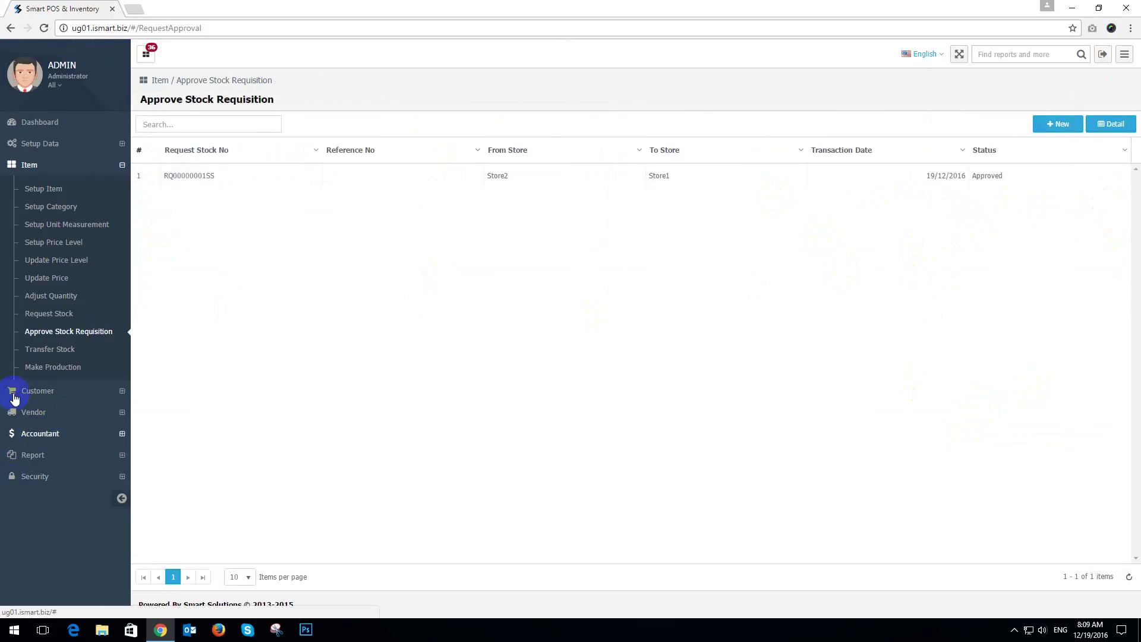
Step: Start a new stock transfer based on the approved Store2-to-Store1 stock request
left_click(46, 350)
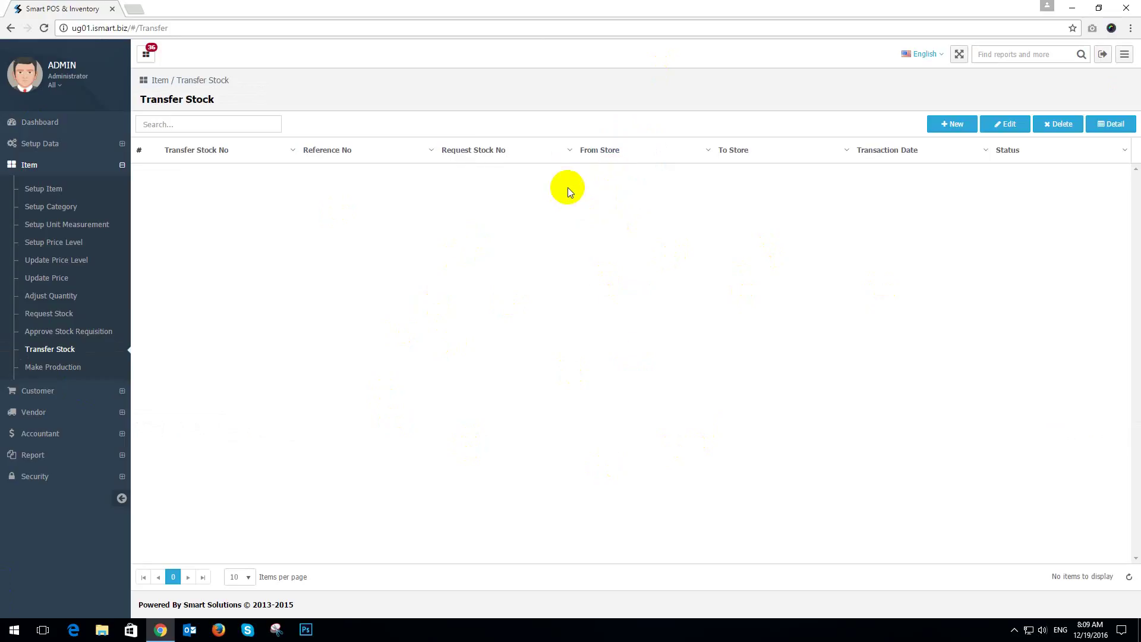
left_click(951, 123)
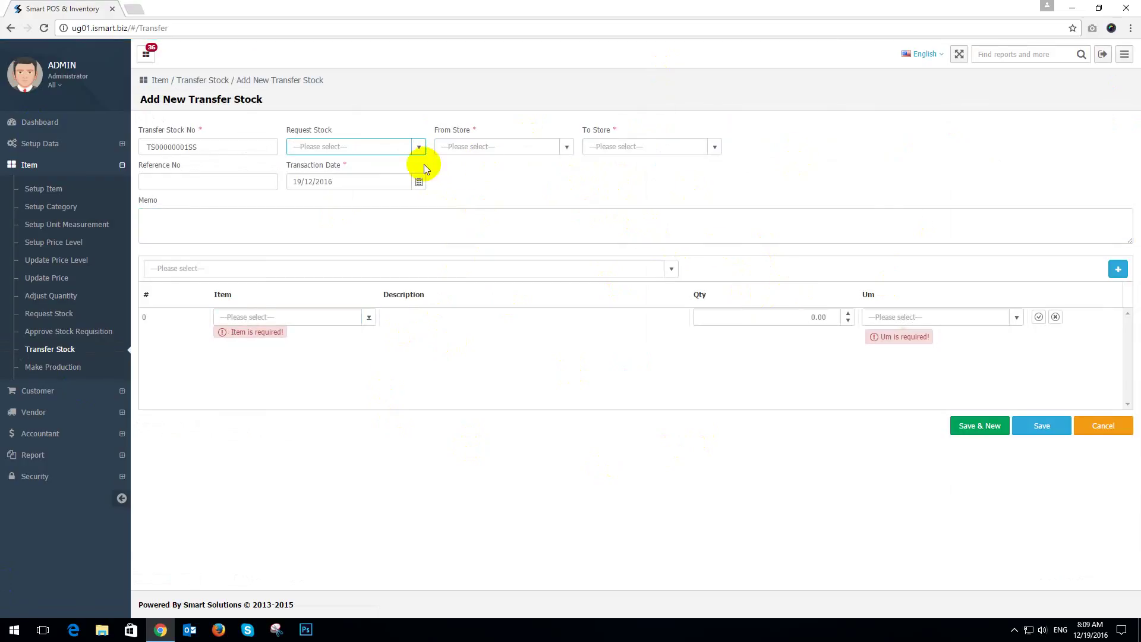
left_click(418, 147)
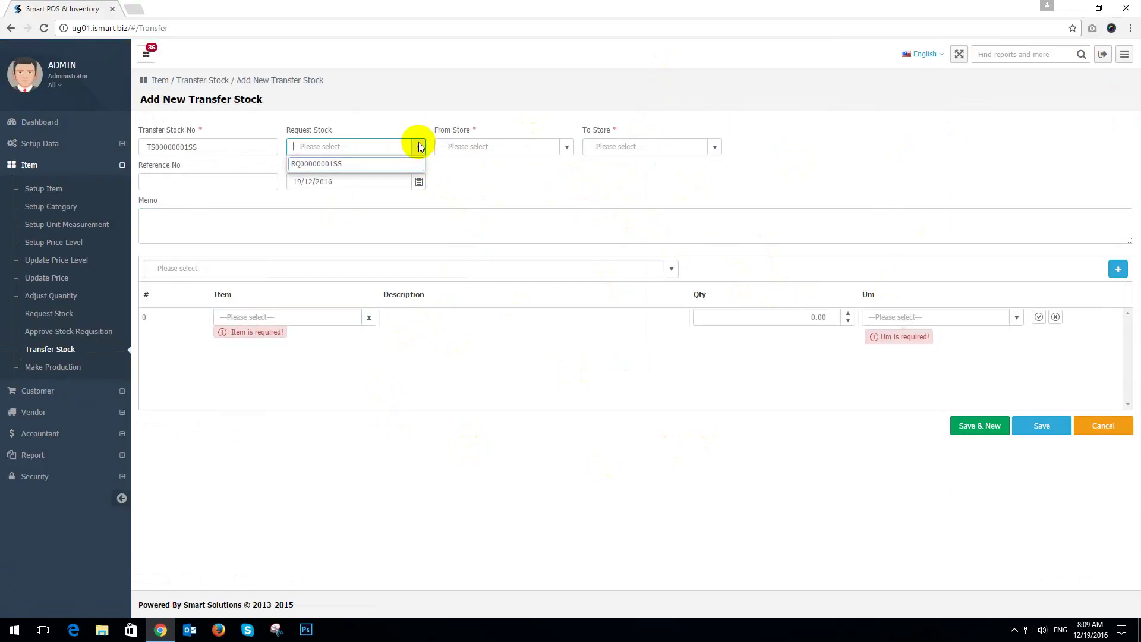
left_click(344, 164)
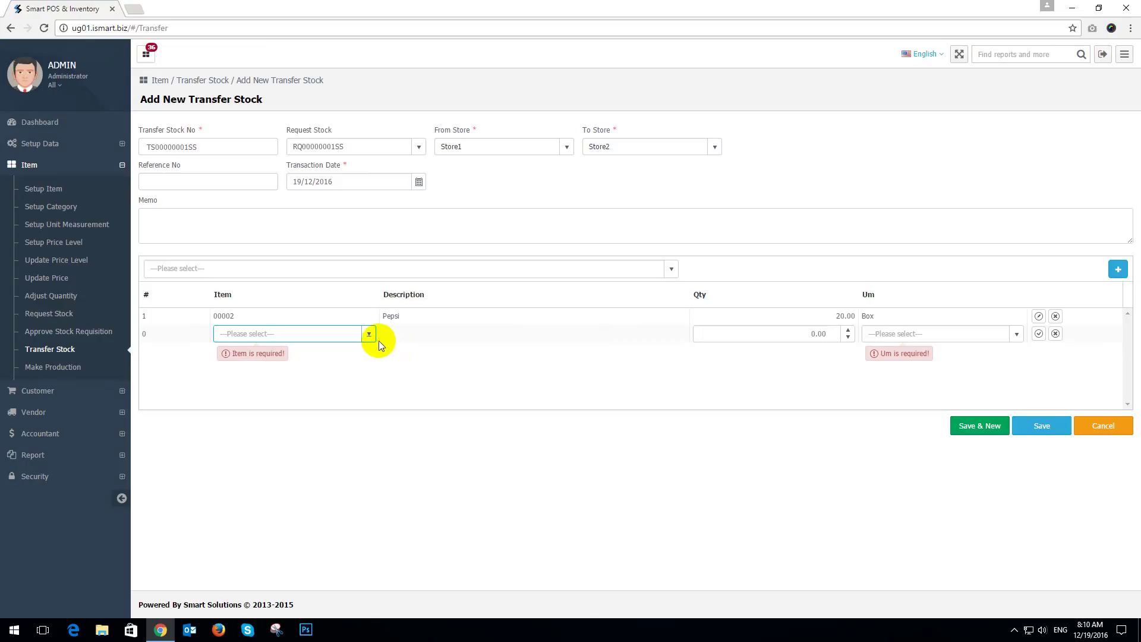
Step: Add item 00006 Red Bull with quantity 20 and unit Box to the stock transfer, confirm the row and save the transfer
left_click(365, 333)
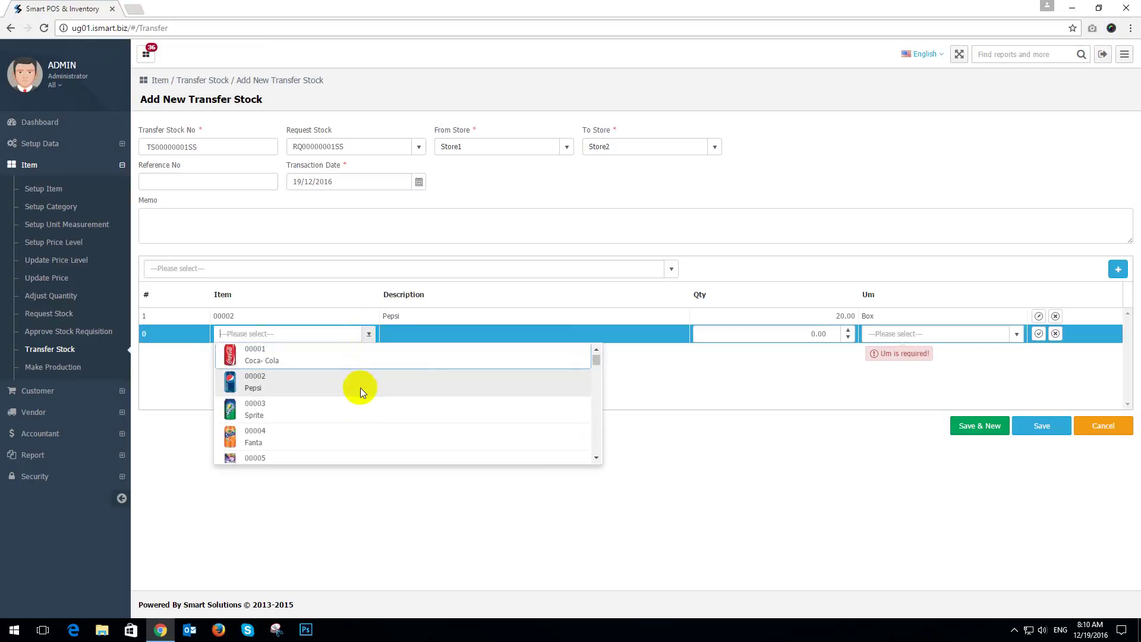
scroll(360, 390, "down", 1)
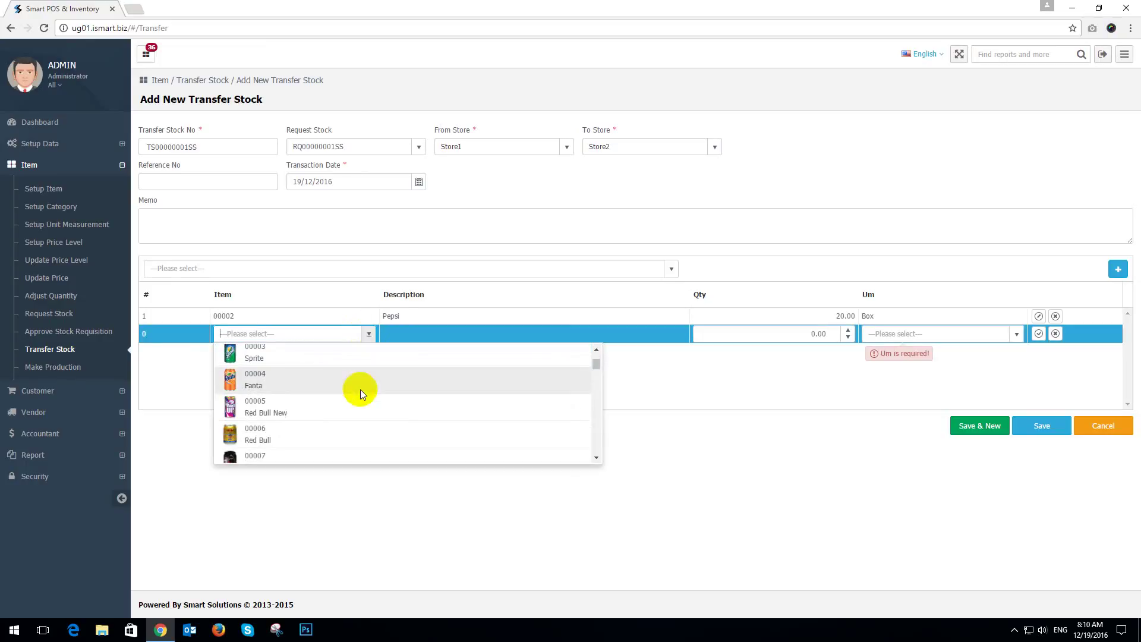
scroll(360, 389, "down", 2)
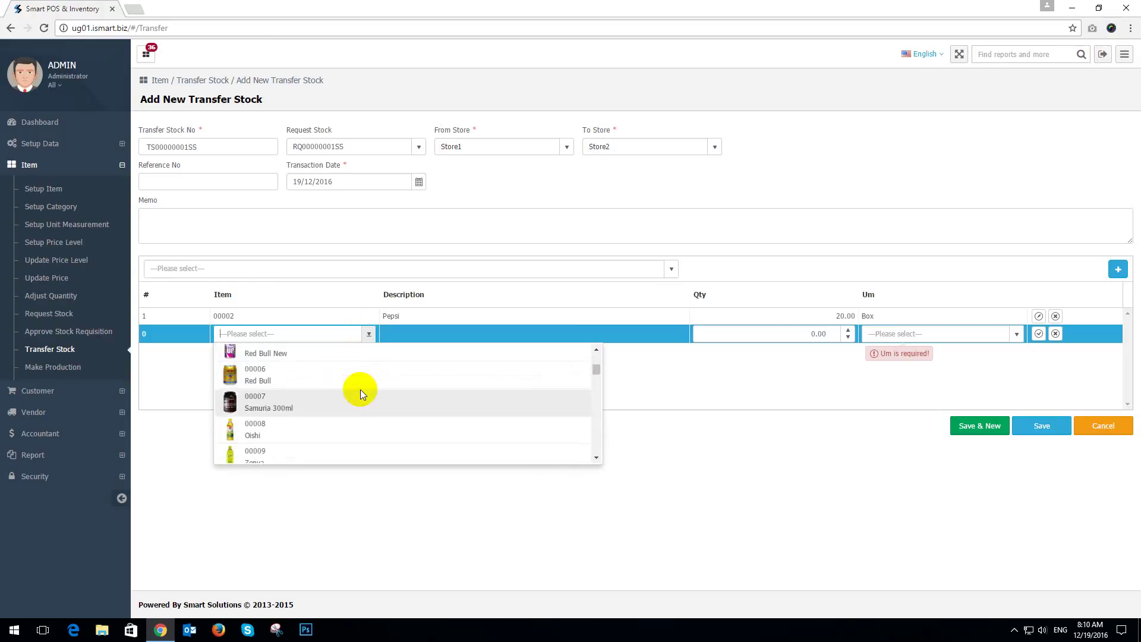
left_click(326, 372)
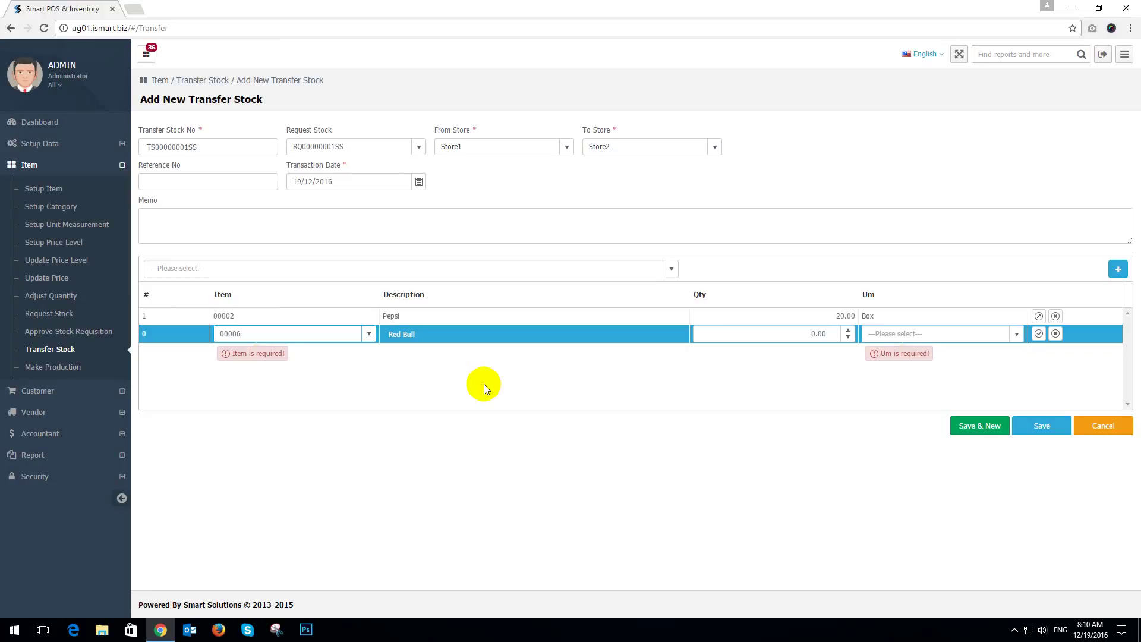
left_click(470, 319)
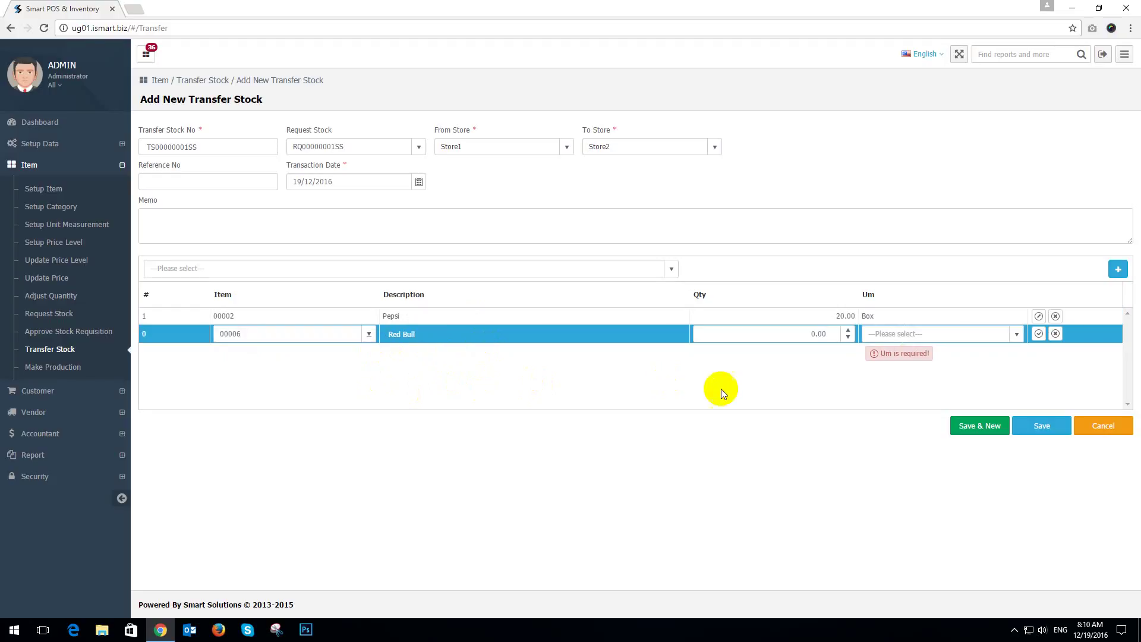
left_click(795, 330)
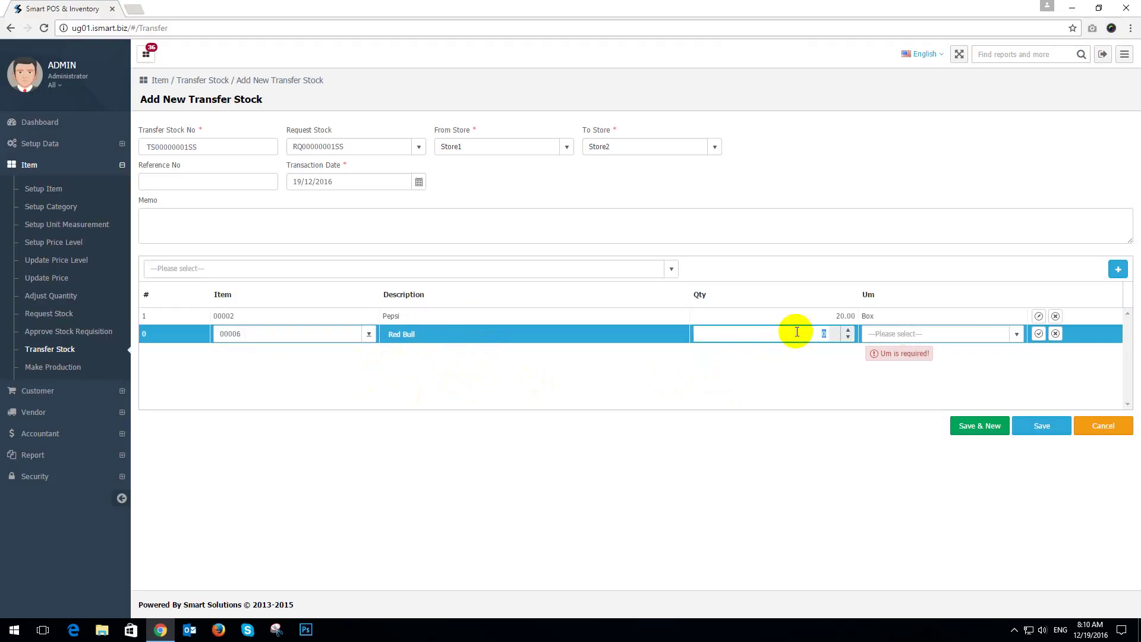
type("20")
left_click(805, 395)
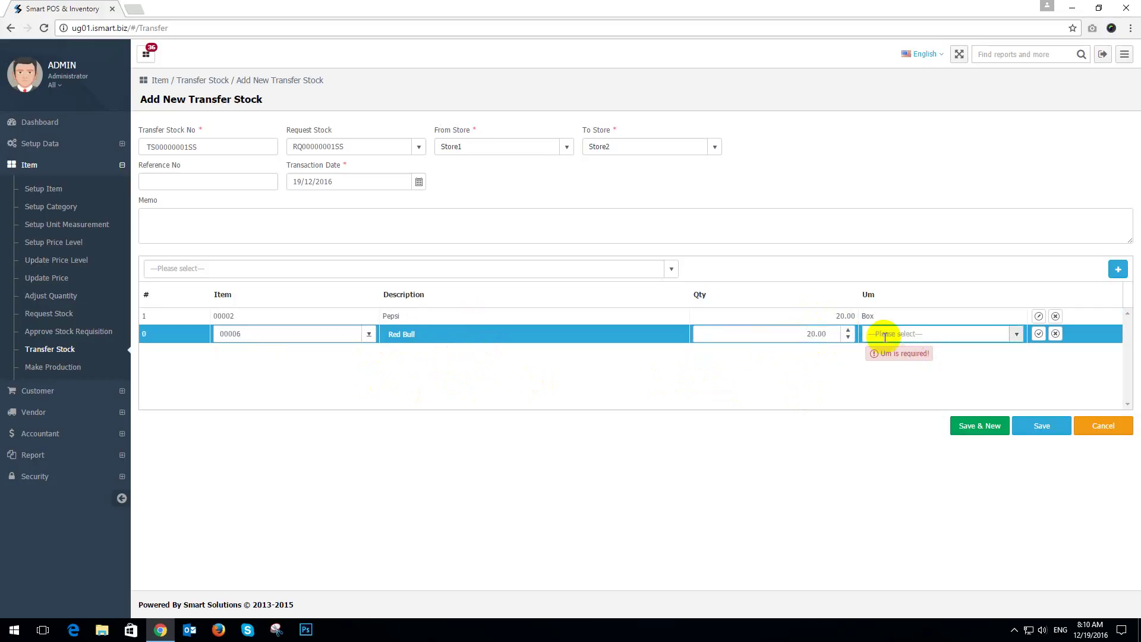
left_click(1015, 334)
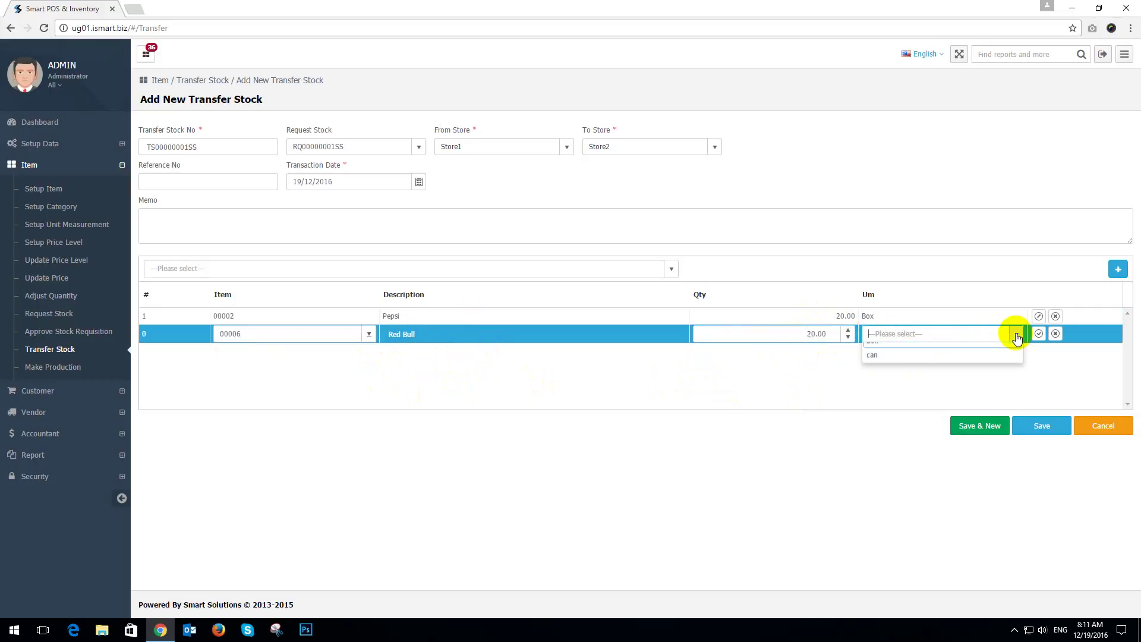
left_click(906, 351)
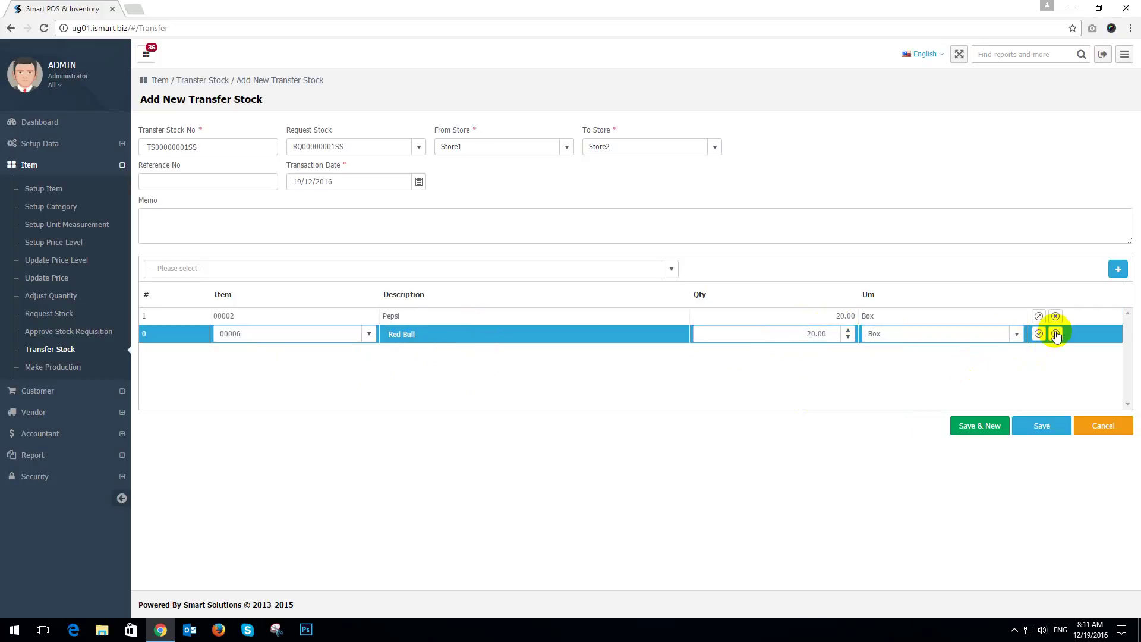
left_click(1035, 335)
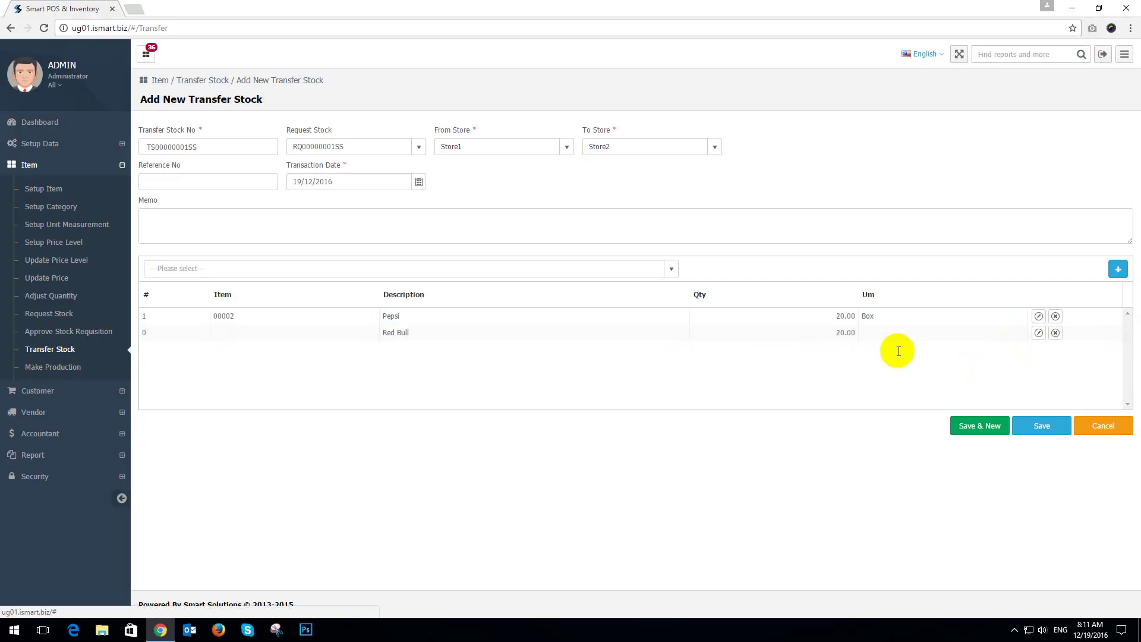
left_click(1040, 427)
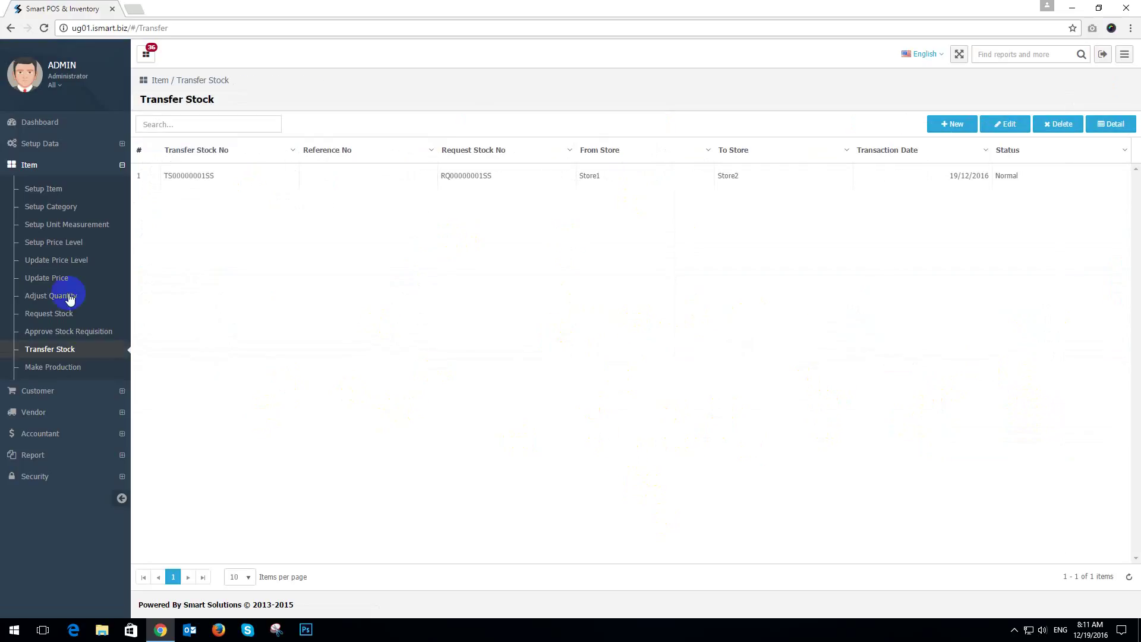
left_click(122, 165)
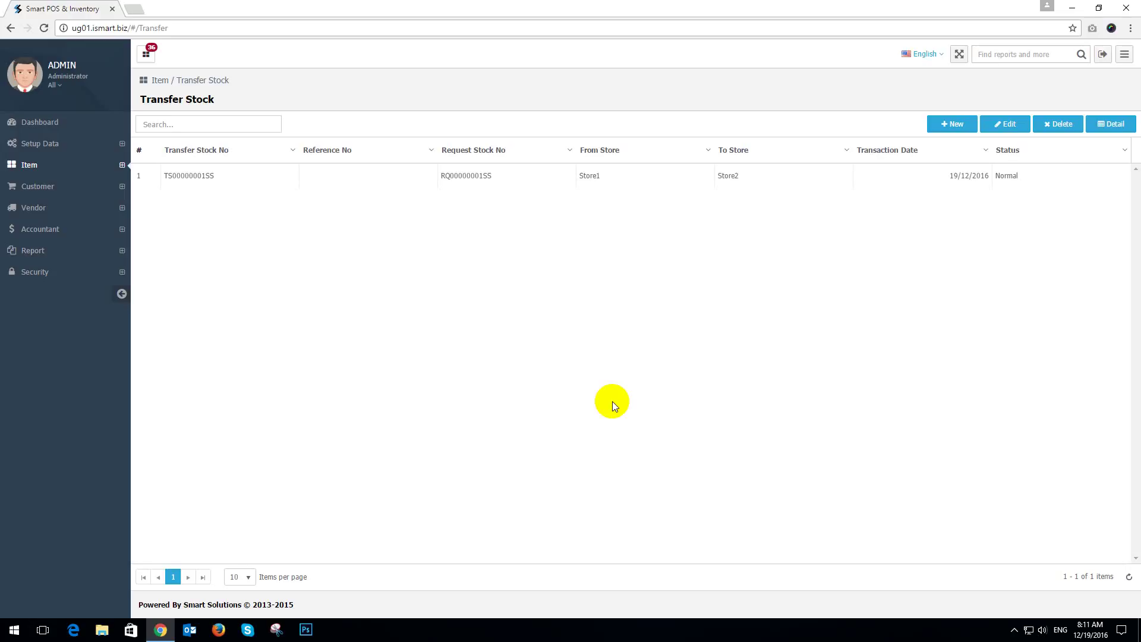
left_click(1014, 630)
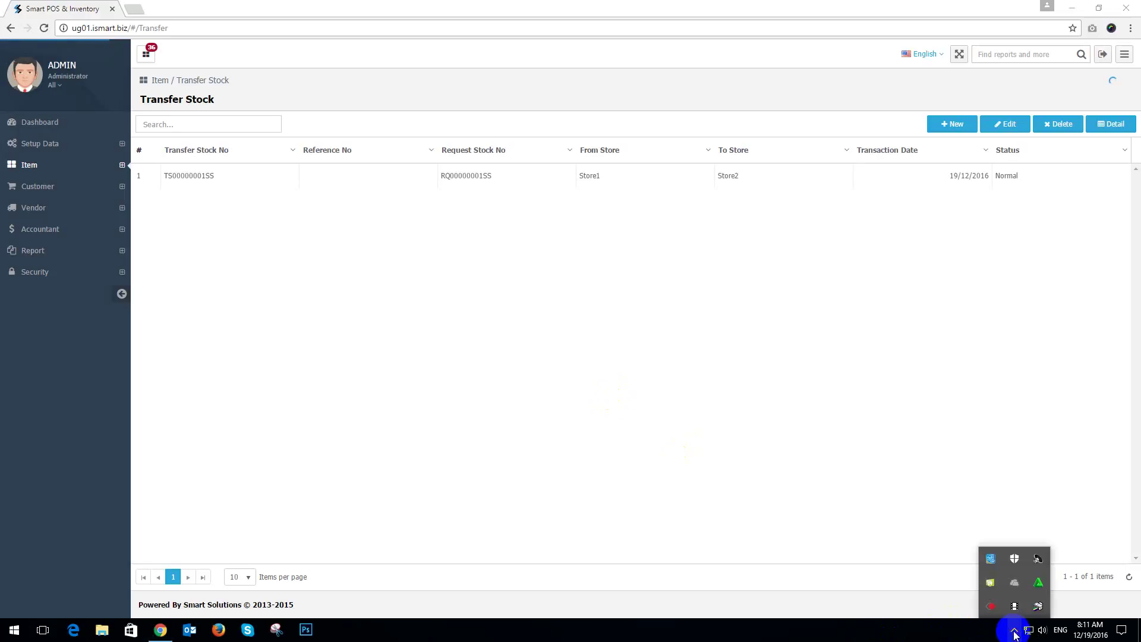